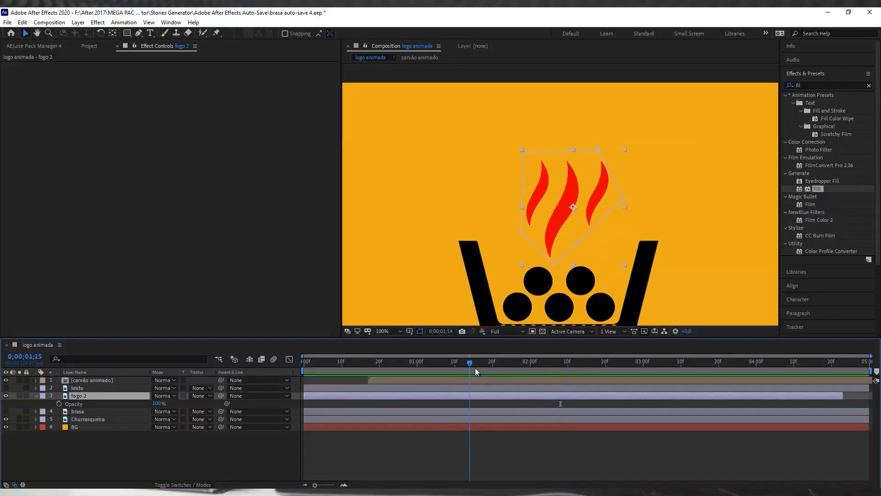
# Step: Keyframe the fogo 2 layer's position, scale and opacity at about 1;24
pyautogui.moveTo(475, 371); pyautogui.dragTo(507, 368)
pyautogui.press('p')
pyautogui.click(59, 404)
pyautogui.press('s')
pyautogui.press('t')
pyautogui.click(59, 404)
# Step: Lower the flames into the coals and shrink them at the start of the fogo 2 animation
pyautogui.doubleClick(36, 395)
pyautogui.click(443, 382)
pyautogui.click(444, 395)
pyautogui.moveTo(570, 205); pyautogui.dragTo(569, 278)
pyautogui.scroll(-1, 572, 257)
pyautogui.moveTo(176, 435); pyautogui.dragTo(110, 450)
pyautogui.press('space')
# Step: Place puppet pins on the flames and move the pins to bend the fogo 2 shape over time
pyautogui.moveTo(519, 369)
pyautogui.mouseDown()
pyautogui.moveTo(537, 366)
pyautogui.moveTo(519, 367)
pyautogui.mouseUp()
pyautogui.click(528, 396)
pyautogui.hotkey('ctrl', 'p')
pyautogui.click(566, 179)
pyautogui.click(566, 201)
pyautogui.moveTo(565, 214); pyautogui.dragTo(556, 233)
pyautogui.moveTo(565, 233); pyautogui.dragTo(563, 244)
# Step: Move the ending position, scale and opacity keyframes of fogo 2 to about 2;07 and preview the flame animation
pyautogui.click(514, 380)
pyautogui.moveTo(496, 369); pyautogui.dragTo(350, 368)
pyautogui.press('space')
pyautogui.press('space')
pyautogui.moveTo(548, 431); pyautogui.dragTo(530, 461)
pyautogui.moveTo(538, 458); pyautogui.dragTo(557, 458)
pyautogui.click(542, 395)
pyautogui.click(508, 369)
pyautogui.press('space')
pyautogui.press('space')
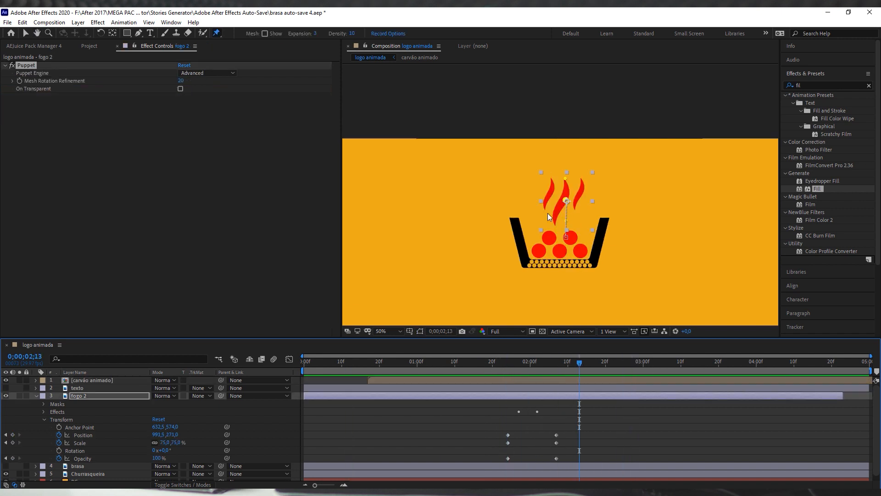
# Step: Add the Impact 02 element from AEJuice Pack Manager, start it earlier, scale it down and position it over the coals
pyautogui.click(44, 48)
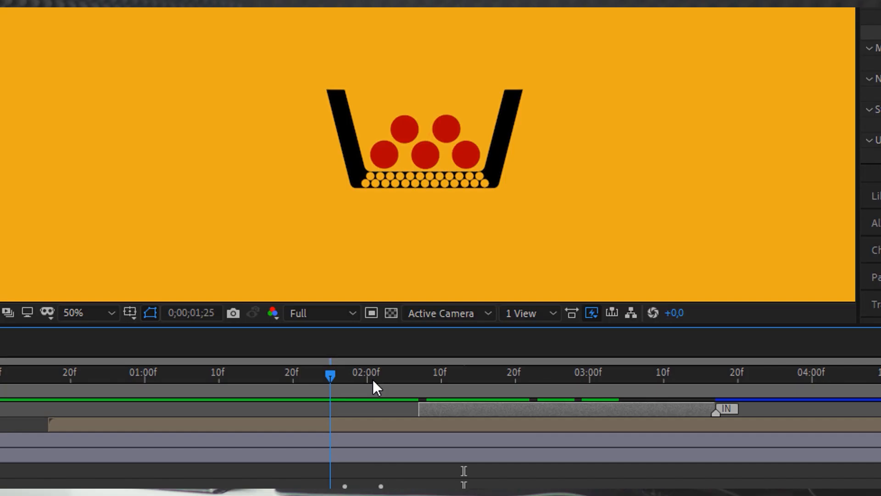
pyautogui.click(382, 373)
pyautogui.moveTo(551, 409); pyautogui.dragTo(429, 408)
pyautogui.press('s')
pyautogui.moveTo(161, 388)
pyautogui.mouseDown()
pyautogui.moveTo(133, 388)
pyautogui.moveTo(147, 389)
pyautogui.mouseUp()
pyautogui.press('p')
pyautogui.moveTo(371, 106); pyautogui.dragTo(371, 174)
pyautogui.moveTo(371, 175); pyautogui.dragTo(371, 175)
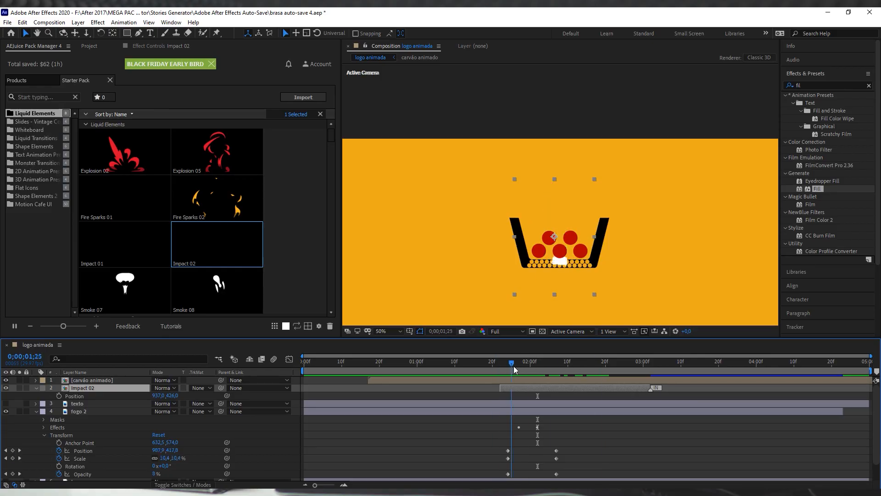
# Step: Import the Fire Sparks 02 liquid element at a later point in the composition
pyautogui.moveTo(602, 363); pyautogui.dragTo(587, 362)
pyautogui.click(216, 198)
pyautogui.click(298, 98)
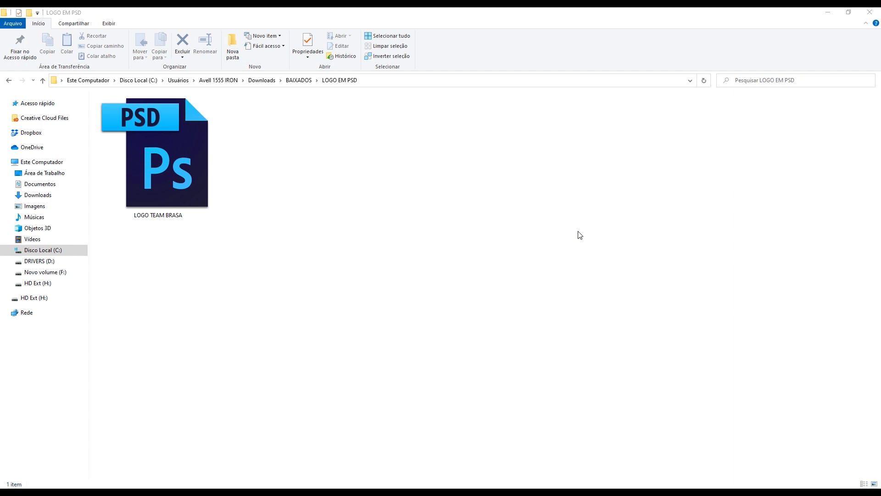
# Step: Open the LOGO TEAM BRASA PSD from File Explorer in Photoshop and cancel the missing fonts replacement
pyautogui.click(165, 152)
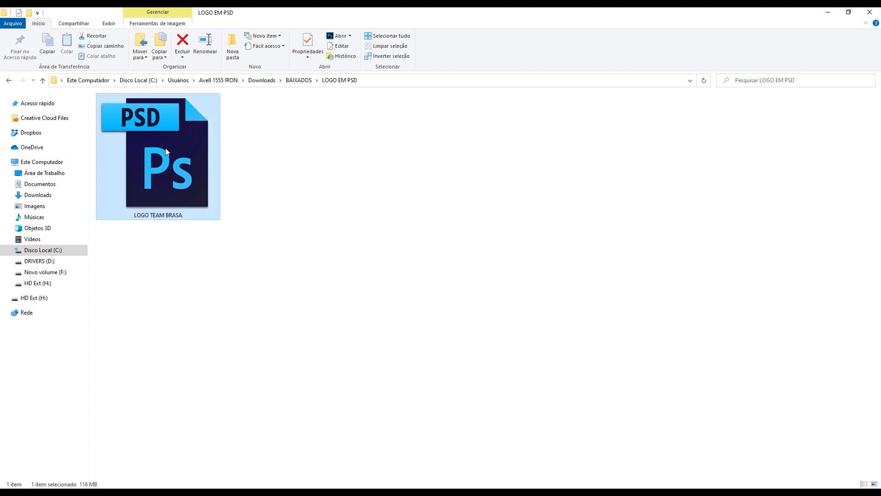
pyautogui.doubleClick(166, 149)
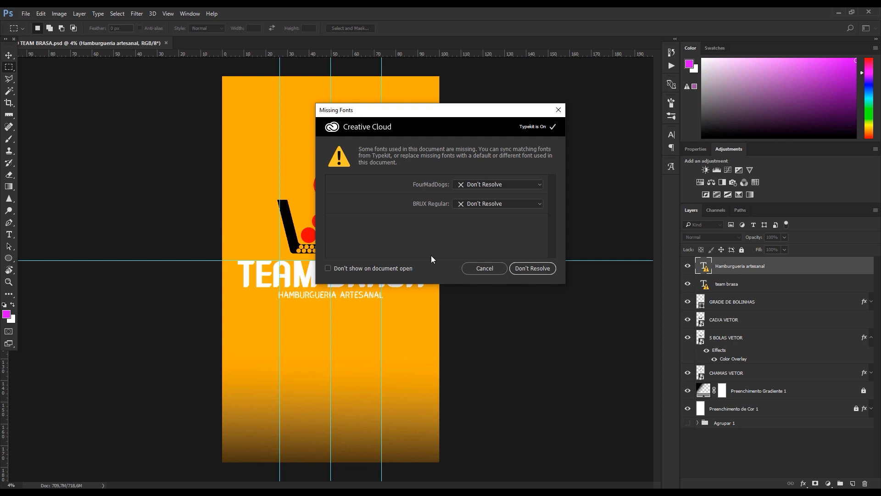
pyautogui.click(485, 268)
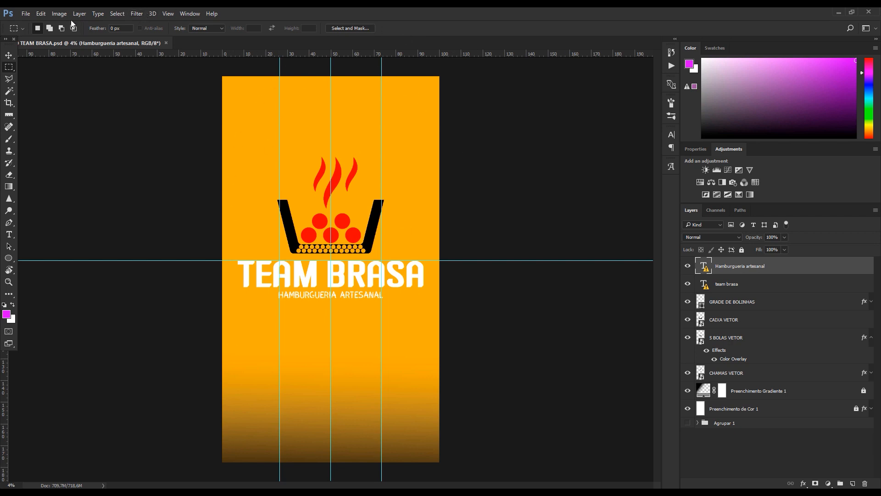
# Step: Resize the image to 1181 x 2100 pixels, keeping the existing pixel data for the text layers with missing fonts
pyautogui.click(60, 14)
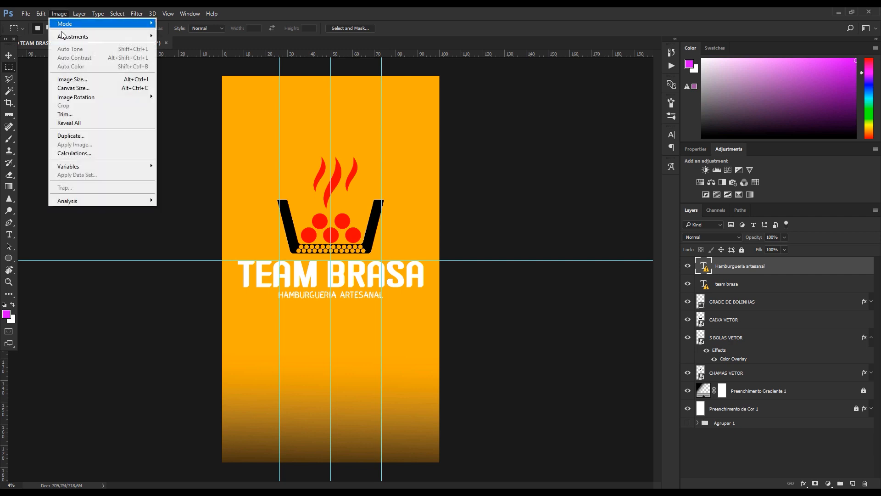
pyautogui.click(68, 81)
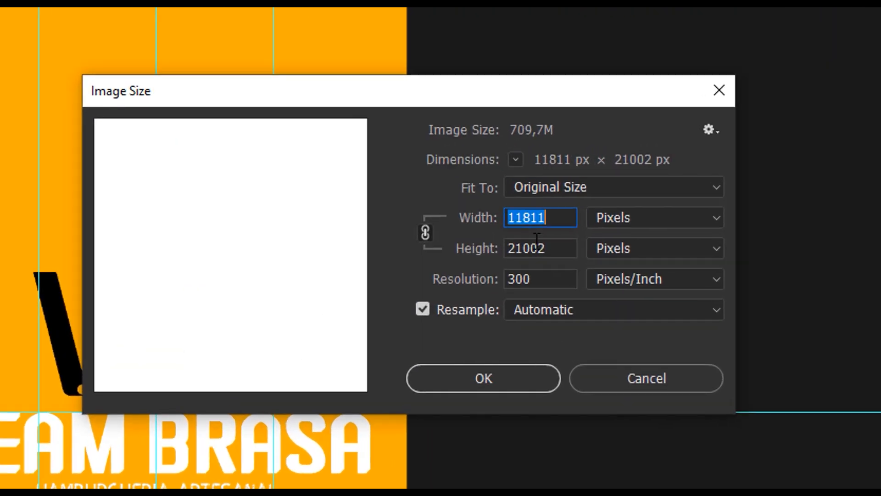
pyautogui.click(517, 183)
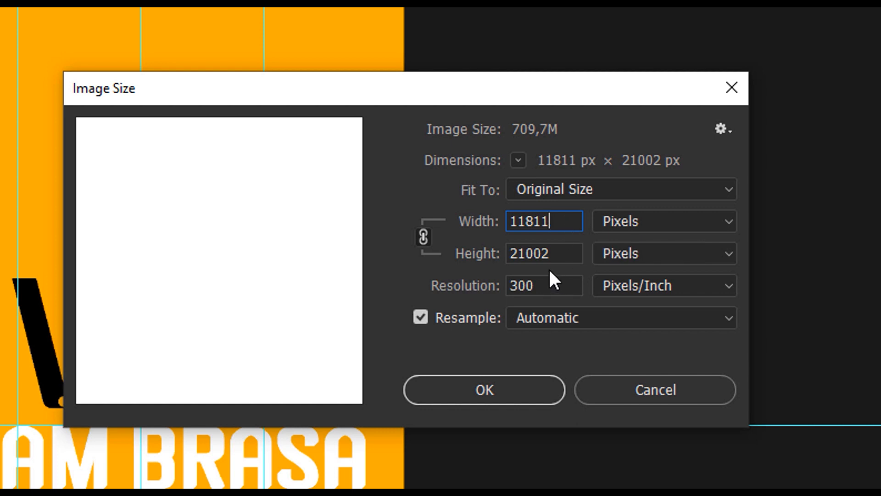
pyautogui.moveTo(470, 89); pyautogui.dragTo(687, 52)
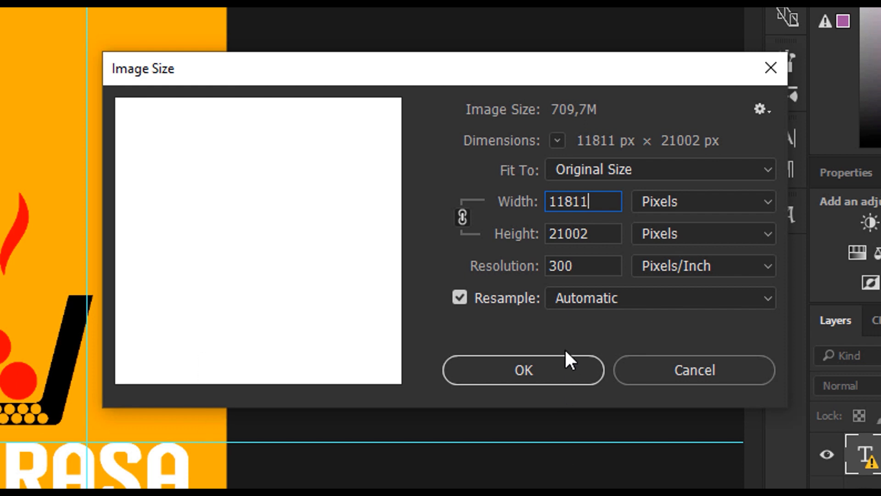
pyautogui.press('BackSpace')
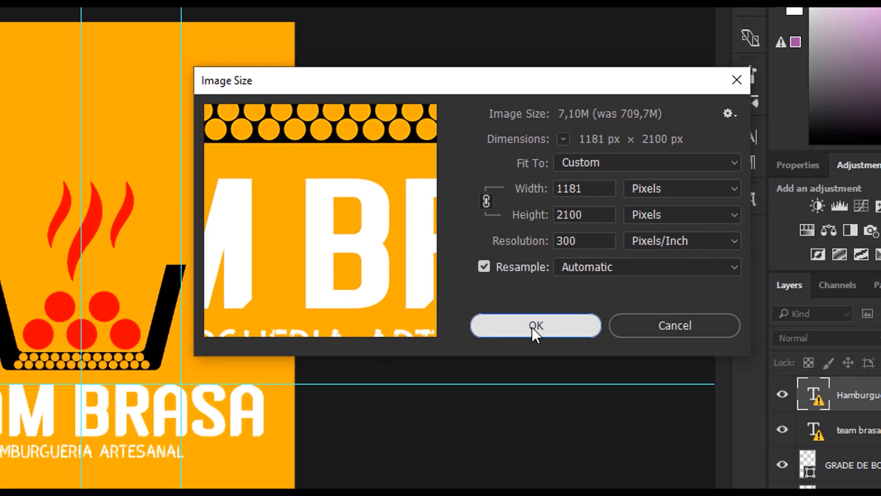
pyautogui.click(518, 370)
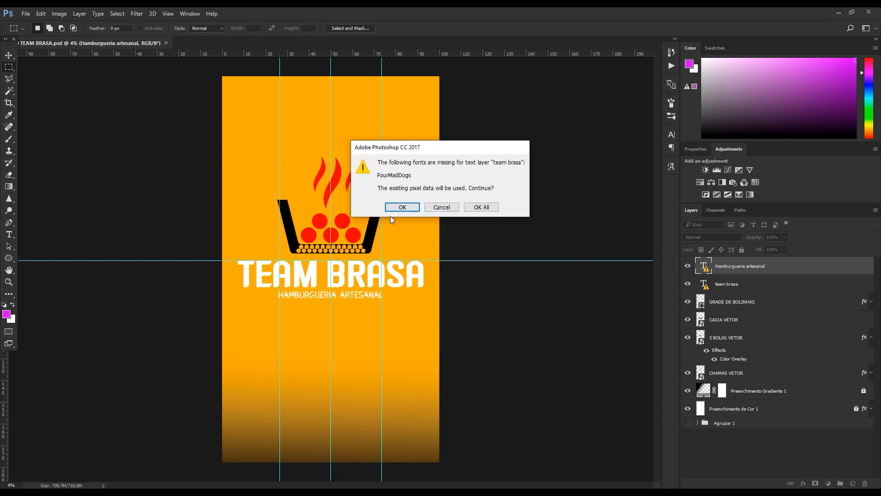
pyautogui.click(401, 207)
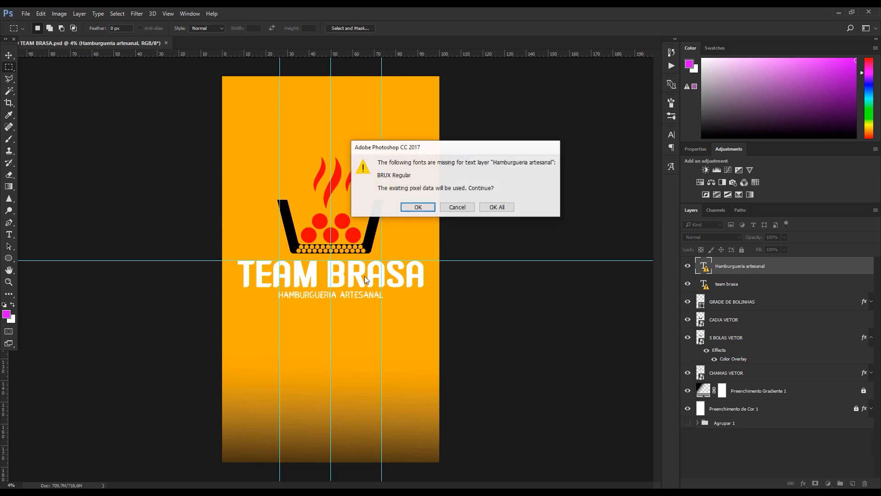
pyautogui.click(419, 207)
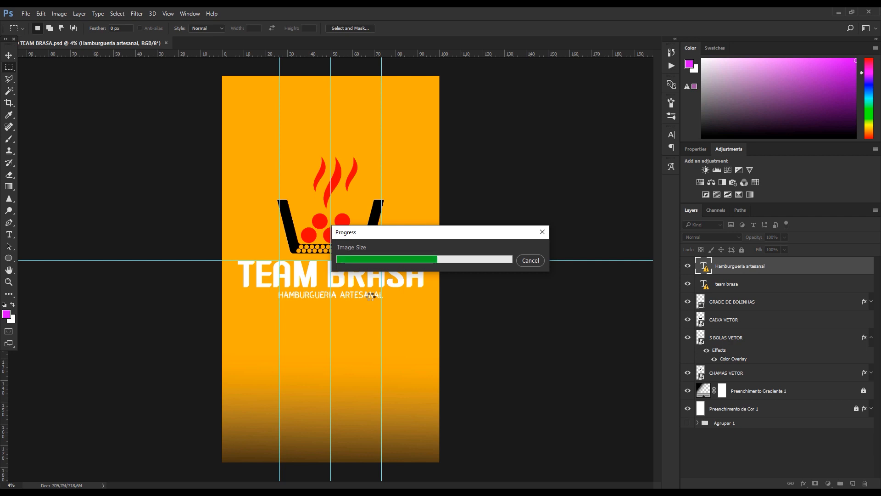
# Step: Hide the Preenchimento Gradiente 1 and Preenchimento de Cor 1 background layers so only the logo shows on transparency
pyautogui.scroll(10, 324, 276)
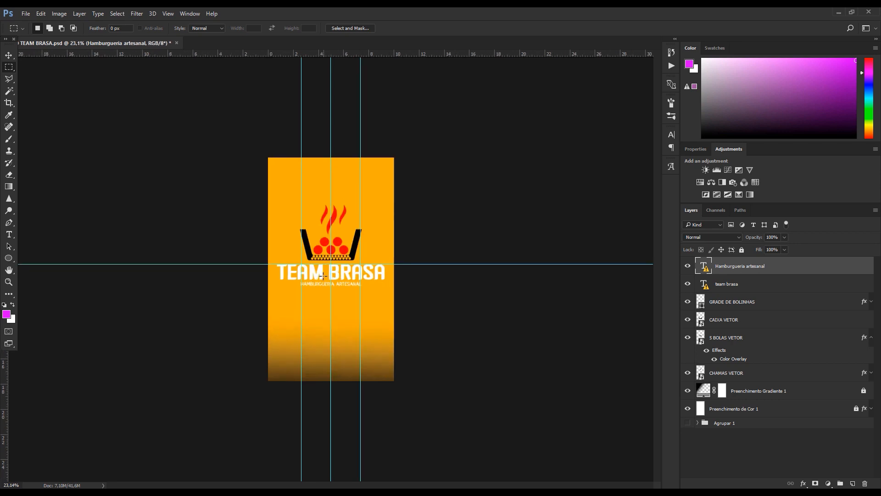
pyautogui.scroll(4, 323, 276)
pyautogui.scroll(2, 320, 277)
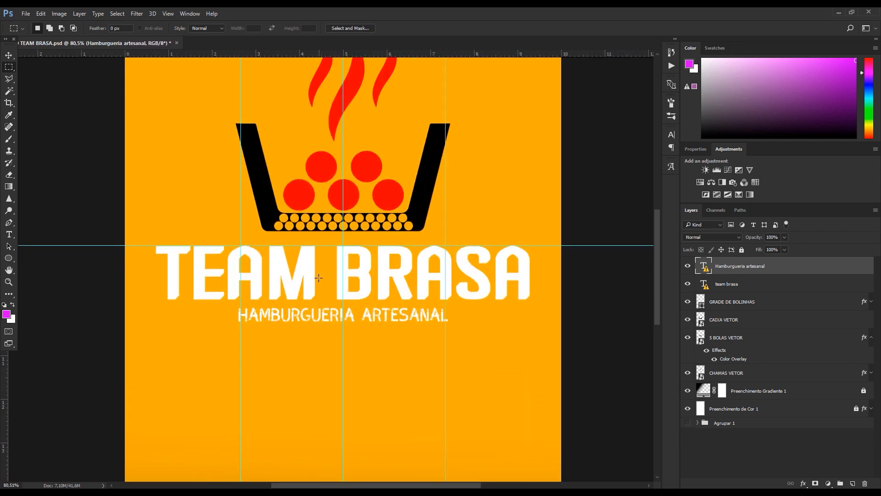
pyautogui.scroll(-2, 412, 295)
pyautogui.scroll(4, 413, 298)
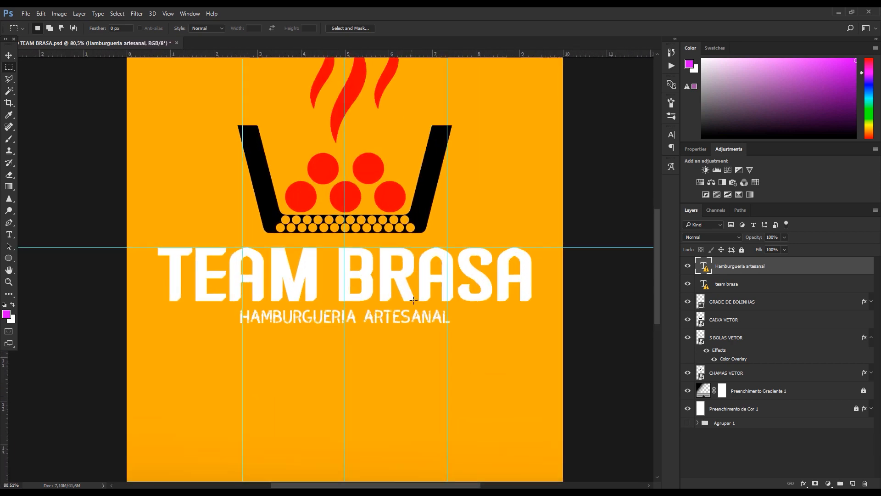
pyautogui.scroll(-8, 414, 302)
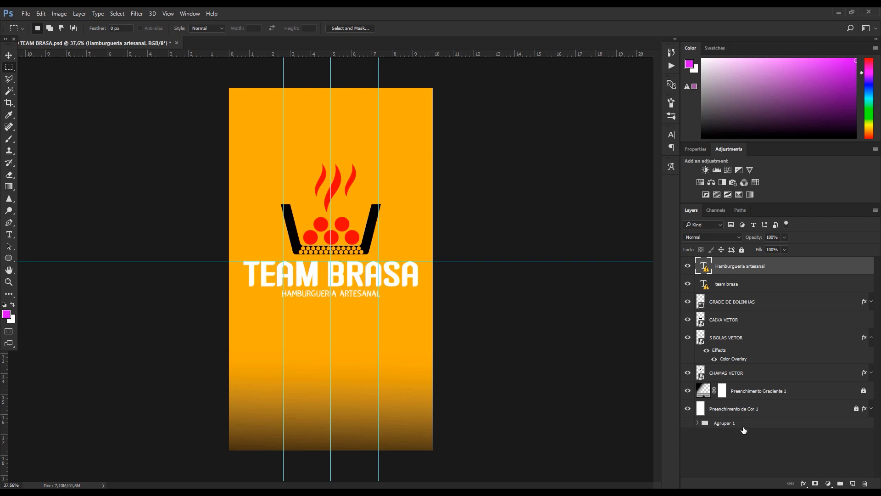
pyautogui.click(687, 391)
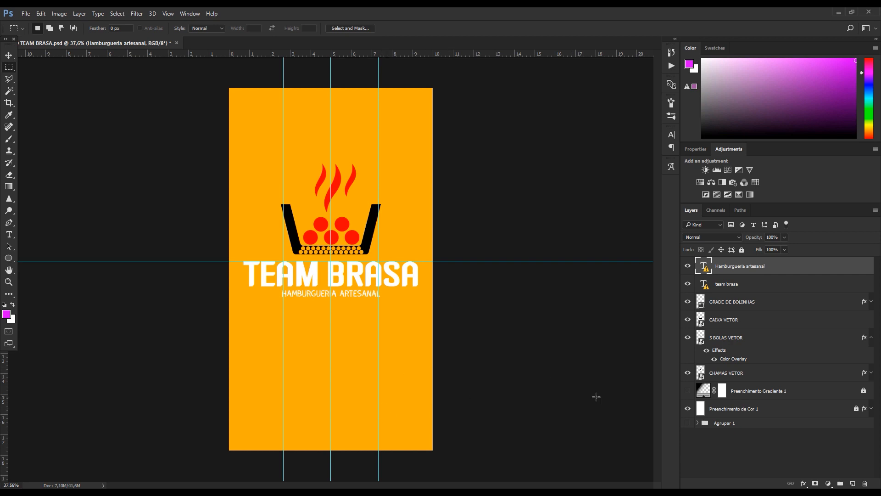
pyautogui.click(687, 409)
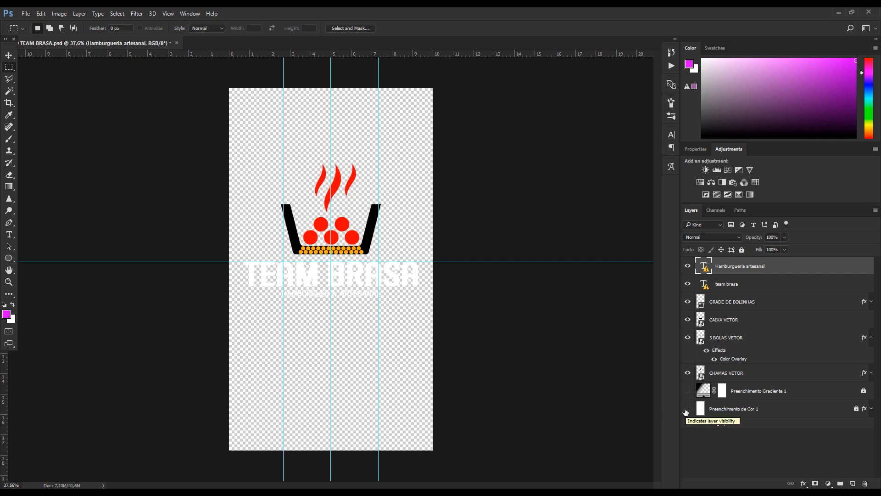
# Step: Save a PNG copy of the logo named "LOGO TEAM BRASA png" and save the layered document
pyautogui.hotkey('ctrl', 'shift', 's')
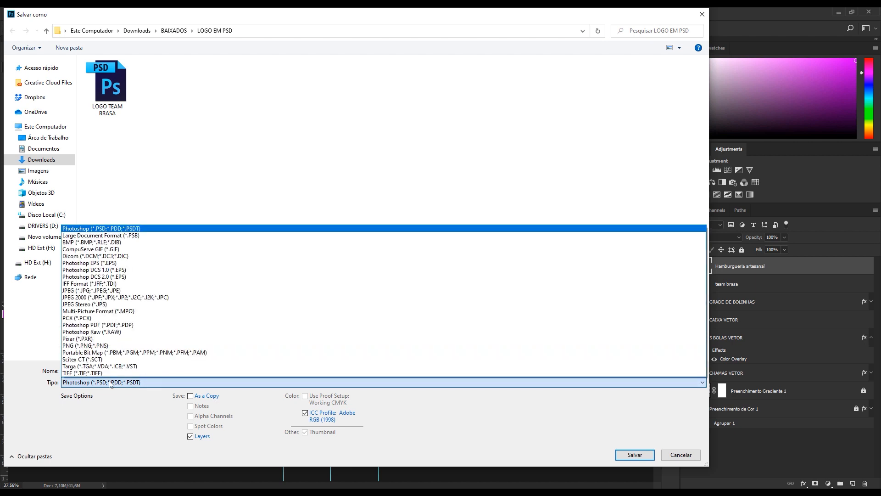
pyautogui.click(84, 349)
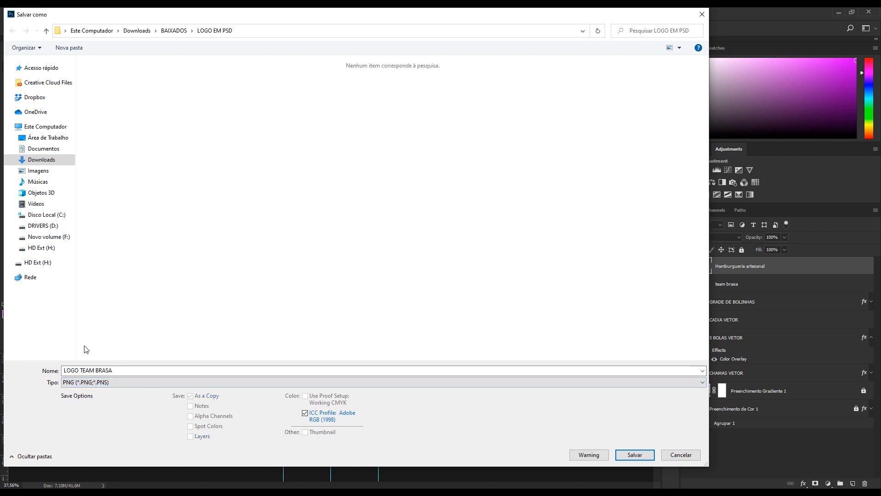
pyautogui.click(131, 368)
pyautogui.click(136, 371)
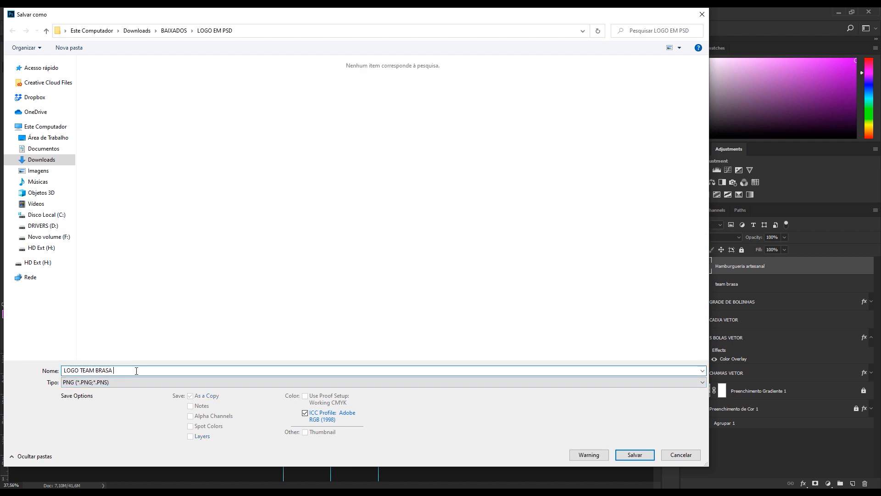
pyautogui.write('png')
pyautogui.click(637, 455)
pyautogui.click(459, 164)
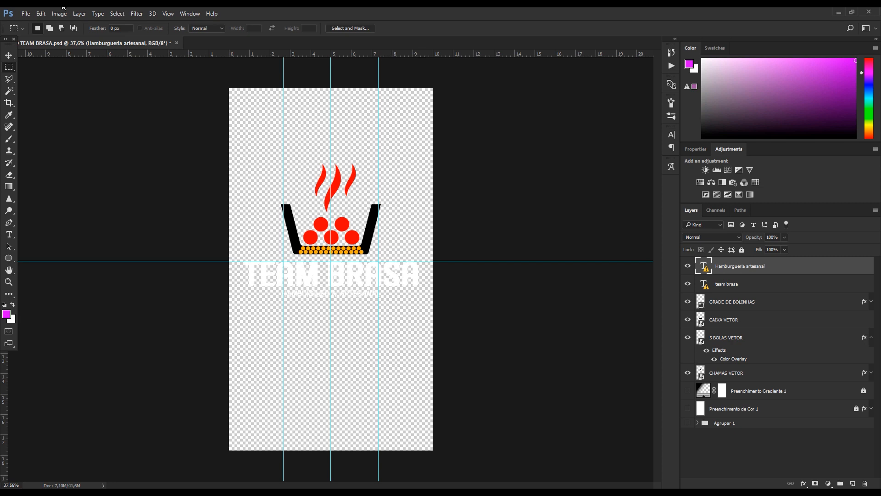
pyautogui.click(26, 14)
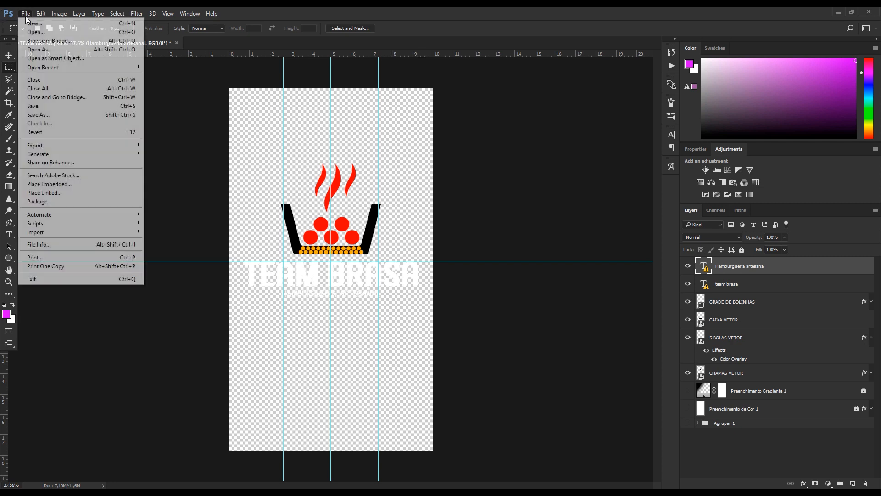
pyautogui.click(45, 108)
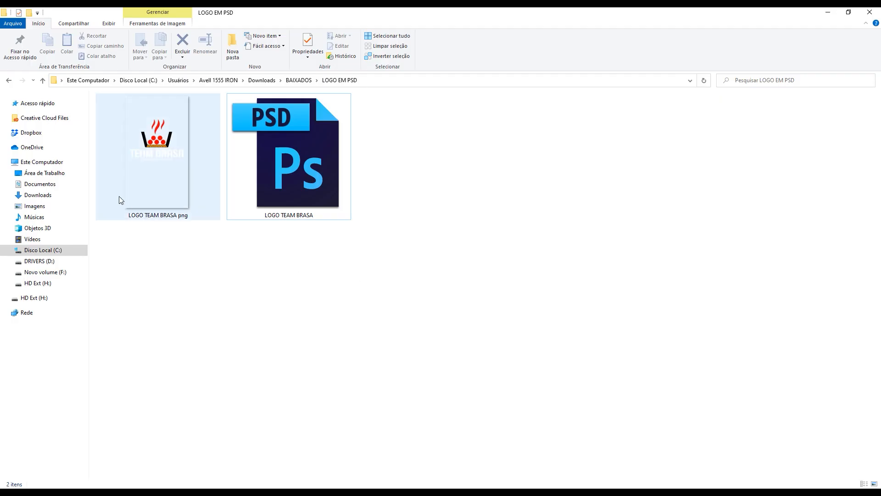
# Step: Switch to After Effects and create a composition named "logo animada" with the HDTV 1080 29.97 preset
pyautogui.click(120, 196)
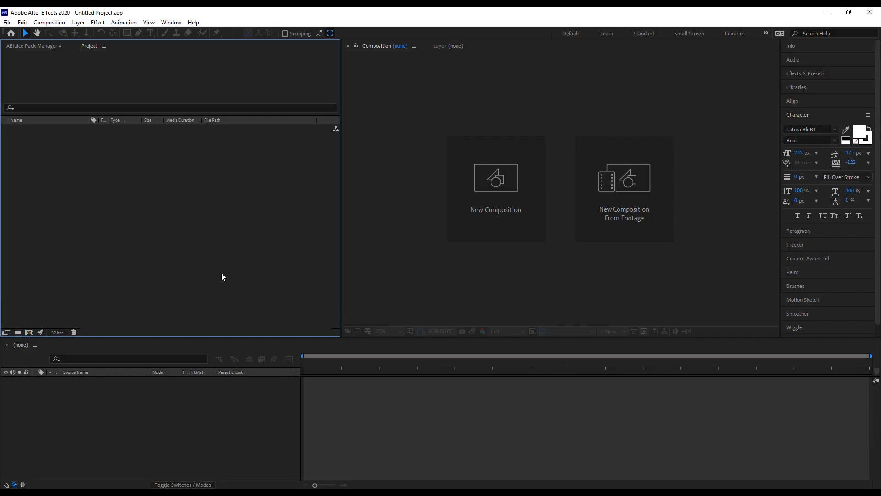
pyautogui.click(30, 334)
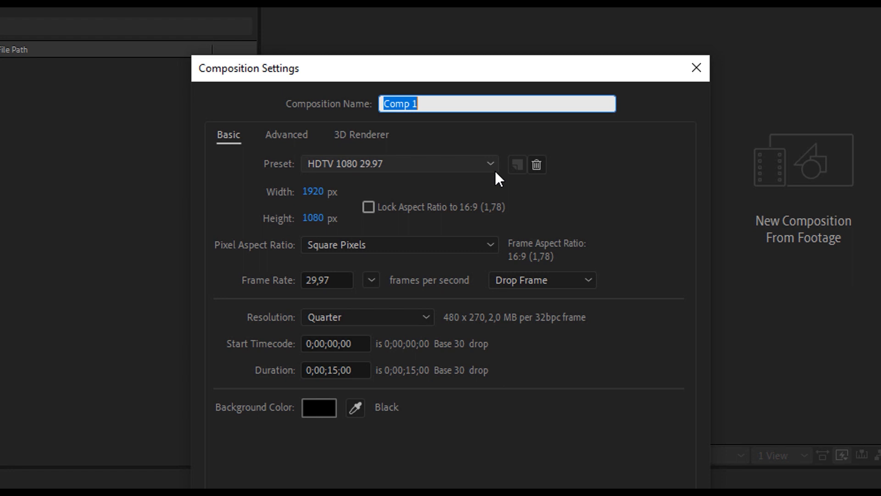
pyautogui.write('logo animada')
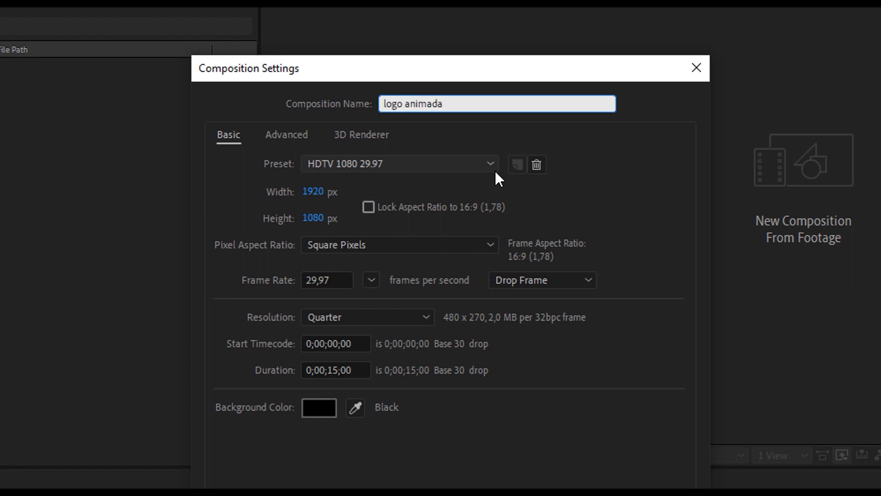
pyautogui.click(507, 389)
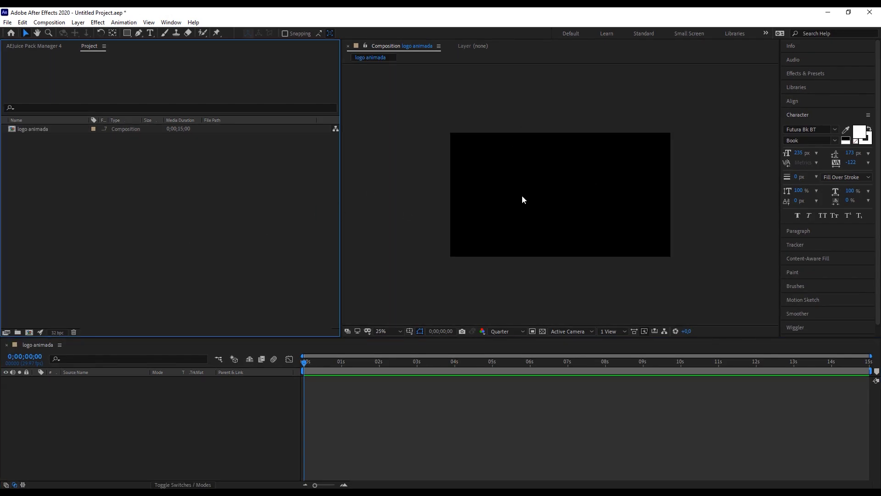
# Step: Import the LOGO TEAM BRASA PNG, add it to the logo animada composition and shift the layer slightly downward
pyautogui.click(231, 423)
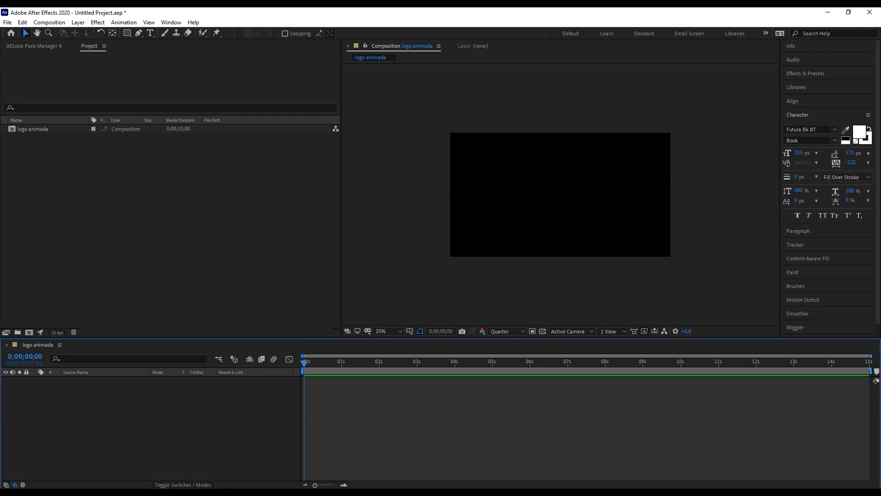
pyautogui.click(241, 492)
pyautogui.moveTo(164, 184); pyautogui.dragTo(146, 236)
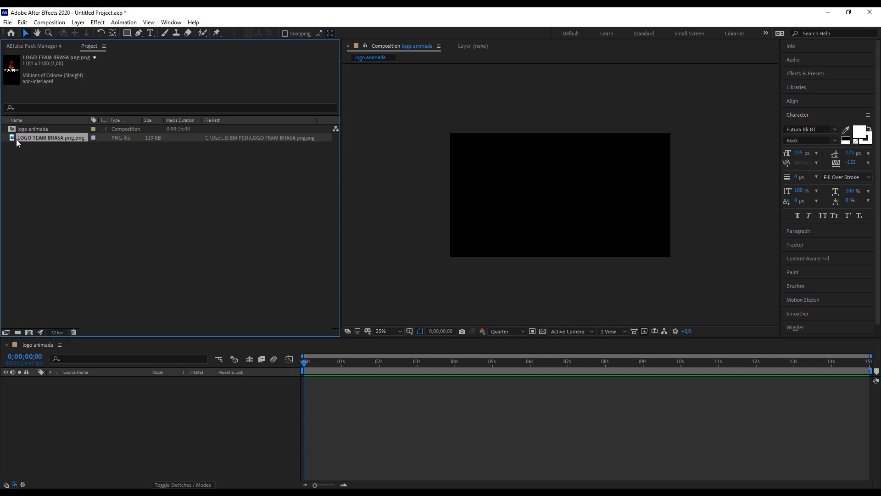
pyautogui.moveTo(17, 143); pyautogui.dragTo(94, 403)
pyautogui.moveTo(576, 101); pyautogui.dragTo(575, 122)
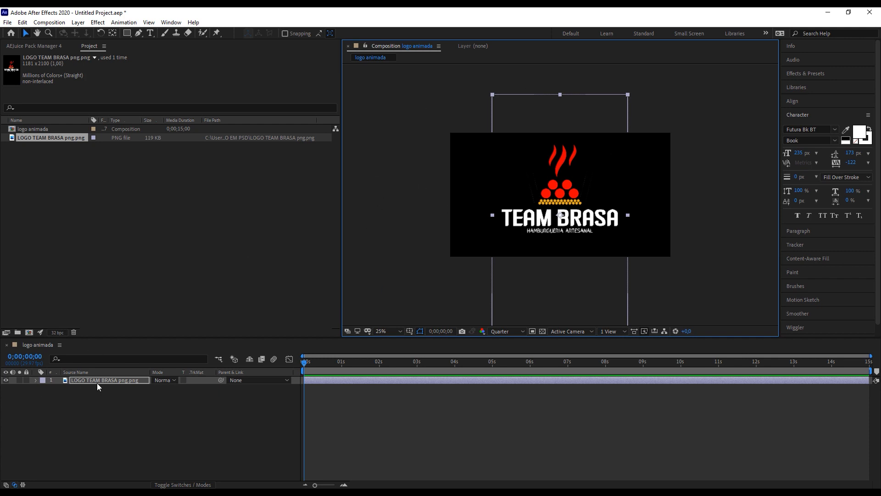
# Step: Scale the logo layer down to 50% and centre it horizontally and vertically in the composition
pyautogui.press('s')
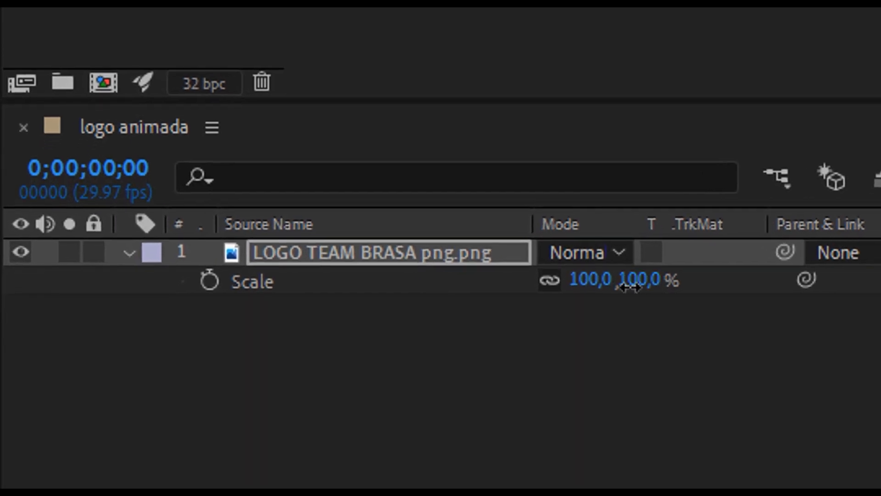
pyautogui.moveTo(629, 286); pyautogui.dragTo(555, 281)
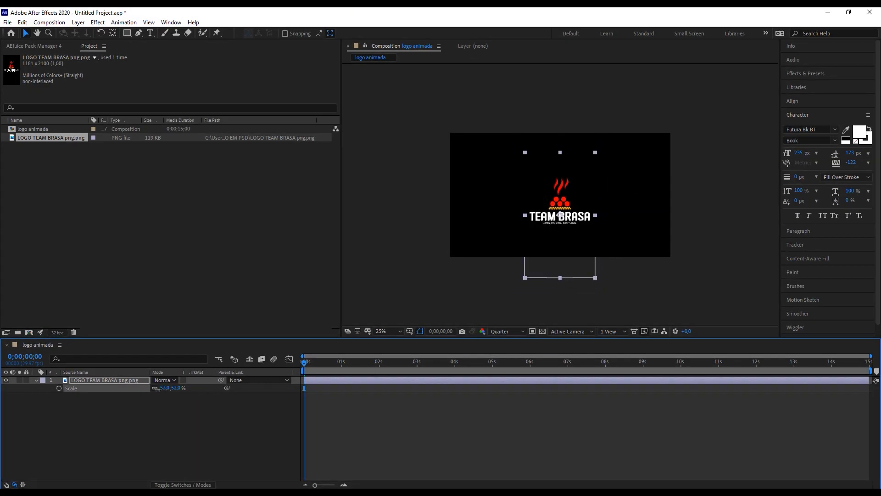
pyautogui.moveTo(156, 389); pyautogui.dragTo(155, 389)
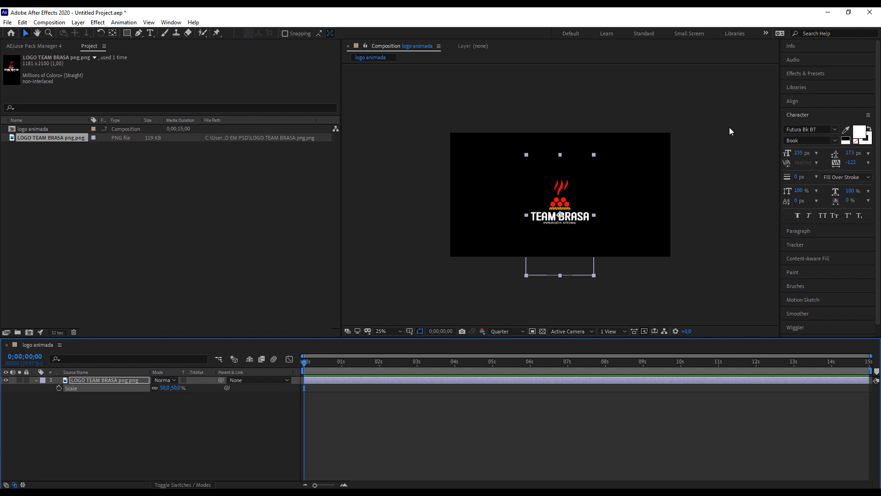
pyautogui.click(793, 102)
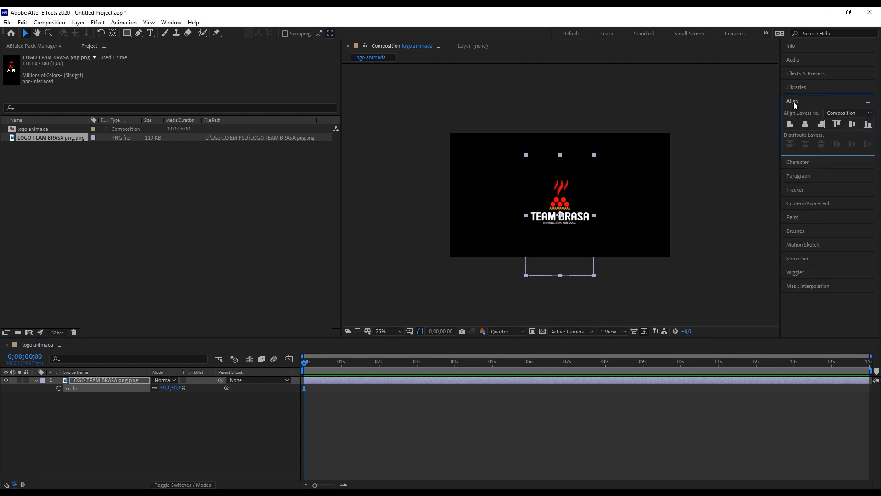
pyautogui.click(805, 126)
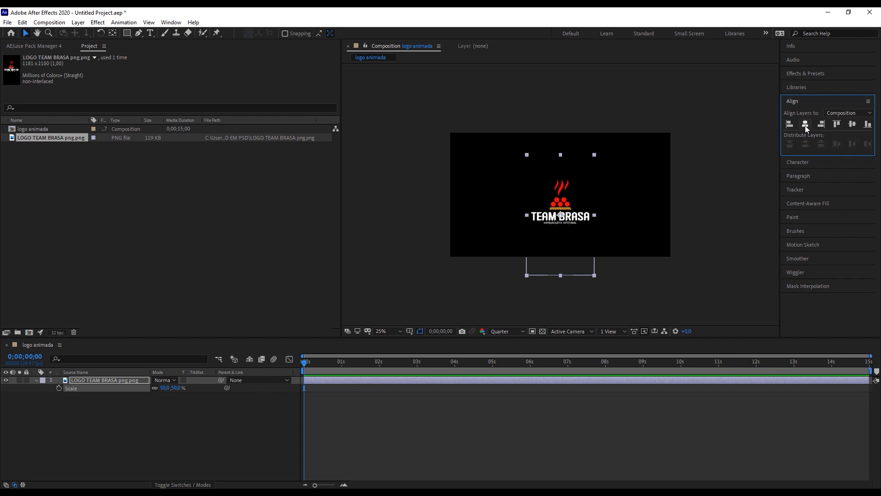
pyautogui.click(853, 124)
# Step: Inspect the logo up close at Full preview resolution and return the preview resolution to Quarter
pyautogui.press('.')
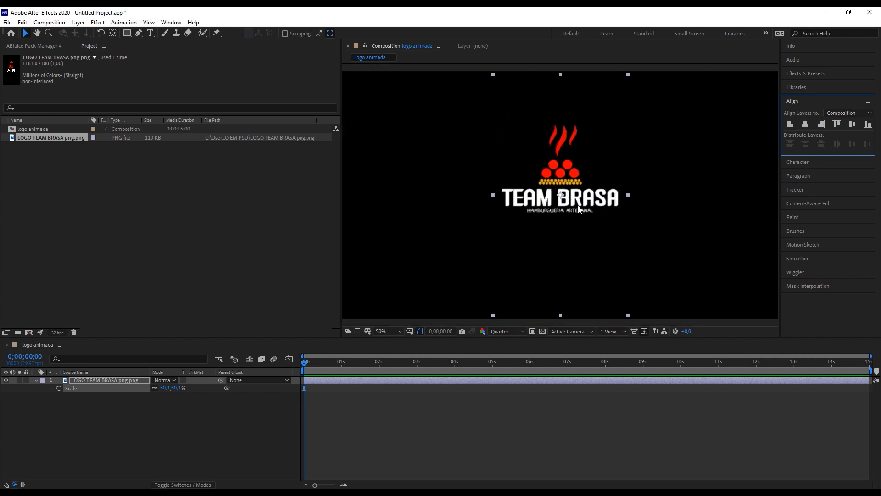
pyautogui.press('.')
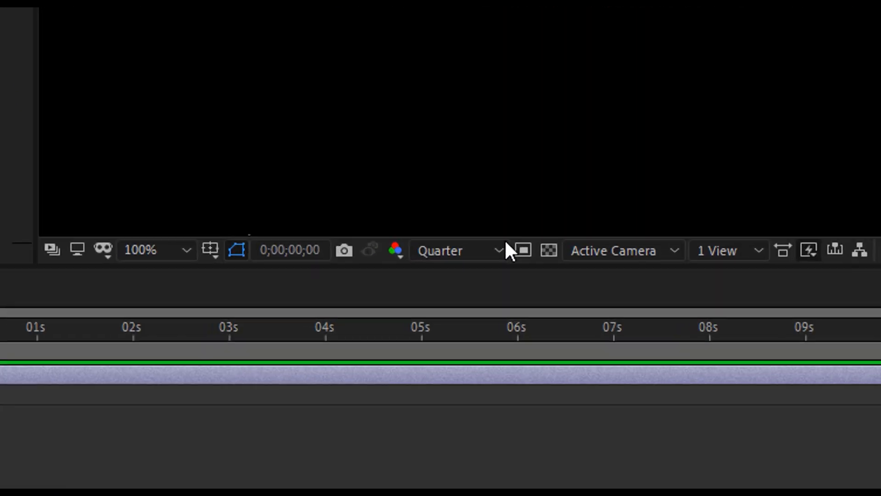
pyautogui.click(483, 196)
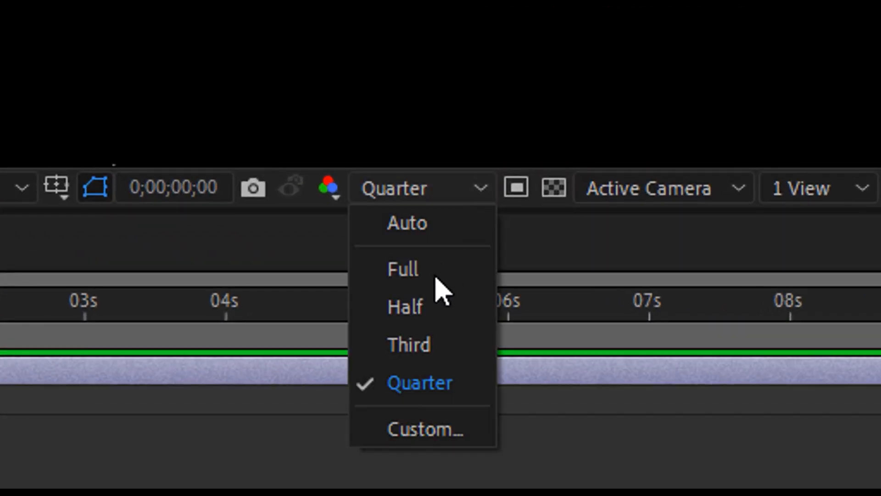
pyautogui.click(436, 274)
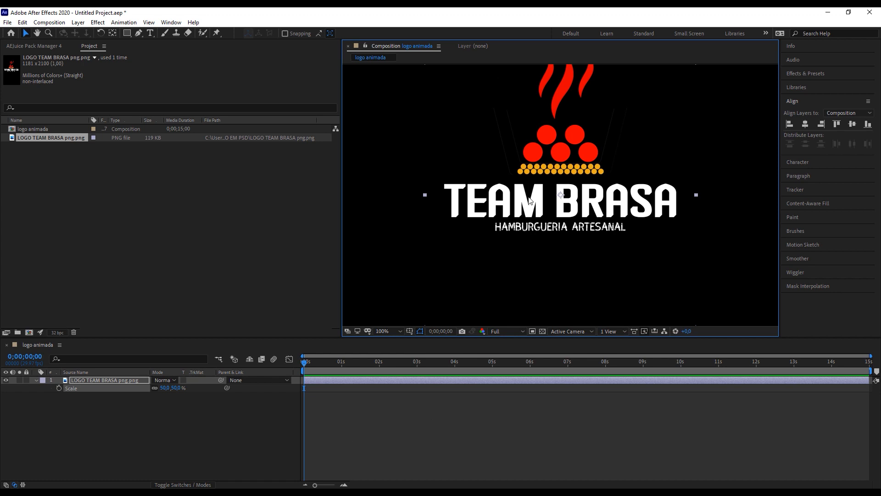
pyautogui.scroll(-1, 540, 195)
pyautogui.scroll(1, 541, 214)
pyautogui.scroll(-1, 541, 212)
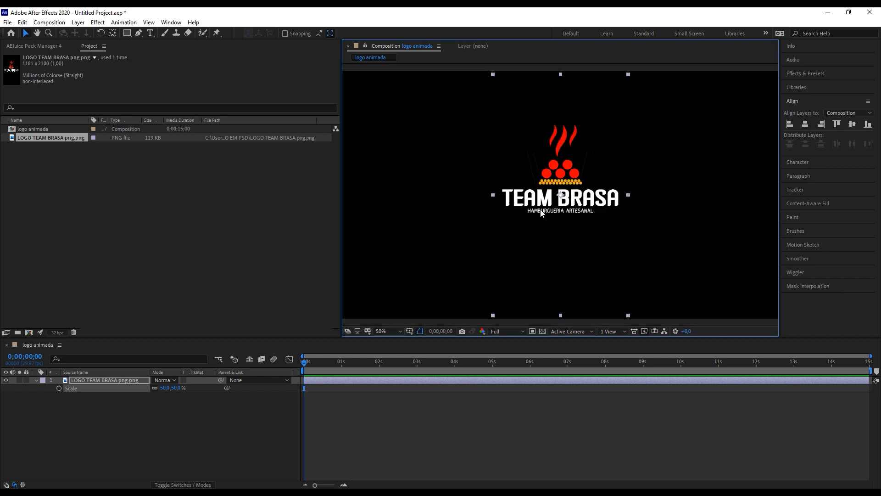
pyautogui.click(522, 330)
pyautogui.click(504, 383)
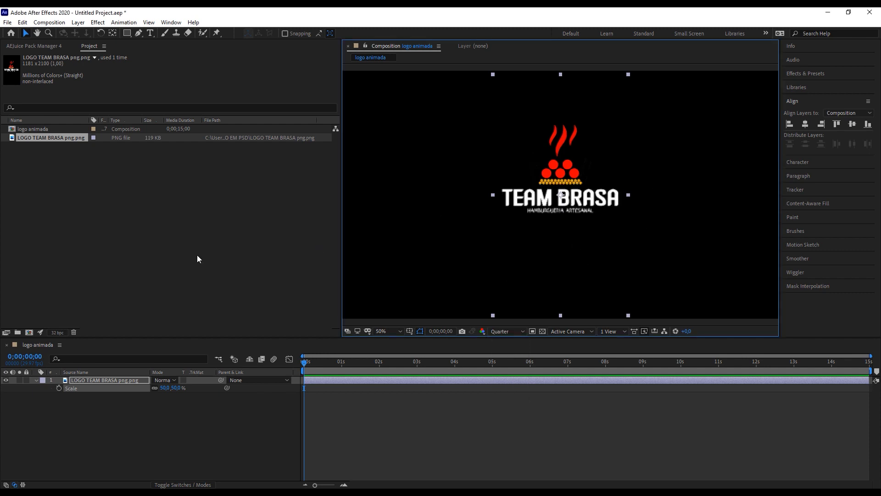
pyautogui.scroll(-2, 494, 199)
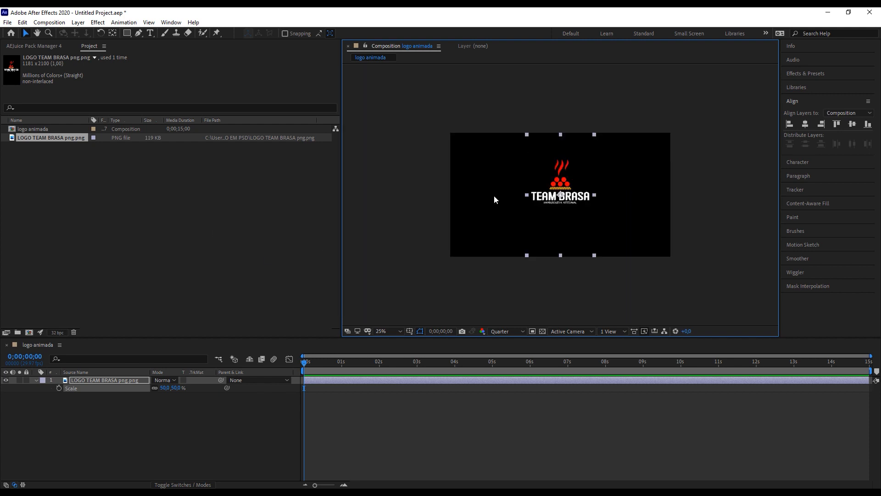
# Step: Create an orange 1920 x 1080 px solid and place it beneath the logo layer as a background
pyautogui.click(159, 286)
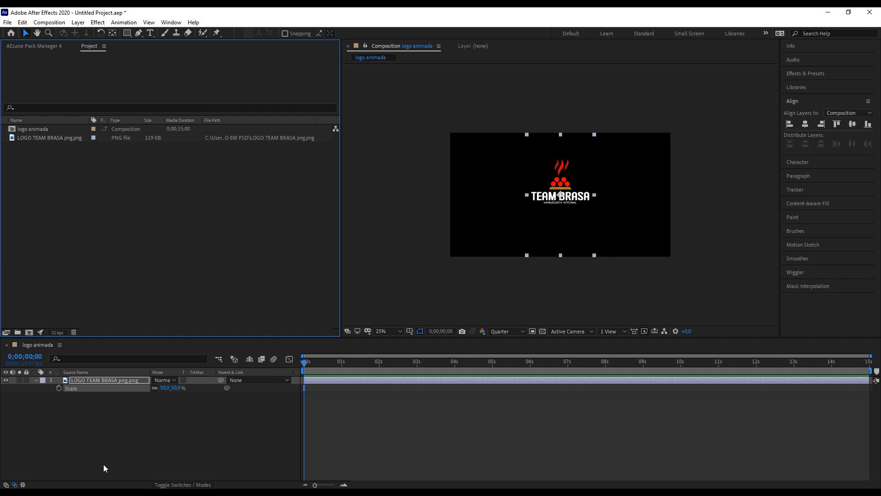
pyautogui.rightClick(114, 413)
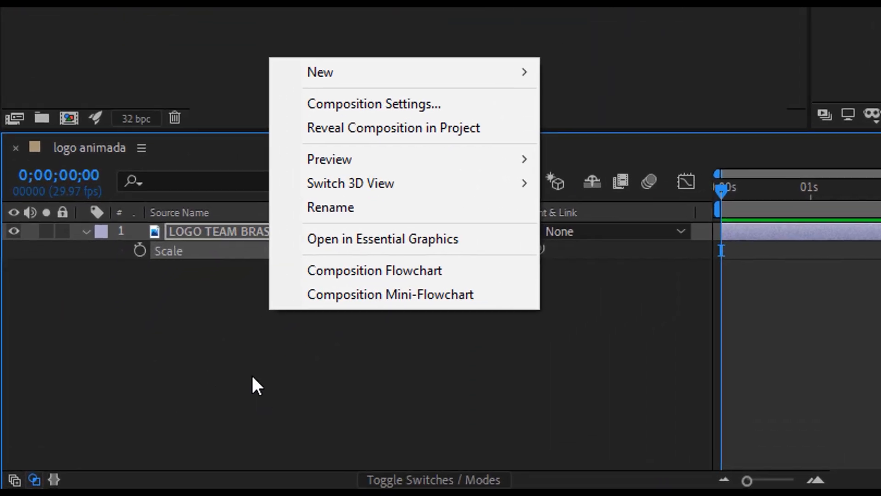
pyautogui.moveTo(454, 69)
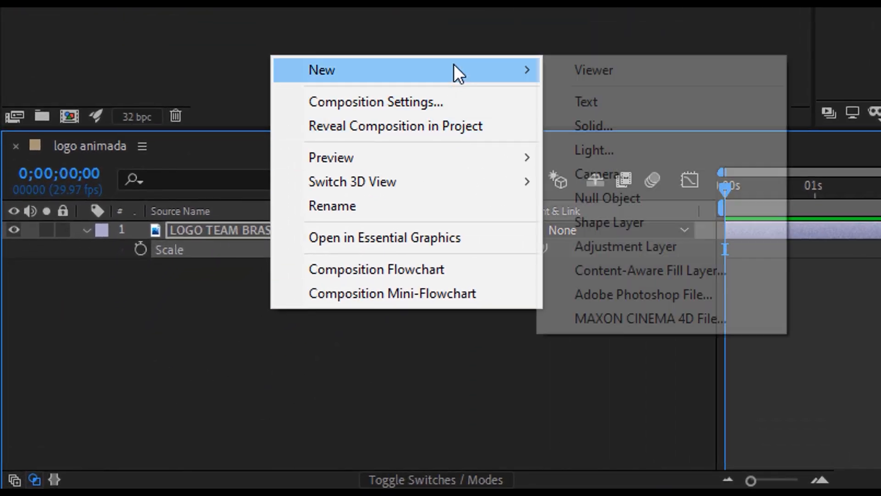
pyautogui.click(654, 119)
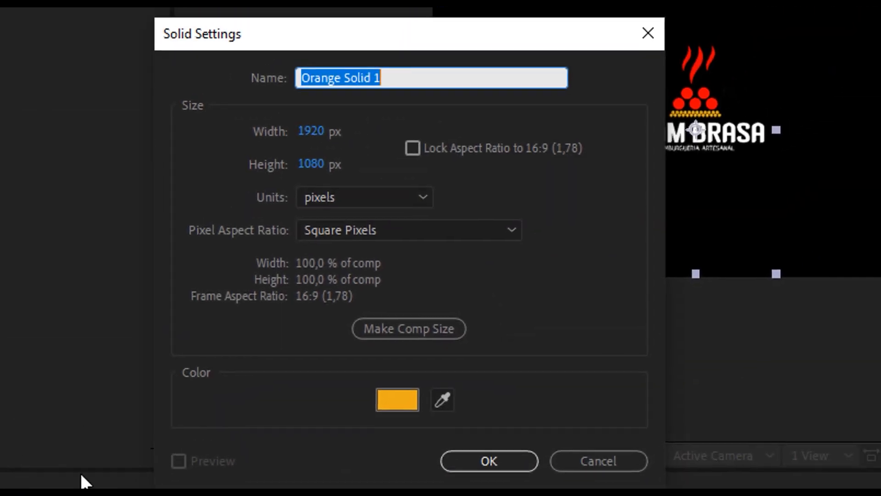
pyautogui.moveTo(500, 35); pyautogui.dragTo(324, 29)
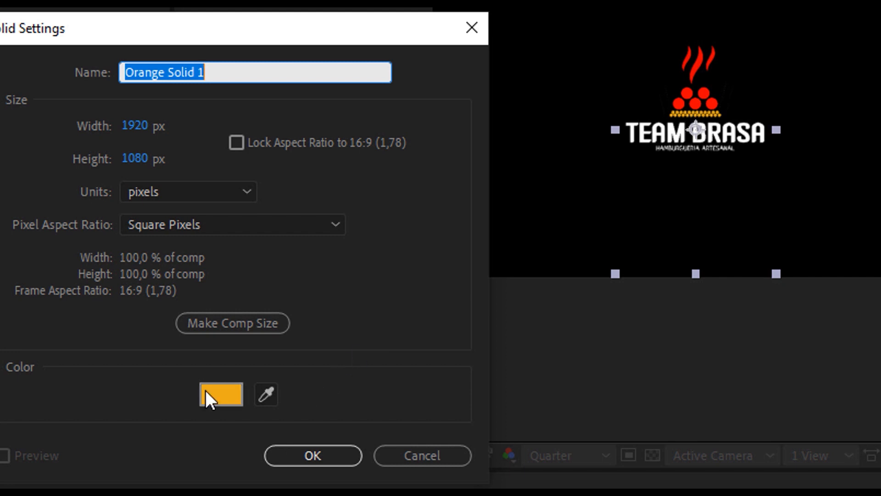
pyautogui.click(288, 460)
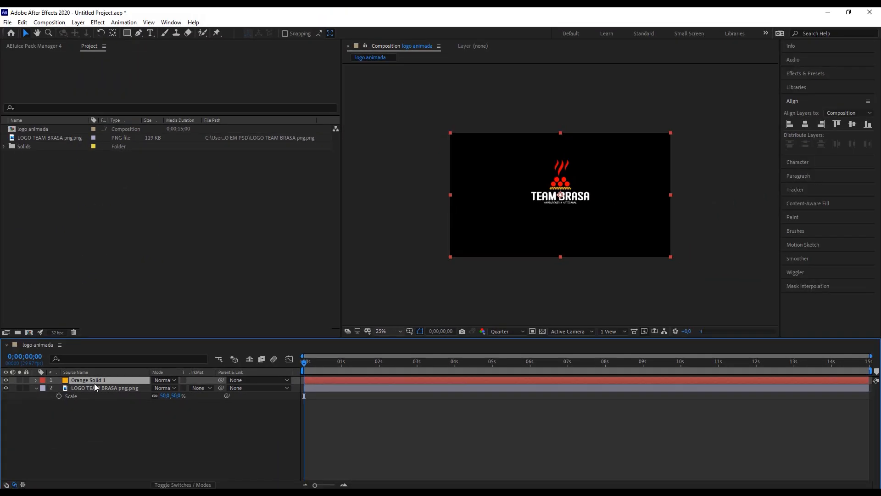
pyautogui.moveTo(100, 381); pyautogui.dragTo(108, 398)
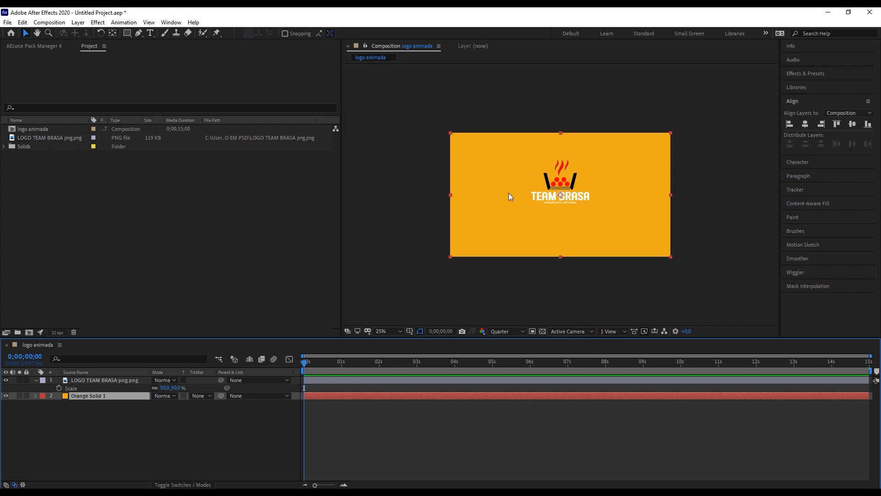
# Step: Enlarge the logo layer to 75% scale and move it slightly down to balance it vertically in the frame
pyautogui.press('.')
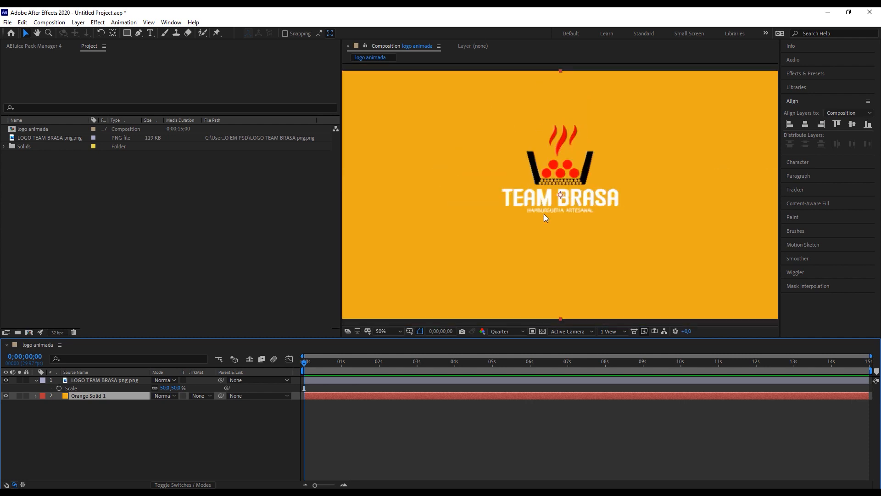
pyautogui.press(',')
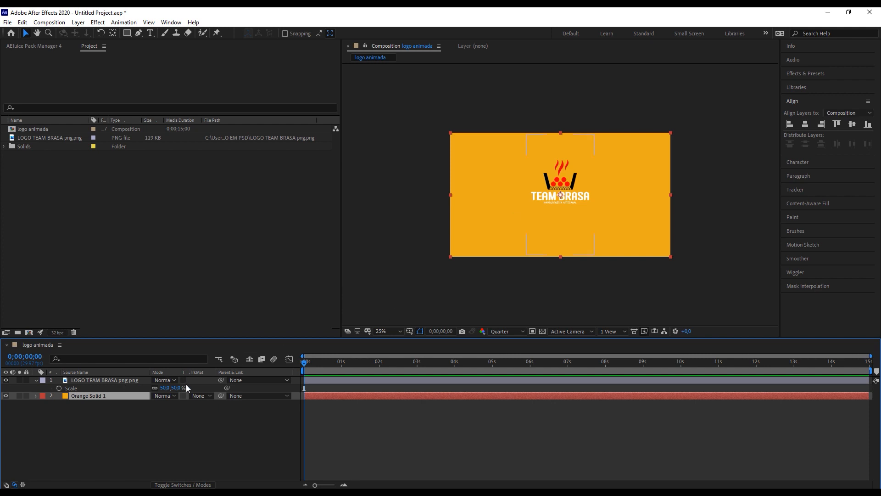
pyautogui.moveTo(180, 388); pyautogui.dragTo(191, 388)
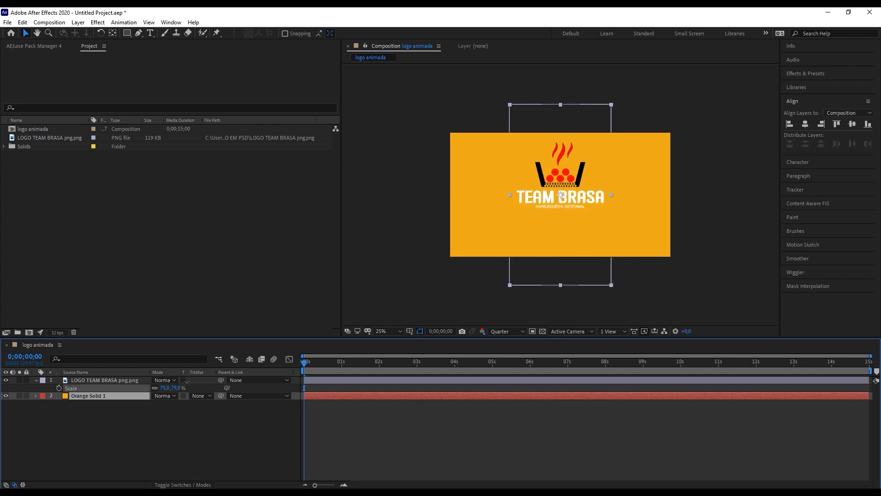
pyautogui.moveTo(572, 186); pyautogui.dragTo(572, 195)
pyautogui.press('.')
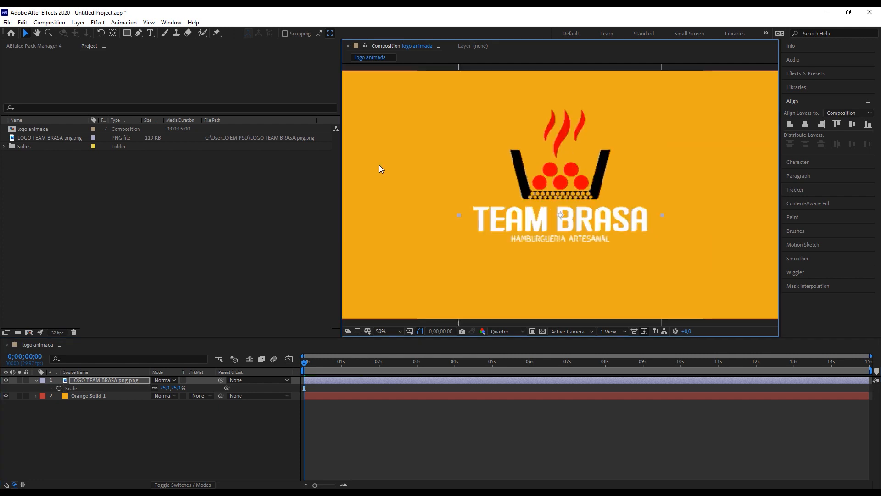
# Step: Set the composition preview resolution to Full and check the logo's sharpness over the orange background
pyautogui.click(380, 166)
pyautogui.click(495, 331)
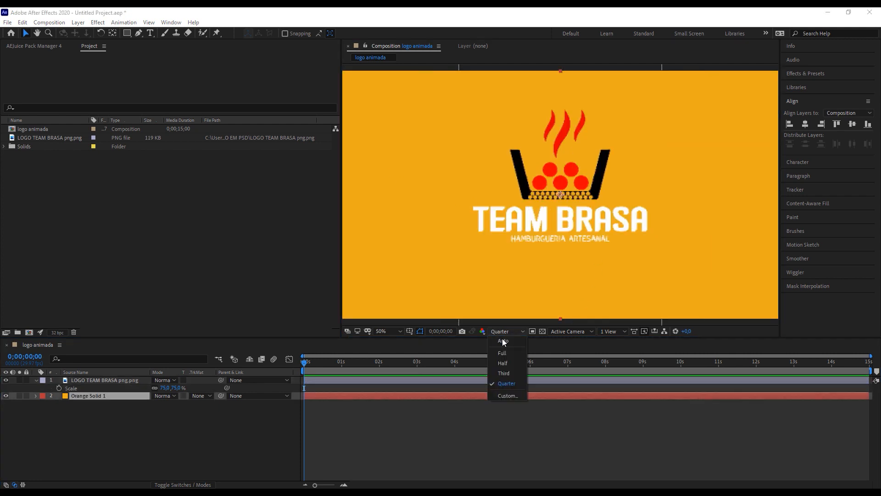
pyautogui.click(503, 353)
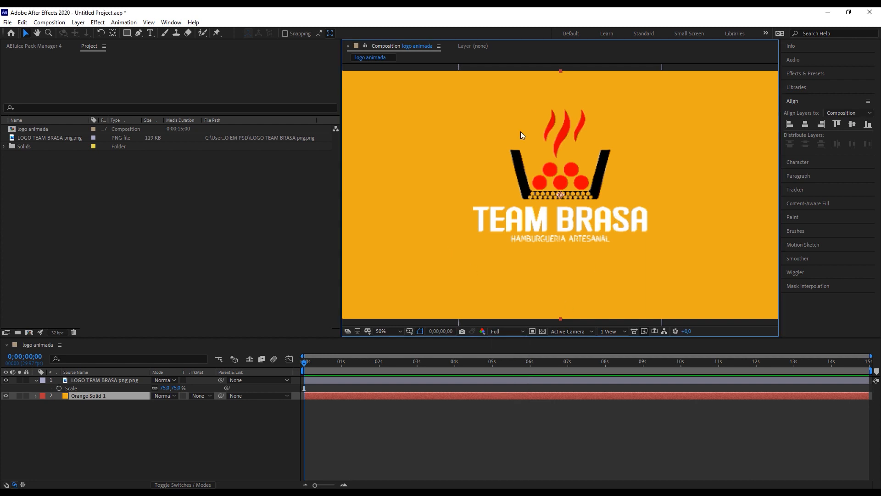
pyautogui.press('.')
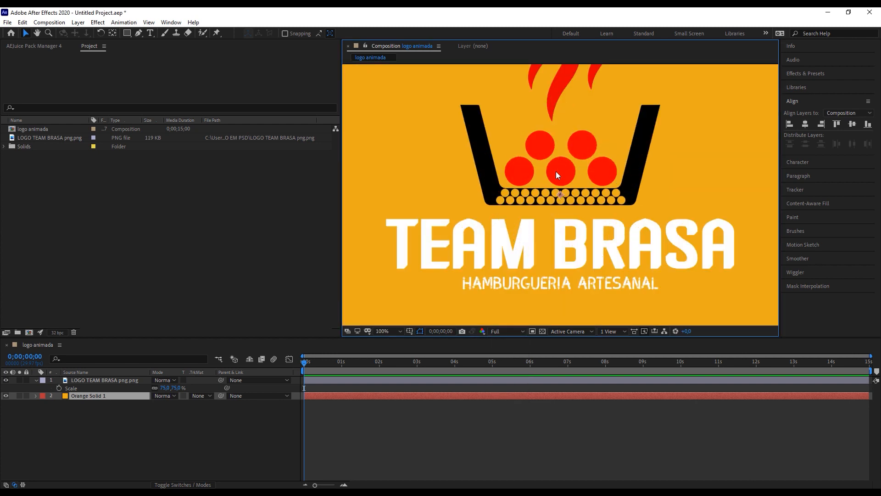
pyautogui.press(',')
pyautogui.press(',')
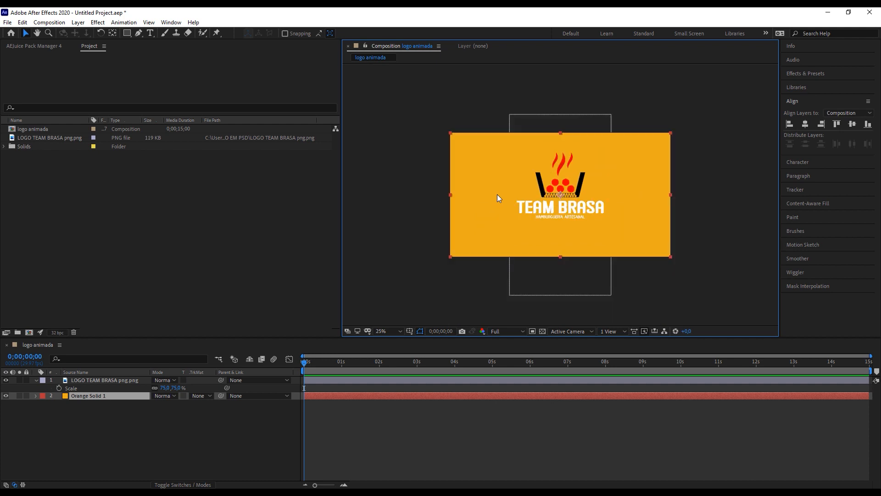
# Step: Rename the orange solid layer as BG
pyautogui.click(244, 445)
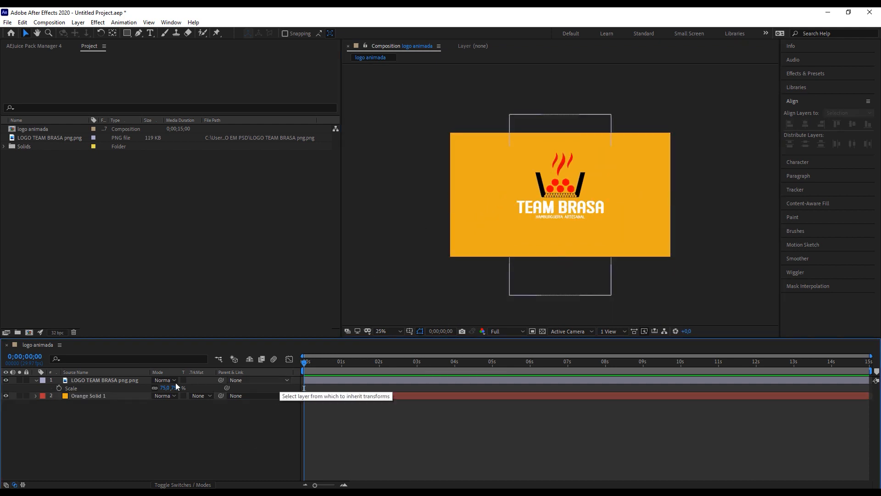
pyautogui.click(87, 396)
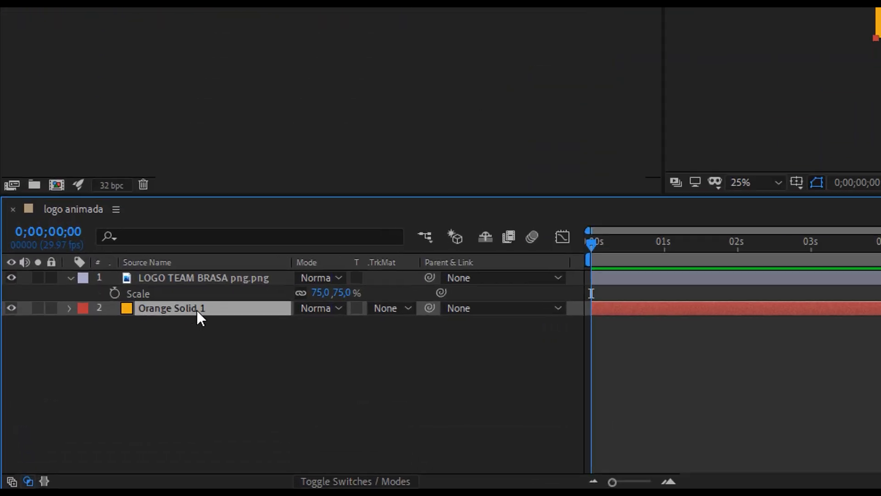
pyautogui.rightClick(103, 396)
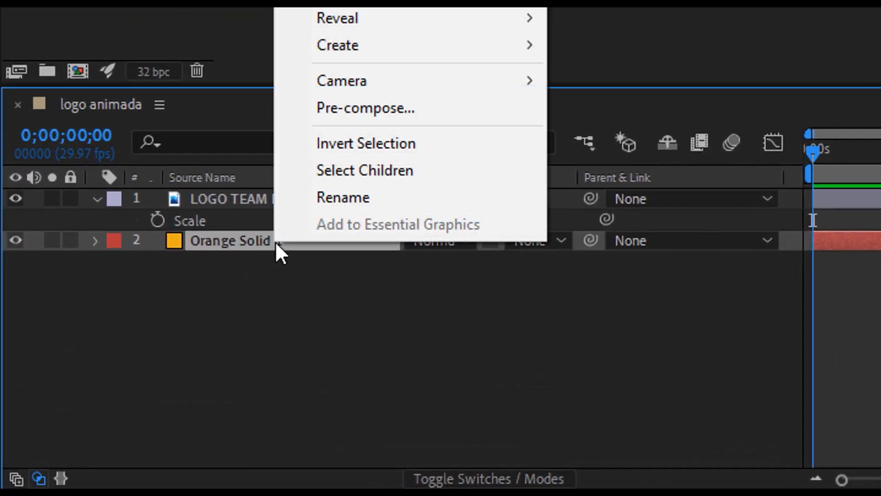
pyautogui.click(328, 198)
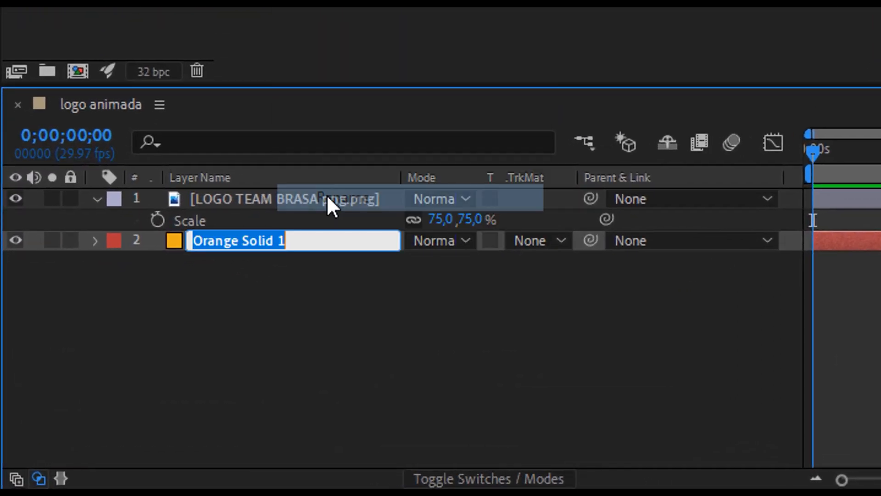
pyautogui.write('BG')
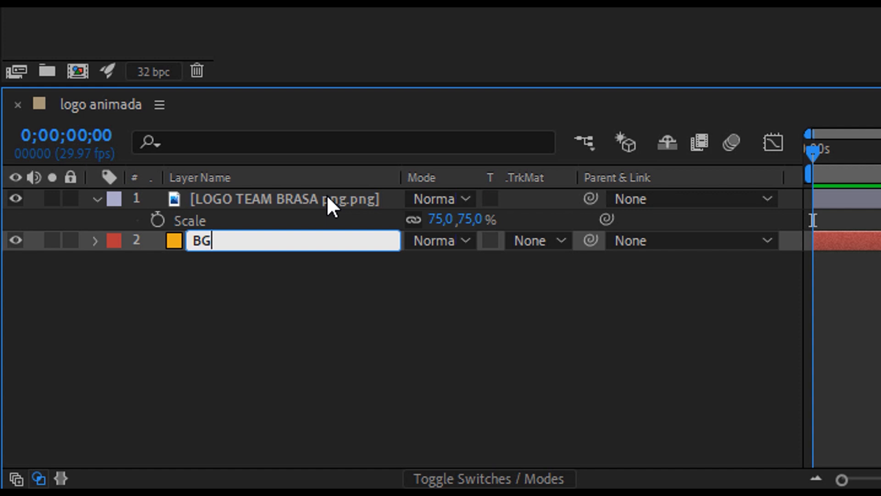
# Step: With the Pen tool, start a mask on the logo layer below the five red balls, following the grill's inner left wall, floor and right corner
pyautogui.click(328, 197)
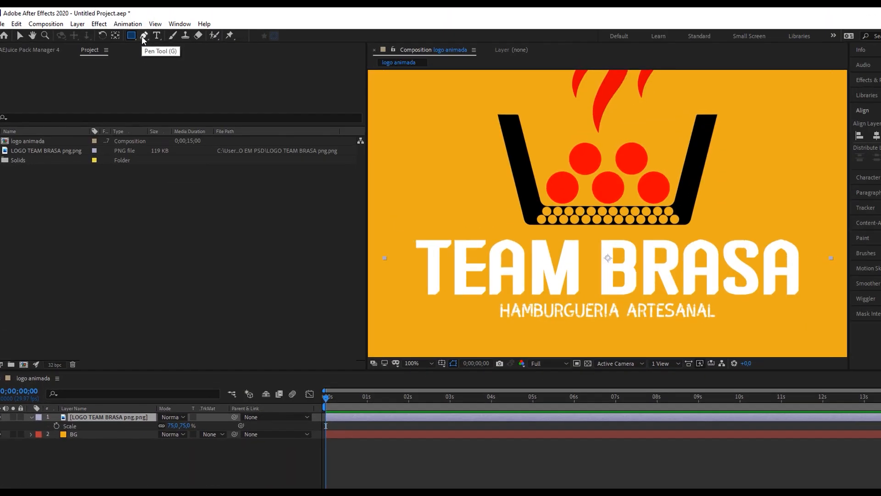
pyautogui.click(138, 33)
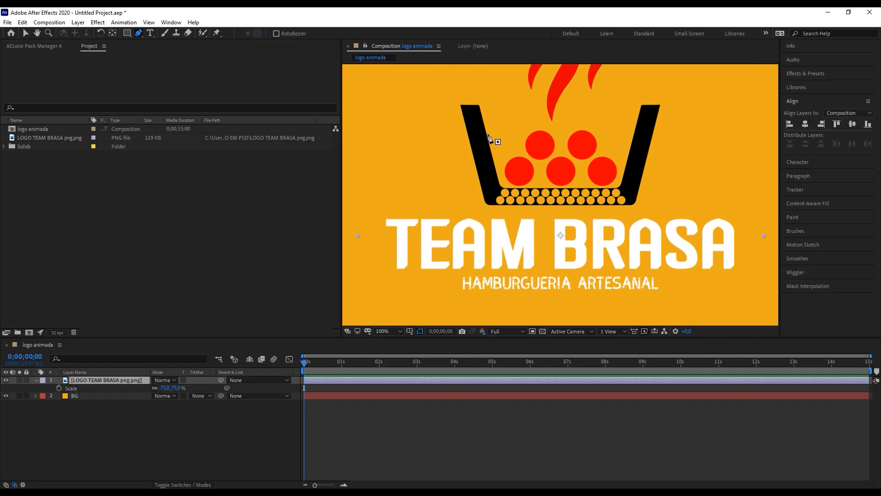
pyautogui.click(488, 132)
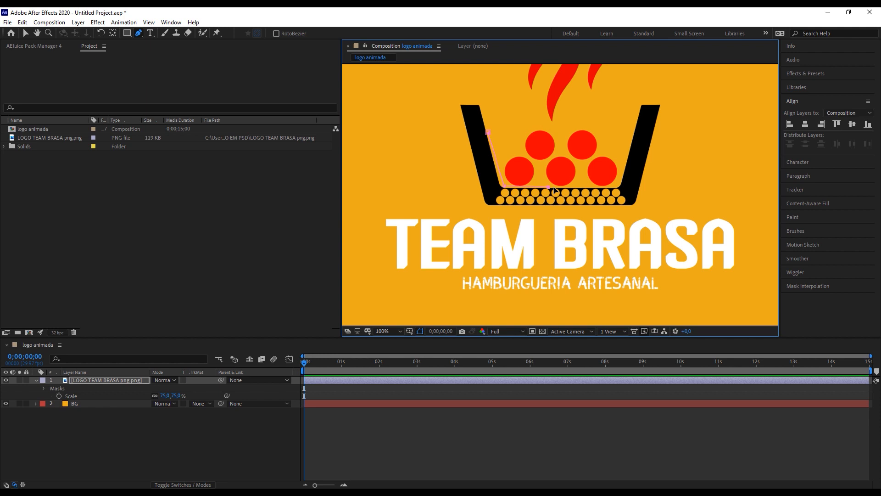
pyautogui.click(596, 187)
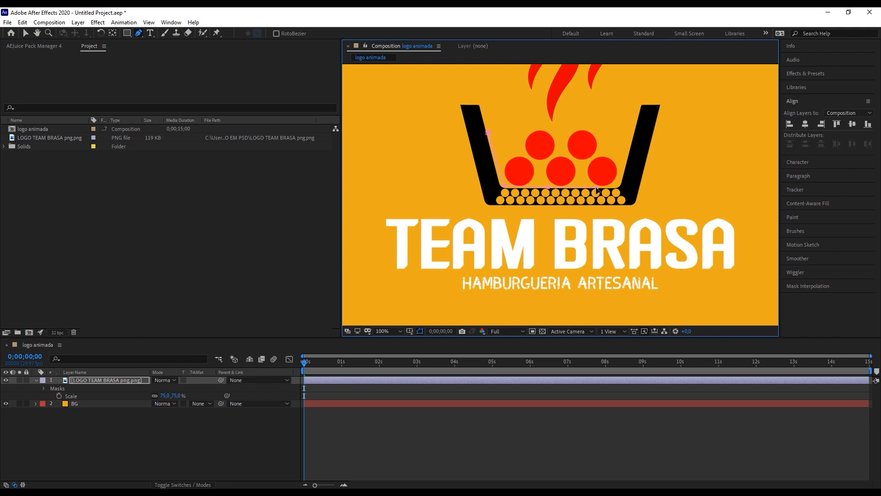
pyautogui.scroll(1, 604, 176)
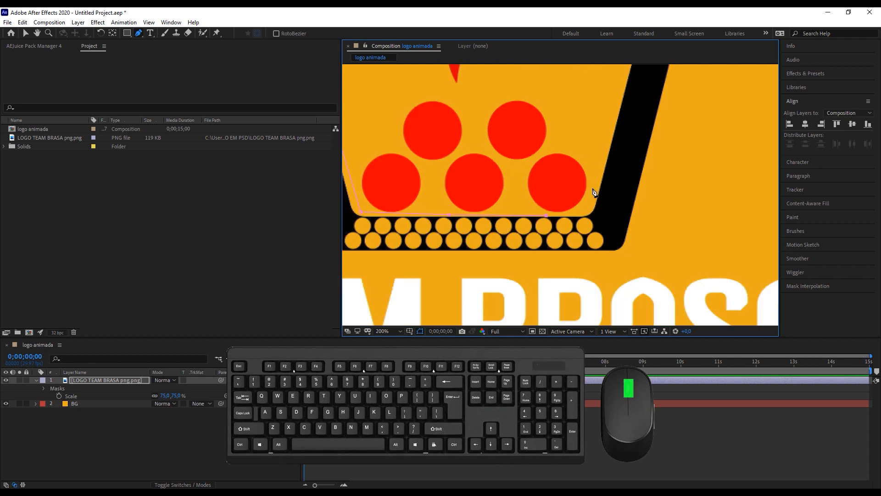
pyautogui.scroll(1, 540, 217)
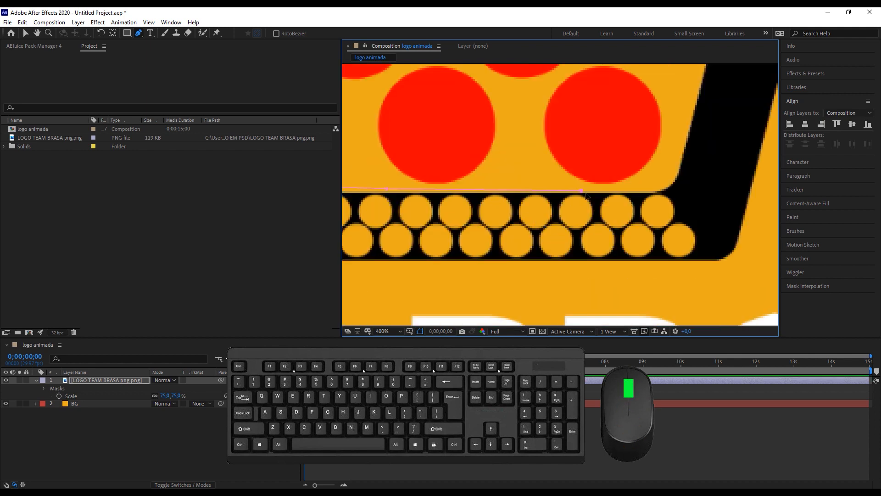
pyautogui.click(646, 183)
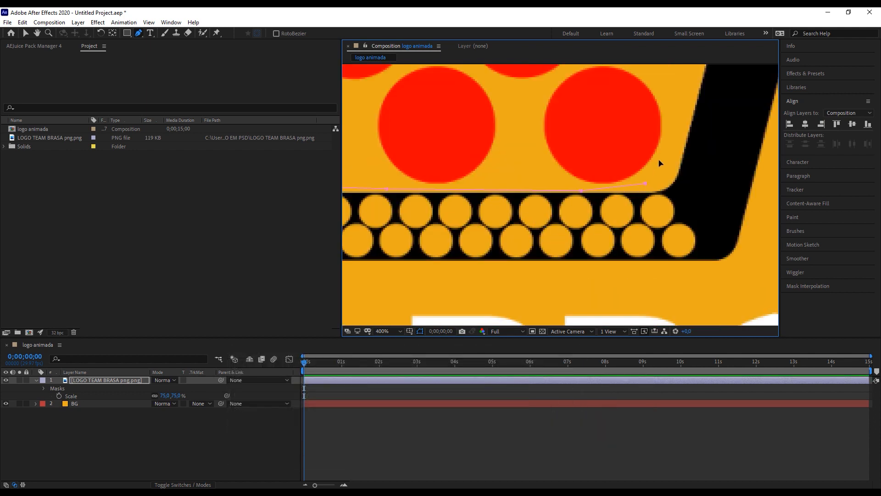
pyautogui.click(671, 136)
pyautogui.click(677, 91)
pyautogui.scroll(-3, 655, 133)
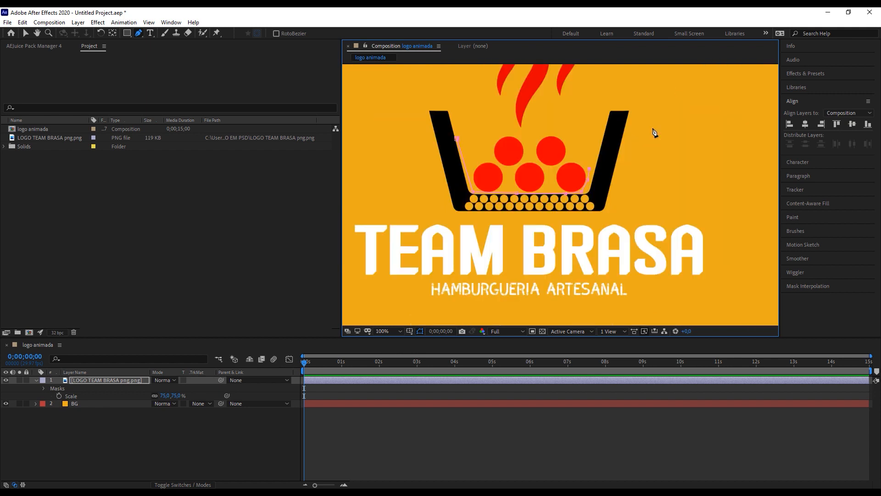
# Step: Run the mask path across above the red balls and close it at its starting point, isolating the five balls
pyautogui.click(581, 132)
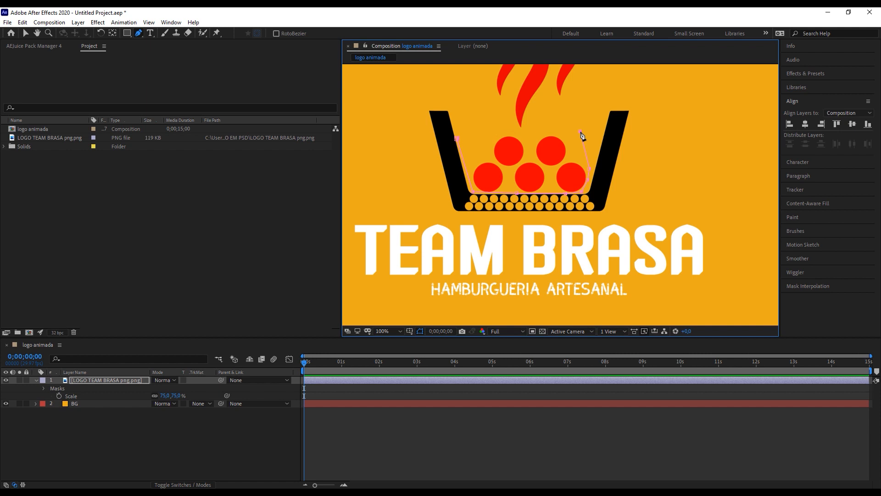
pyautogui.click(536, 131)
pyautogui.click(489, 133)
pyautogui.click(457, 138)
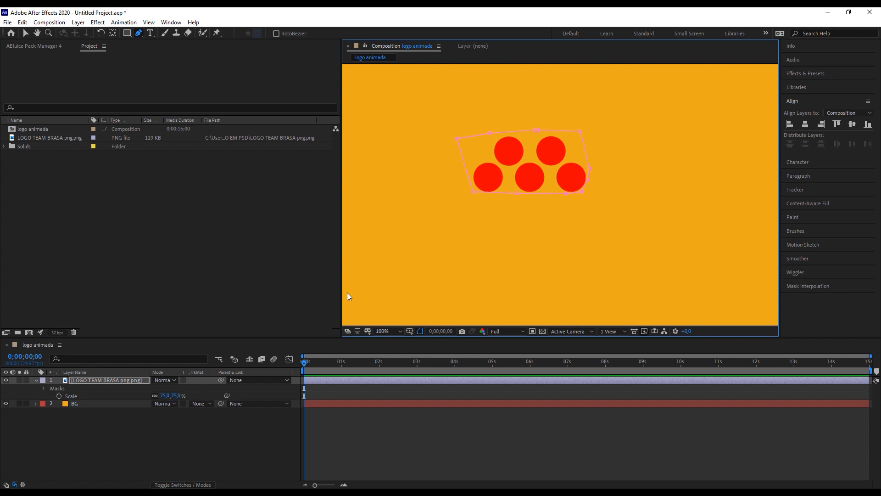
# Step: Rename the masked logo layer as brasa
pyautogui.click(104, 381)
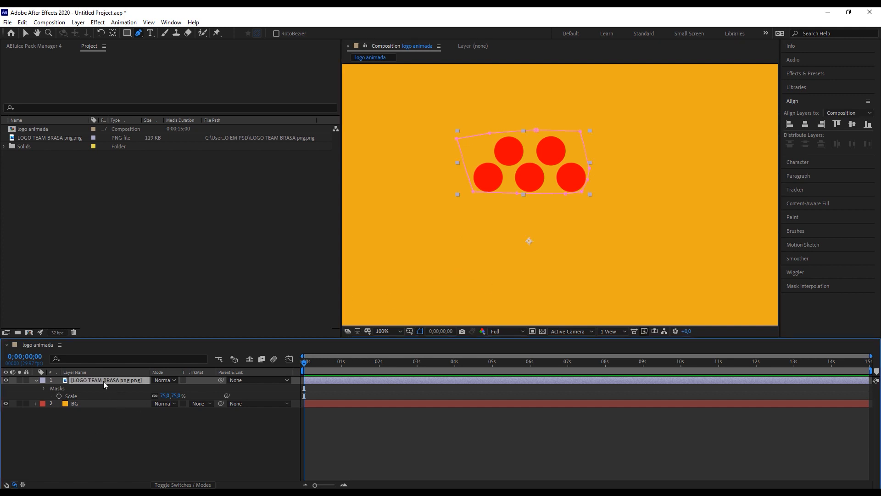
pyautogui.rightClick(103, 381)
pyautogui.click(125, 365)
pyautogui.write('brasa')
# Step: Duplicate the brasa layer and delete Mask 1 from the copy
pyautogui.hotkey('ctrl', 'd')
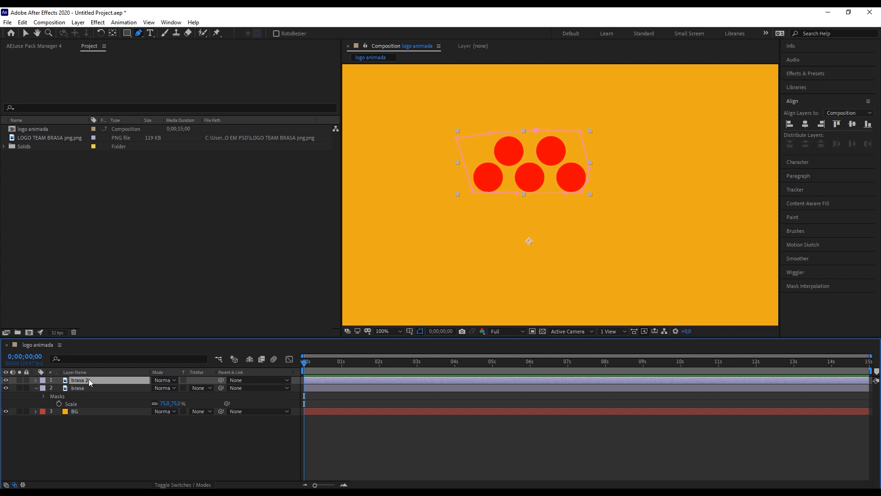
pyautogui.press('m')
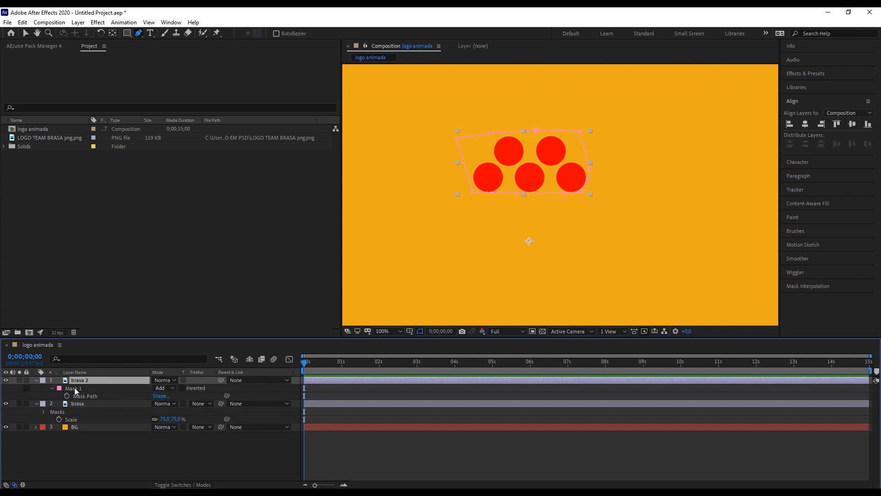
pyautogui.click(76, 390)
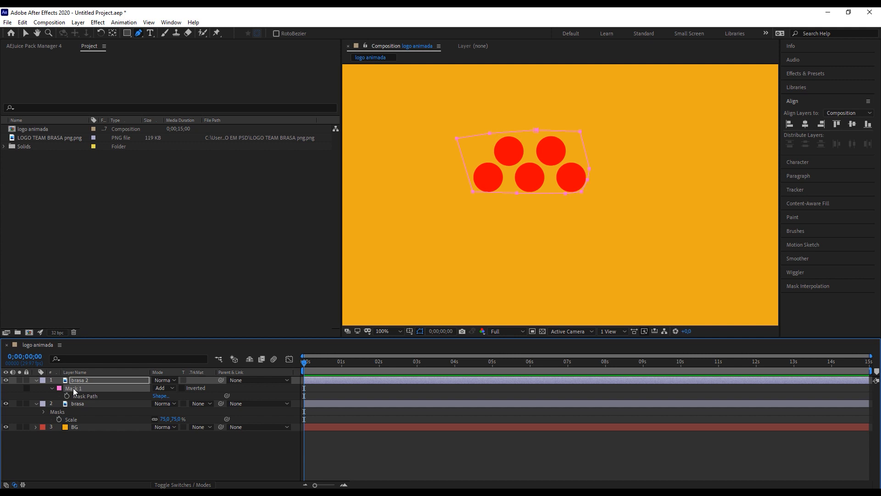
pyautogui.press('Delete')
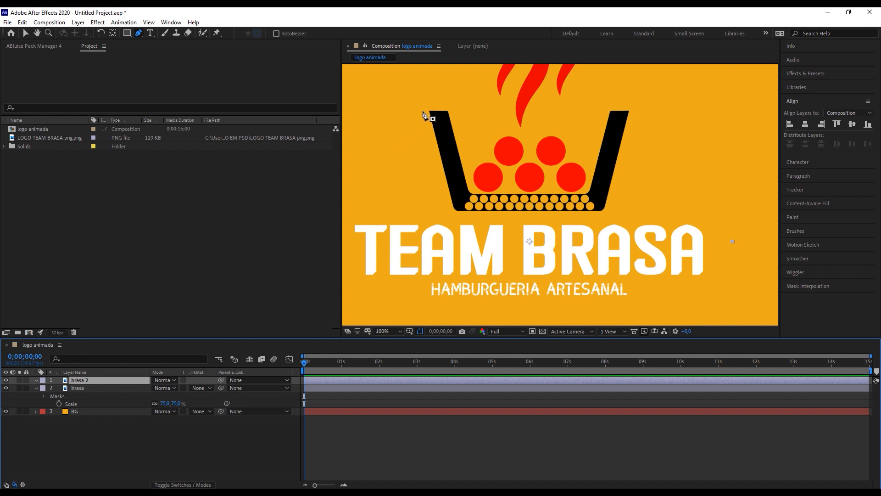
# Step: On brasa 2, start a Pen mask around the black grill's outer contour, continuing over its right arm and down the inner right wall
pyautogui.click(426, 110)
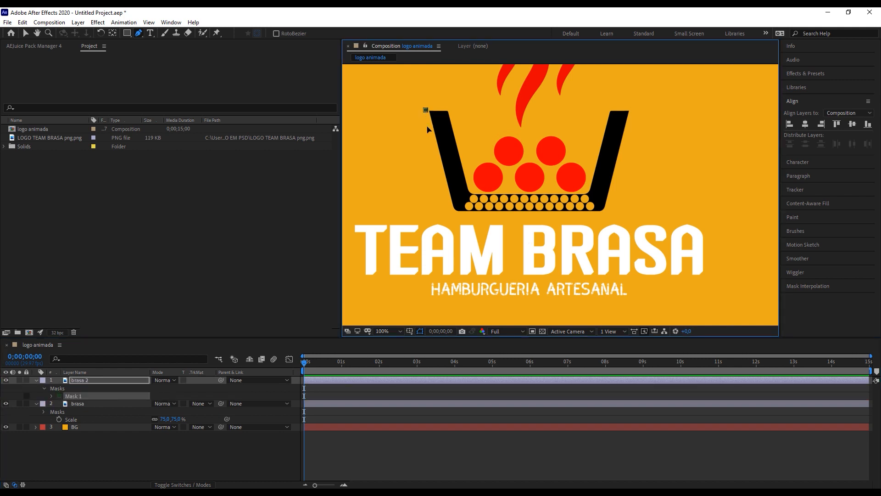
pyautogui.click(453, 213)
pyautogui.click(608, 215)
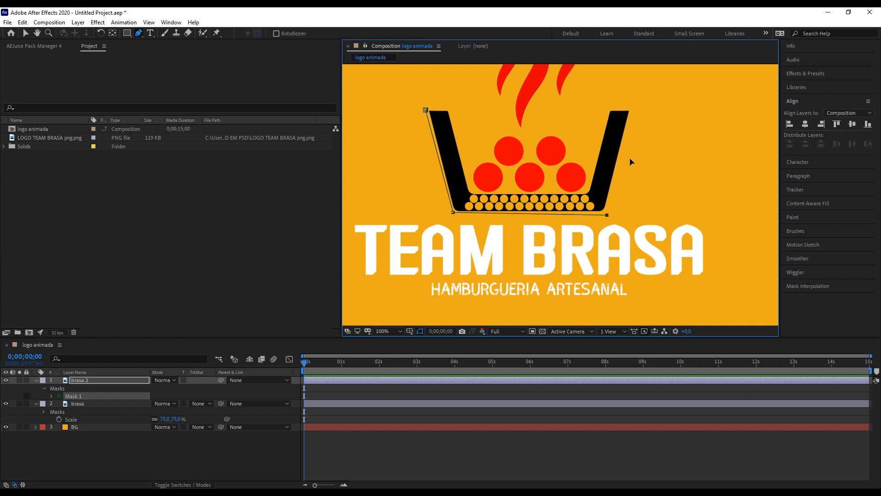
pyautogui.click(637, 110)
pyautogui.click(615, 104)
pyautogui.click(602, 113)
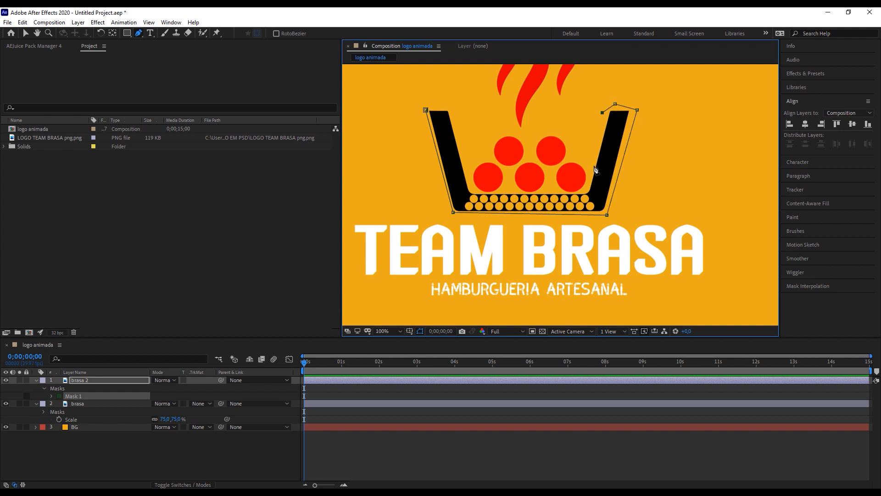
pyautogui.click(587, 188)
# Step: Continue the mask path along the grill's inner floor, between the red balls and the grate, to the inner left corner
pyautogui.scroll(3, 585, 190)
pyautogui.moveTo(442, 201)
pyautogui.mouseDown()
pyautogui.moveTo(426, 240)
pyautogui.moveTo(500, 250)
pyautogui.moveTo(636, 223)
pyautogui.moveTo(690, 224)
pyautogui.mouseUp()
pyautogui.press('space')
pyautogui.moveTo(458, 252)
pyautogui.mouseDown()
pyautogui.moveTo(463, 245)
pyautogui.moveTo(560, 242)
pyautogui.mouseUp()
pyautogui.click(355, 215)
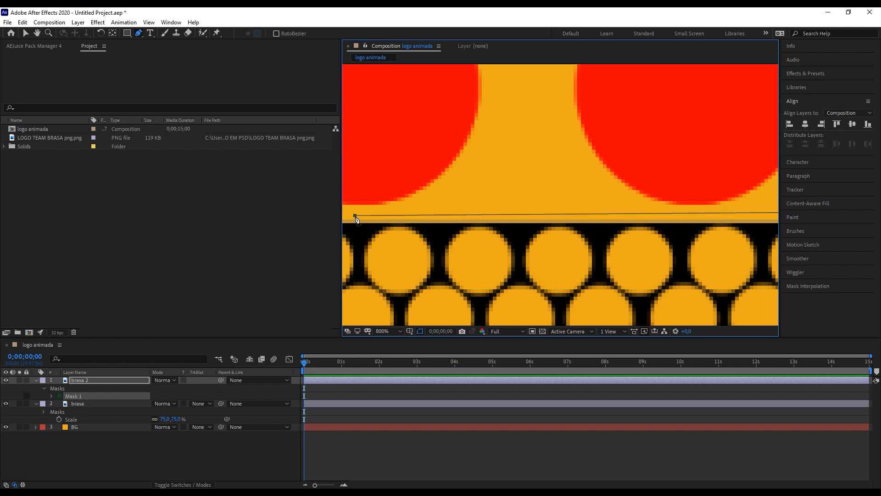
pyautogui.press('space')
pyautogui.moveTo(393, 246); pyautogui.dragTo(610, 250)
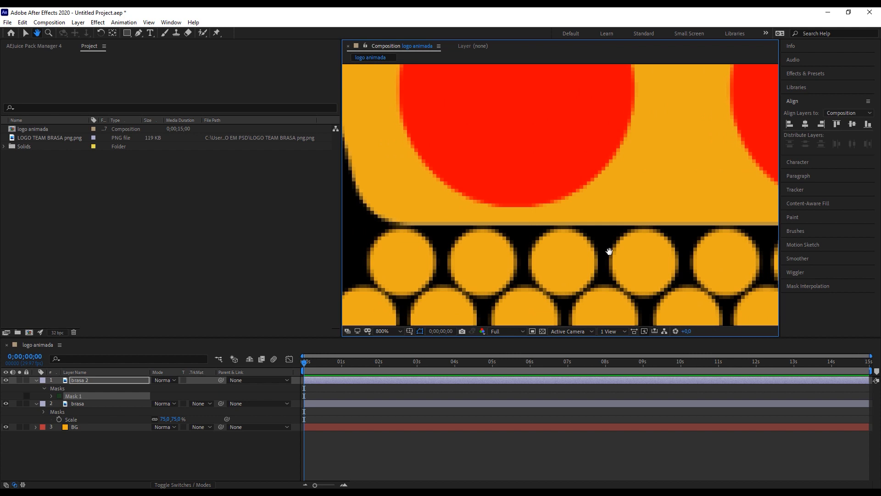
pyautogui.click(387, 213)
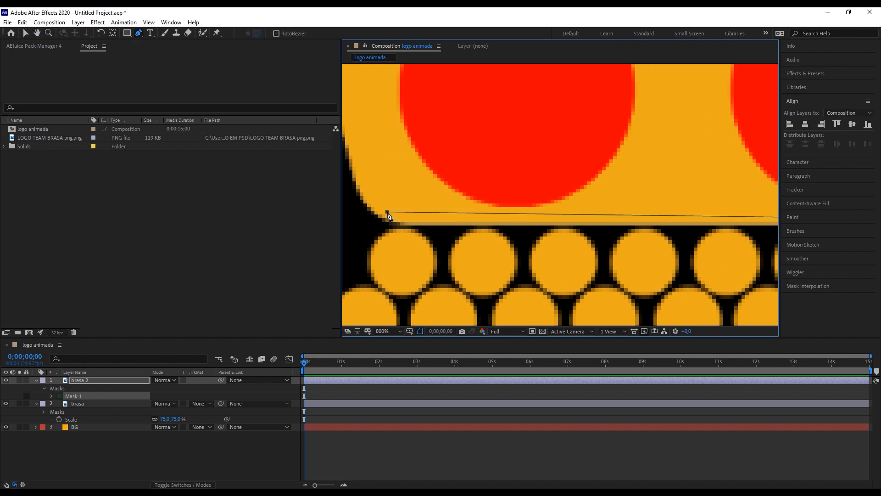
# Step: Continue the mask path up the grill's inner left wall and close it at the starting point above the left arm
pyautogui.press('space')
pyautogui.moveTo(360, 127); pyautogui.dragTo(508, 263)
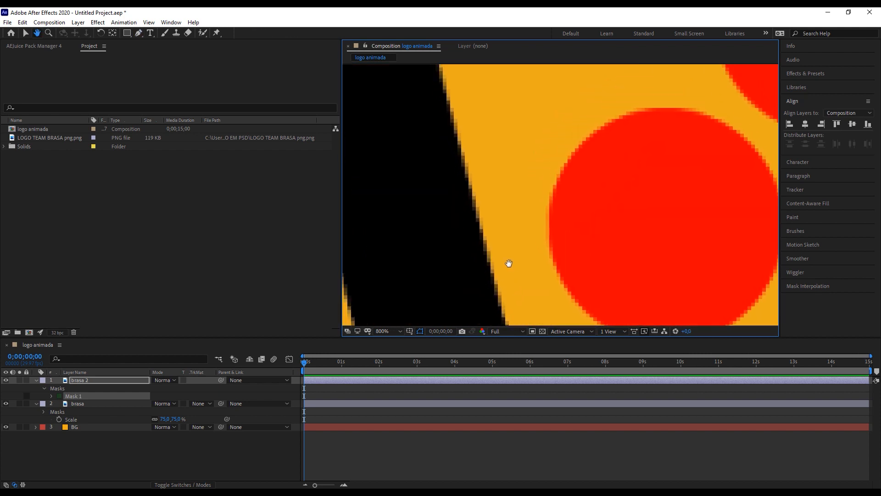
pyautogui.click(464, 109)
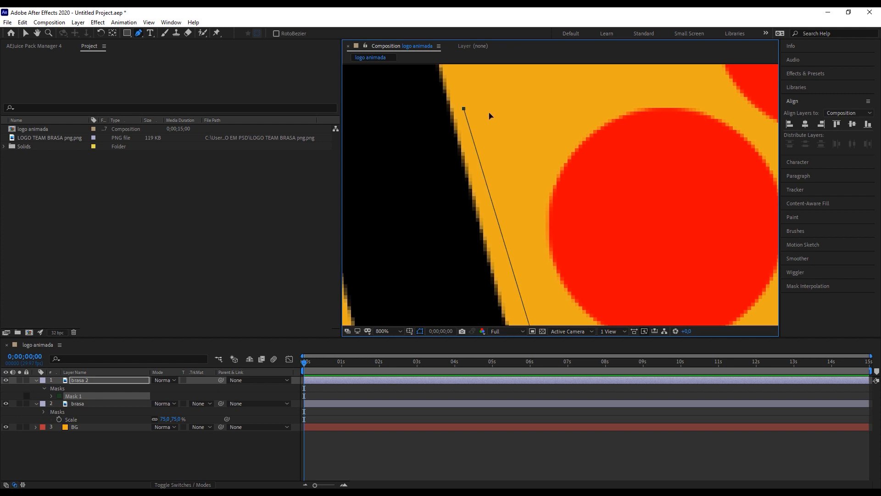
pyautogui.press('space')
pyautogui.moveTo(489, 114); pyautogui.dragTo(513, 191)
pyautogui.moveTo(508, 83)
pyautogui.mouseDown()
pyautogui.moveTo(559, 207)
pyautogui.moveTo(543, 256)
pyautogui.moveTo(550, 271)
pyautogui.mouseUp()
pyautogui.click(477, 79)
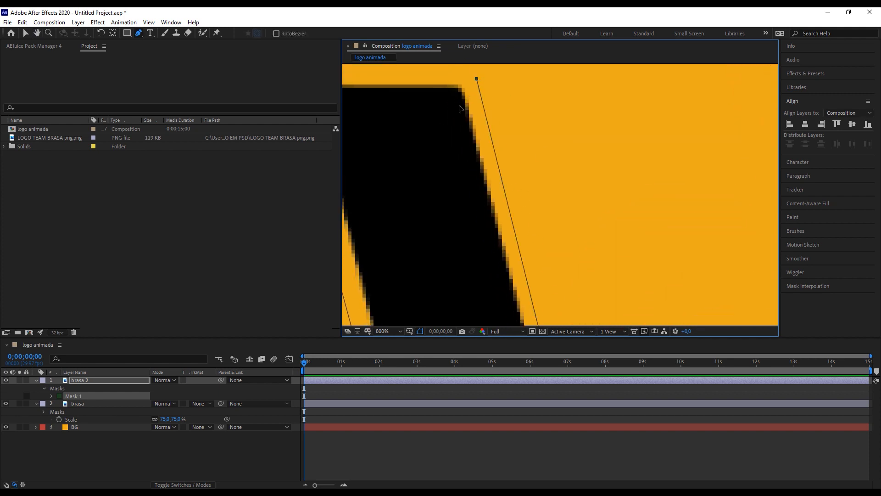
pyautogui.press('space')
pyautogui.moveTo(614, 126); pyautogui.dragTo(678, 124)
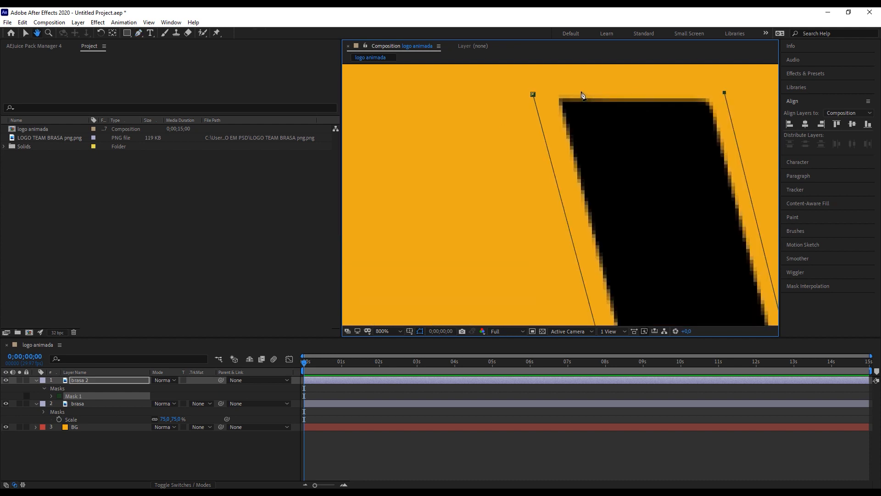
pyautogui.click(534, 94)
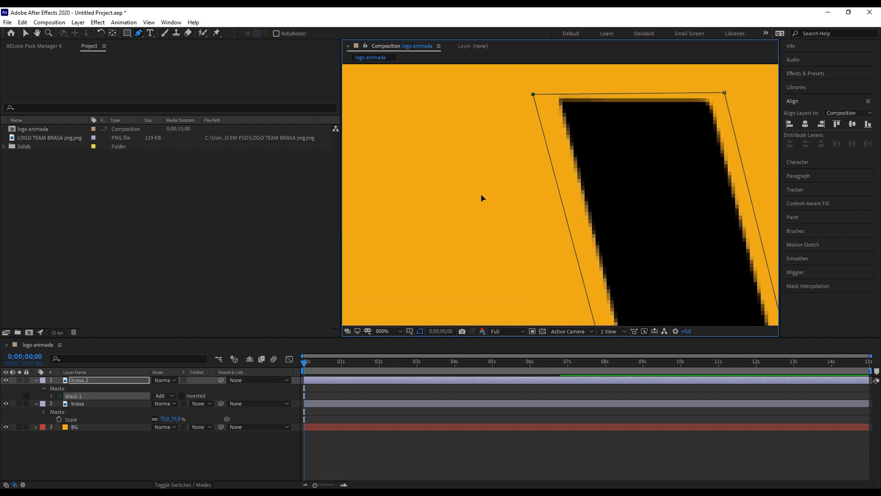
pyautogui.scroll(-5, 503, 224)
pyautogui.scroll(2, 511, 225)
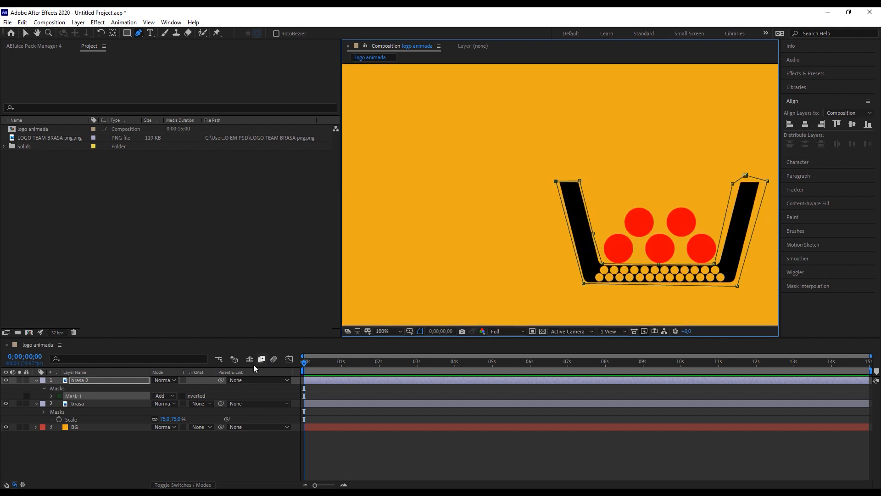
pyautogui.click(178, 465)
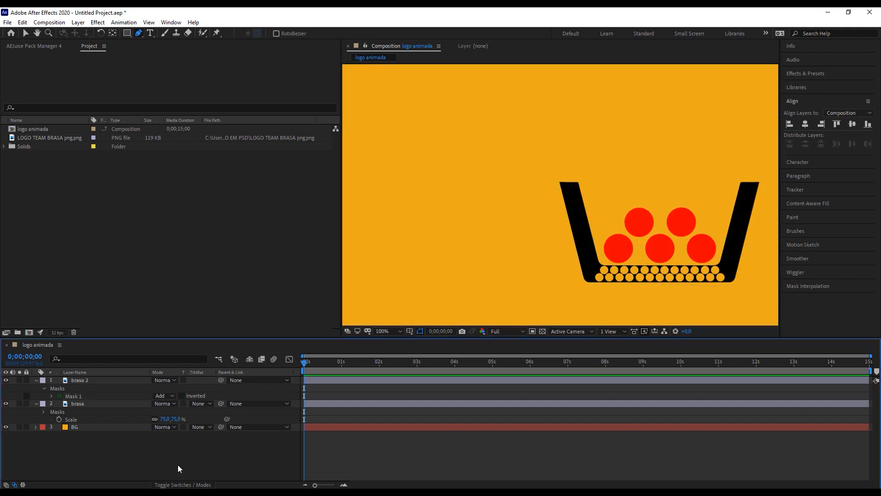
# Step: Rename the brasa 2 layer as Churrasqueira
pyautogui.rightClick(79, 381)
pyautogui.click(107, 364)
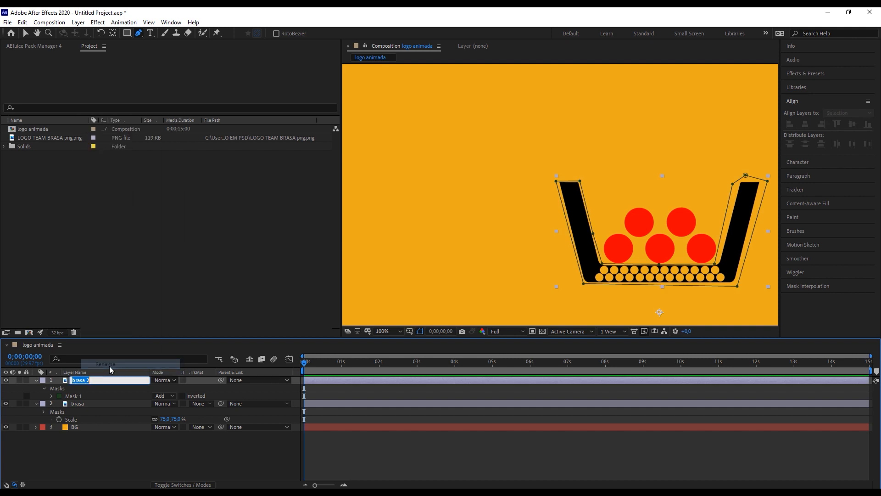
pyautogui.write('C')
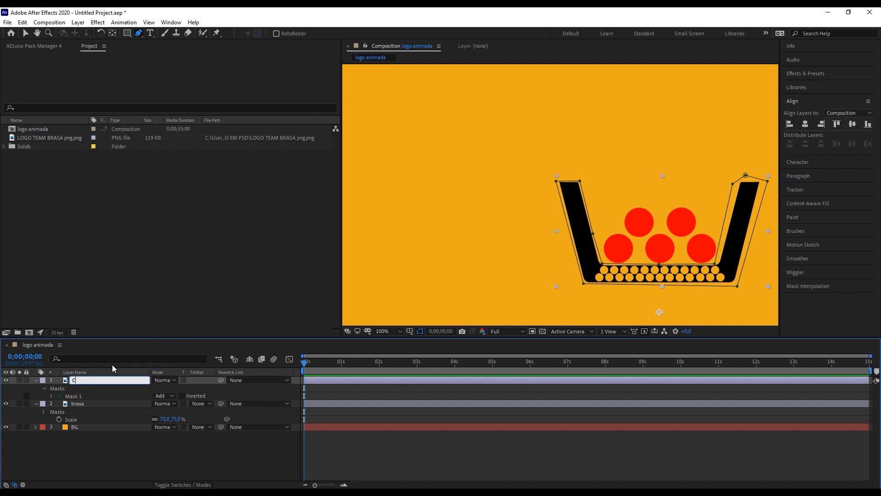
pyautogui.write('hu')
pyautogui.click(161, 461)
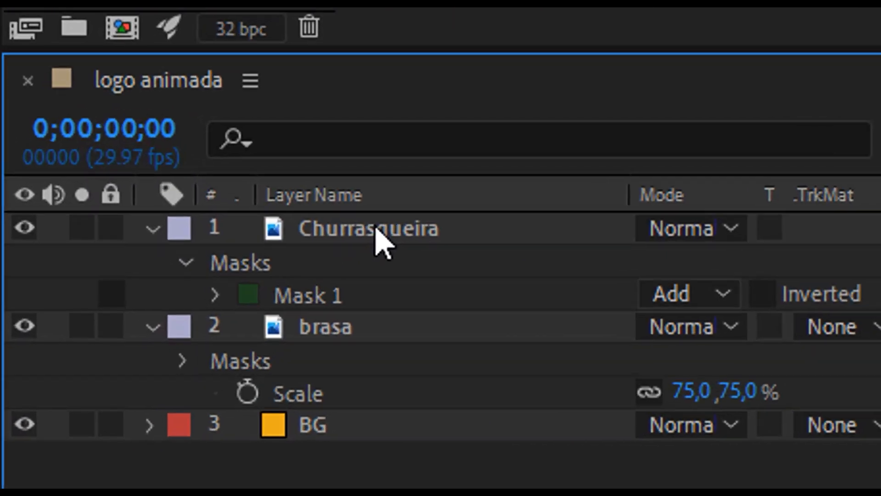
# Step: Duplicate the Churrasqueira layer and delete Mask 1 from the copy
pyautogui.click(99, 381)
pyautogui.hotkey('ctrl', 'd')
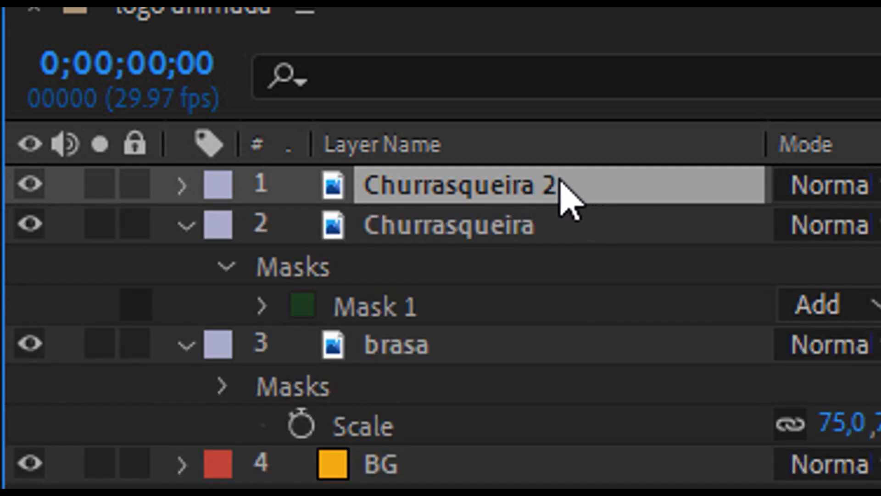
pyautogui.press('m')
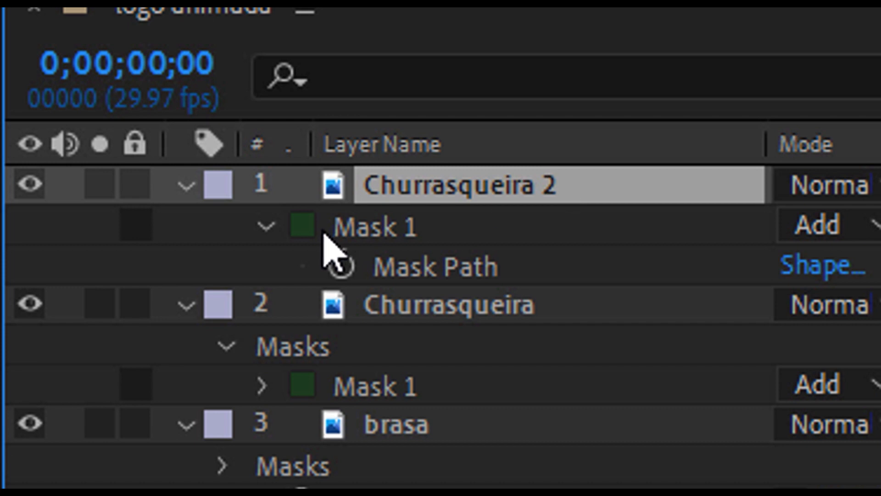
pyautogui.click(321, 248)
pyautogui.click(369, 229)
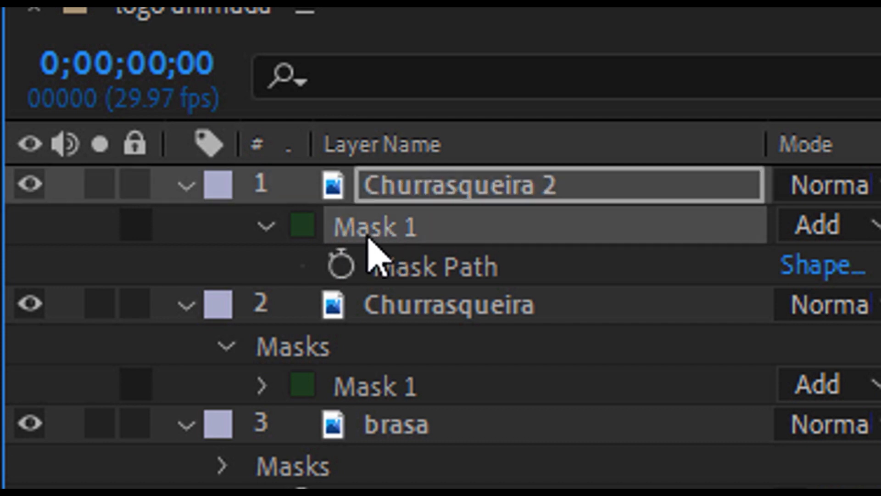
pyautogui.press('Delete')
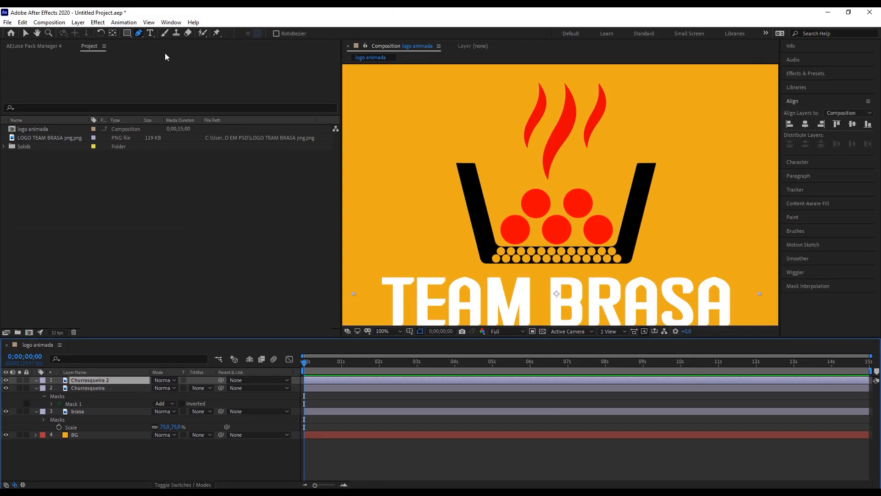
# Step: Draw a closed Pen tool mask around the three red flames on the Churrasqueira 2 layer
pyautogui.click(522, 75)
pyautogui.click(520, 155)
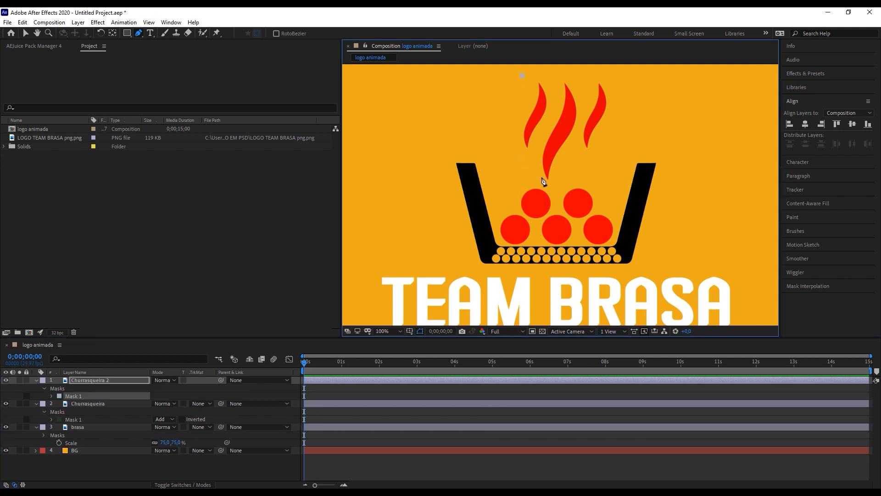
pyautogui.click(552, 187)
pyautogui.click(576, 164)
pyautogui.click(621, 121)
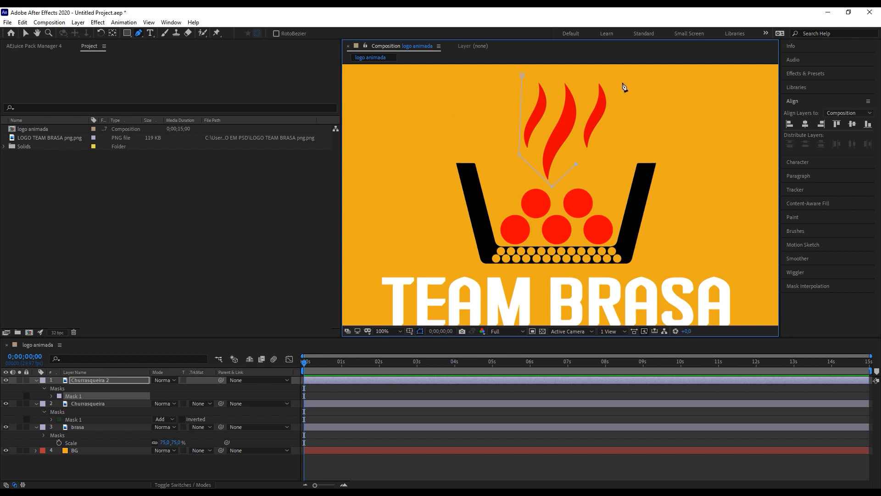
pyautogui.click(596, 72)
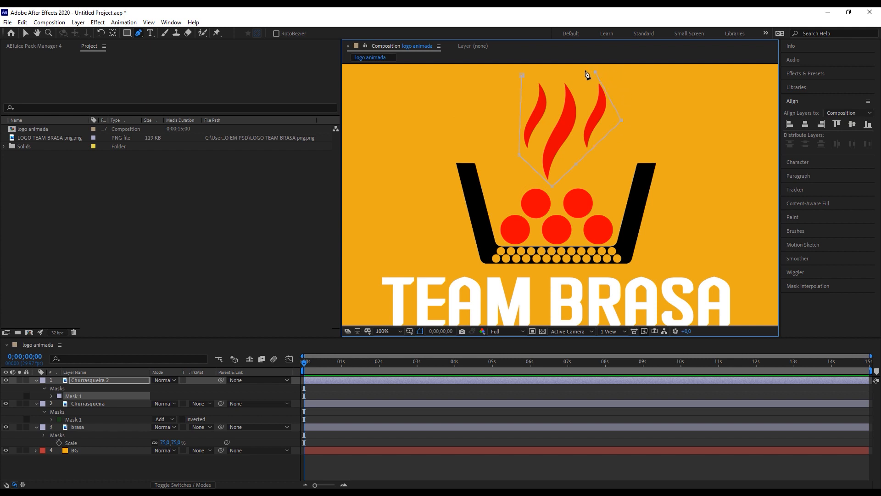
pyautogui.click(522, 76)
# Step: Rename the Churrasqueira 2 layer as fogo
pyautogui.rightClick(111, 379)
pyautogui.click(130, 359)
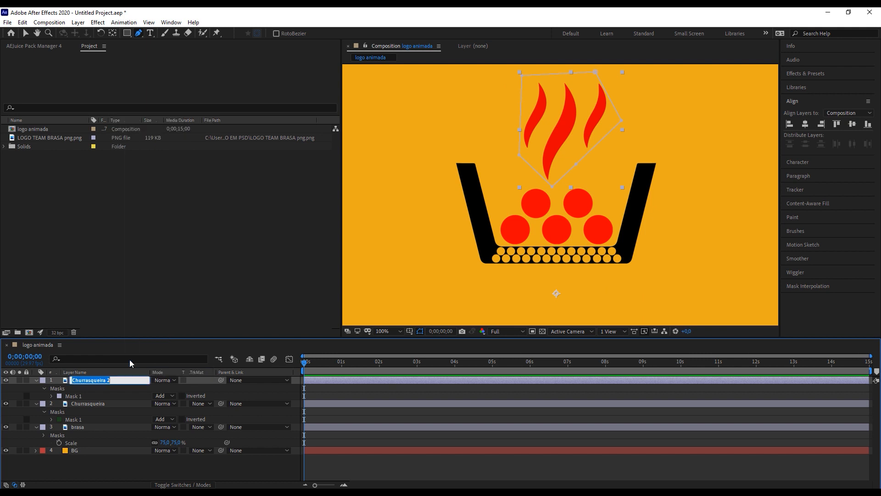
pyautogui.write('fogo')
pyautogui.press('Return')
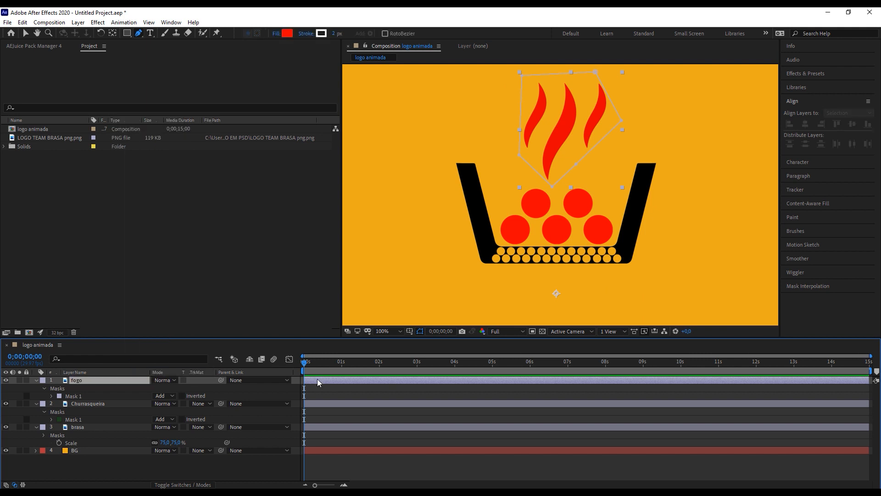
# Step: Duplicate the fogo layer and delete Mask 1 from the copy
pyautogui.hotkey('ctrl', 'd')
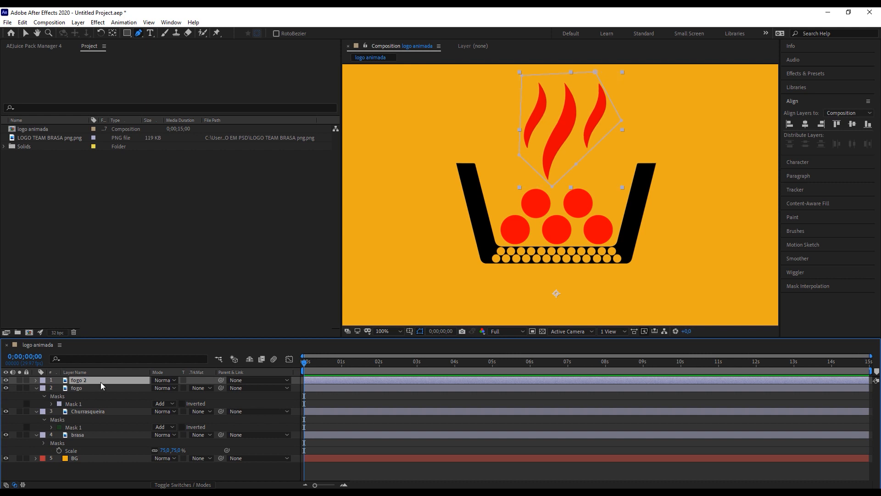
pyautogui.press('m')
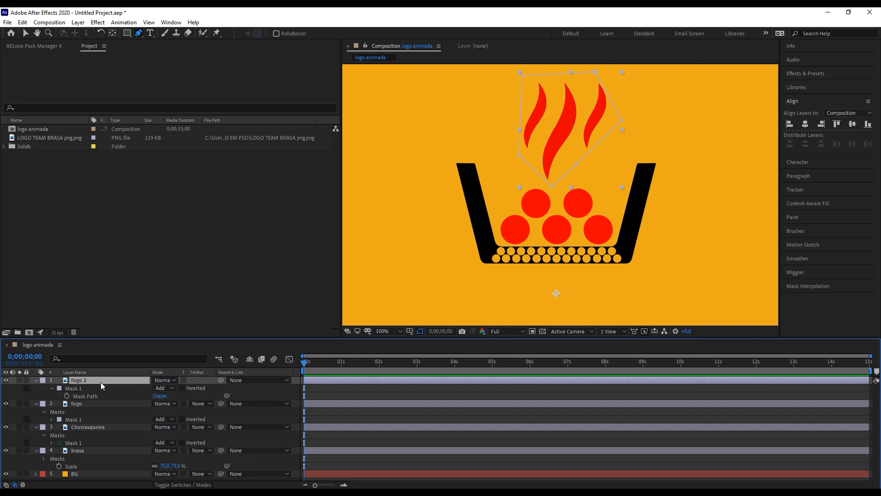
pyautogui.click(72, 390)
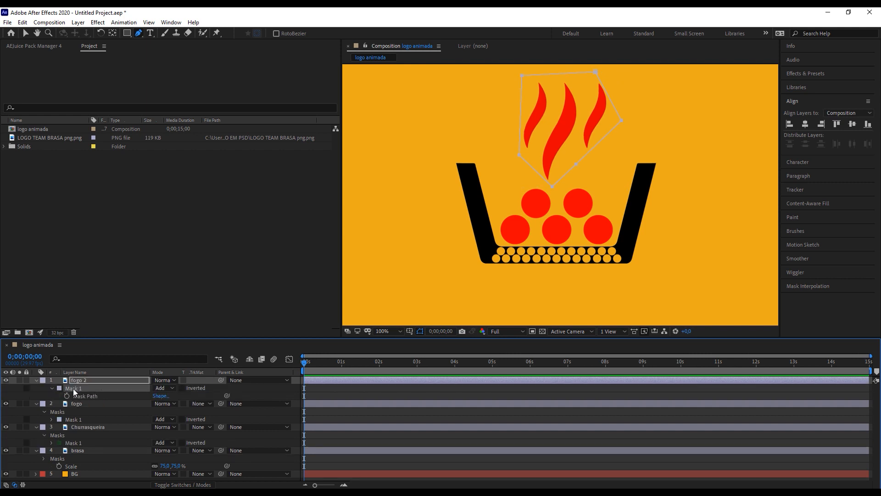
pyautogui.press('Delete')
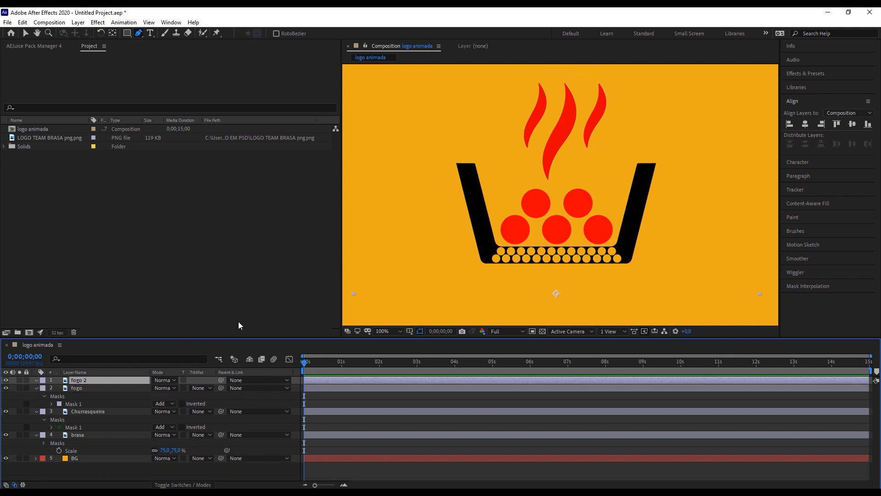
# Step: Draw a closed Pen tool mask around the TEAM BRASA and HAMBURGUERIA ARTESANAL text on the fogo 2 layer
pyautogui.scroll(-3, 551, 214)
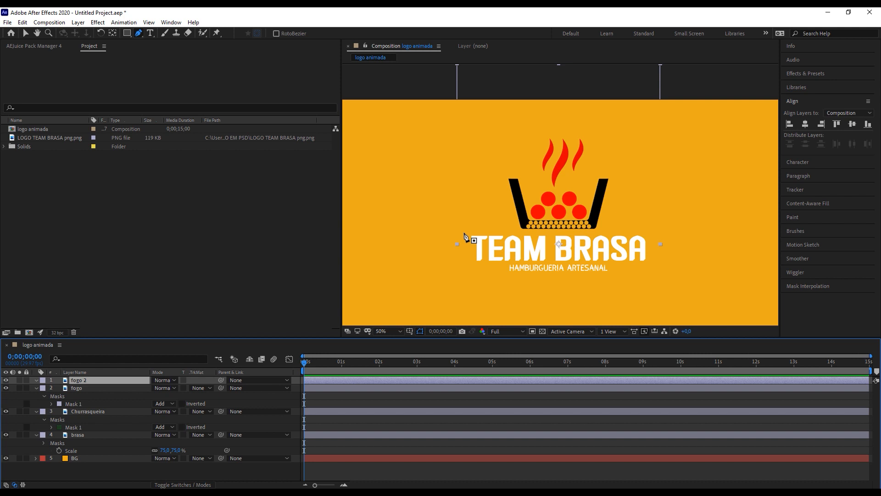
pyautogui.click(464, 233)
pyautogui.click(645, 233)
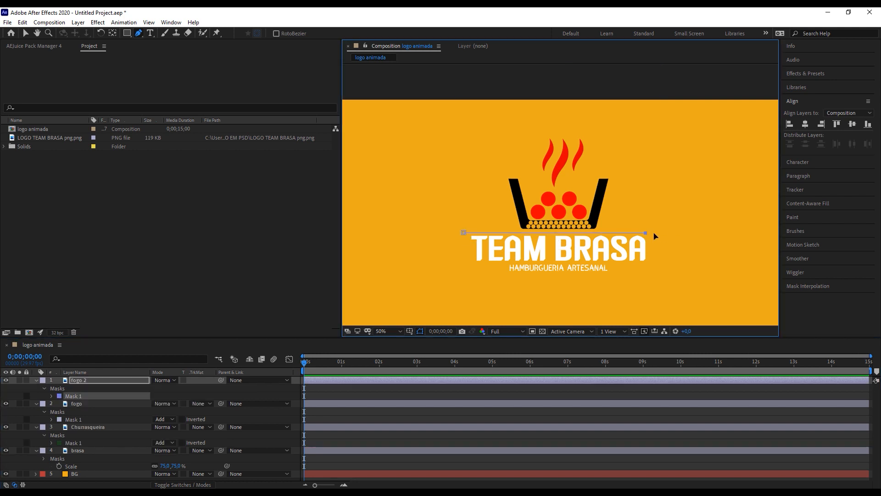
pyautogui.click(650, 257)
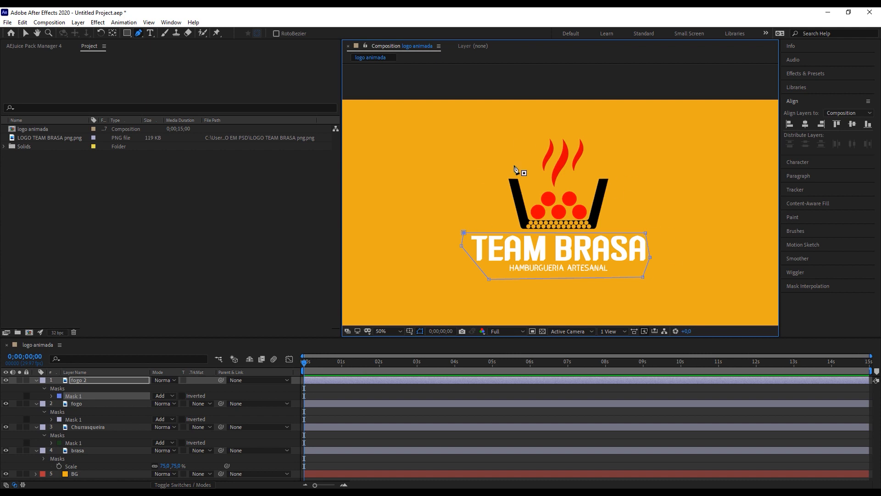
# Step: Rename the fogo 2 layer as texto
pyautogui.click(82, 382)
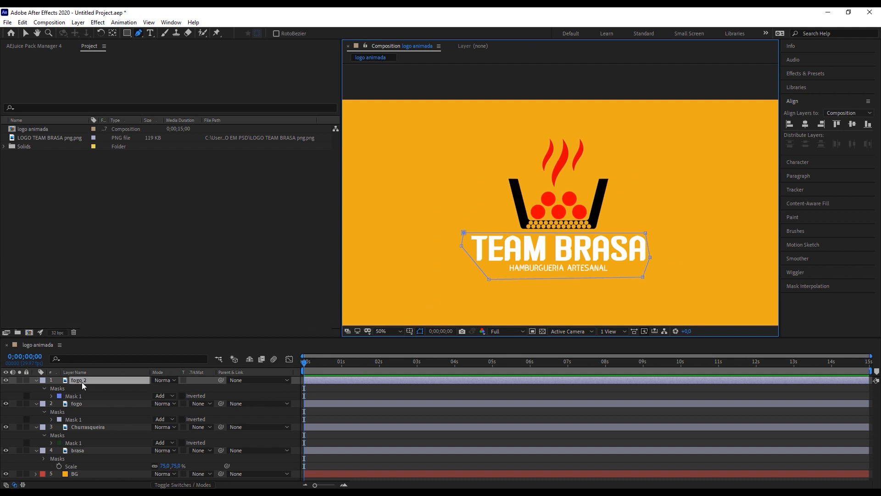
pyautogui.rightClick(87, 382)
pyautogui.click(109, 363)
pyautogui.write('texto')
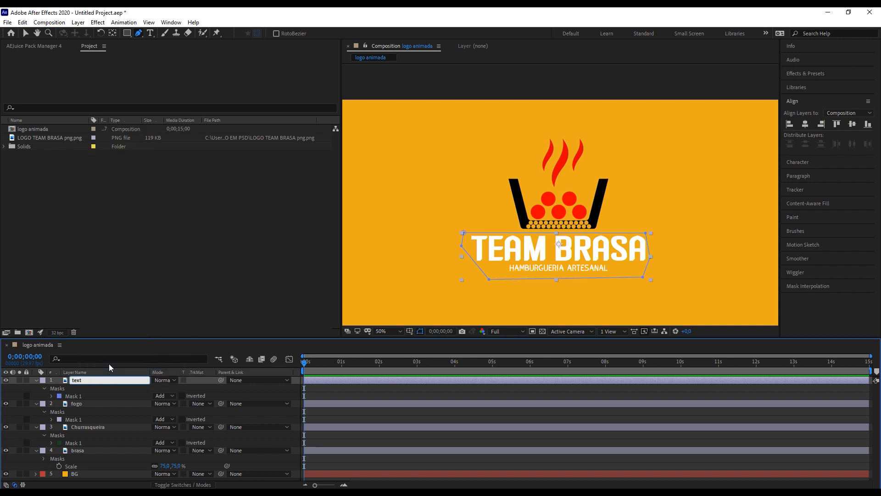
pyautogui.press('Return')
# Step: Collapse the expanded properties of all layers in the timeline and deselect them
pyautogui.hotkey('ctrl', 'a')
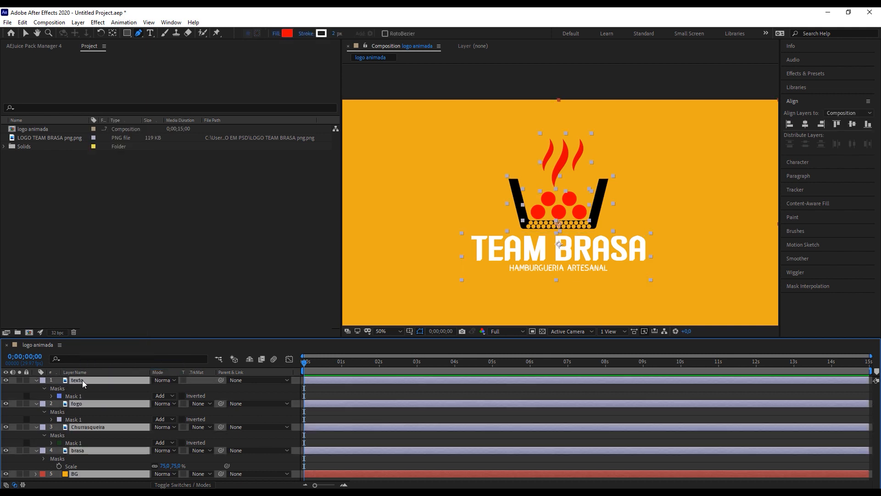
pyautogui.press('a')
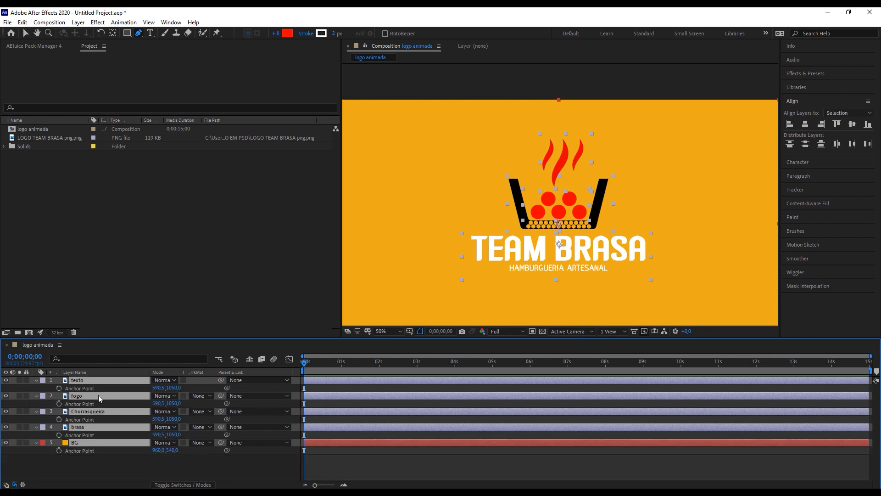
pyautogui.press('a')
pyautogui.click(122, 442)
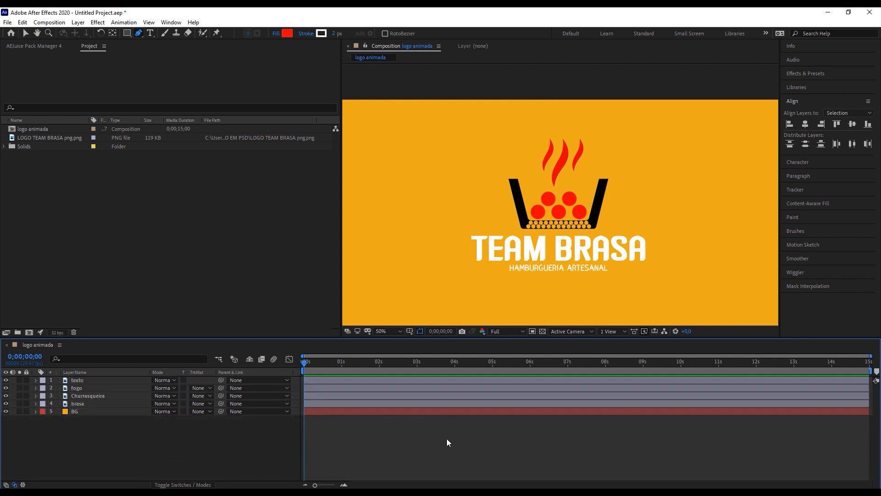
pyautogui.click(147, 395)
pyautogui.click(73, 403)
pyautogui.click(76, 420)
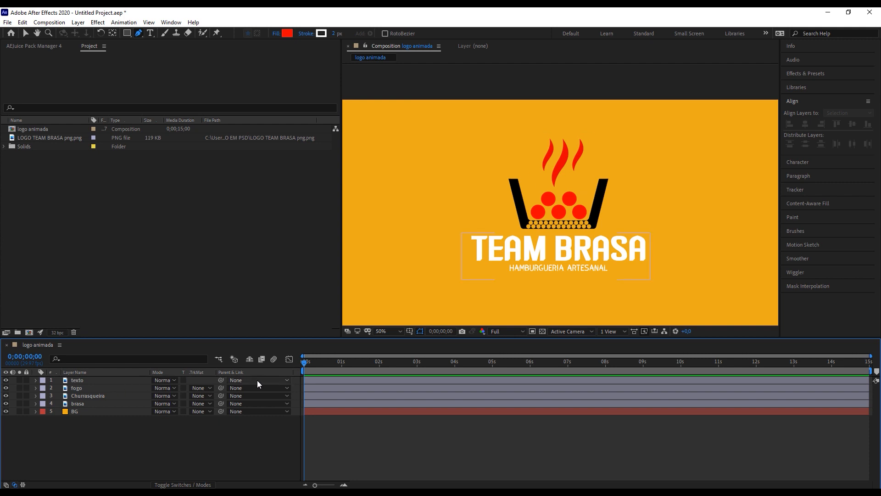
pyautogui.click(149, 381)
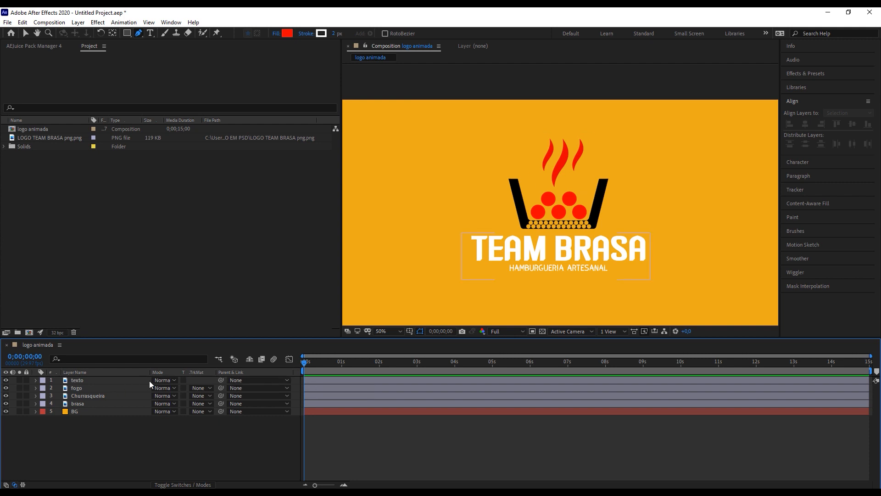
# Step: Move the texto layer's anchor point to the centre of its text mask and the fogo layer's to the centre of the flames
pyautogui.click(81, 380)
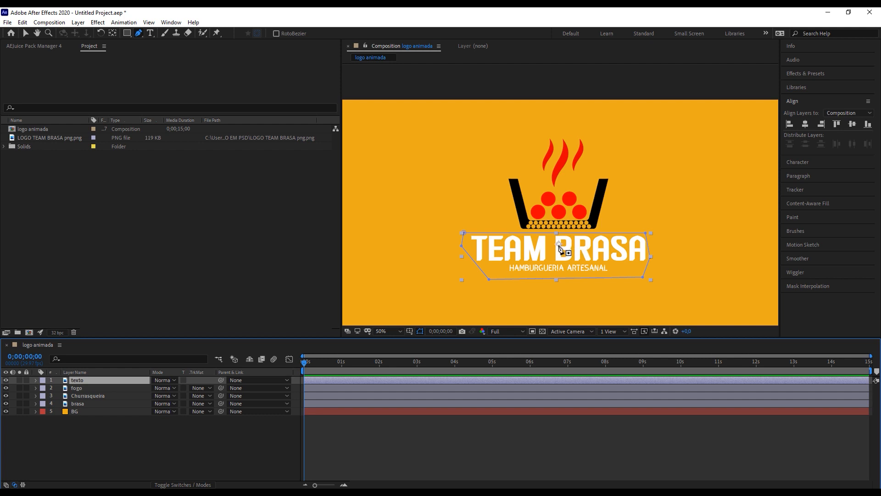
pyautogui.press('y')
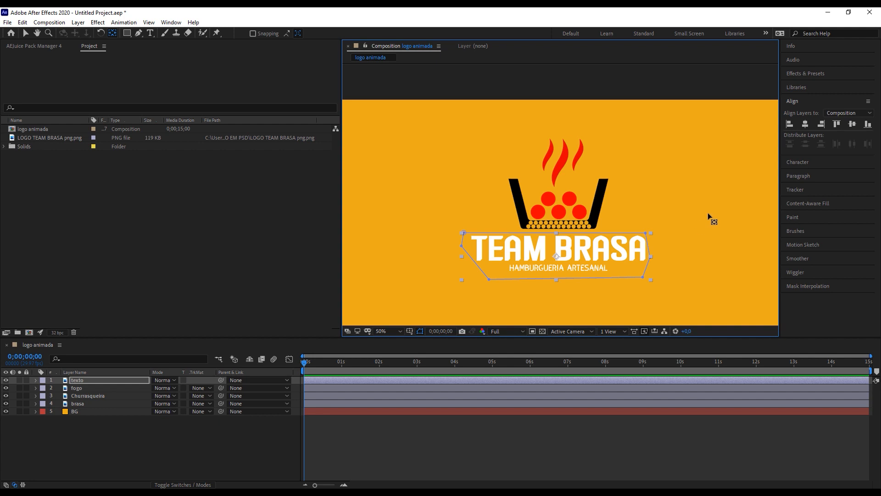
pyautogui.click(79, 390)
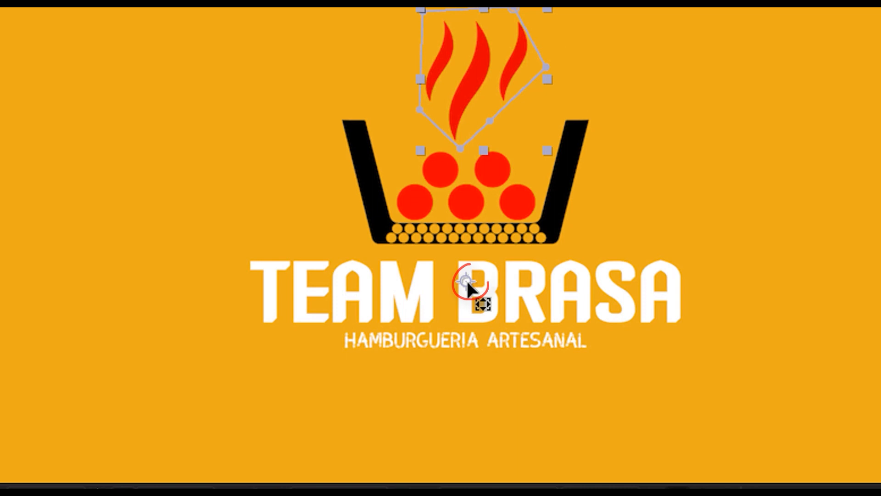
pyautogui.moveTo(467, 282)
pyautogui.mouseDown()
pyautogui.moveTo(476, 72)
pyautogui.moveTo(485, 79)
pyautogui.mouseUp()
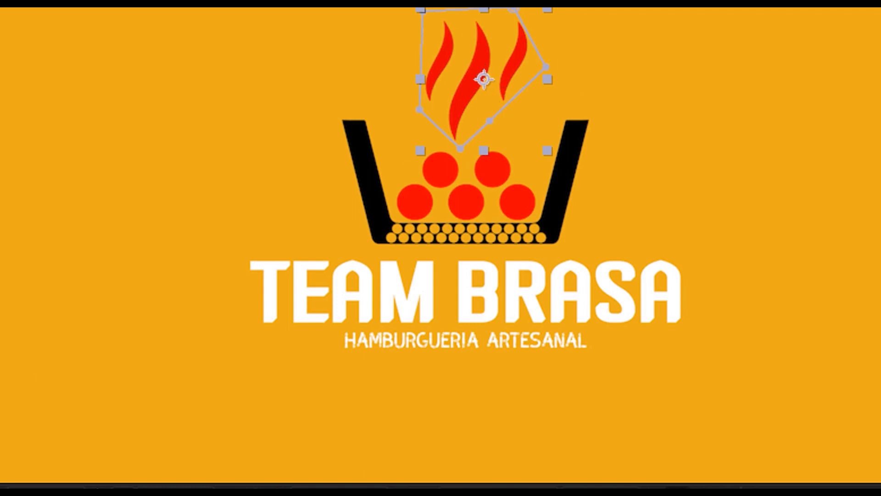
# Step: Move the Churrasqueira layer's anchor point to the middle of the grate and the brasa layer's to the centre of the red balls
pyautogui.click(553, 216)
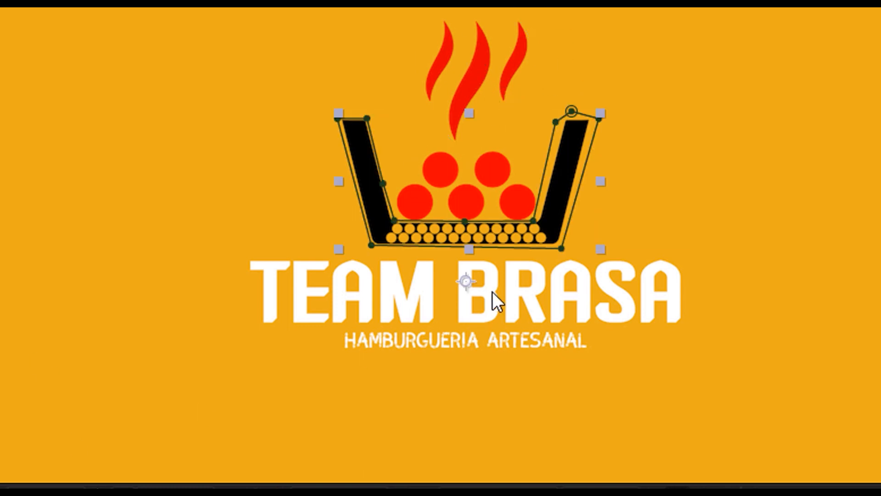
pyautogui.moveTo(466, 281); pyautogui.dragTo(468, 228)
pyautogui.press('v')
pyautogui.click(466, 213)
pyautogui.press('y')
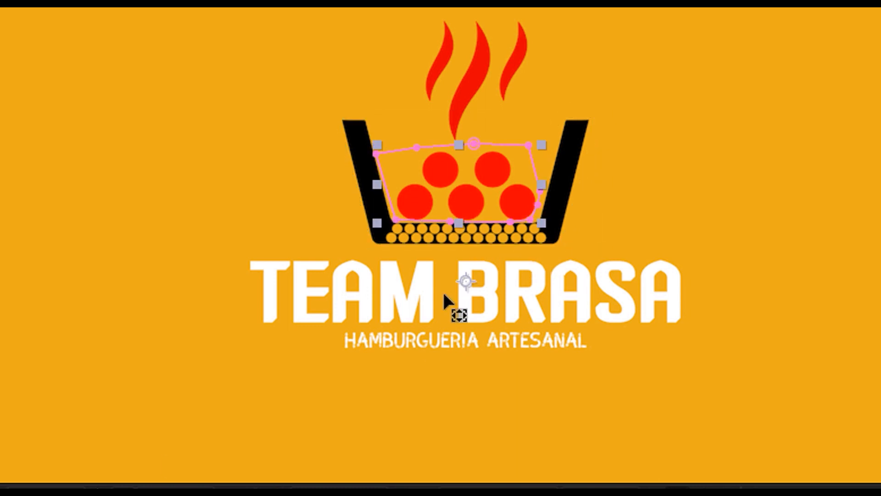
pyautogui.moveTo(467, 284); pyautogui.dragTo(469, 193)
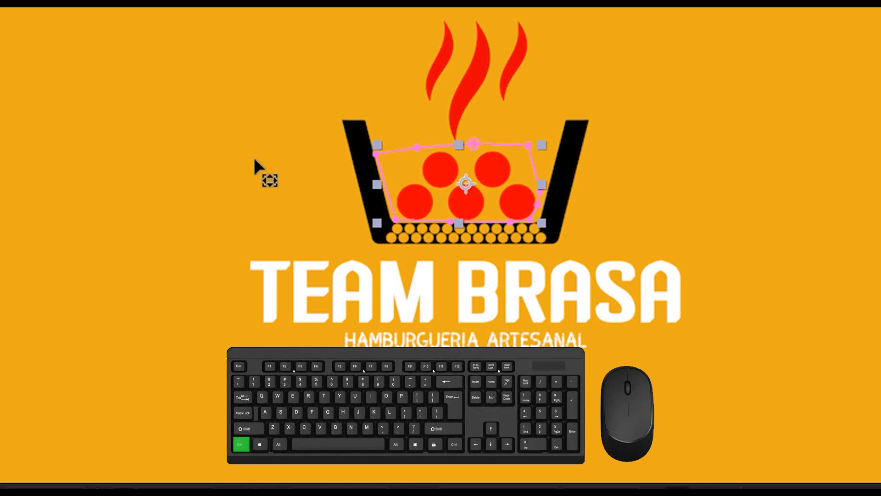
pyautogui.hotkey('ctrl', 'shift', 'a')
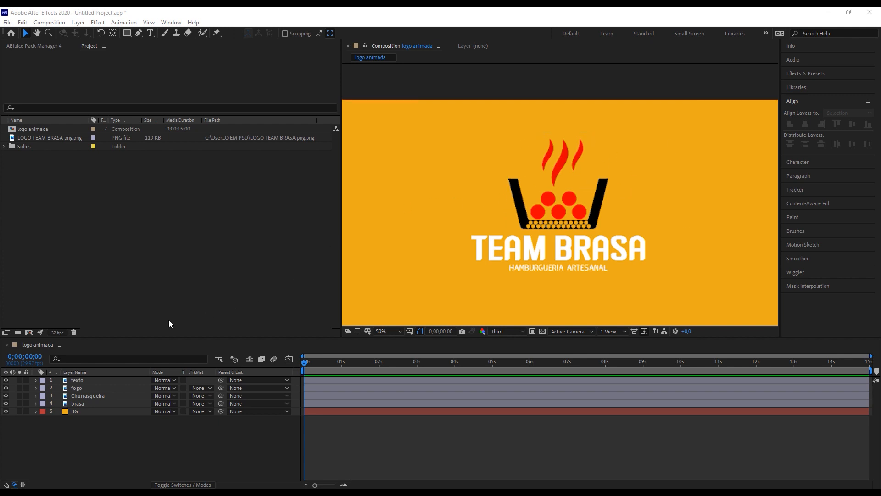
# Step: Hide the texto, fogo and brasa layers and place the Churrasqueira layer below brasa in the stack
pyautogui.click(6, 384)
pyautogui.moveTo(7, 384); pyautogui.dragTo(7, 393)
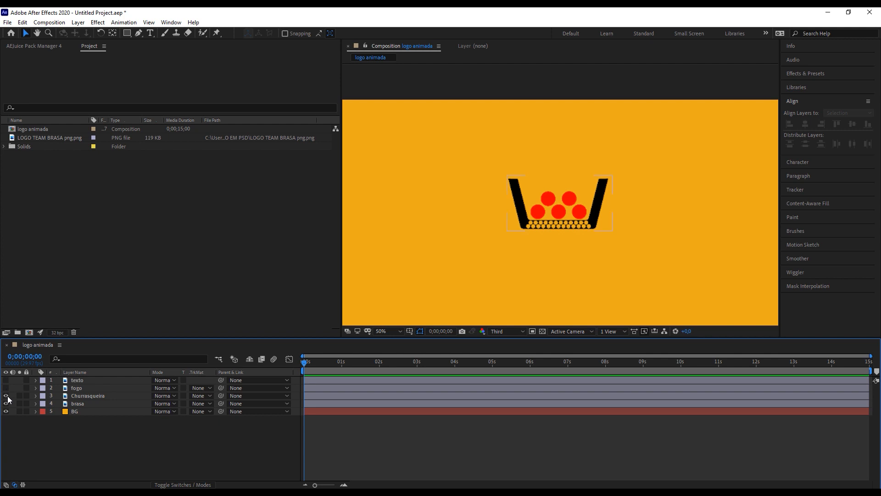
pyautogui.click(84, 396)
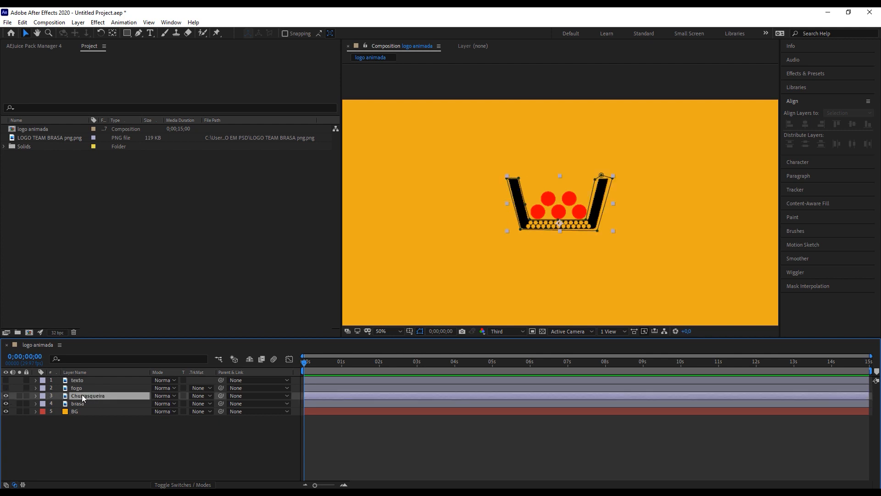
pyautogui.moveTo(83, 396); pyautogui.dragTo(87, 407)
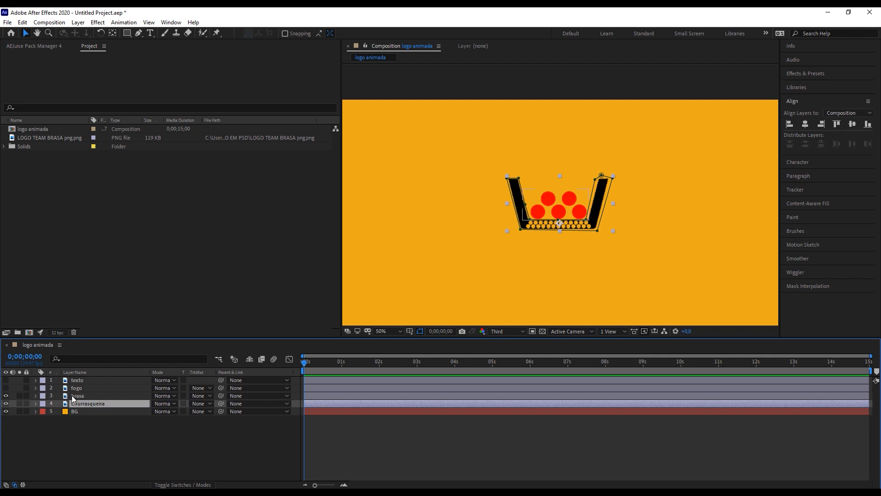
pyautogui.click(6, 395)
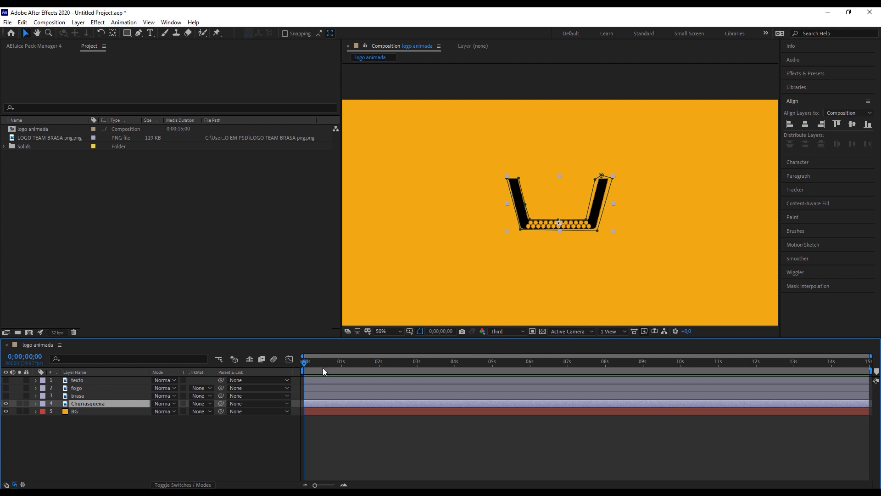
# Step: Set the logo animada composition's duration to 0;00;05;00
pyautogui.moveTo(855, 363); pyautogui.dragTo(528, 368)
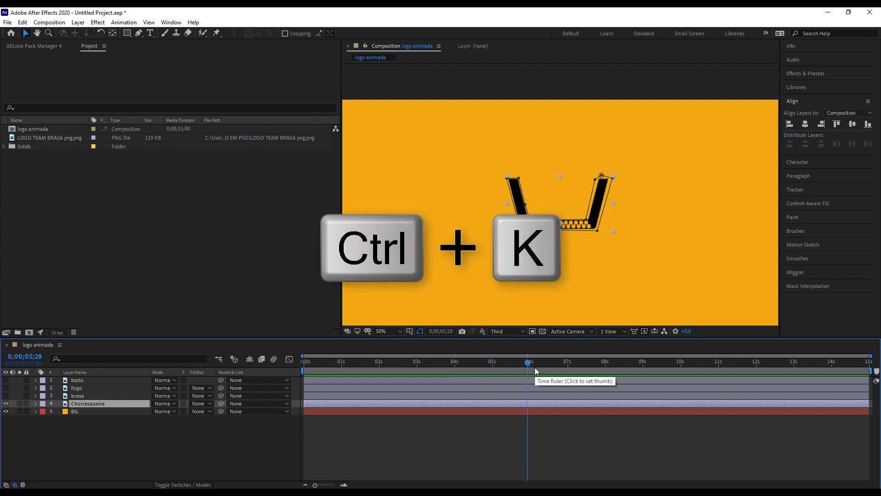
pyautogui.hotkey('ctrl', 'k')
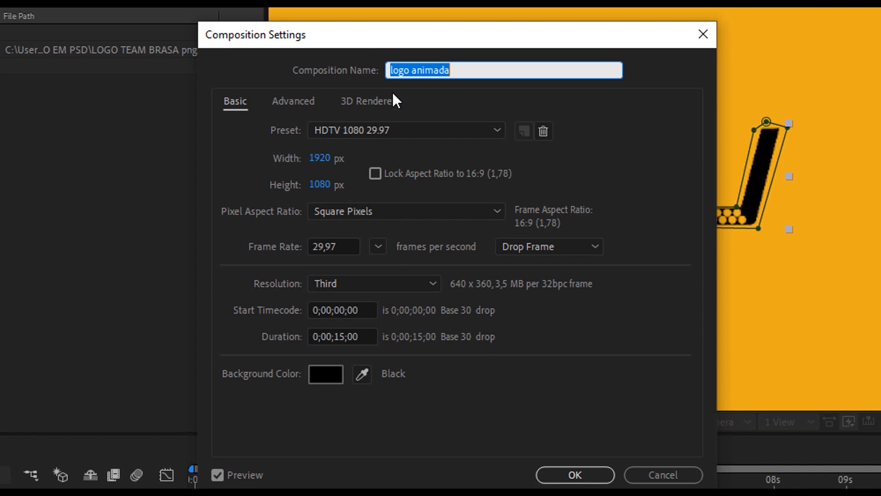
pyautogui.click(345, 335)
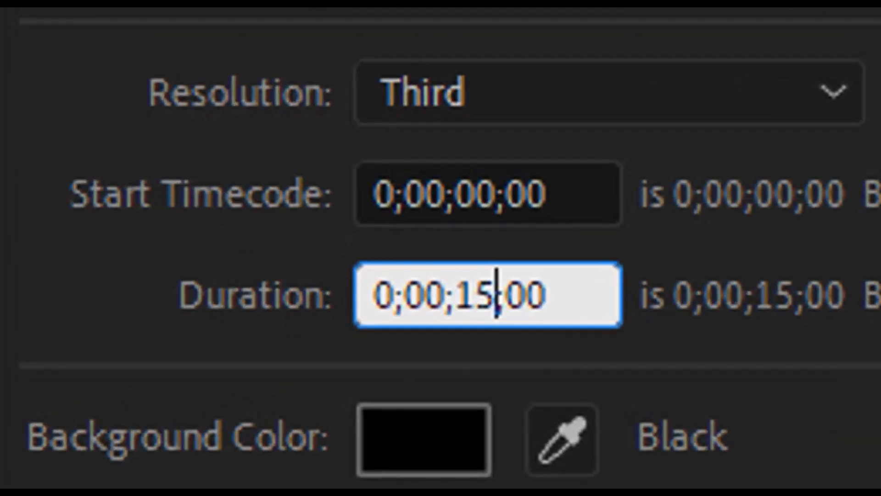
pyautogui.press('BackSpace')
pyautogui.press('BackSpace')
pyautogui.write('05')
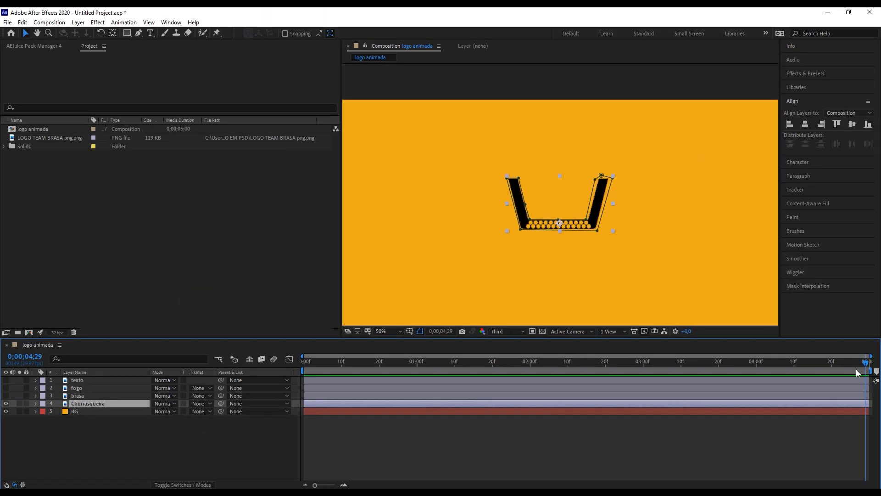
# Step: Add Scale and Rotation keyframes to the Churrasqueira layer at 0;00;00;15, keeping its present size and angle
pyautogui.moveTo(866, 365); pyautogui.dragTo(415, 366)
pyautogui.click(363, 364)
pyautogui.moveTo(364, 365); pyautogui.dragTo(362, 365)
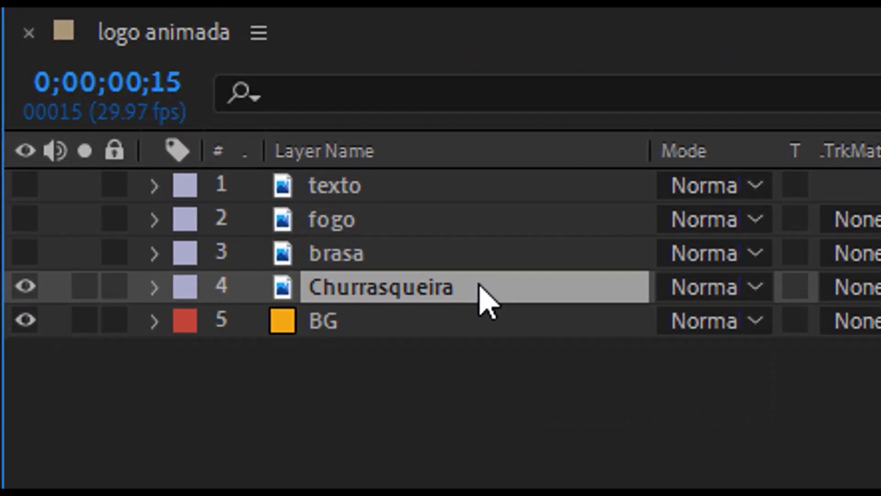
pyautogui.click(154, 288)
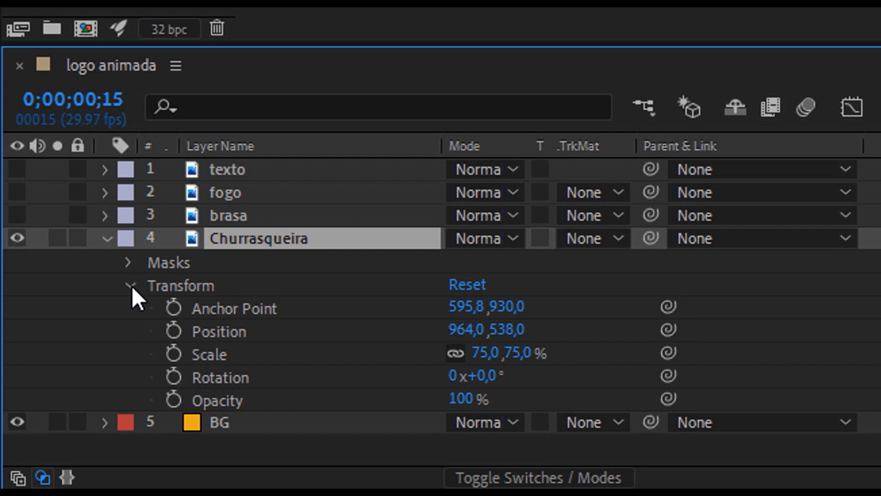
pyautogui.click(130, 285)
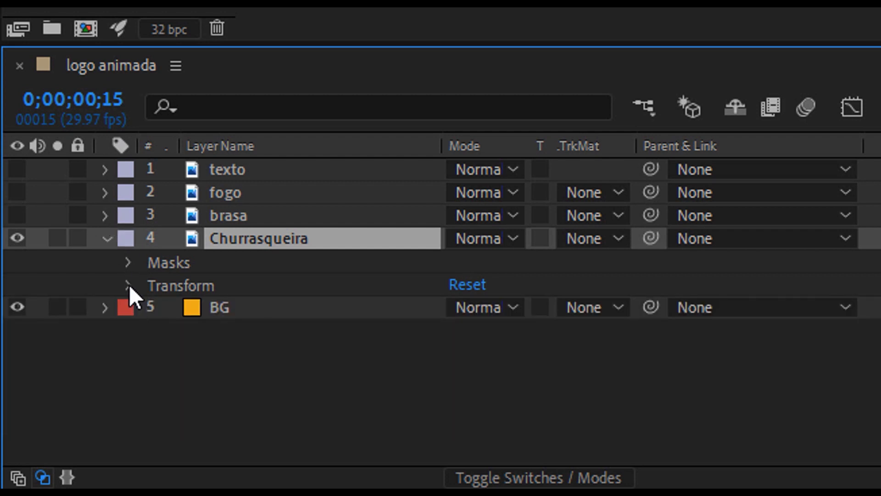
pyautogui.click(128, 286)
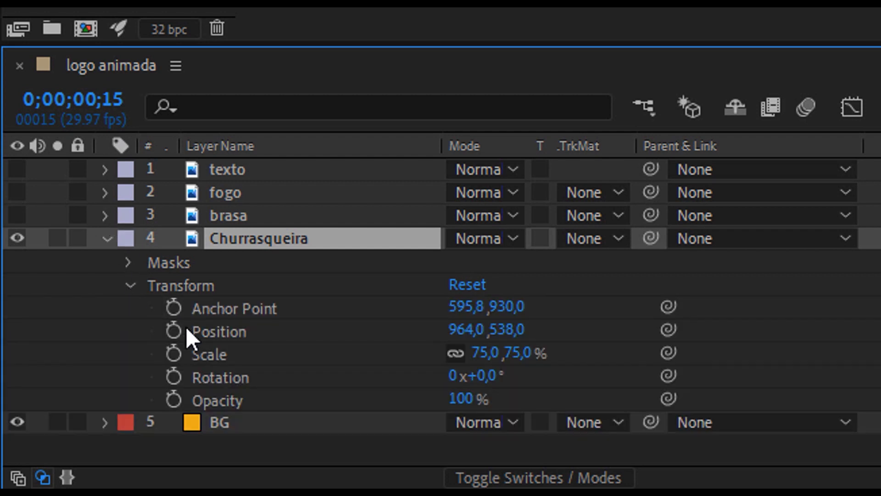
pyautogui.click(173, 353)
pyautogui.click(173, 375)
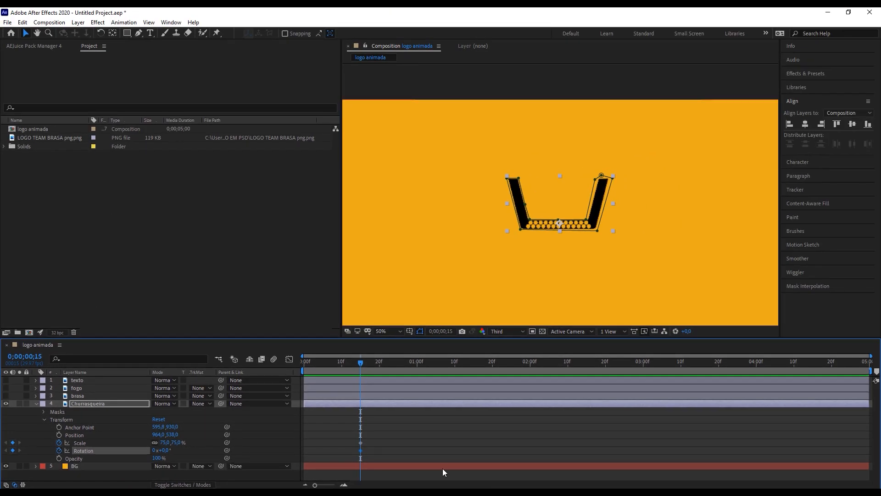
# Step: Set the Churrasqueira layer's scale to 0% at 0;00;00;03 so it grows into view
pyautogui.moveTo(360, 363); pyautogui.dragTo(313, 369)
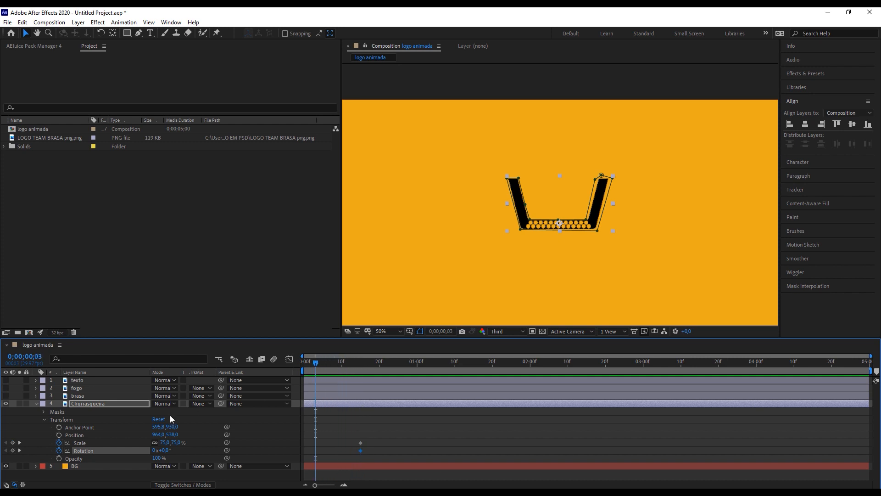
pyautogui.click(176, 443)
pyautogui.write('0')
pyautogui.press('Return')
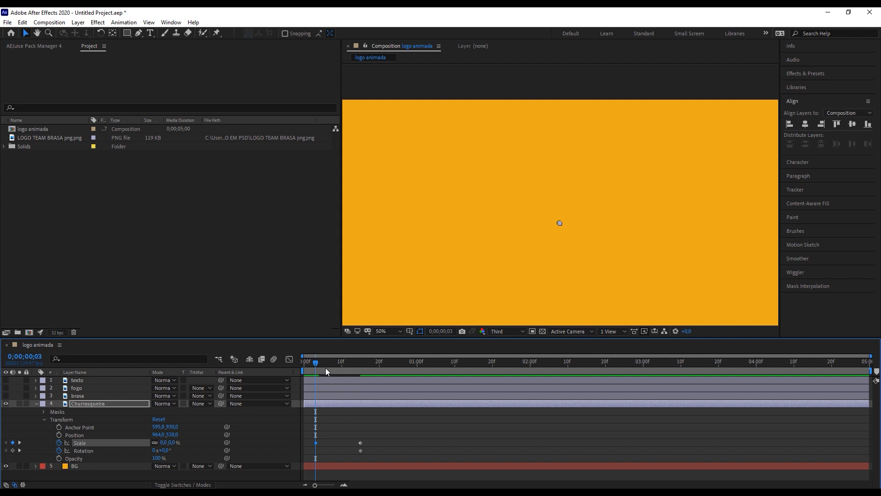
pyautogui.press('Tab')
# Step: Keyframe the Churrasqueira's rotation at -11° at 0;00;00;03 and 18.3° about midway between that keyframe and the one at 0;00;00;15
pyautogui.click(345, 366)
pyautogui.moveTo(163, 449); pyautogui.dragTo(155, 444)
pyautogui.moveTo(347, 451); pyautogui.dragTo(315, 450)
pyautogui.click(318, 454)
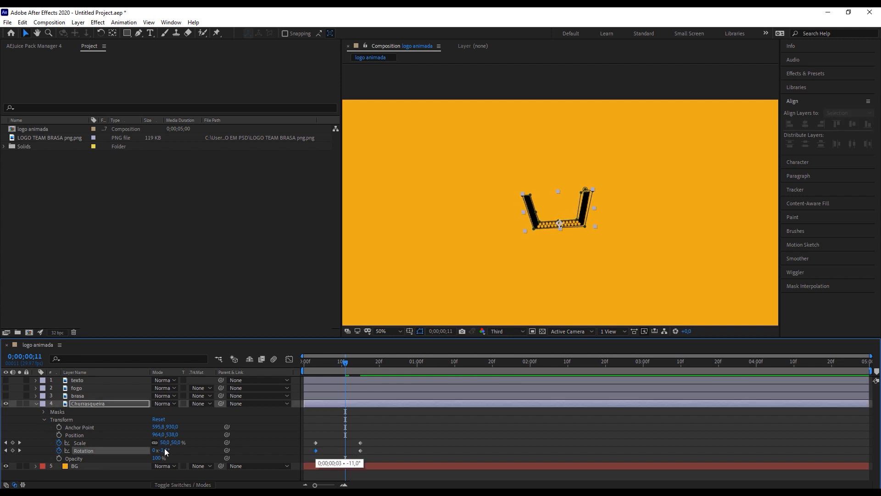
pyautogui.moveTo(172, 451); pyautogui.dragTo(174, 450)
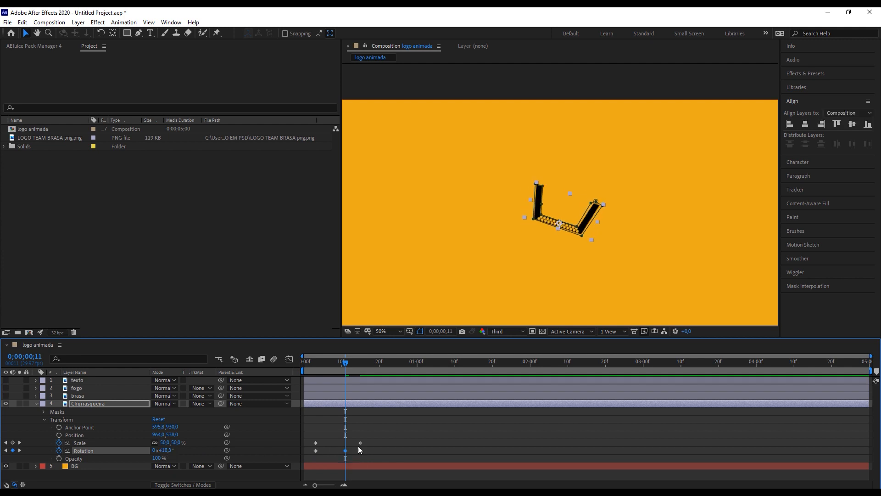
pyautogui.moveTo(345, 450); pyautogui.dragTo(338, 451)
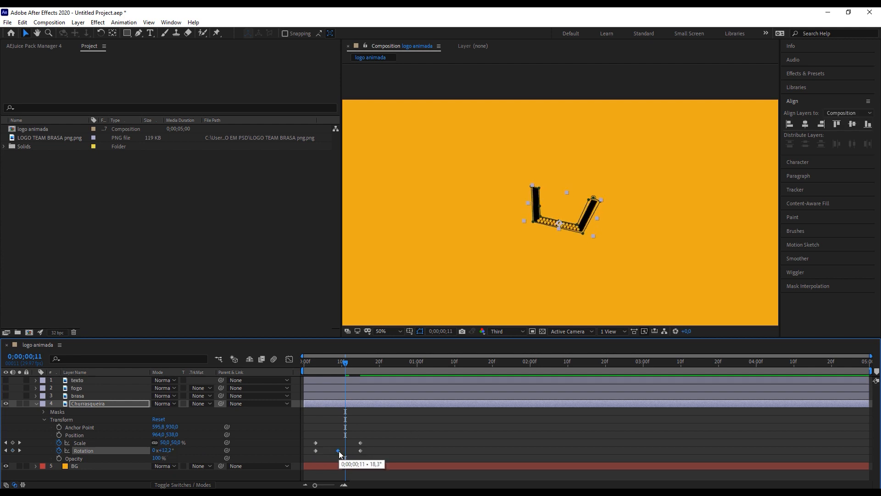
# Step: Preview the Churrasqueira's entrance from the start of the composition and return to its final keyframes at 0;00;00;15
pyautogui.click(306, 364)
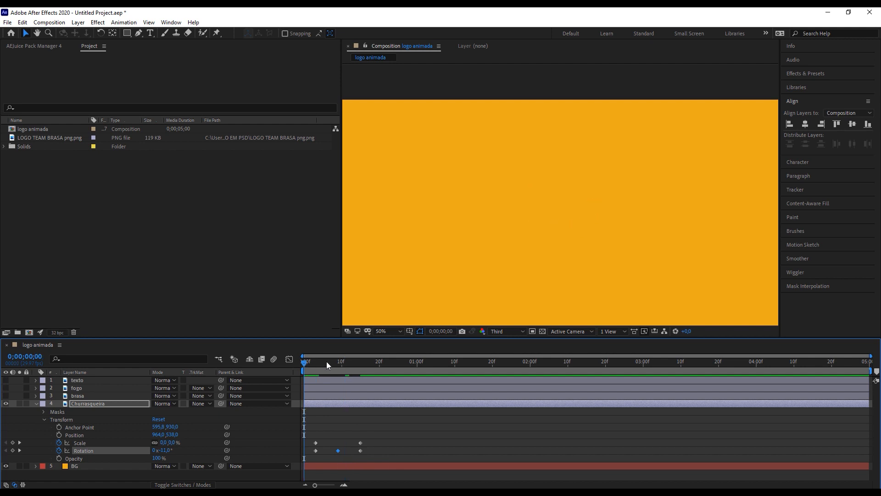
pyautogui.press('space')
pyautogui.press('space')
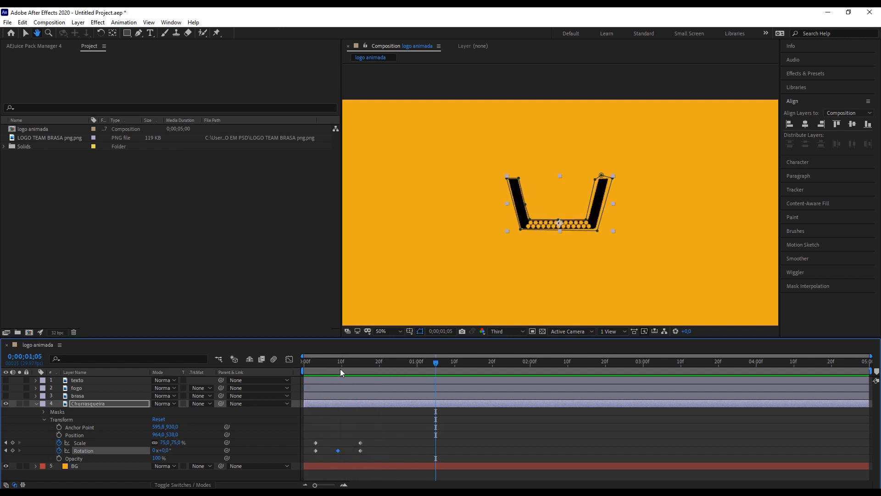
pyautogui.click(304, 361)
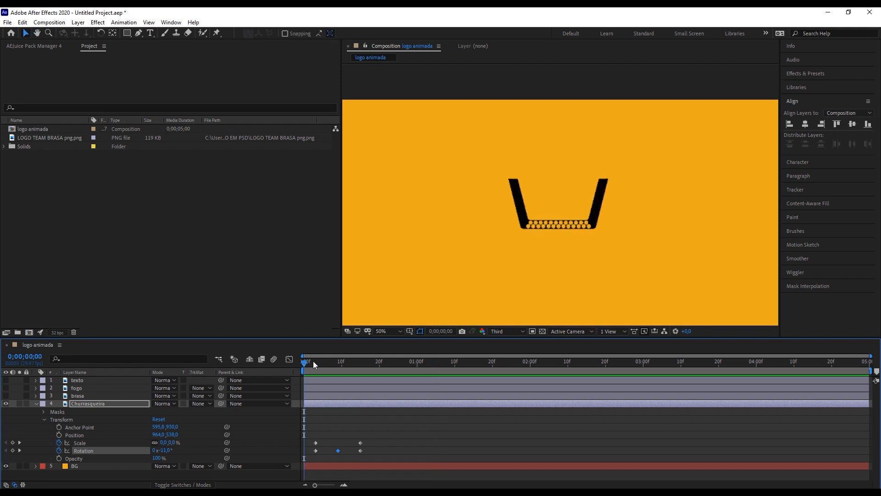
pyautogui.moveTo(355, 364); pyautogui.dragTo(360, 366)
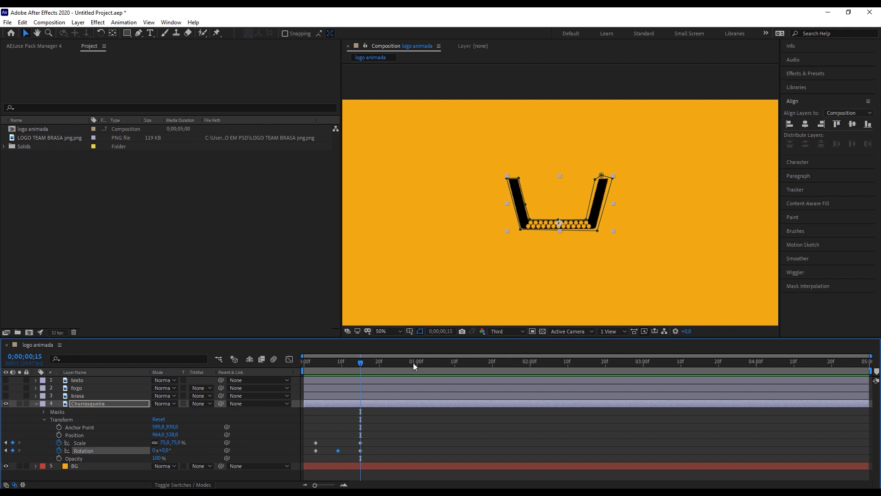
# Step: Set the composition's preview resolution to Quarter and reselect the Churrasqueira layer
pyautogui.click(526, 328)
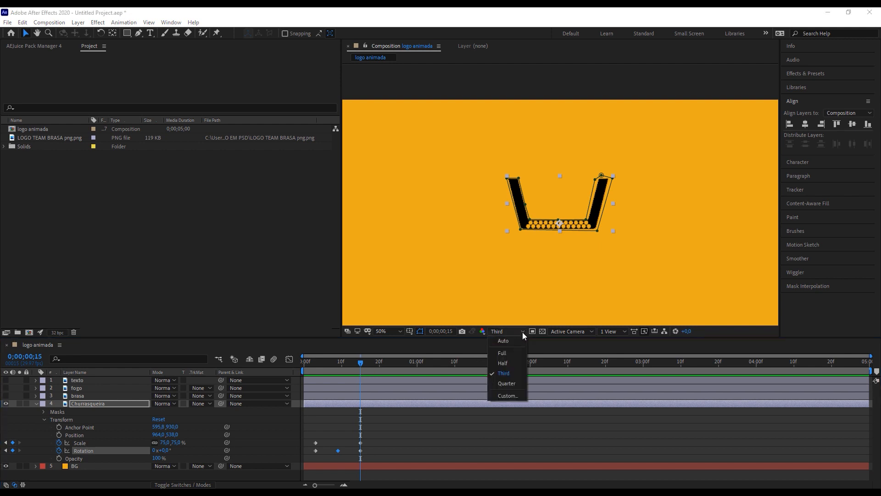
pyautogui.click(503, 383)
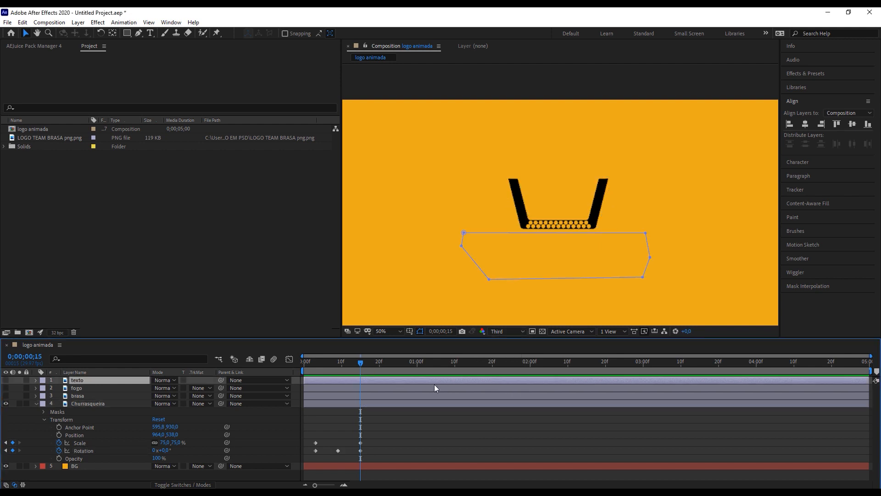
pyautogui.click(510, 331)
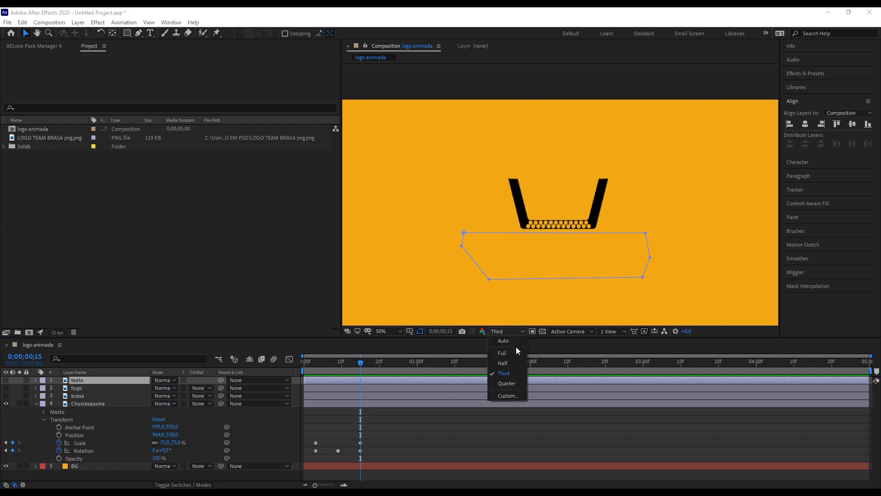
pyautogui.click(502, 383)
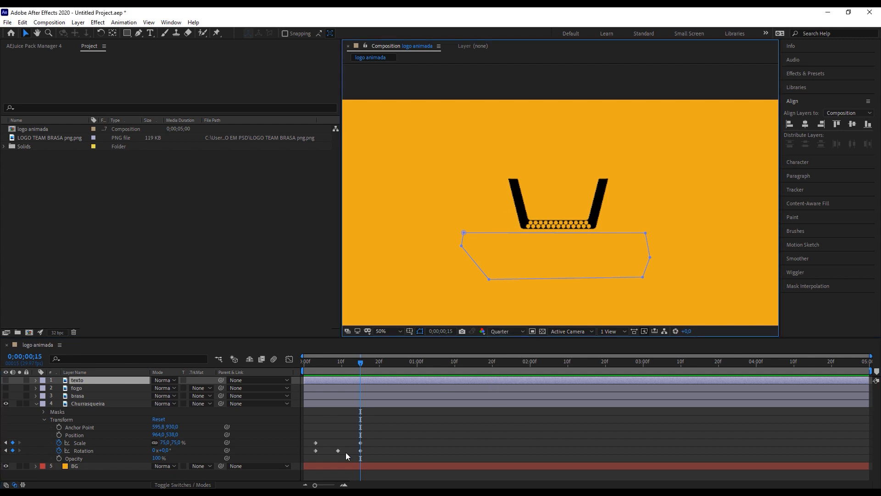
pyautogui.click(337, 410)
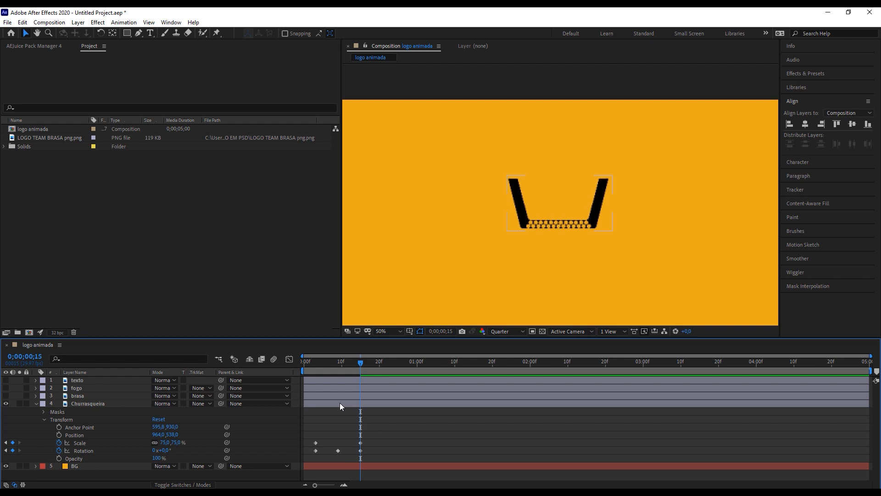
pyautogui.click(331, 406)
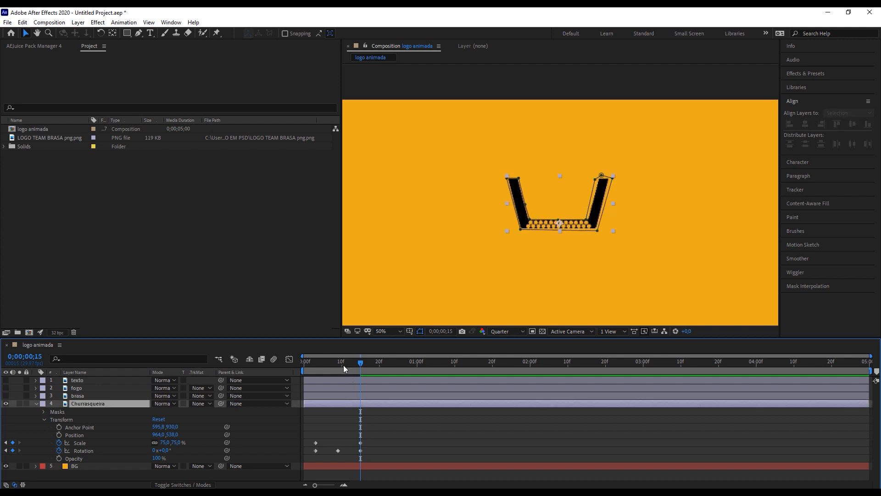
# Step: Replay the grill's scale and rotation animation from the first frame at Quarter resolution, then go back to 0;00;00;15
pyautogui.click(302, 365)
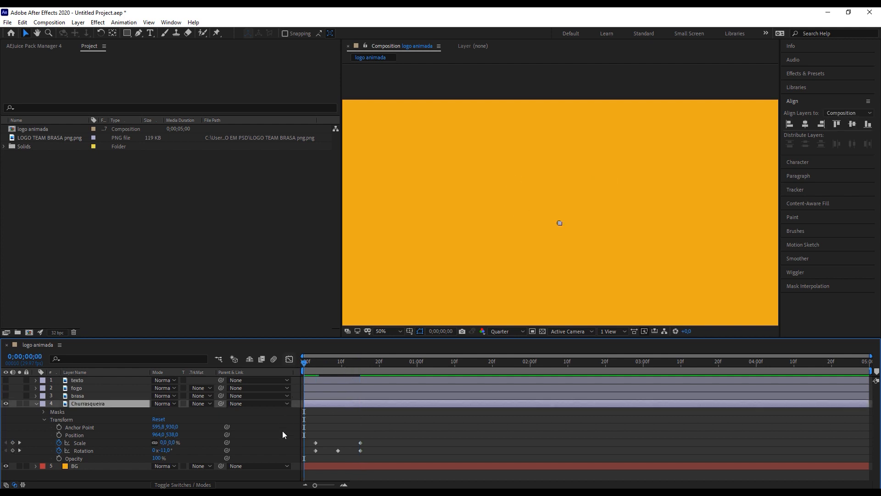
pyautogui.press('space')
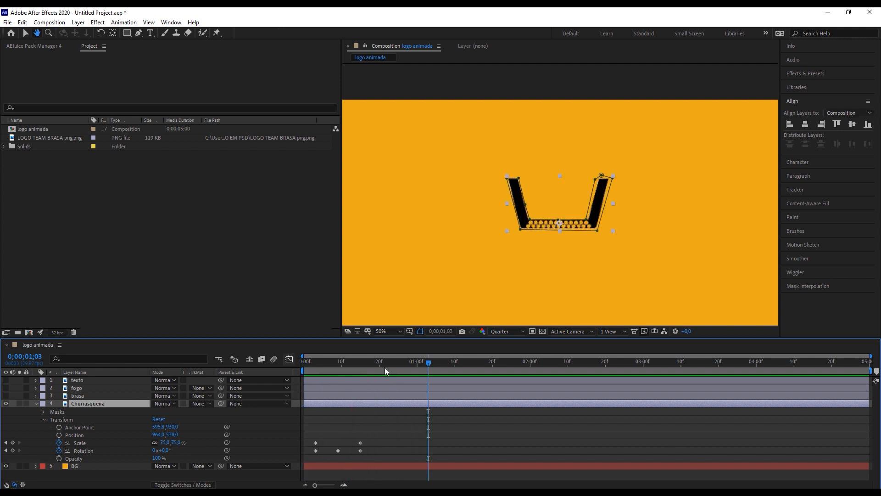
pyautogui.click(363, 365)
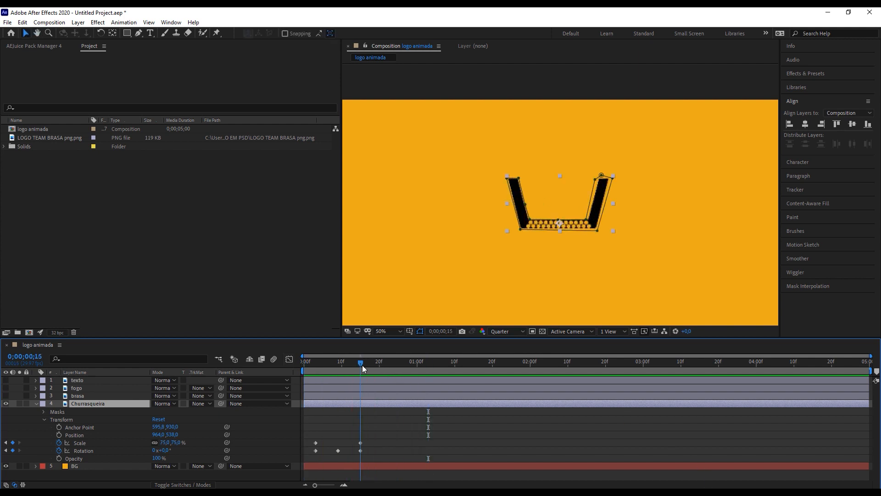
# Step: Collapse and hide the Churrasqueira layer, and show the brasa layer
pyautogui.click(35, 404)
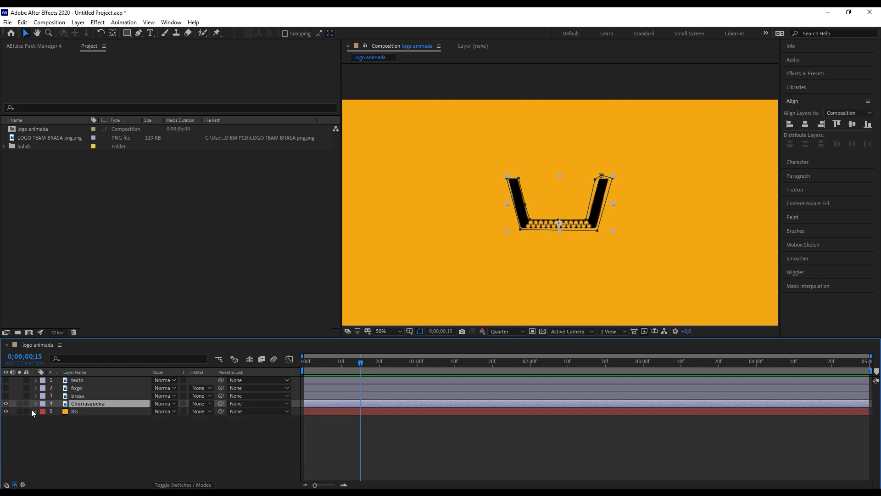
pyautogui.click(6, 404)
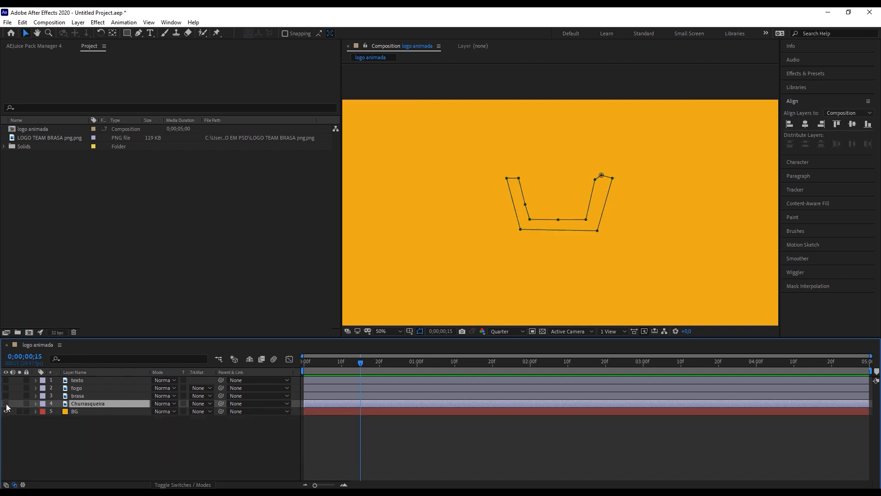
pyautogui.click(335, 394)
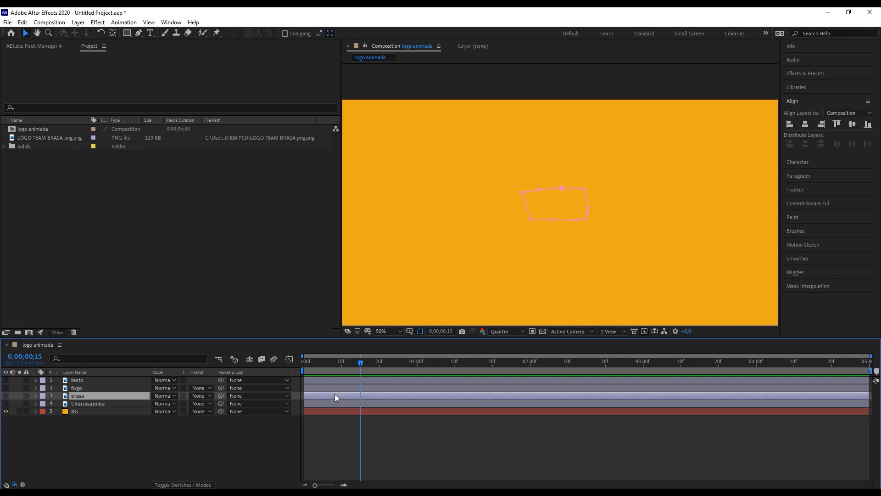
pyautogui.click(6, 396)
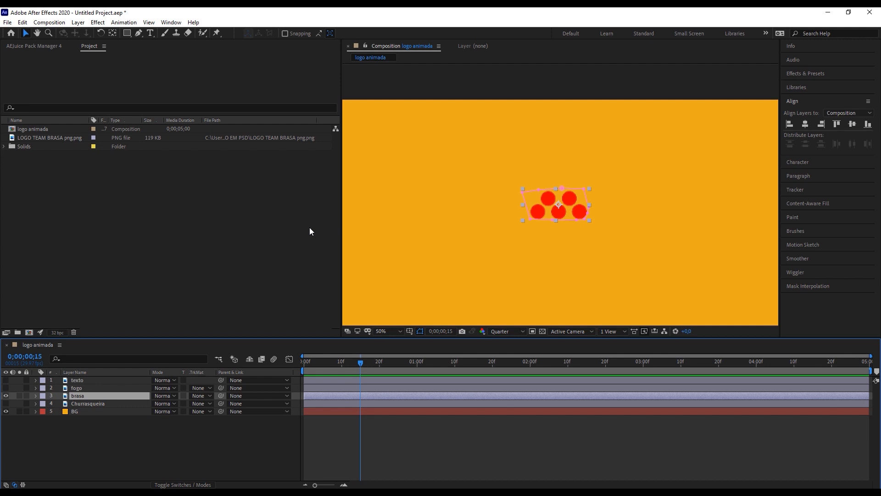
# Step: Apply the Fill effect from Effects & Presets to the brasa layer and set its color to black (000000)
pyautogui.click(169, 23)
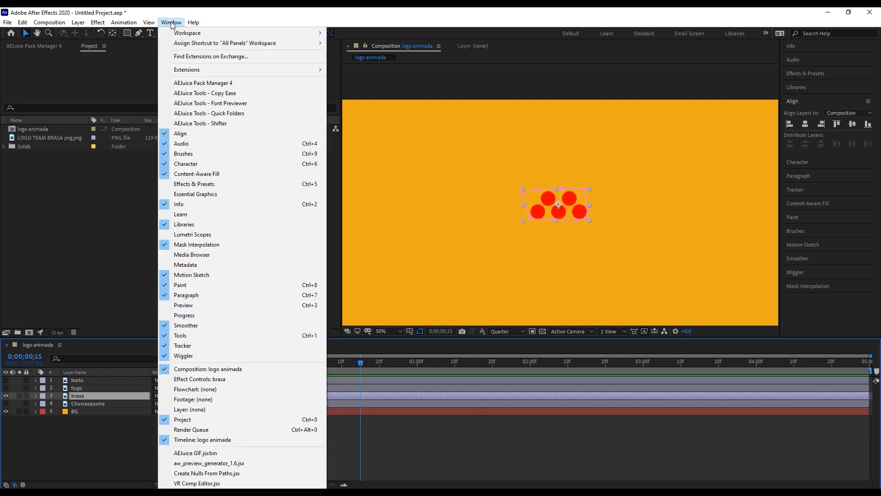
pyautogui.click(192, 185)
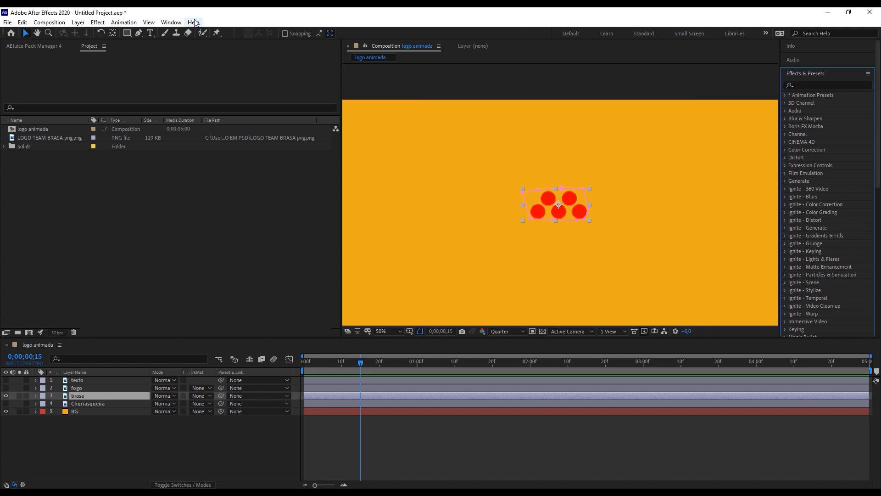
pyautogui.click(807, 85)
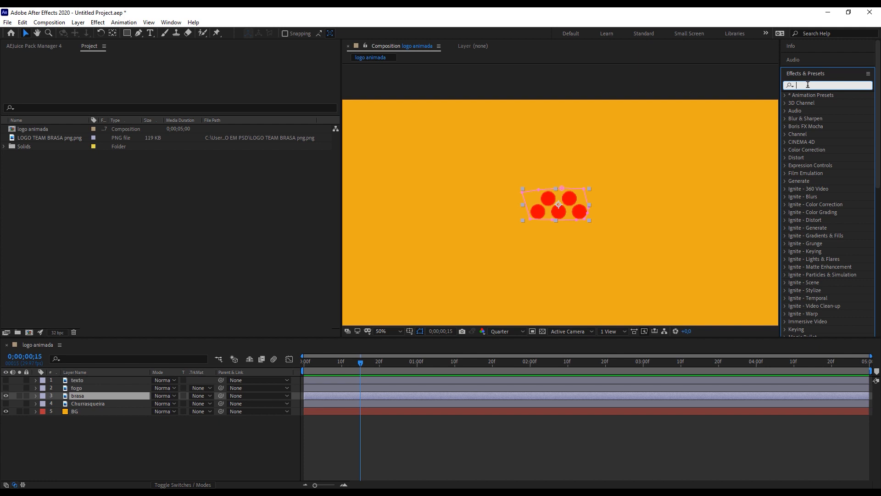
pyautogui.write('fill')
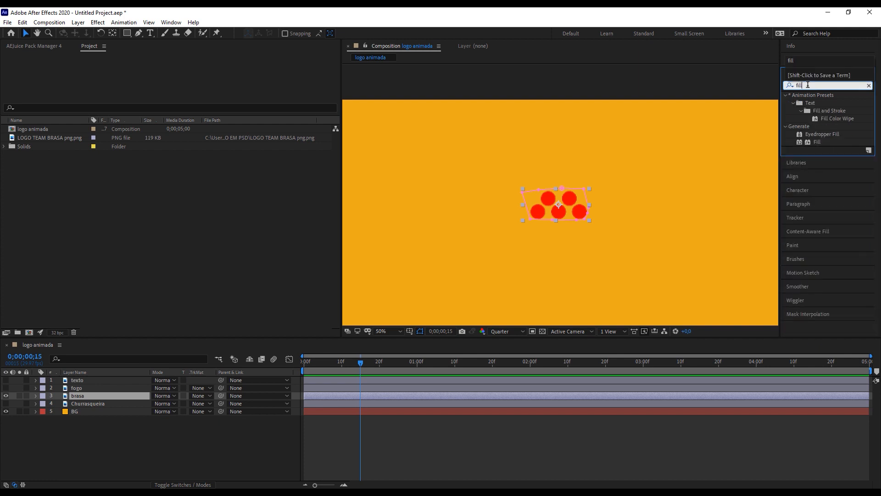
pyautogui.click(817, 141)
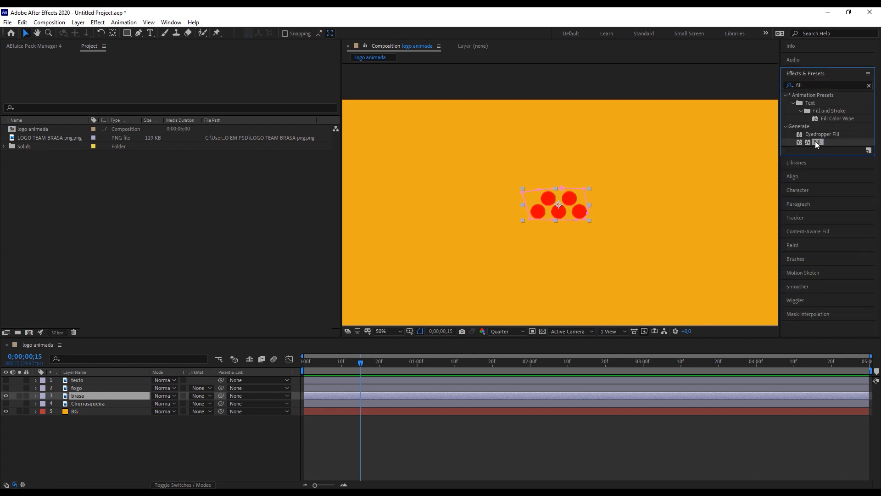
pyautogui.moveTo(625, 168); pyautogui.dragTo(563, 208)
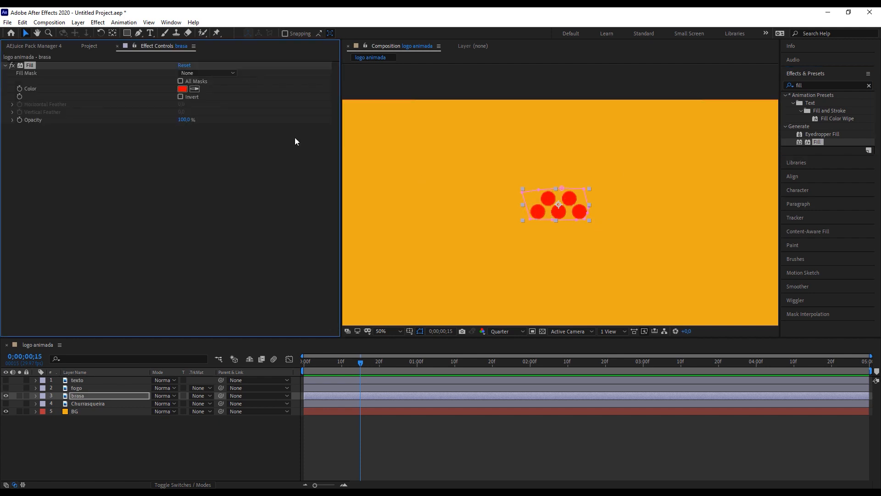
pyautogui.click(184, 90)
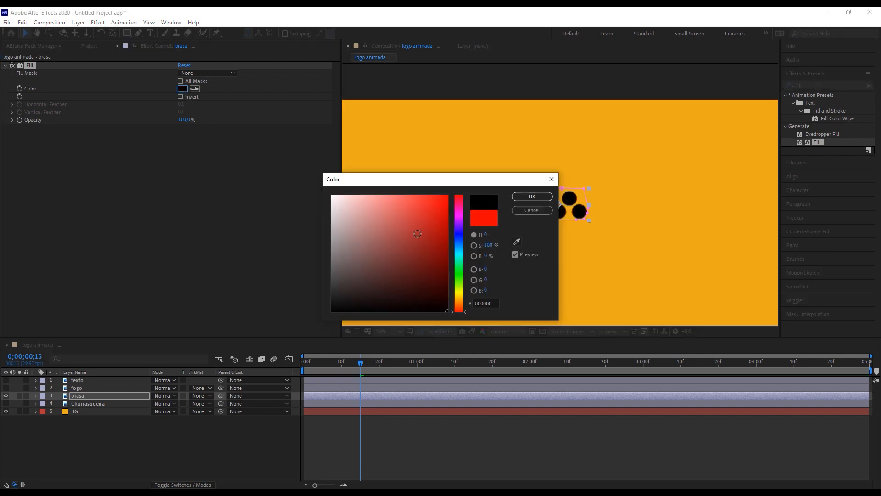
pyautogui.click(531, 197)
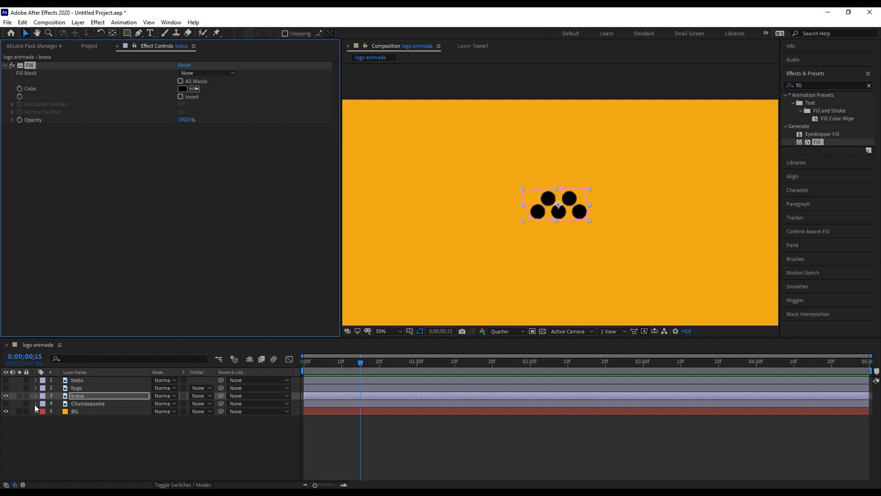
# Step: Show the Churrasqueira layer, go to 0;00;00;18, and set the preview resolution to Full for a close view of the embers
pyautogui.click(5, 404)
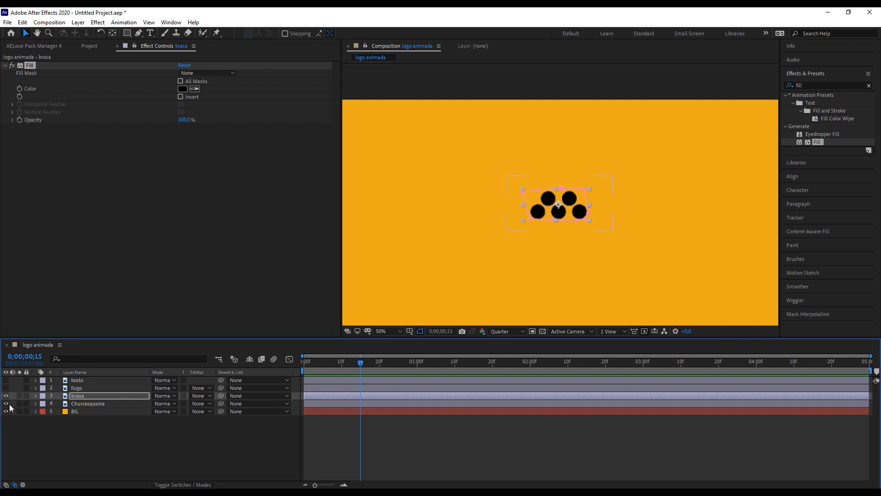
pyautogui.moveTo(328, 364); pyautogui.dragTo(372, 366)
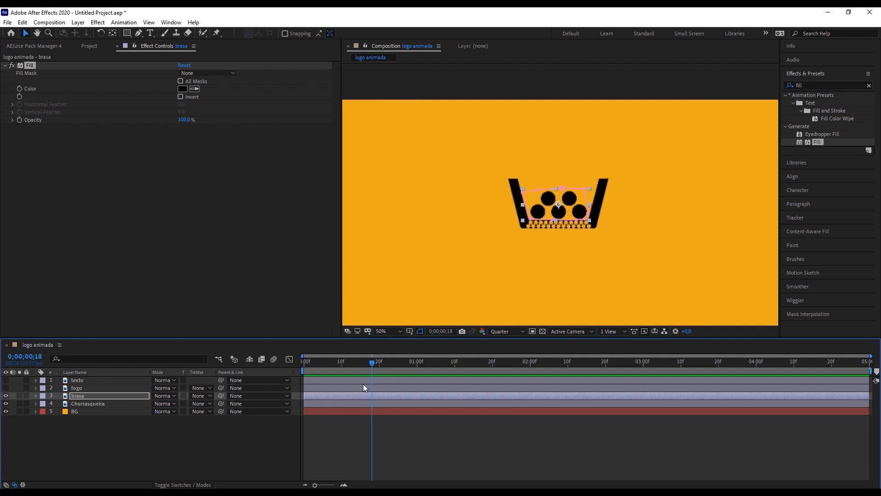
pyautogui.scroll(4, 565, 215)
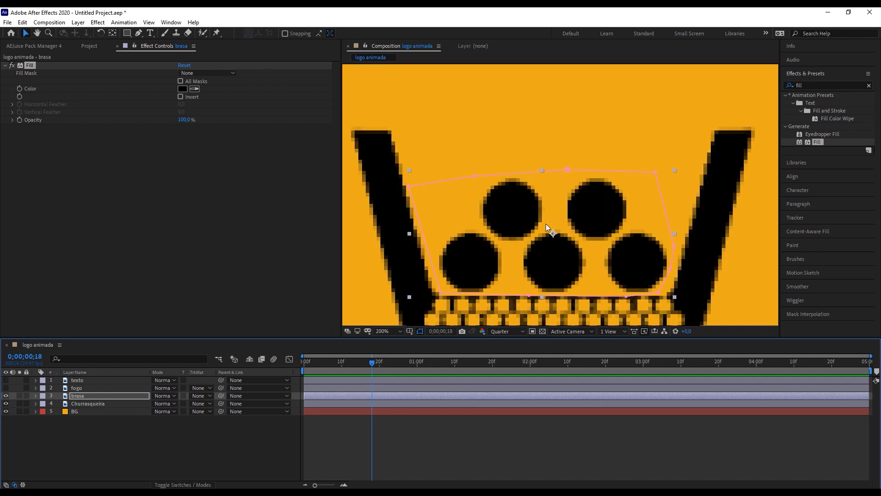
pyautogui.click(513, 331)
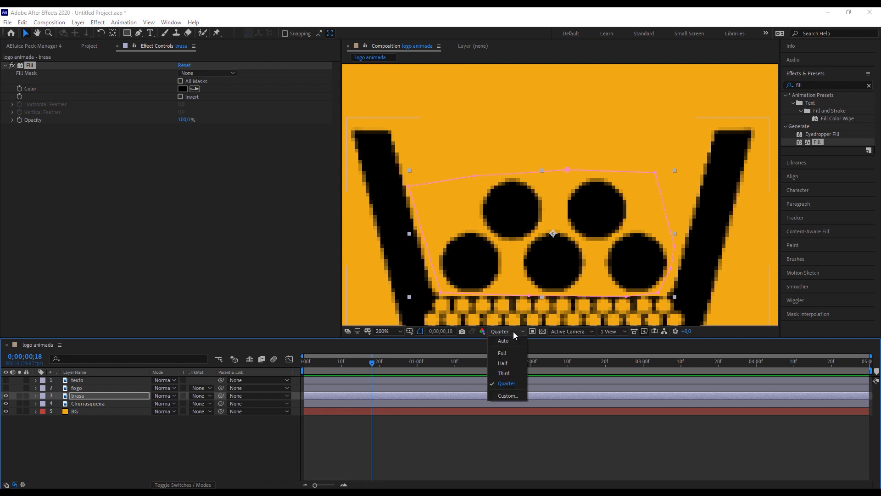
pyautogui.click(503, 354)
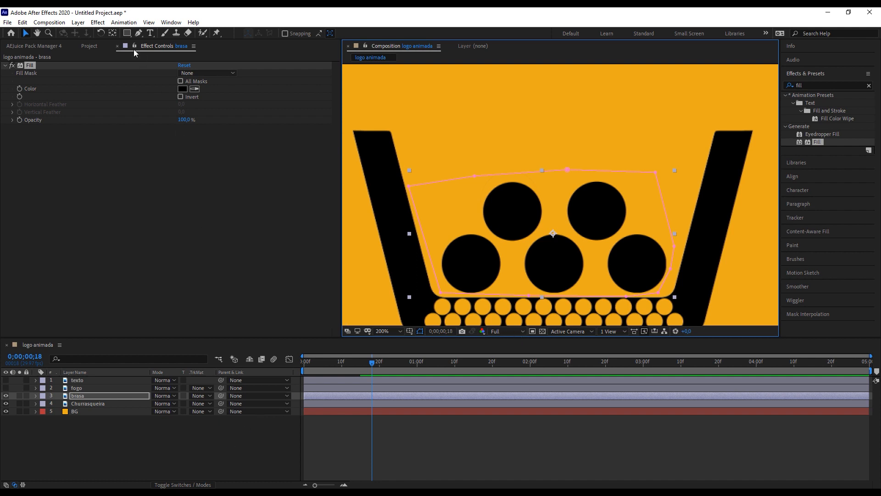
# Step: With no layer selected, activate the Ellipse tool and set the shape fill color to black (000000)
pyautogui.click(127, 33)
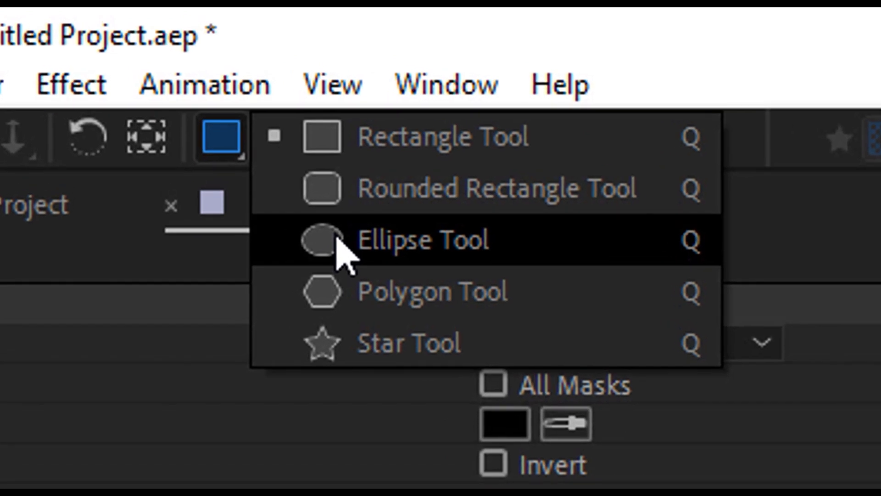
pyautogui.click(225, 163)
pyautogui.click(219, 151)
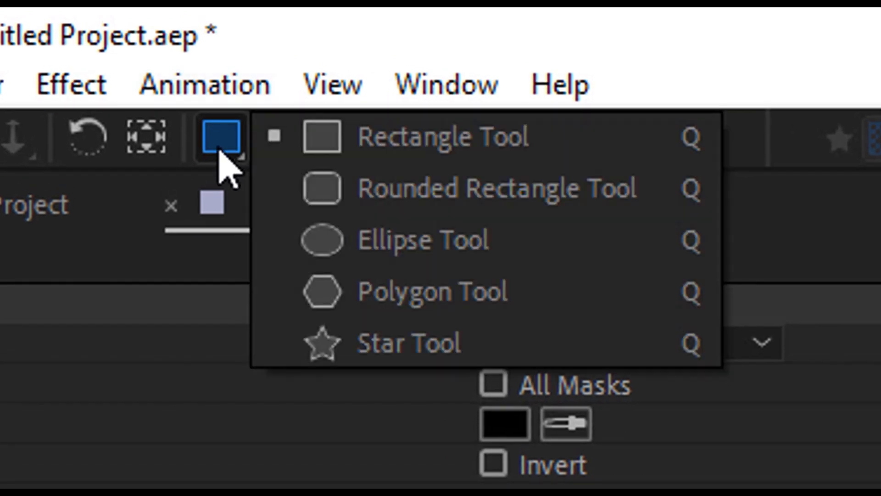
pyautogui.click(390, 240)
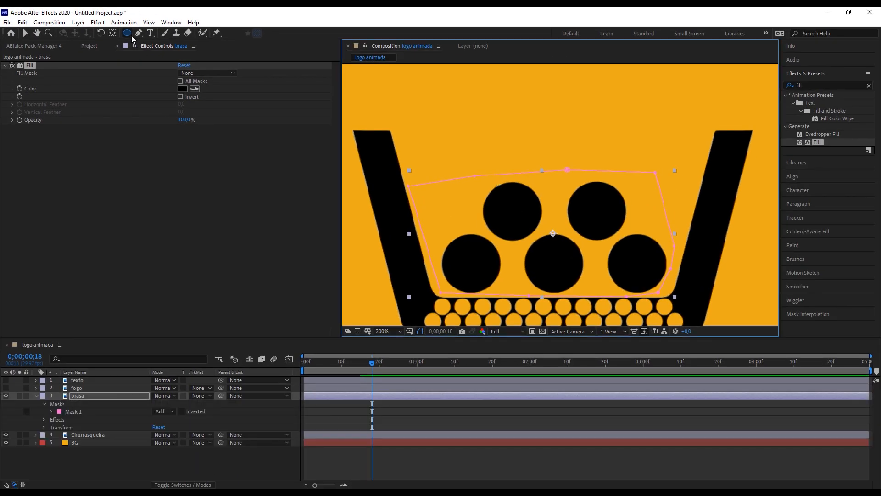
pyautogui.click(181, 455)
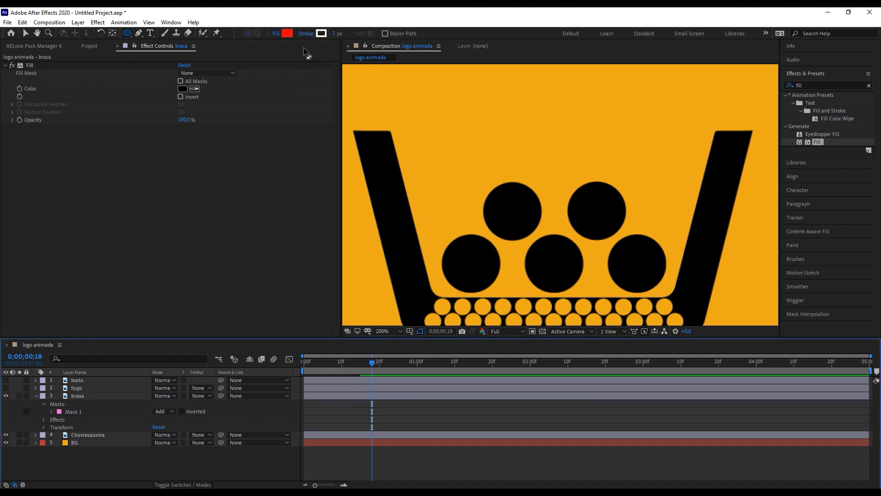
pyautogui.click(285, 33)
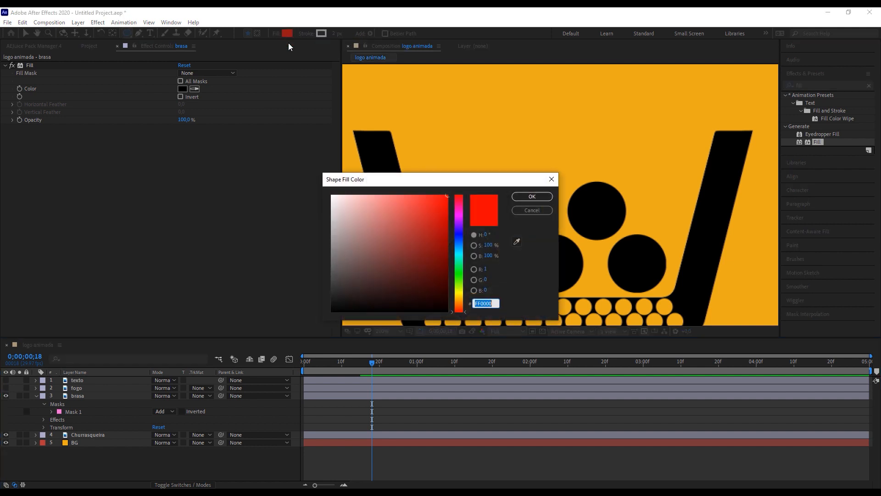
pyautogui.moveTo(412, 268); pyautogui.dragTo(444, 313)
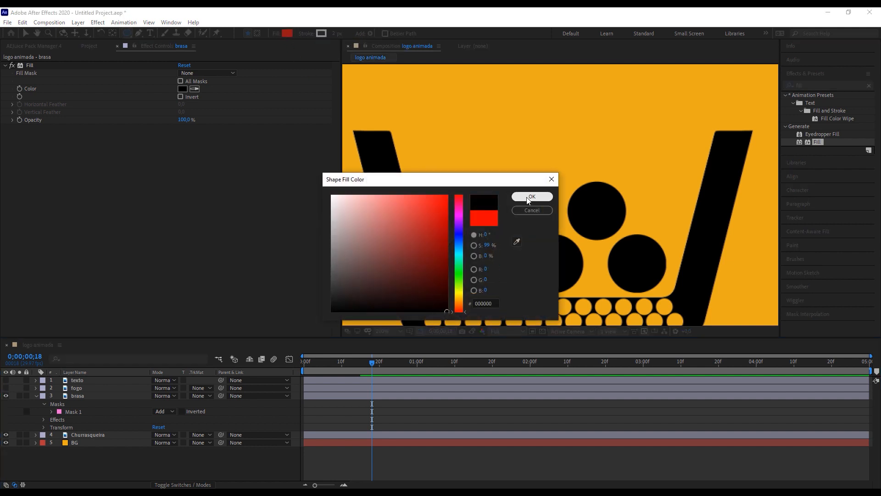
pyautogui.click(521, 198)
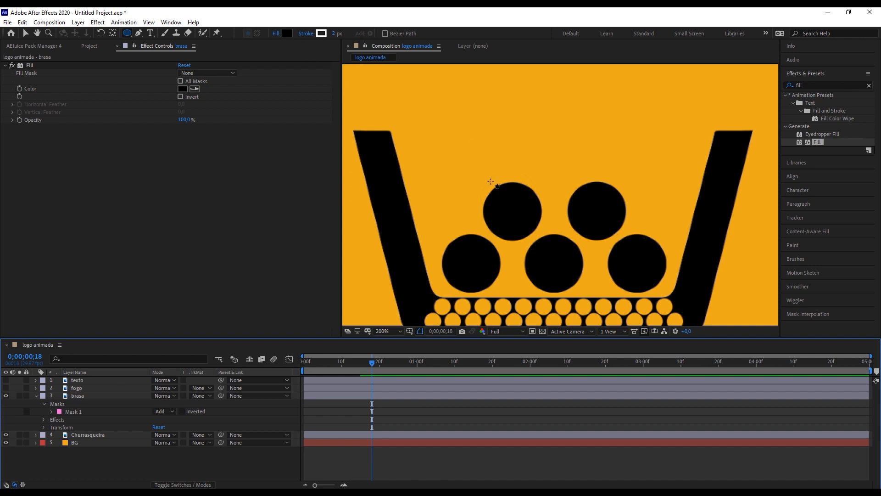
# Step: Draw a perfect circle over the upper-left ember as a new shape layer and set its stroke width to 0 px
pyautogui.press('shift')
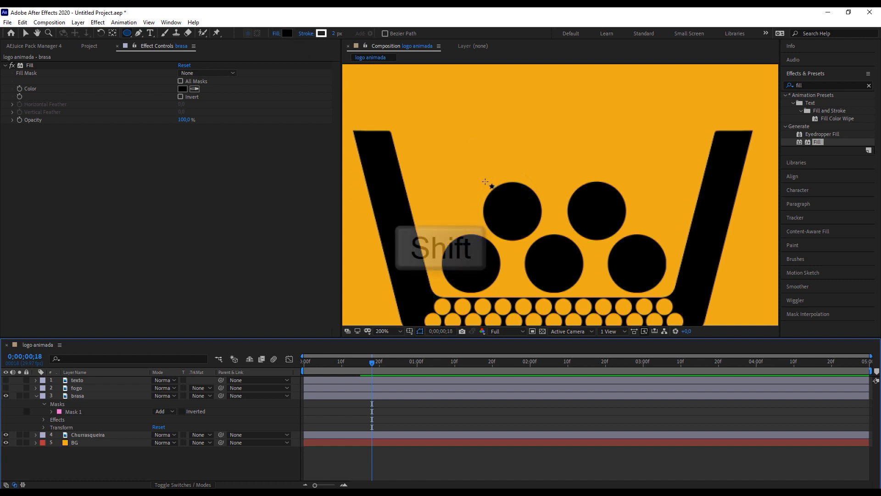
pyautogui.moveTo(488, 187); pyautogui.dragTo(536, 243)
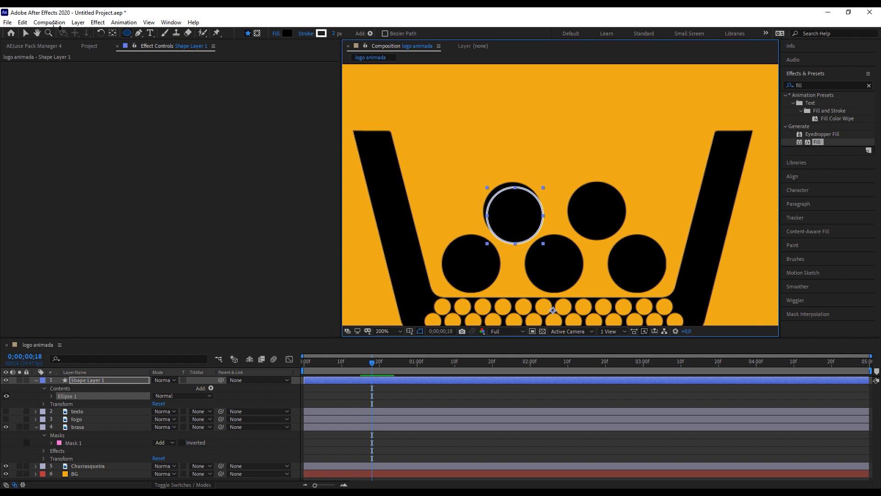
pyautogui.click(26, 36)
pyautogui.moveTo(525, 232); pyautogui.dragTo(522, 227)
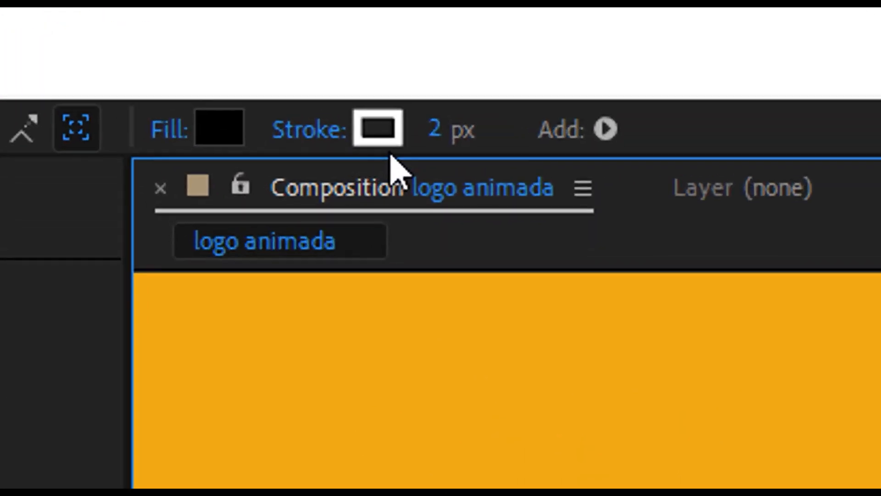
pyautogui.moveTo(430, 145); pyautogui.dragTo(218, 158)
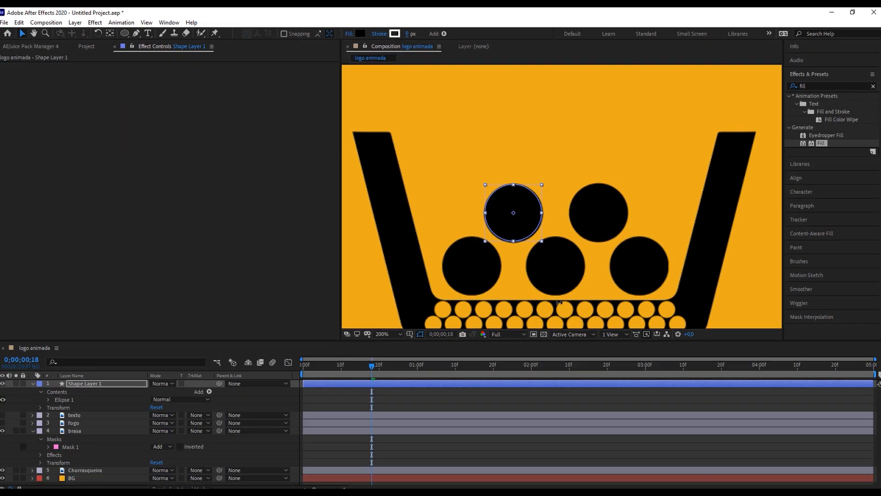
# Step: Scale the circle to 103% and move its anchor point to its center, fitting it over the upper-left ember
pyautogui.press('s')
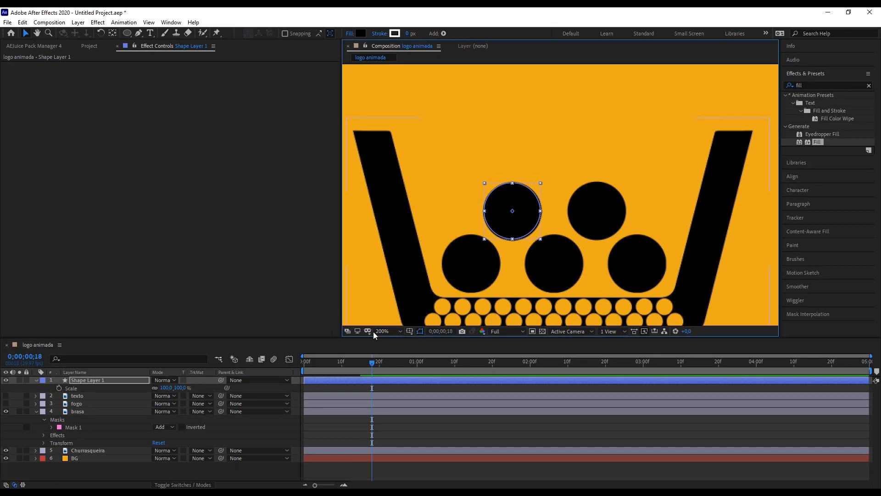
pyautogui.moveTo(180, 390)
pyautogui.mouseDown()
pyautogui.moveTo(215, 390)
pyautogui.moveTo(191, 389)
pyautogui.moveTo(553, 310)
pyautogui.moveTo(177, 389)
pyautogui.mouseUp()
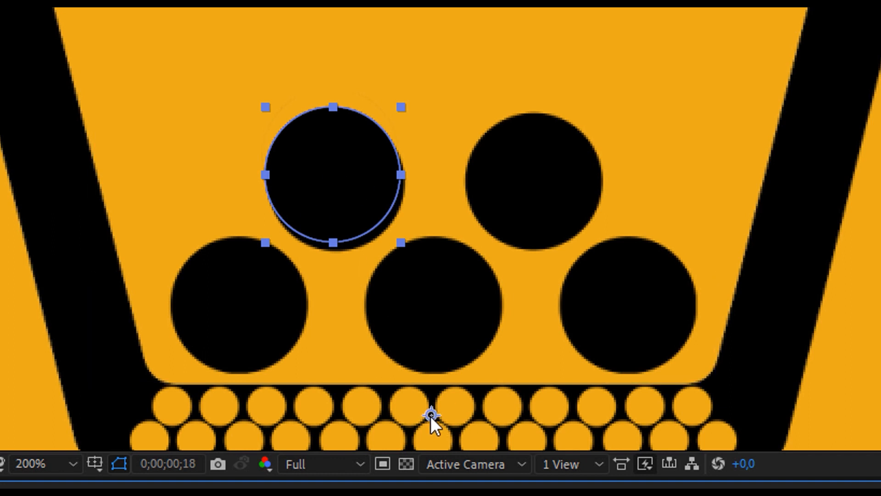
pyautogui.press('y')
pyautogui.moveTo(431, 415); pyautogui.dragTo(403, 334)
pyautogui.moveTo(315, 186); pyautogui.dragTo(333, 180)
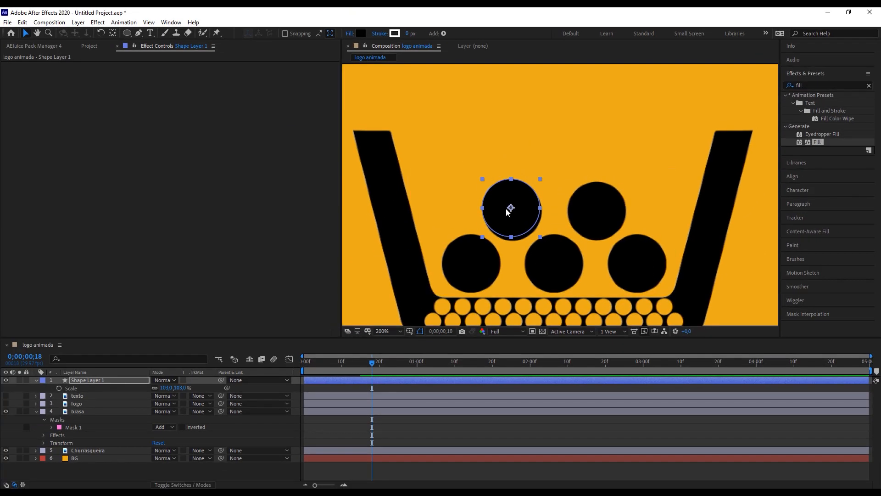
pyautogui.moveTo(506, 208); pyautogui.dragTo(514, 225)
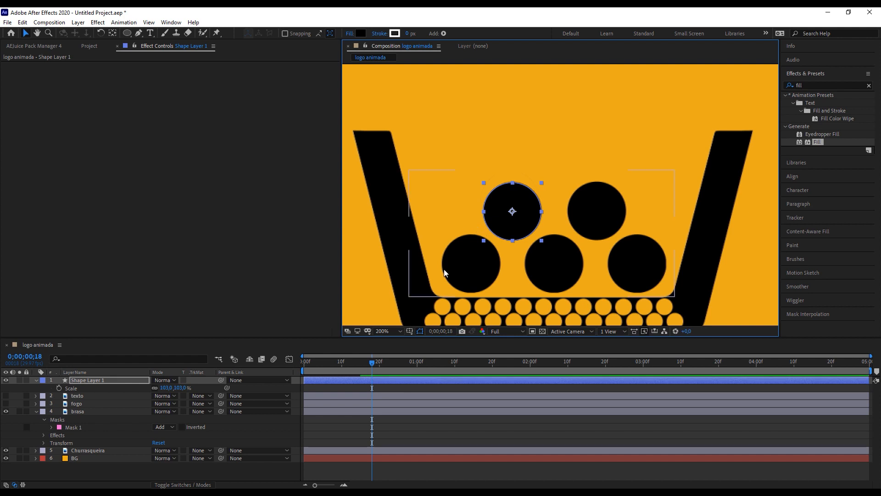
# Step: Duplicate the circle layer twice, placing one copy over the upper-right ember and one over the lower-left ember
pyautogui.hotkey('ctrl', 'd')
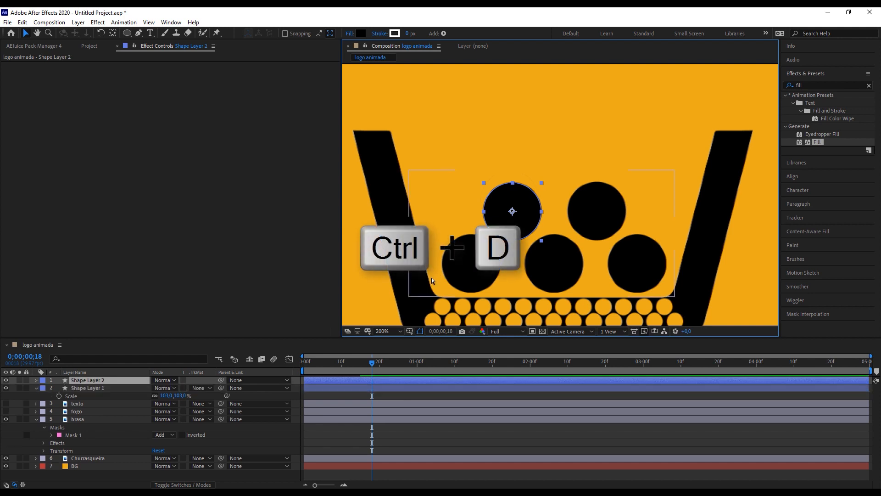
pyautogui.moveTo(519, 227); pyautogui.dragTo(603, 226)
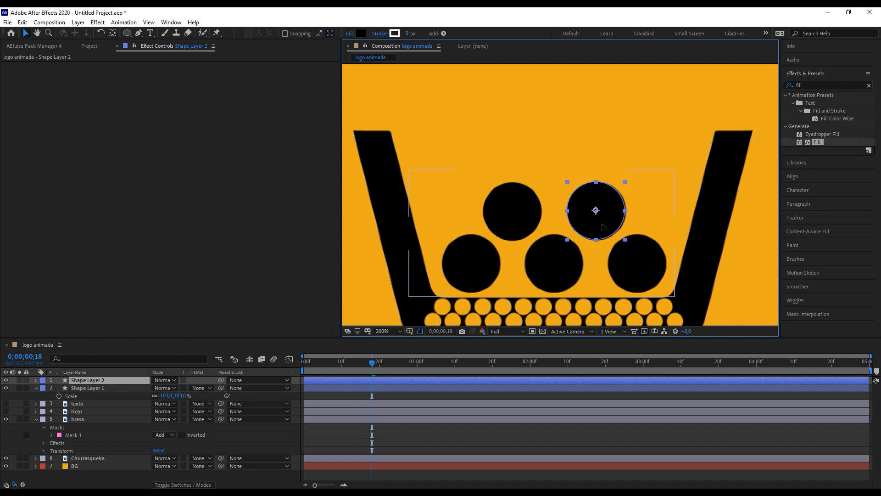
pyautogui.hotkey('ctrl', 'd')
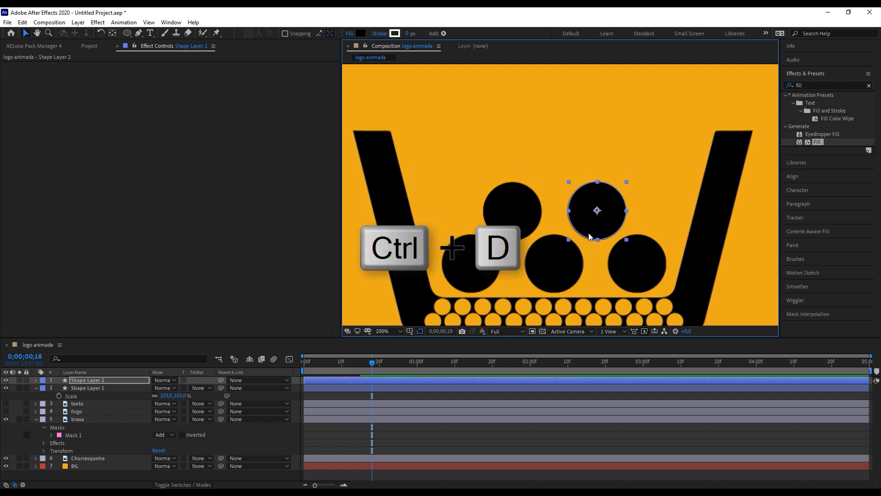
pyautogui.hotkey('ctrl', 'd')
pyautogui.moveTo(488, 268); pyautogui.dragTo(472, 279)
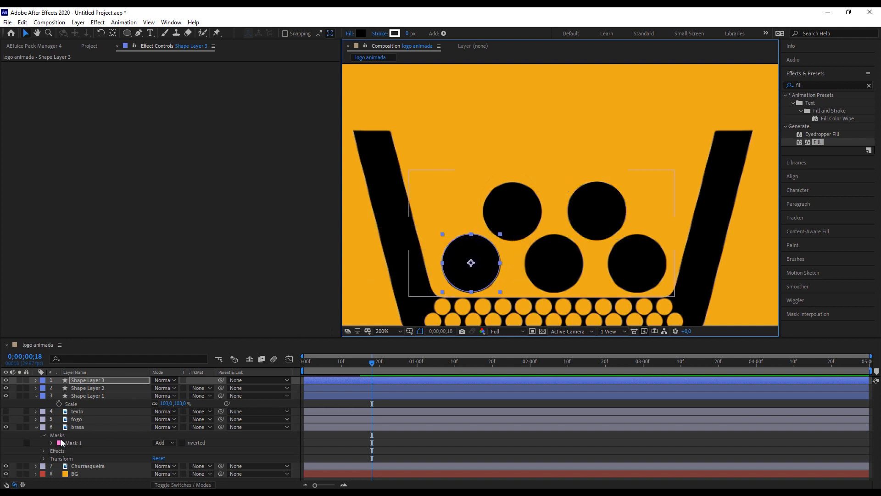
pyautogui.click(6, 427)
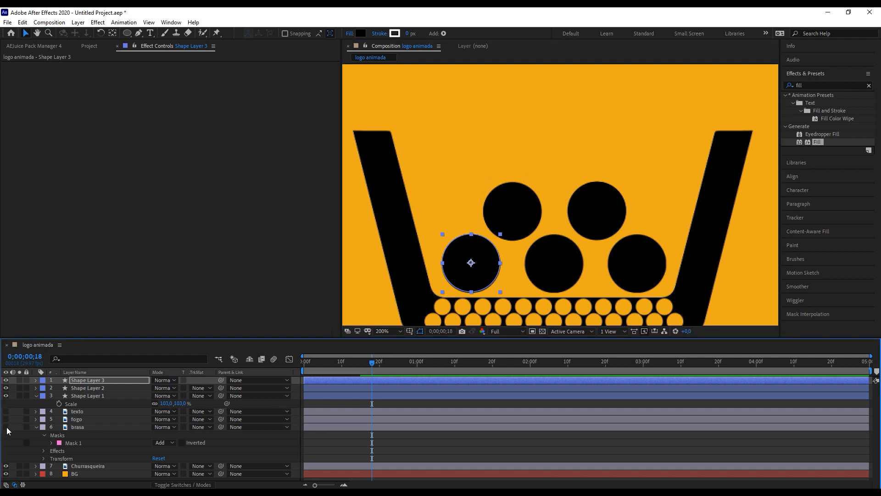
pyautogui.click(6, 427)
# Step: Duplicate the lower-left circle layer twice more to cover the bottom-middle and bottom-right embers
pyautogui.click(81, 381)
pyautogui.hotkey('ctrl', 'd')
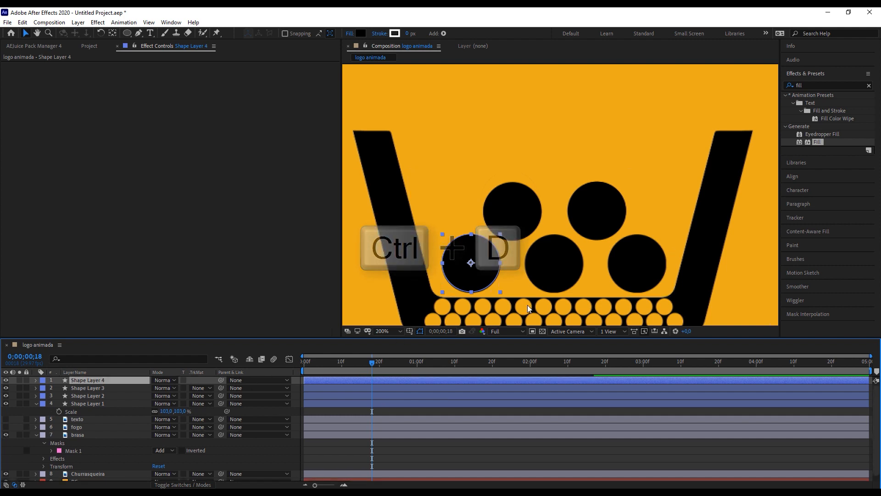
pyautogui.moveTo(475, 274); pyautogui.dragTo(558, 280)
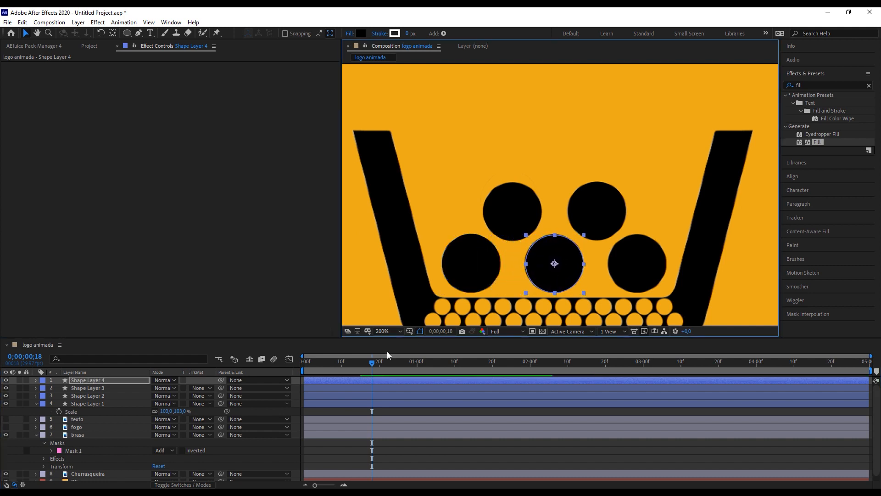
pyautogui.hotkey('ctrl', 'd')
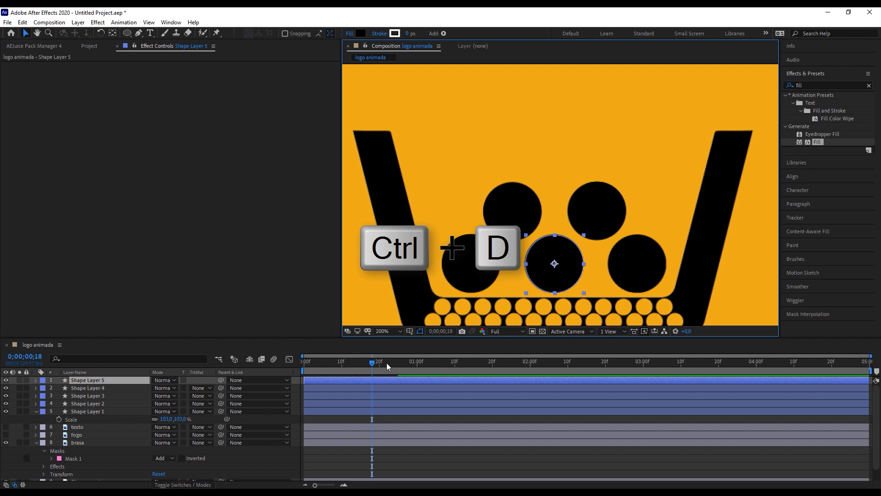
pyautogui.moveTo(555, 274); pyautogui.dragTo(639, 278)
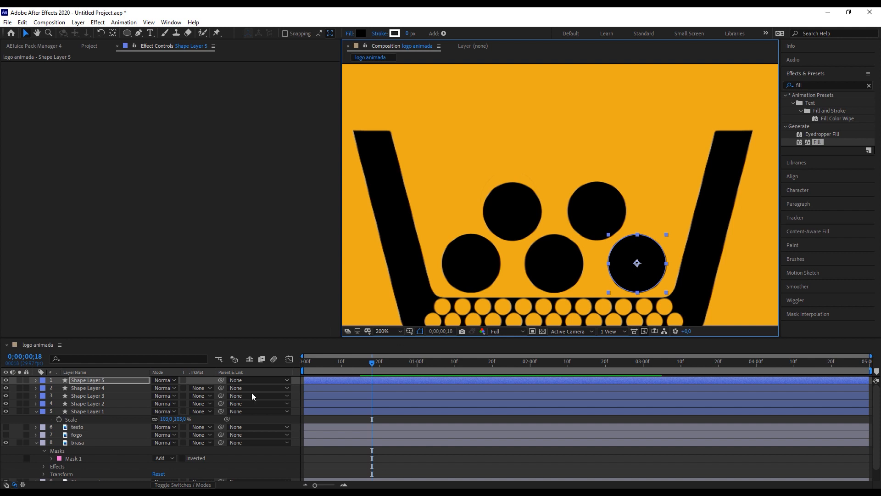
# Step: Remove the Fill effect from the brasa layer and collapse the layer's properties
pyautogui.click(77, 442)
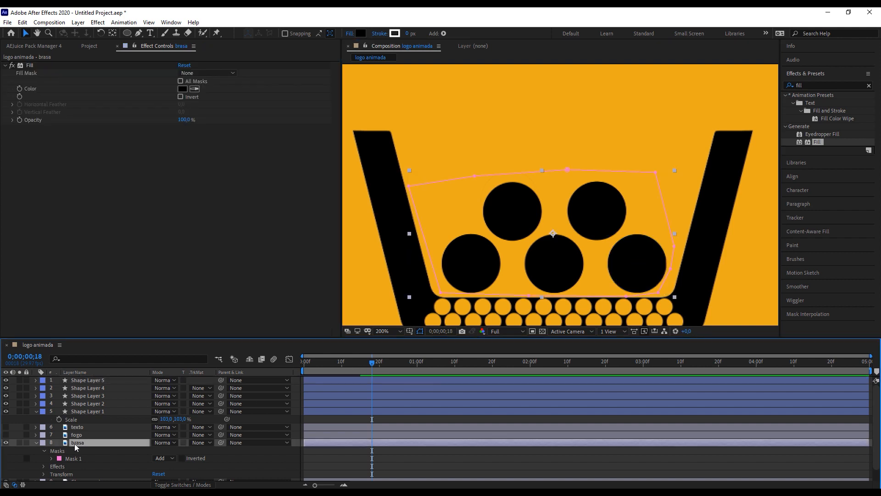
pyautogui.click(30, 67)
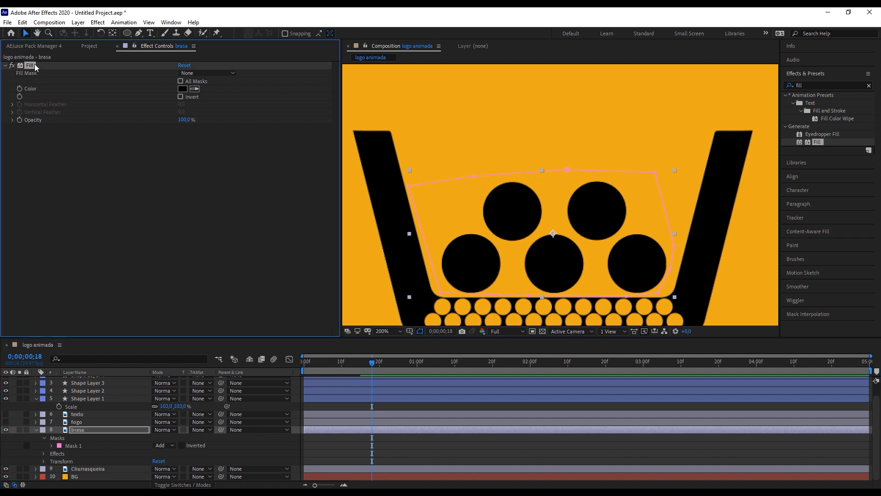
pyautogui.hotkey('ctrl', 'x')
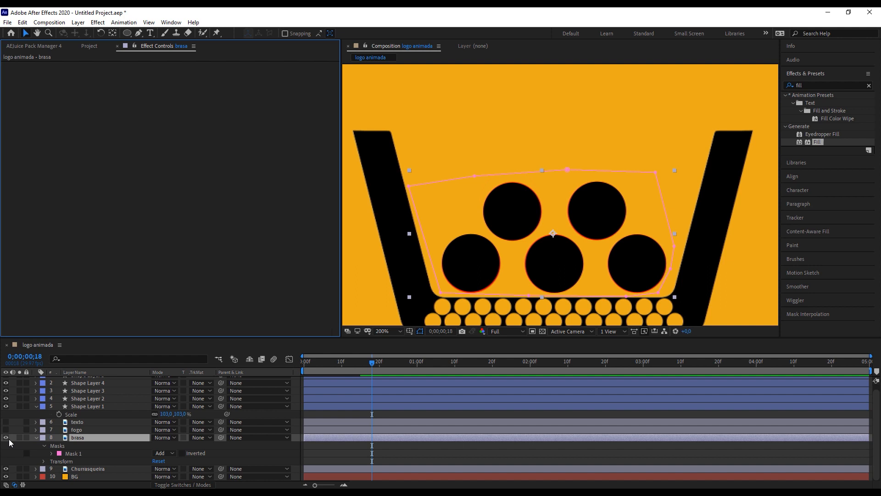
pyautogui.click(36, 438)
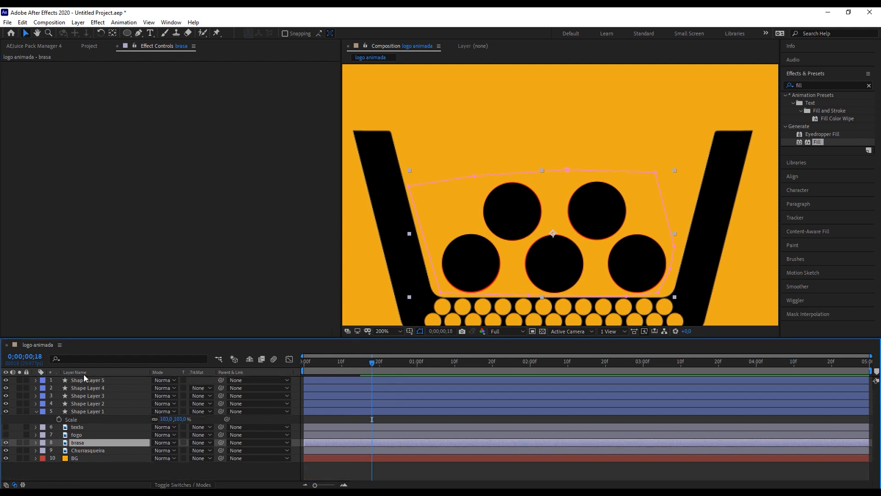
pyautogui.click(354, 380)
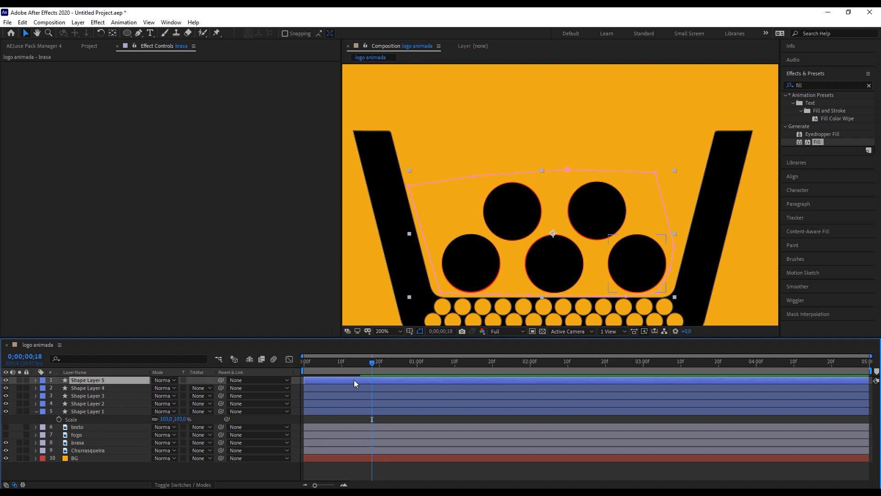
pyautogui.click(360, 389)
pyautogui.click(361, 405)
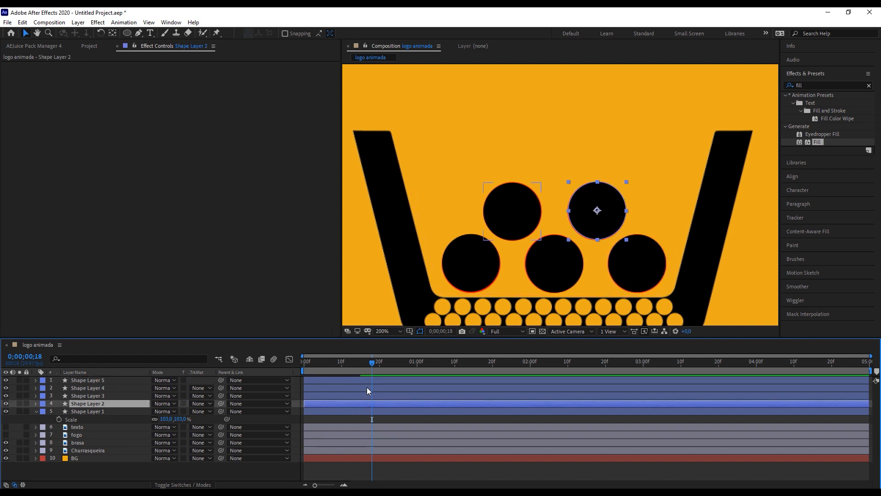
pyautogui.moveTo(349, 365); pyautogui.dragTo(371, 370)
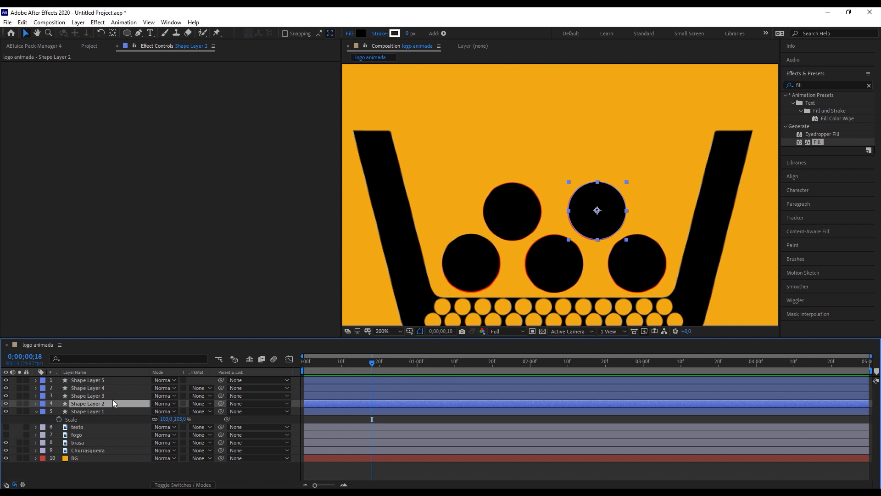
# Step: Add a Position keyframe at 0;00;00;18 to all five circle shape layers
pyautogui.click(99, 411)
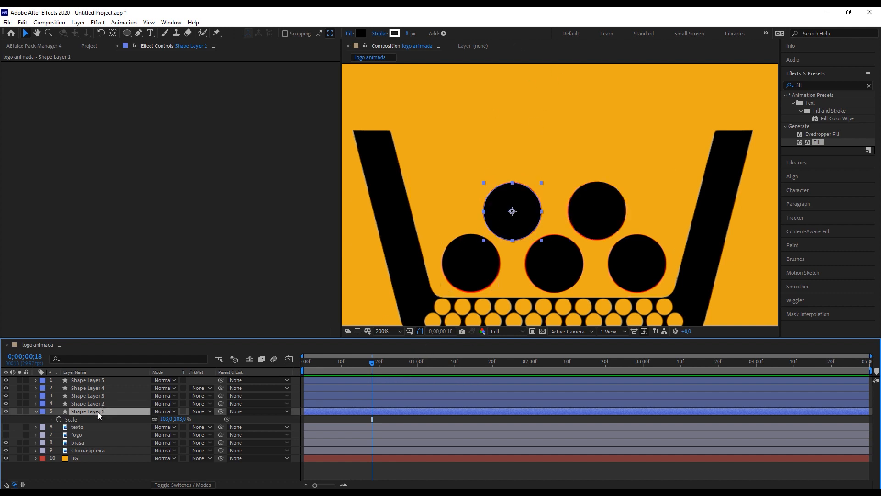
pyautogui.keyDown('shift'); pyautogui.click(99, 381); pyautogui.keyUp('shift')
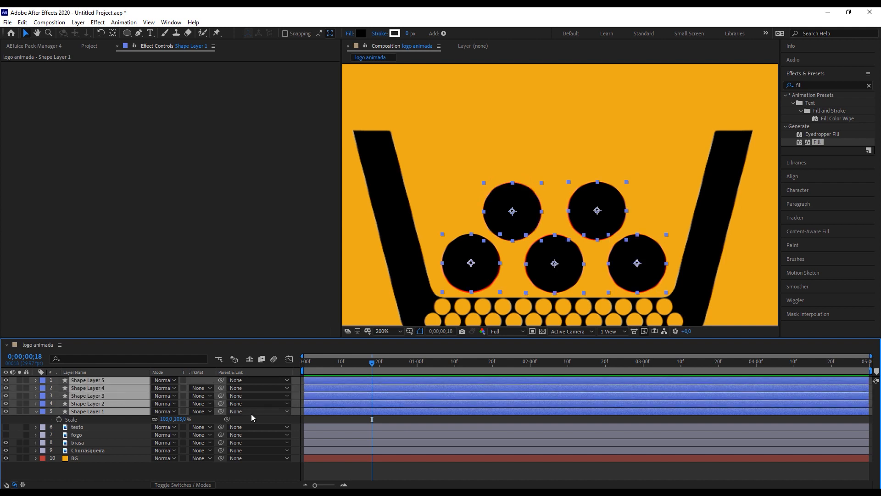
pyautogui.press('p')
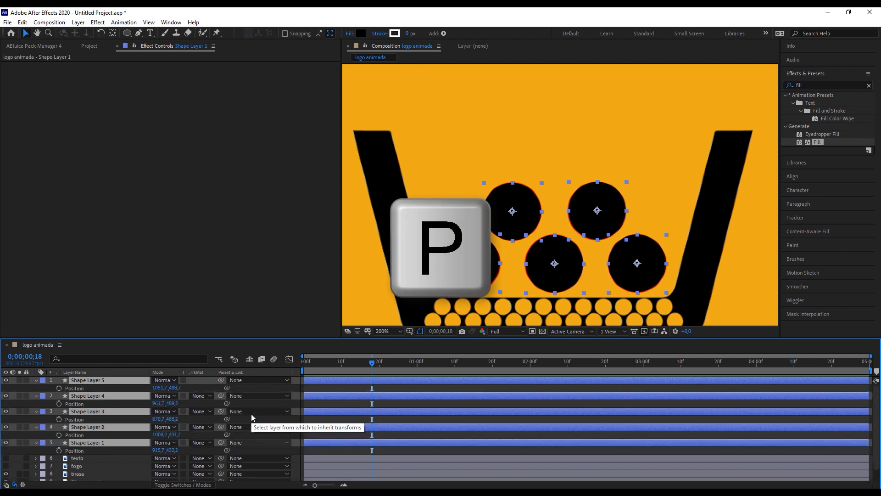
pyautogui.click(59, 387)
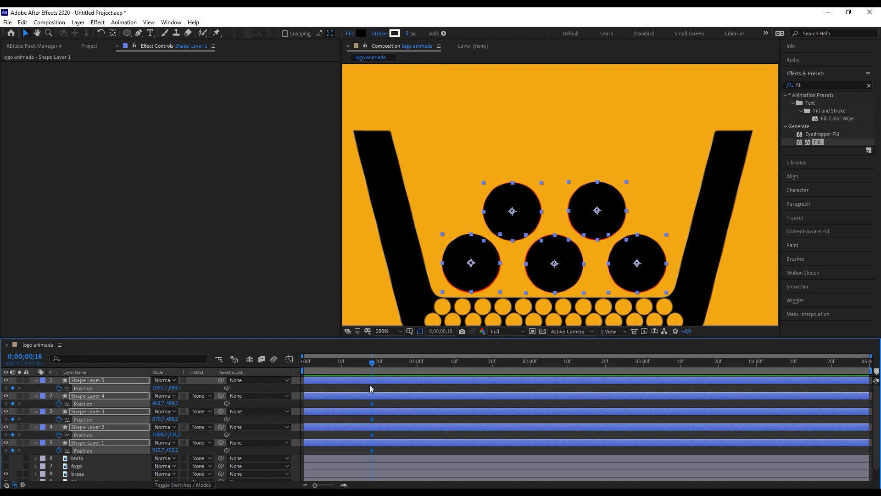
# Step: Move the Position keyframes of all five circles to about frame 25, checking the grill's motion before that point
pyautogui.moveTo(376, 391); pyautogui.dragTo(396, 391)
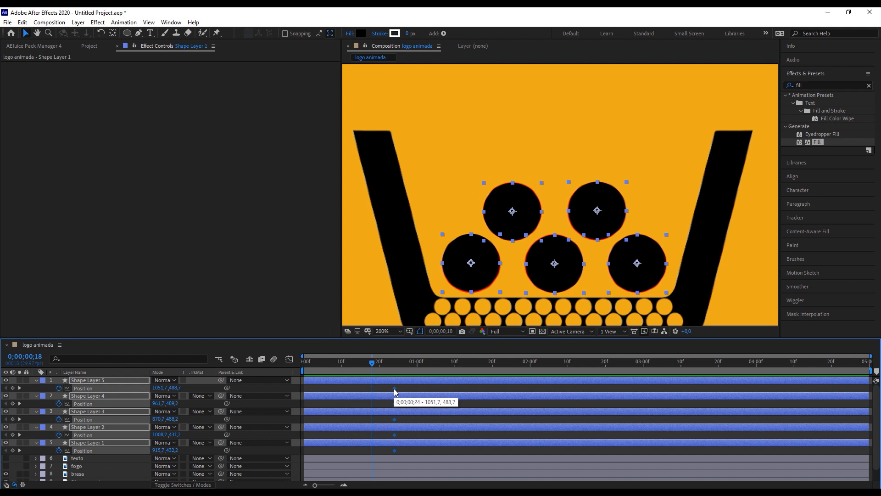
pyautogui.click(334, 367)
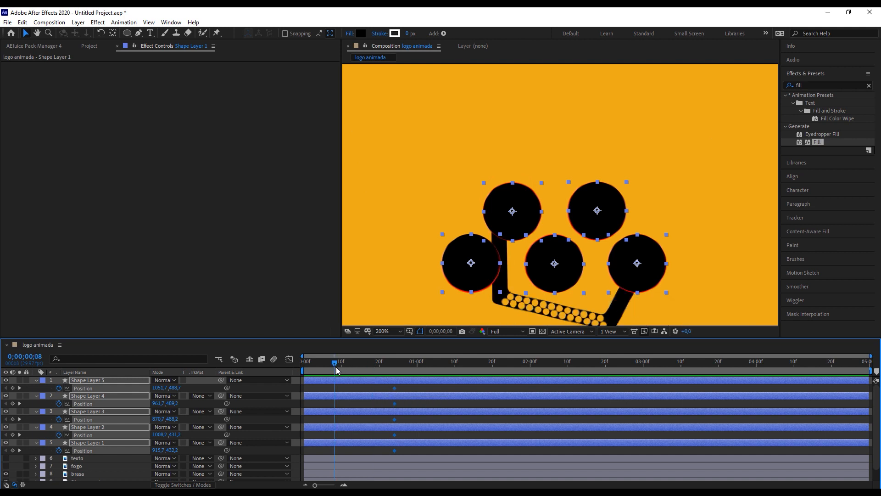
pyautogui.moveTo(337, 365); pyautogui.dragTo(398, 391)
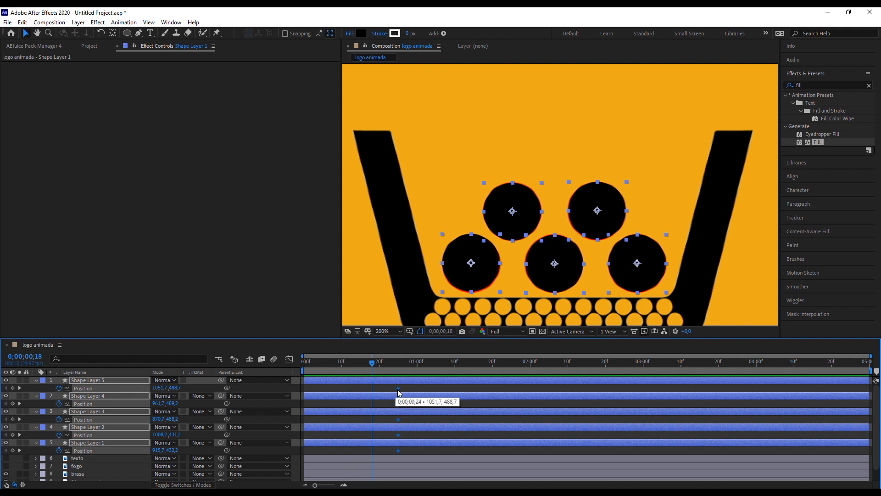
pyautogui.click(447, 389)
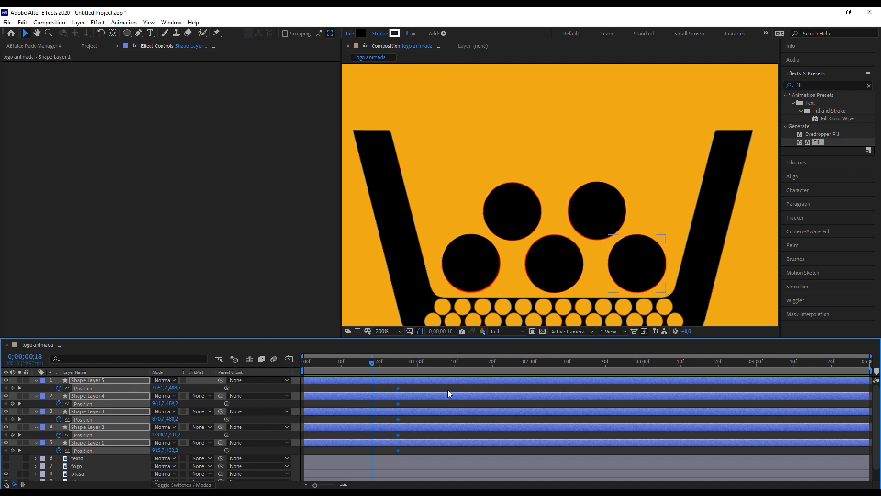
# Step: At 0;00;00;18, raise the lower-left circle to Y position 310,2 and the bottom-middle circle to 268,2
pyautogui.click(469, 271)
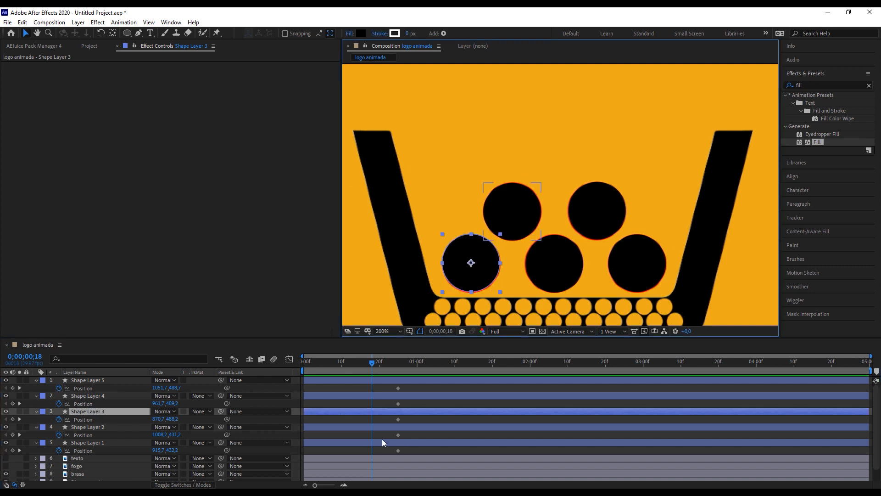
pyautogui.moveTo(178, 420); pyautogui.dragTo(94, 420)
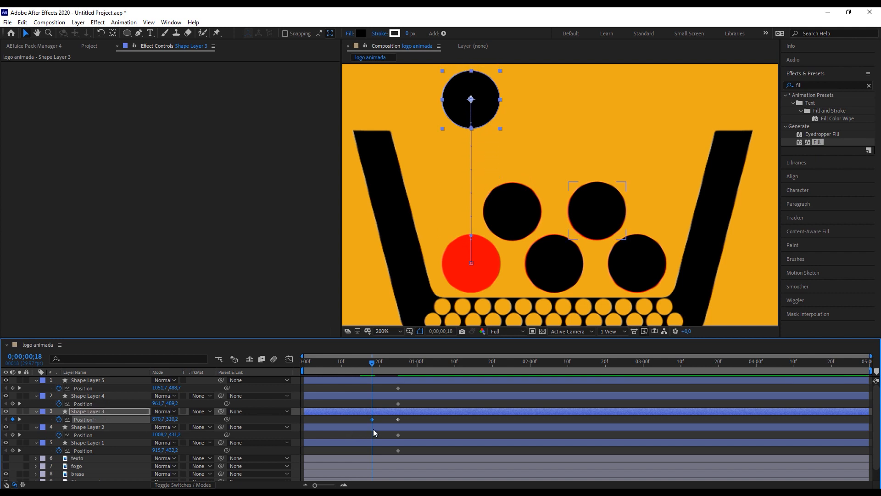
pyautogui.click(389, 429)
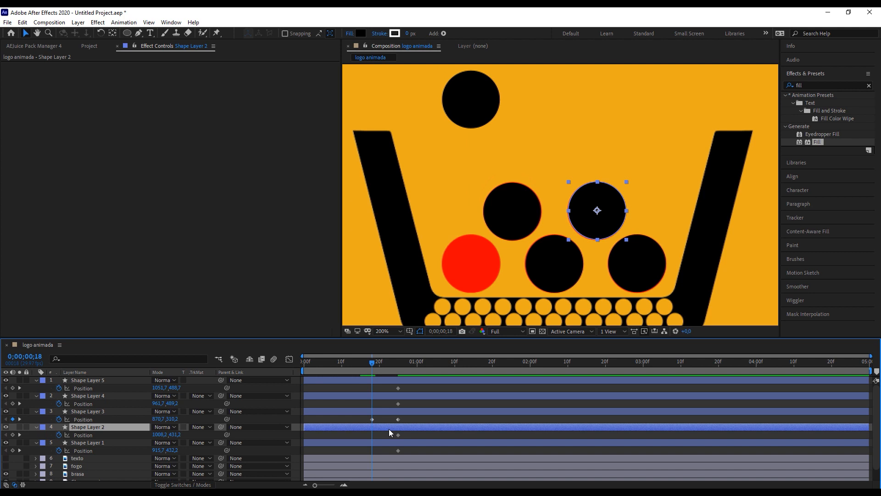
pyautogui.click(552, 269)
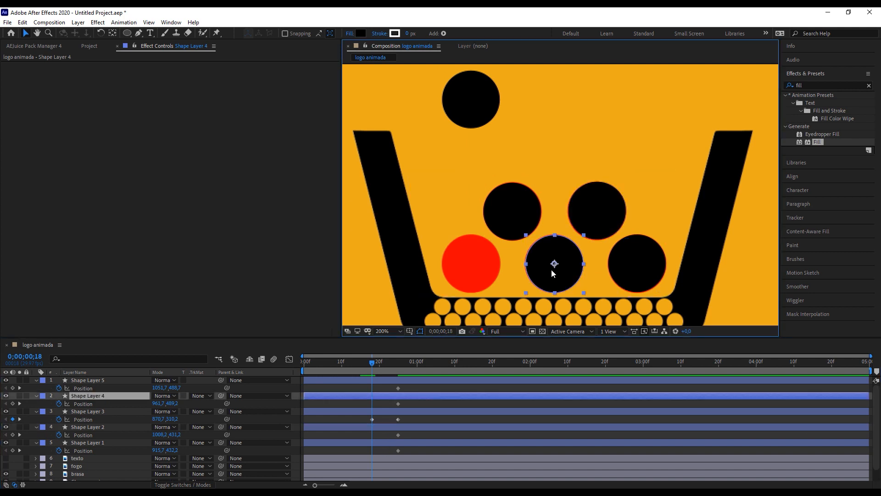
pyautogui.moveTo(175, 408); pyautogui.dragTo(73, 405)
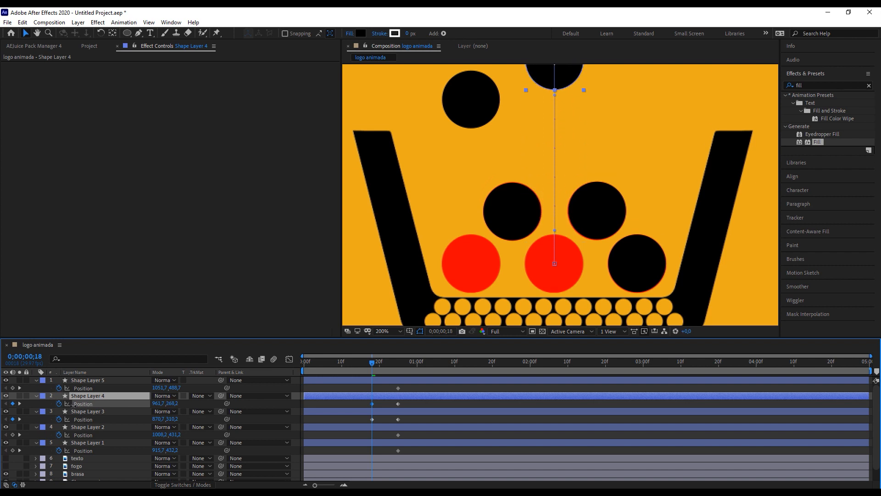
# Step: Raise the bottom-right circle to Y position 296,7 at 0;00;00;18 and preview the fall of the bottom row
pyautogui.click(391, 381)
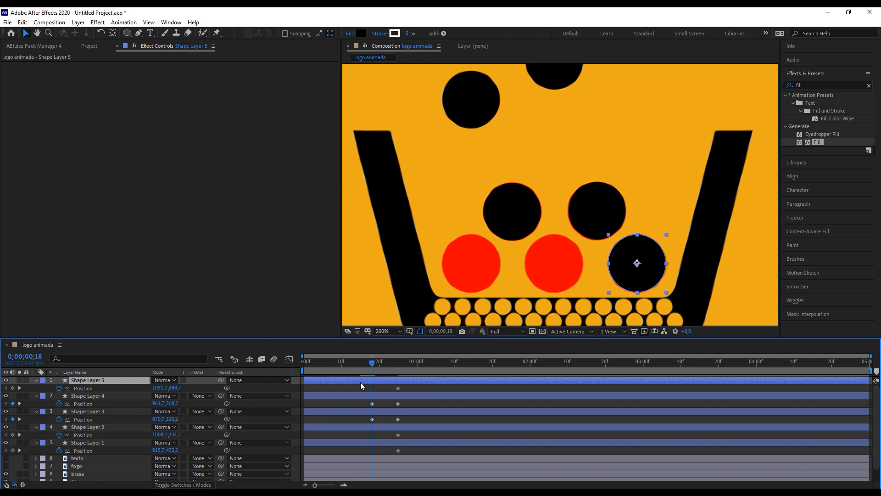
pyautogui.hotkey('ctrl', 'z')
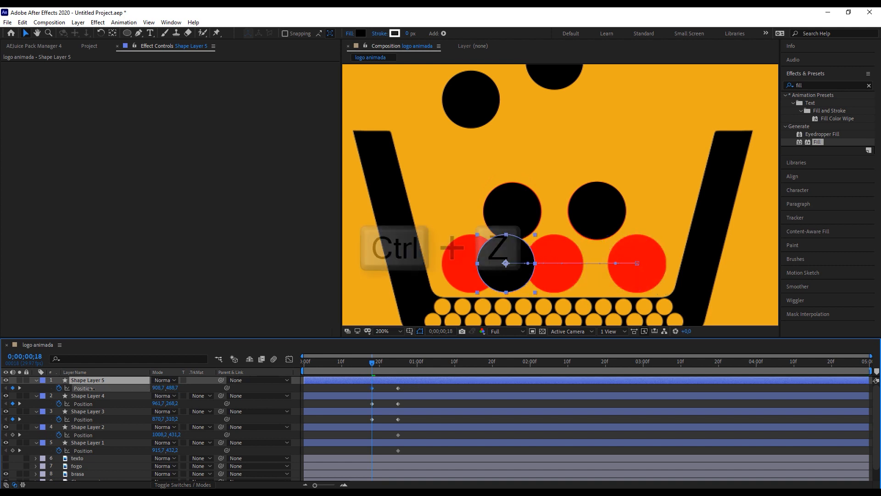
pyautogui.hotkey('ctrl', 'z')
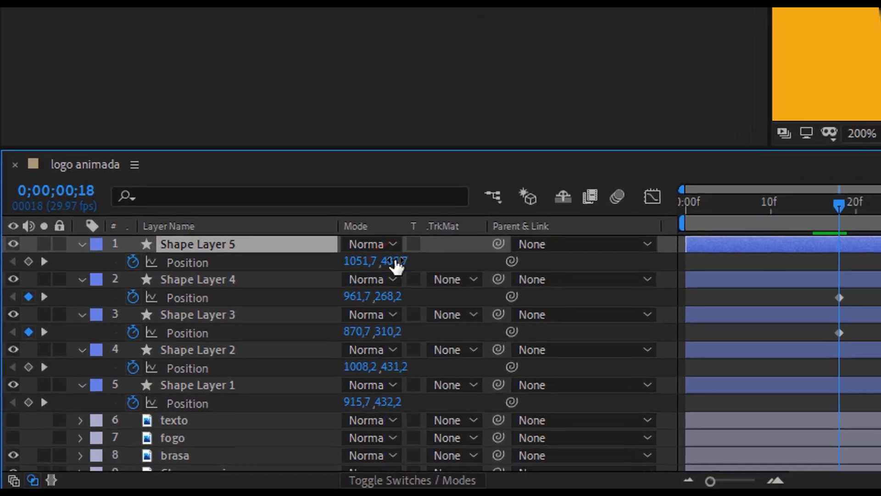
pyautogui.moveTo(396, 261); pyautogui.dragTo(195, 263)
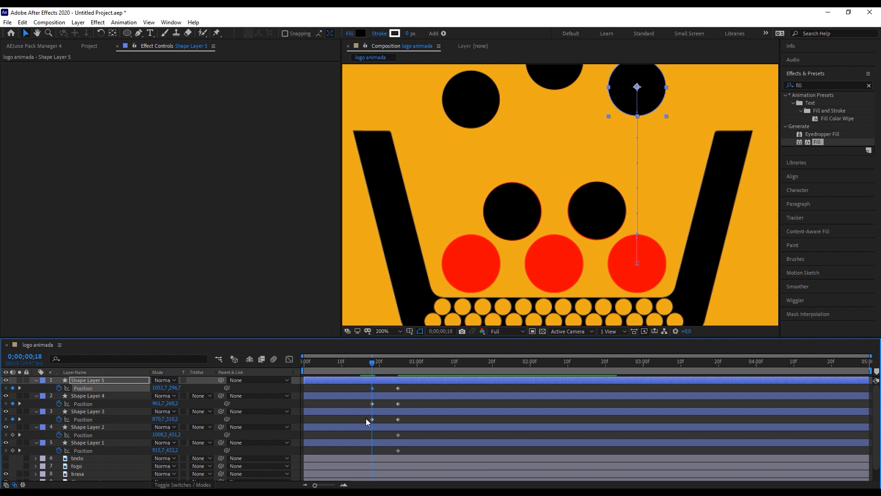
pyautogui.click(391, 364)
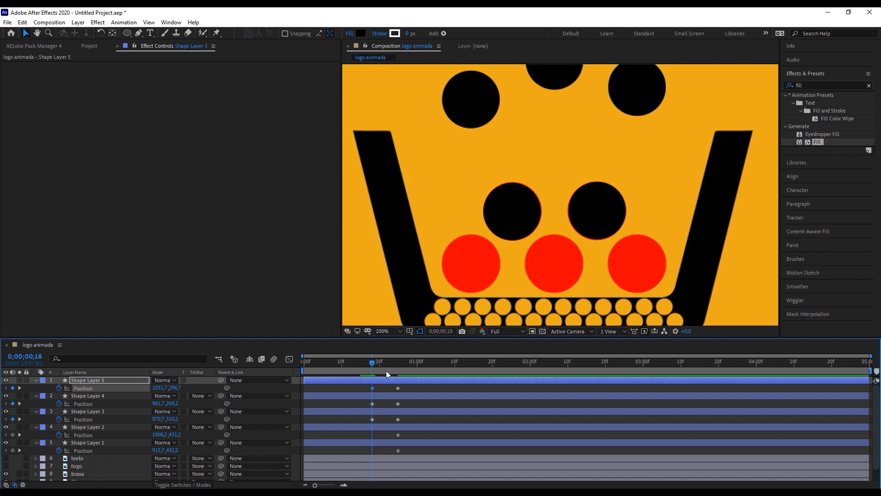
pyautogui.press('space')
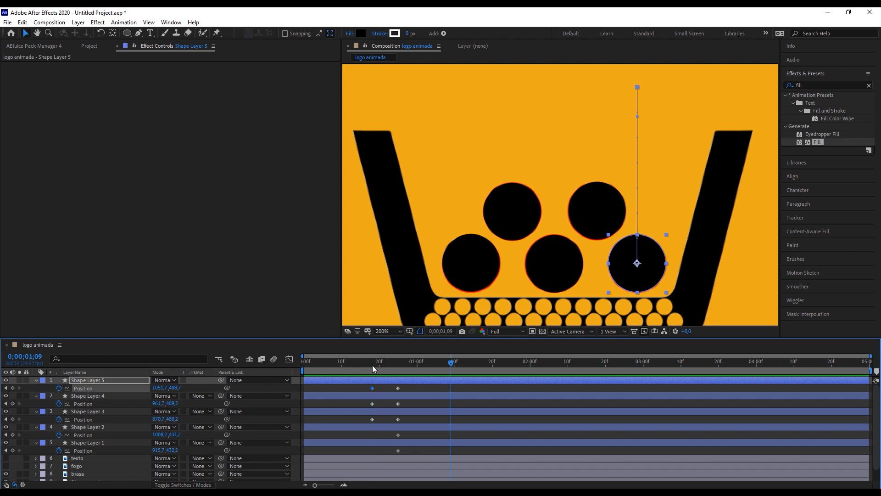
pyautogui.moveTo(376, 364); pyautogui.dragTo(374, 367)
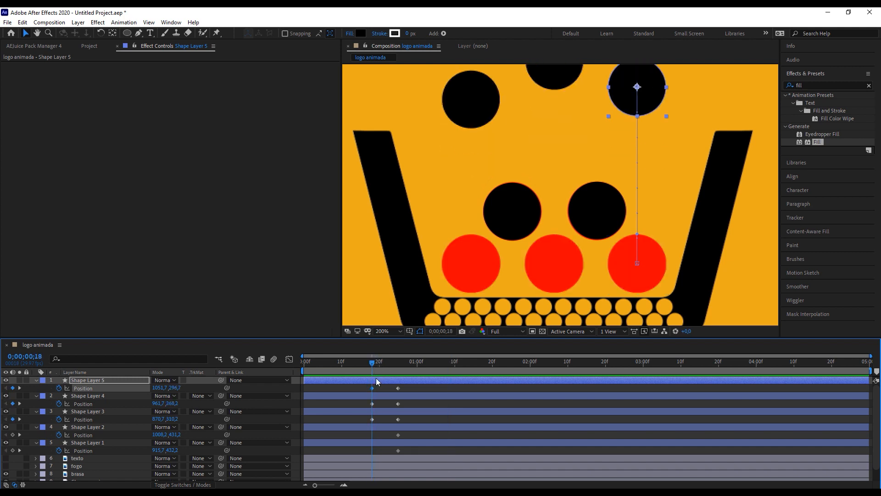
# Step: At 0;00;00;18, raise the upper-right circle to Y position 319,2 and the upper-left circle to 255,2
pyautogui.click(392, 427)
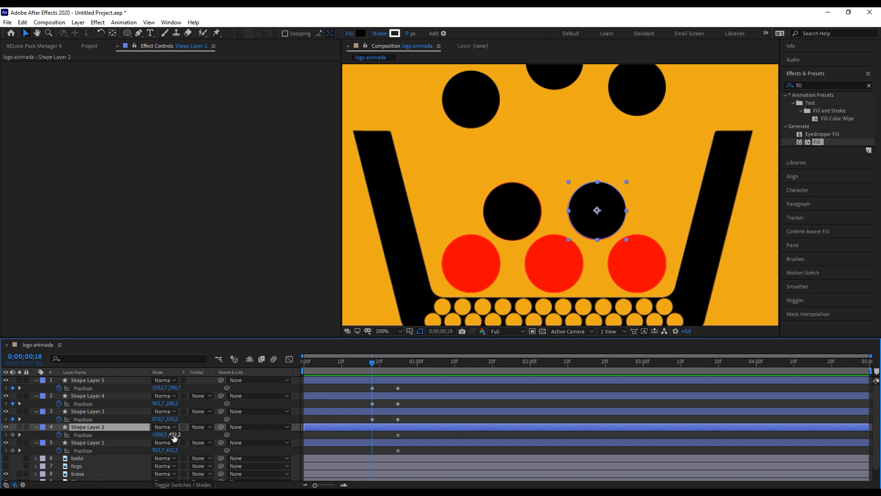
pyautogui.moveTo(174, 437); pyautogui.dragTo(125, 435)
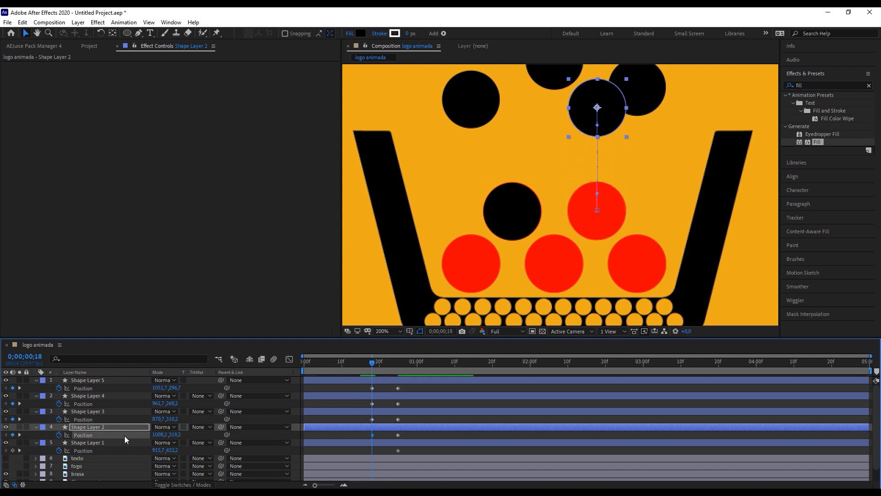
pyautogui.click(340, 443)
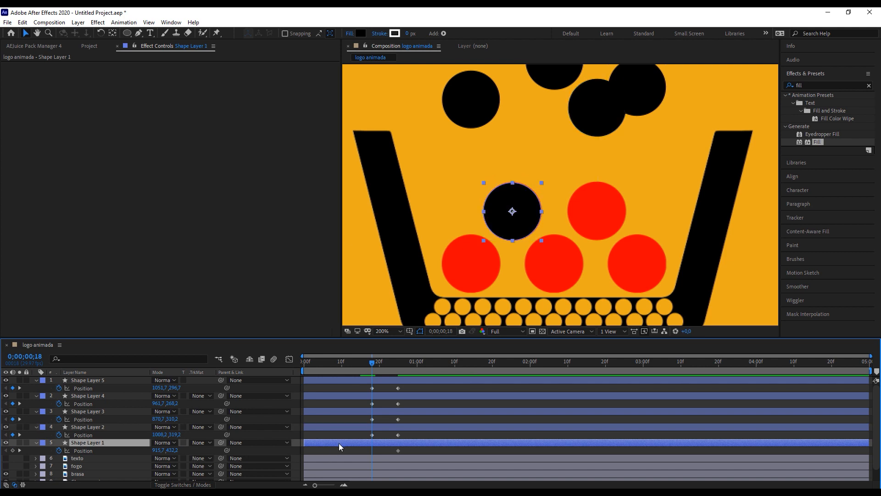
pyautogui.moveTo(173, 450); pyautogui.dragTo(83, 458)
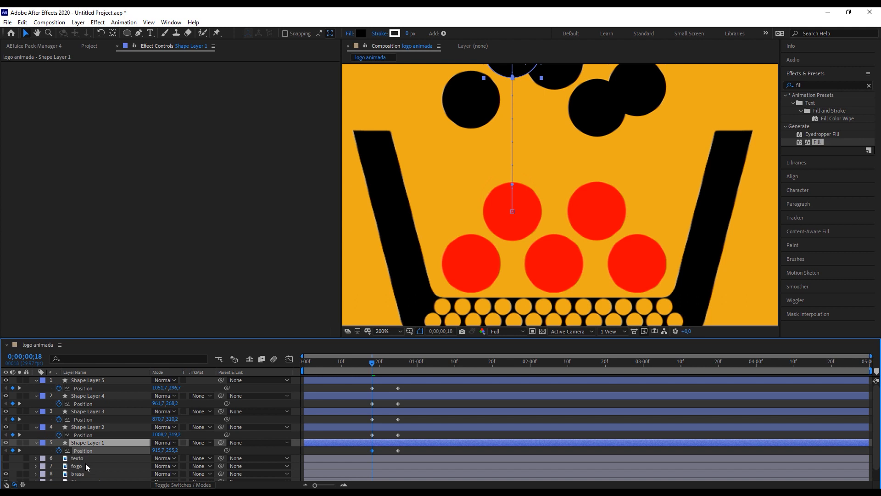
# Step: Shift the two upper circle layers, Shape Layer 1 and Shape Layer 2, together to start at about frame 16
pyautogui.press('shift')
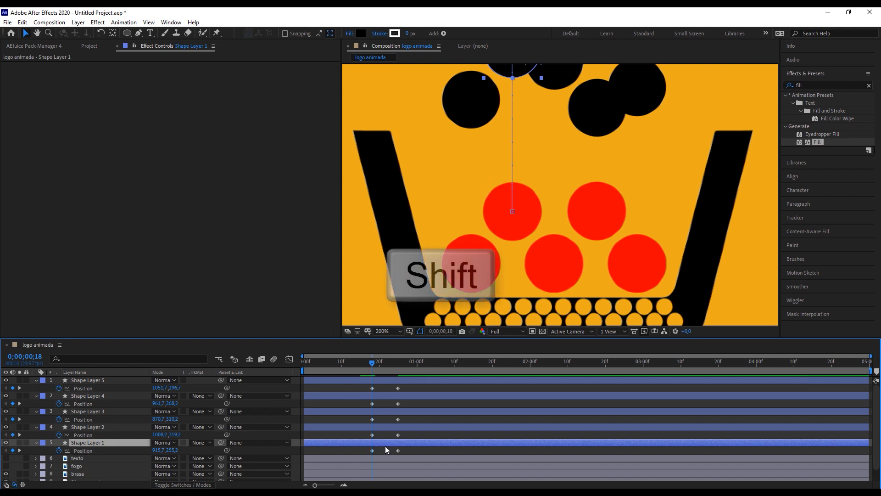
pyautogui.keyDown('shift'); pyautogui.click(388, 428); pyautogui.keyUp('shift')
pyautogui.moveTo(361, 432); pyautogui.dragTo(421, 431)
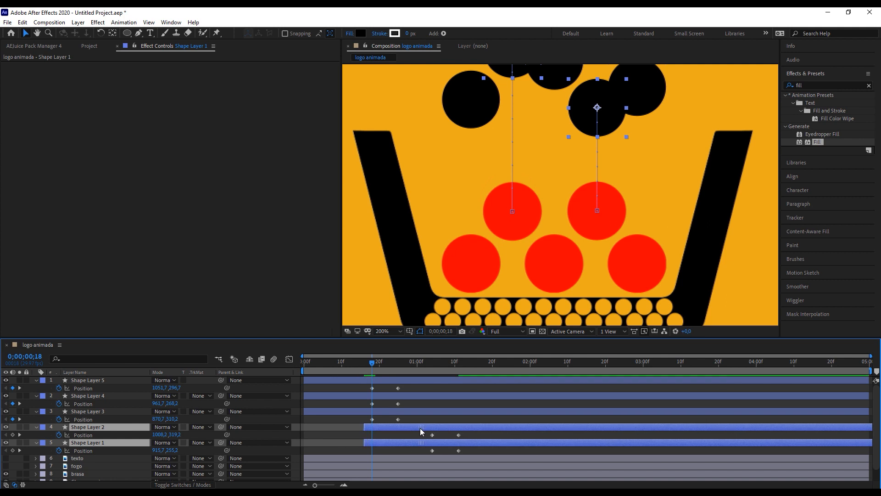
# Step: Stagger the bottom row by starting Shape Layer 4 at about frame 5 and Shape Layer 5 at about frame 9
pyautogui.click(382, 412)
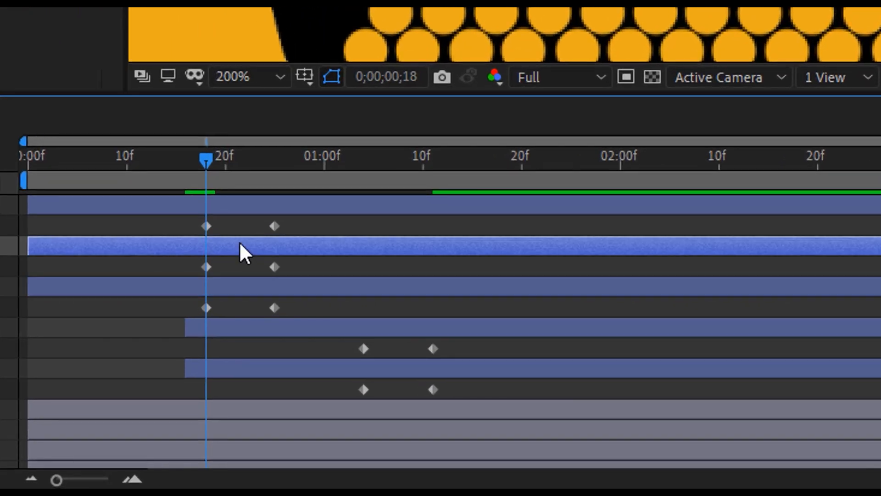
pyautogui.moveTo(241, 245); pyautogui.dragTo(284, 245)
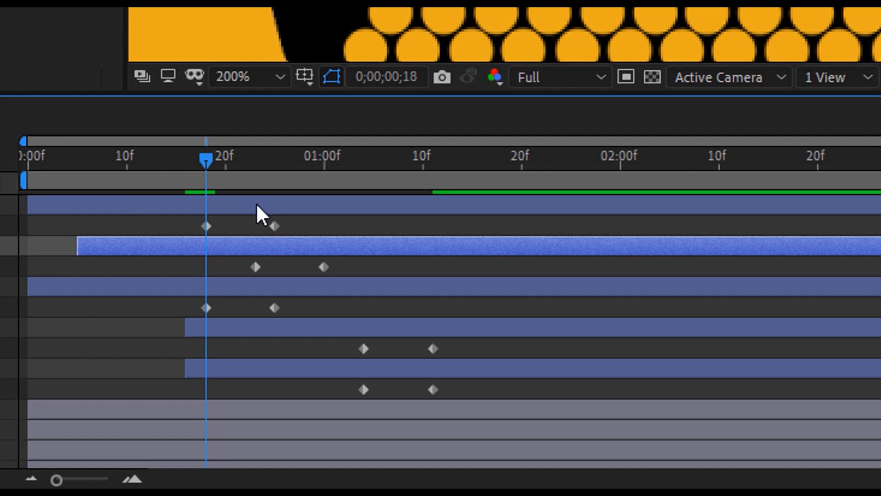
pyautogui.click(244, 205)
pyautogui.moveTo(284, 208); pyautogui.dragTo(327, 211)
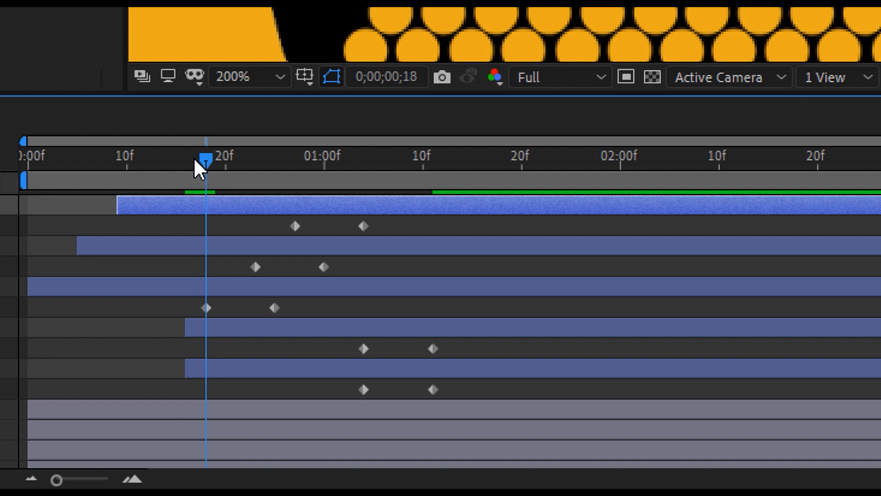
# Step: Preview the staggered fall of the circles from frame 14 and return to the start of the timeline
pyautogui.click(167, 159)
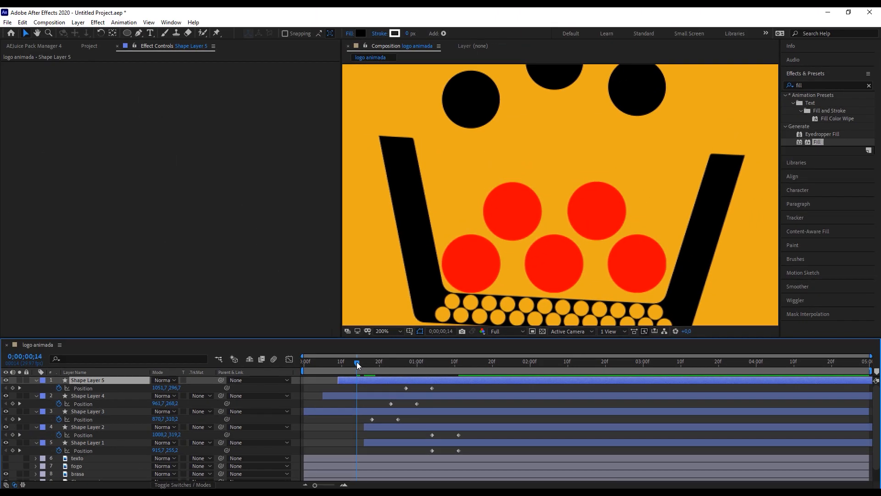
pyautogui.press('space')
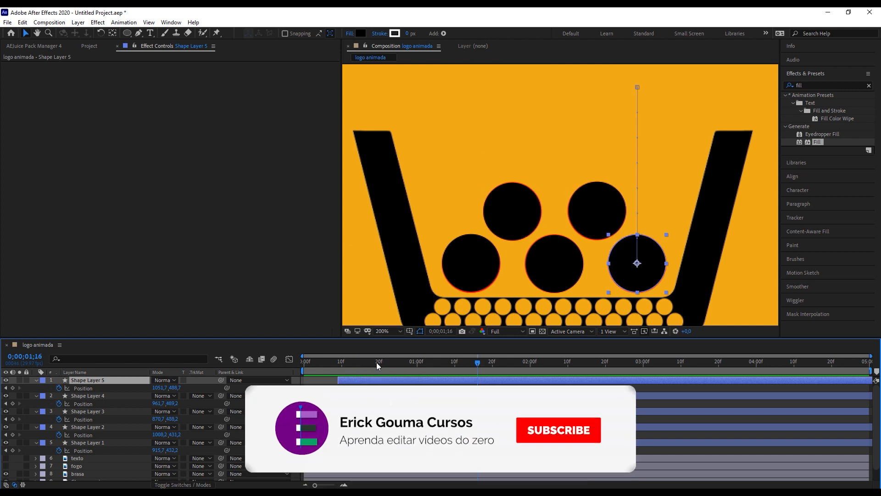
pyautogui.press('space')
pyautogui.moveTo(354, 365); pyautogui.dragTo(291, 371)
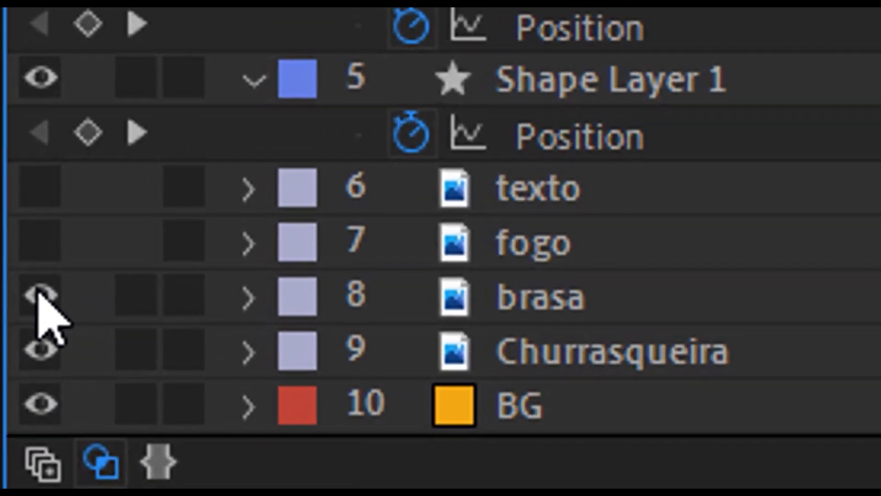
# Step: Hide the brasa layer and trim the start of Shape Layer 3 to about frame 17, just before its first Position keyframe
pyautogui.click(6, 474)
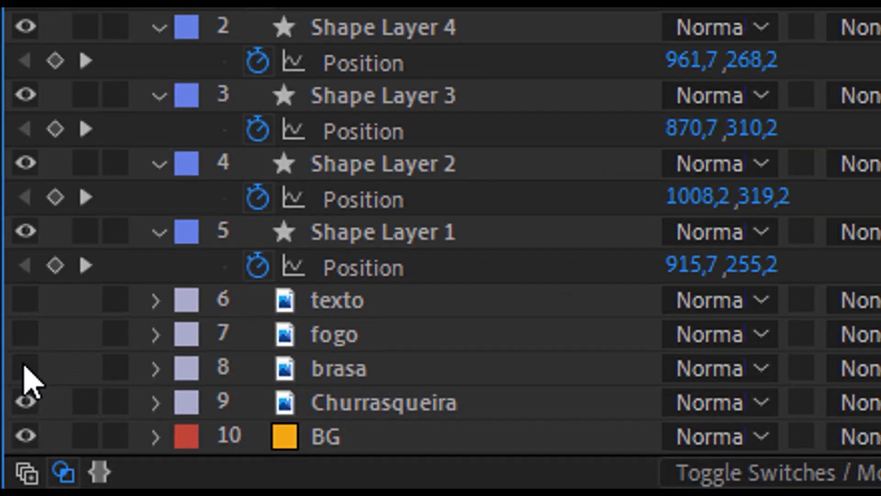
pyautogui.moveTo(303, 412); pyautogui.dragTo(366, 414)
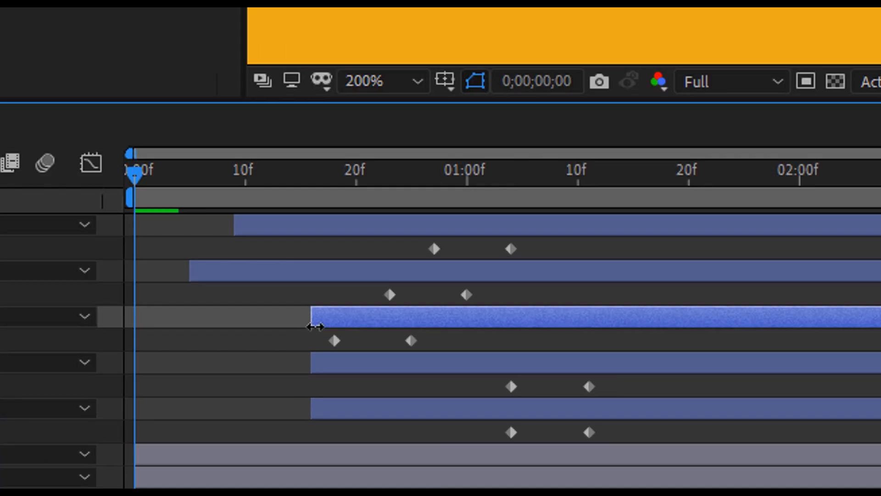
pyautogui.moveTo(315, 327); pyautogui.dragTo(321, 330)
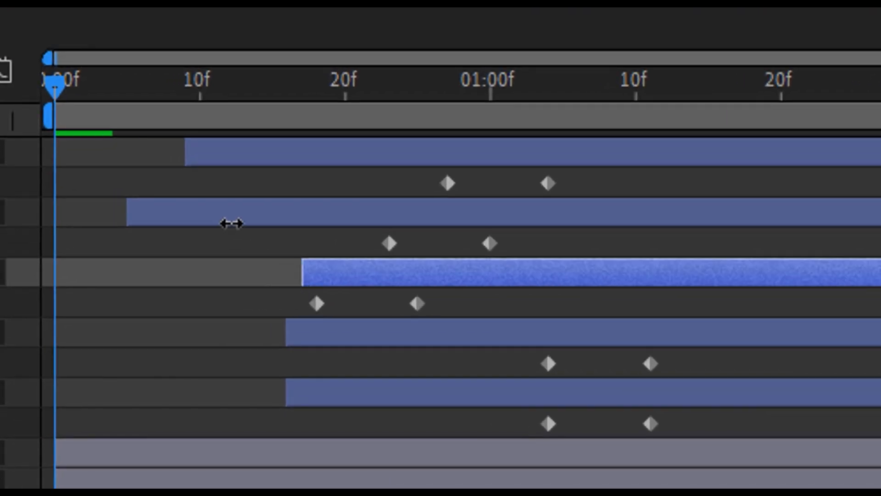
# Step: Trim the starts of Shape Layer 4 to frame 23 and Shape Layer 5 to frame 27, matching their first Position keyframes
pyautogui.click(222, 214)
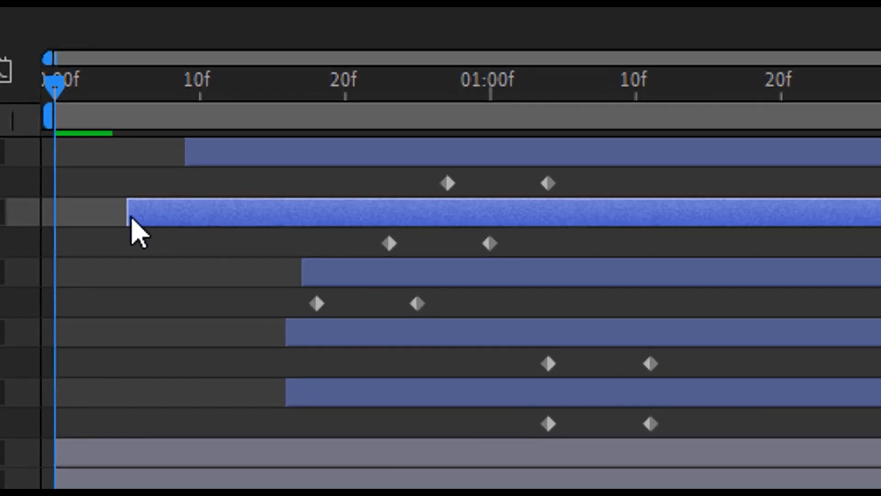
pyautogui.moveTo(120, 207); pyautogui.dragTo(389, 212)
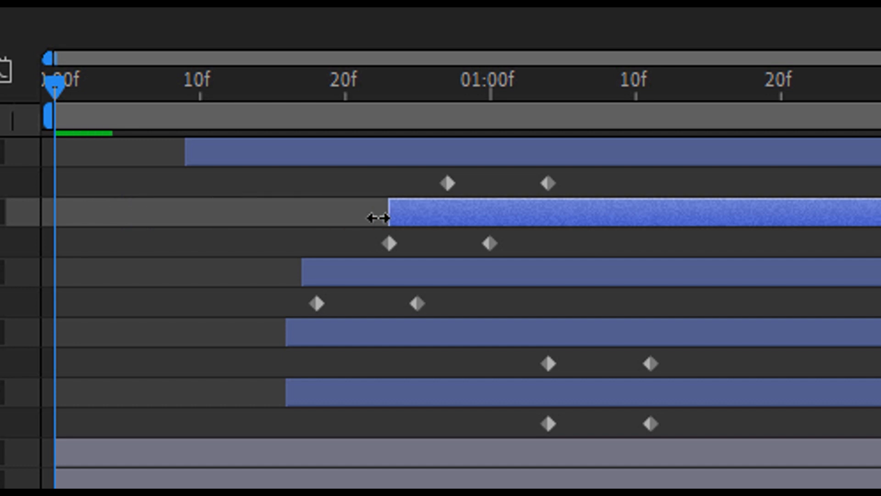
pyautogui.click(208, 156)
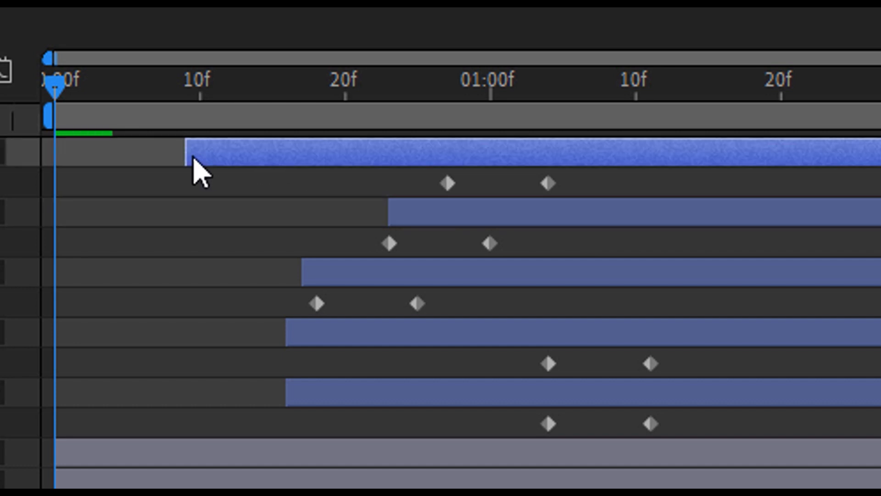
pyautogui.moveTo(189, 149); pyautogui.dragTo(438, 163)
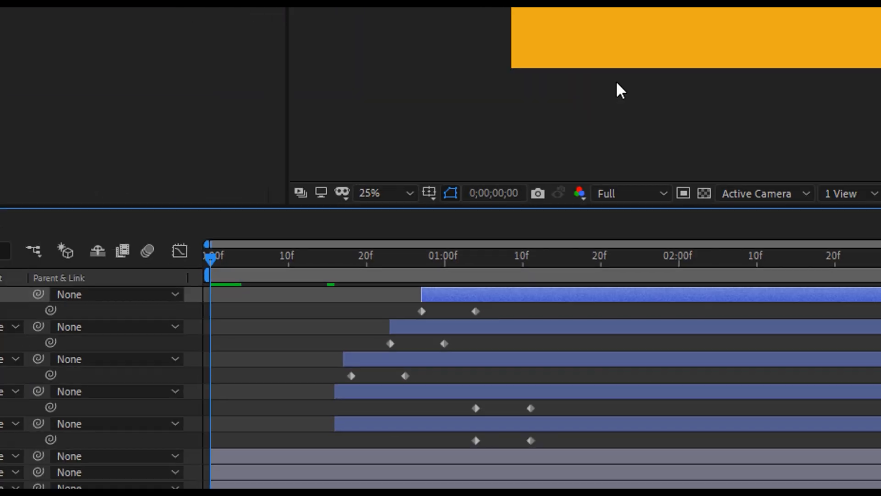
# Step: Preview the falling circles from the beginning and again from 0;00;00;14
pyautogui.press('space')
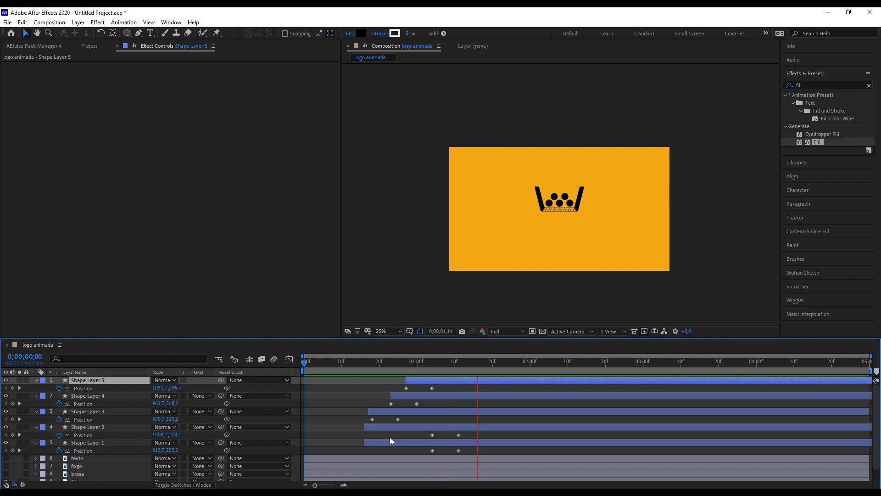
pyautogui.press('space')
pyautogui.moveTo(365, 366); pyautogui.dragTo(357, 368)
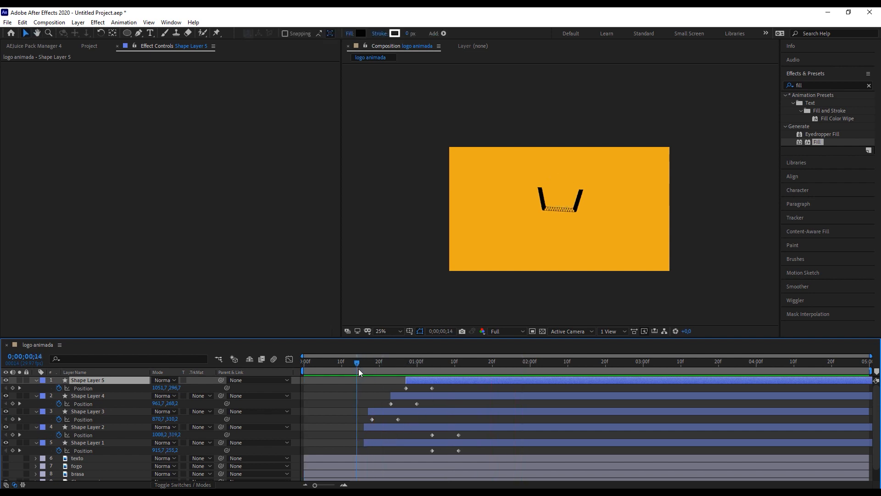
pyautogui.press('space')
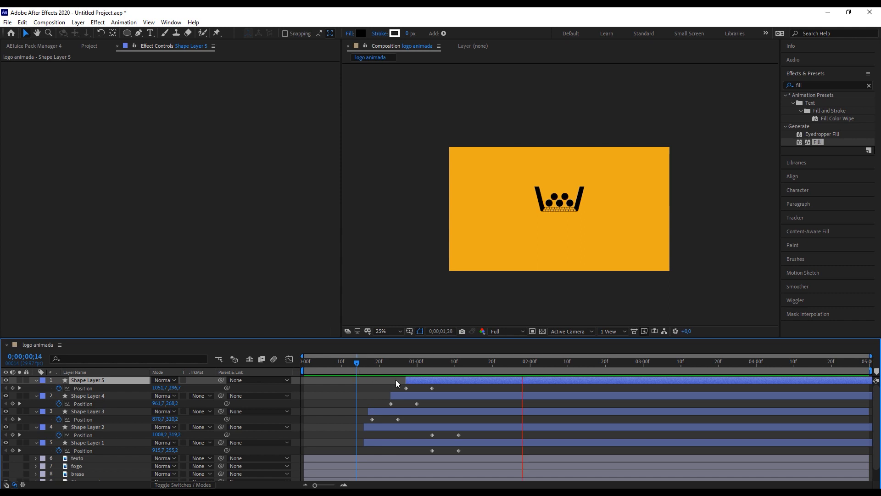
# Step: Split Shape Layer 2 at 0;00;01;04 and delete the part before that frame
pyautogui.click(432, 363)
pyautogui.click(437, 431)
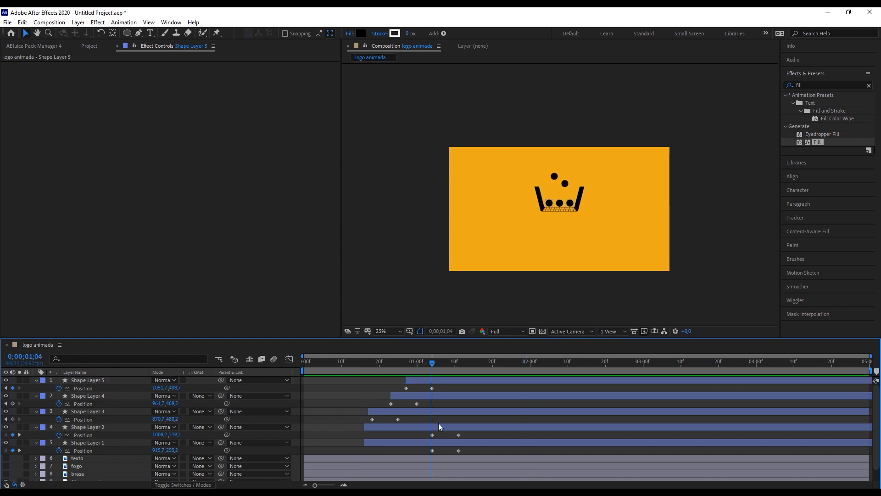
pyautogui.click(426, 427)
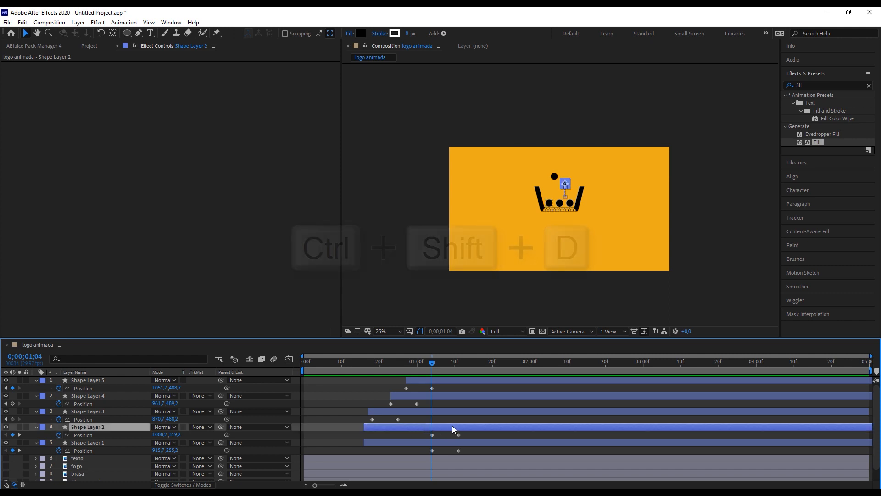
pyautogui.hotkey('ctrl', 'shift', 'd')
pyautogui.click(421, 434)
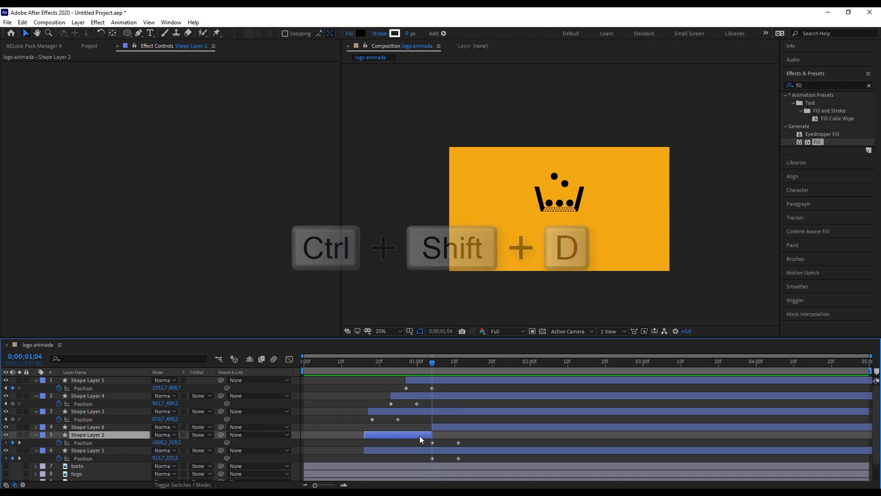
pyautogui.press('Delete')
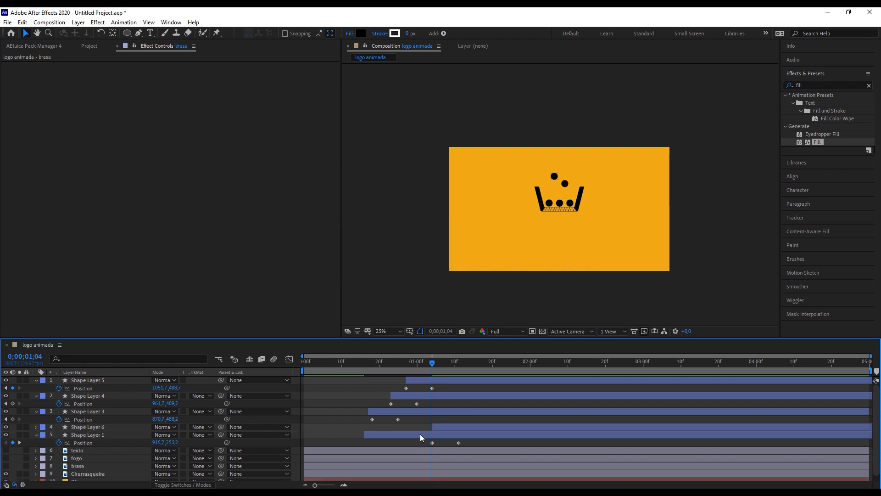
# Step: Split Shape Layer 1 at 0;00;01;04 and delete its earlier part
pyautogui.click(426, 435)
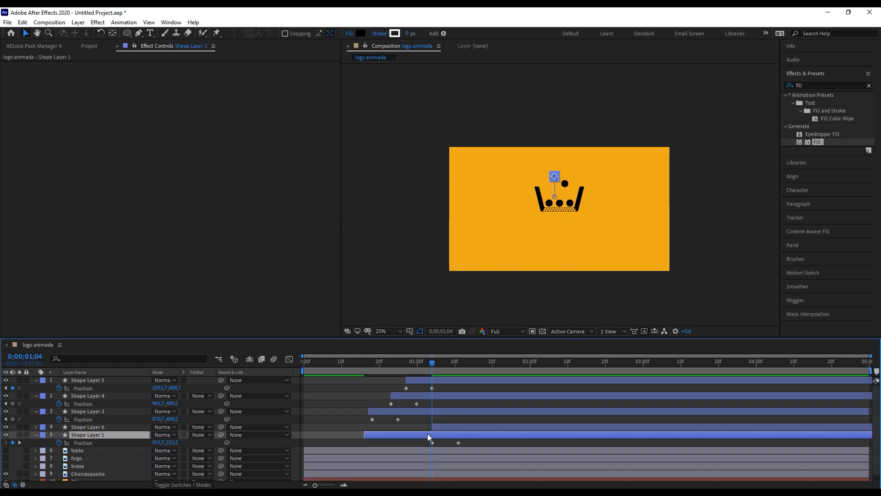
pyautogui.hotkey('ctrl', 'shift', 'd')
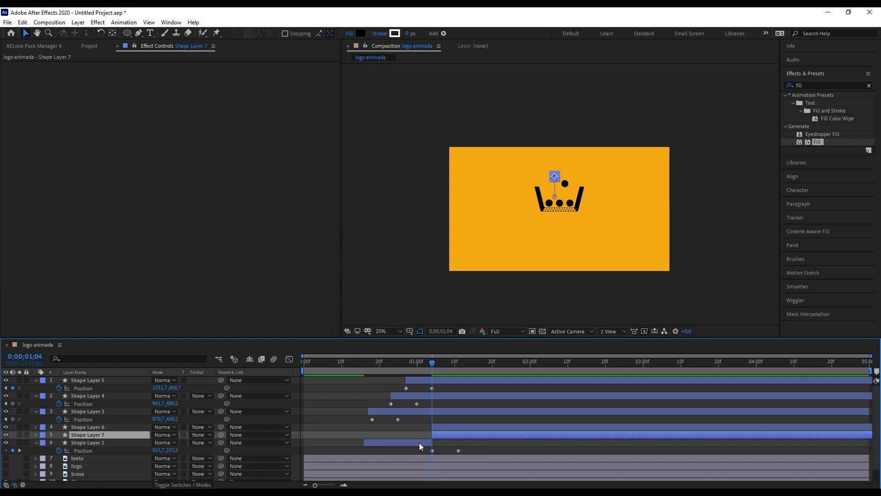
pyautogui.click(419, 443)
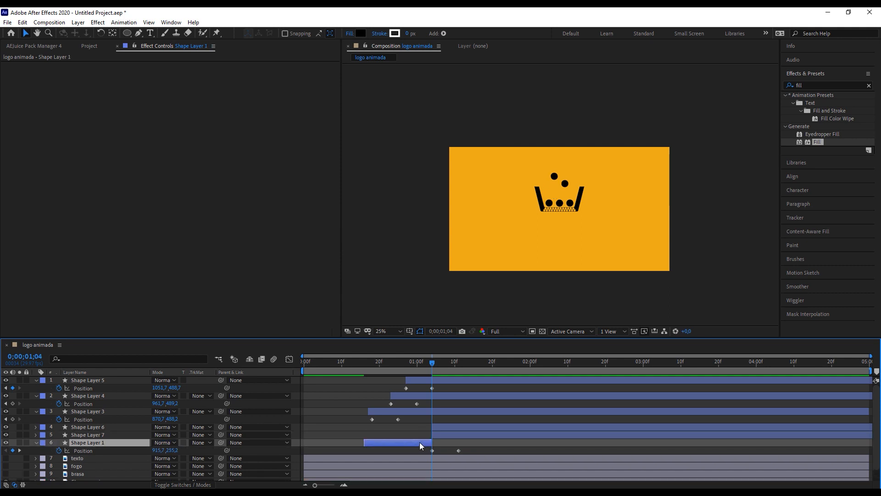
pyautogui.press('Delete')
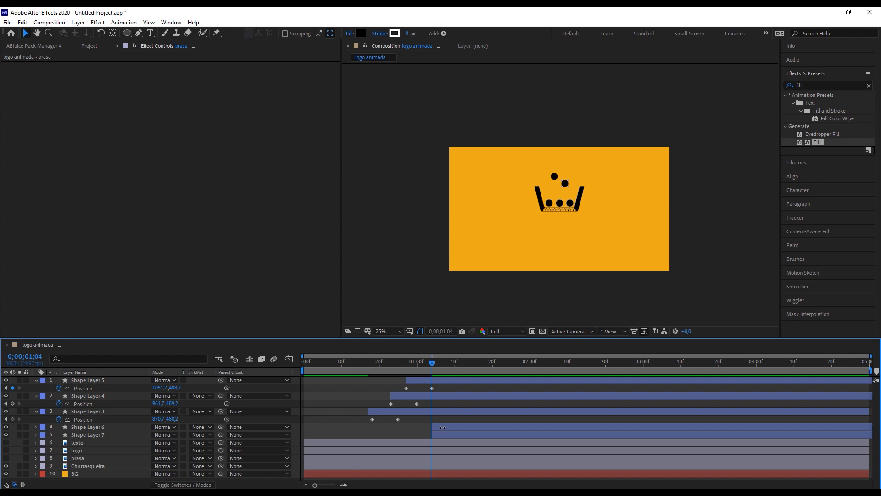
# Step: Show the Position keyframes of Shape Layer 6 and Shape Layer 7, and shift Shape Layer 6 to start at about 0;00;01;07
pyautogui.click(450, 429)
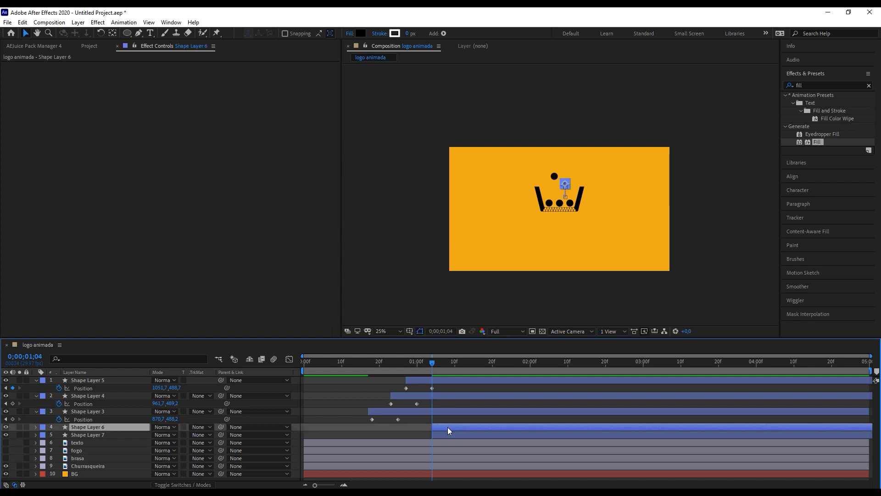
pyautogui.keyDown('shift'); pyautogui.click(450, 434); pyautogui.keyUp('shift')
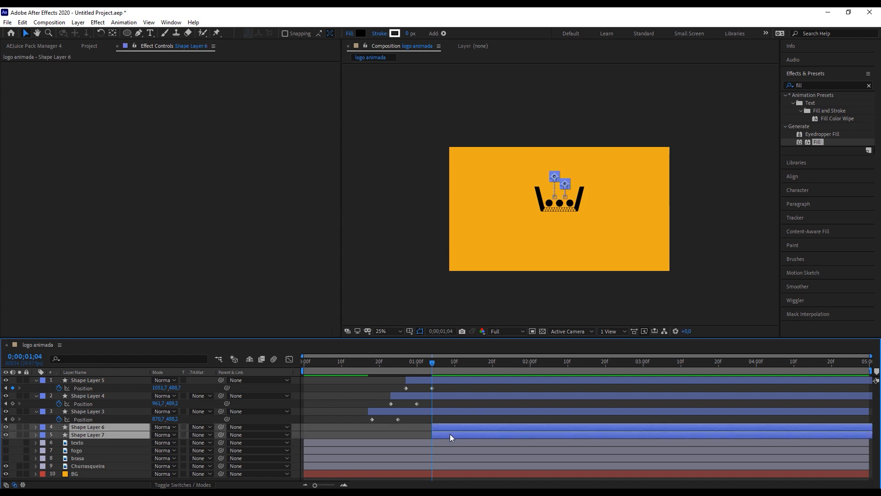
pyautogui.press('p')
pyautogui.click(481, 434)
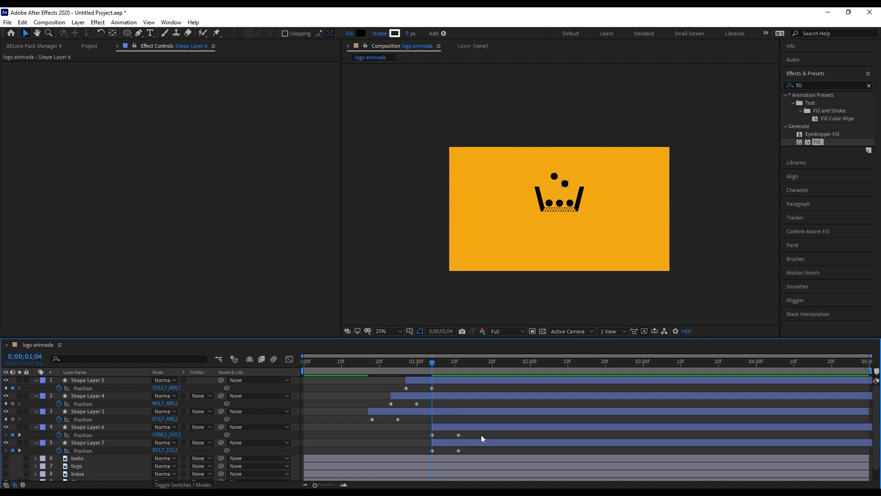
pyautogui.moveTo(462, 430); pyautogui.dragTo(465, 430)
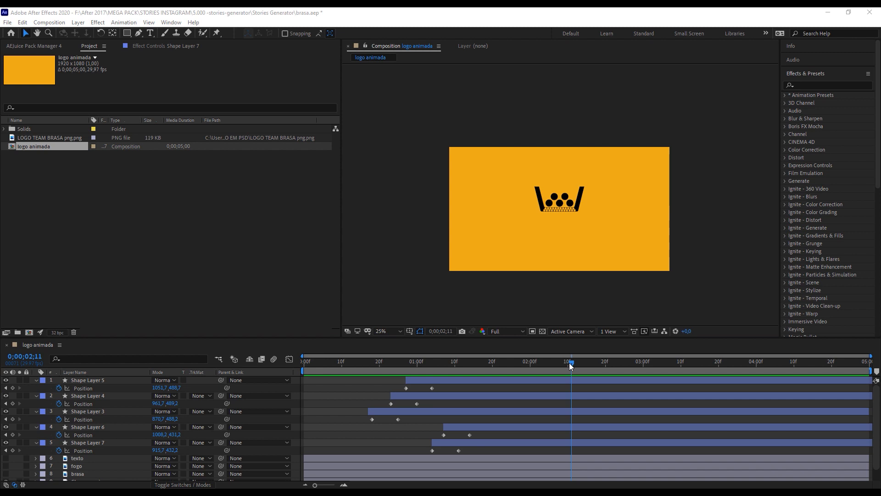
# Step: Give Shape Layer 3 a small bounce: raise it slightly at 0;00;00;28 and paste its frame 25 landing keyframe at 0;00;01;01
pyautogui.moveTo(569, 363); pyautogui.dragTo(409, 367)
pyautogui.click(399, 413)
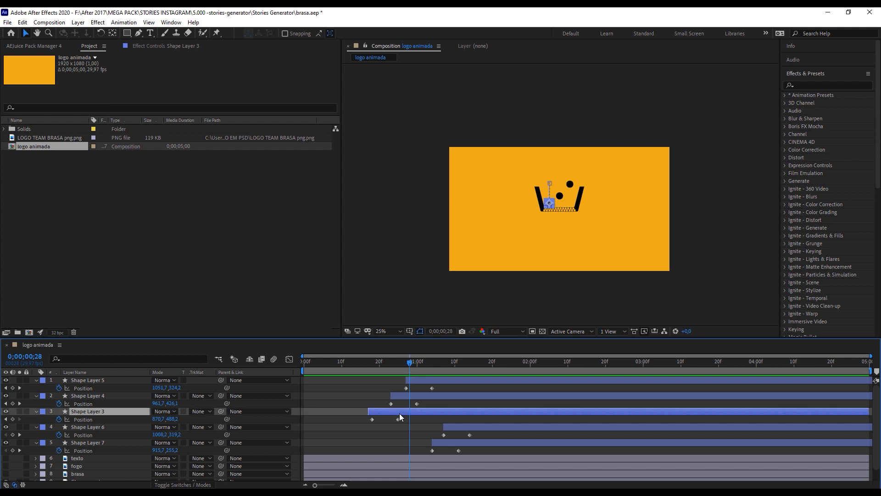
pyautogui.scroll(6, 556, 197)
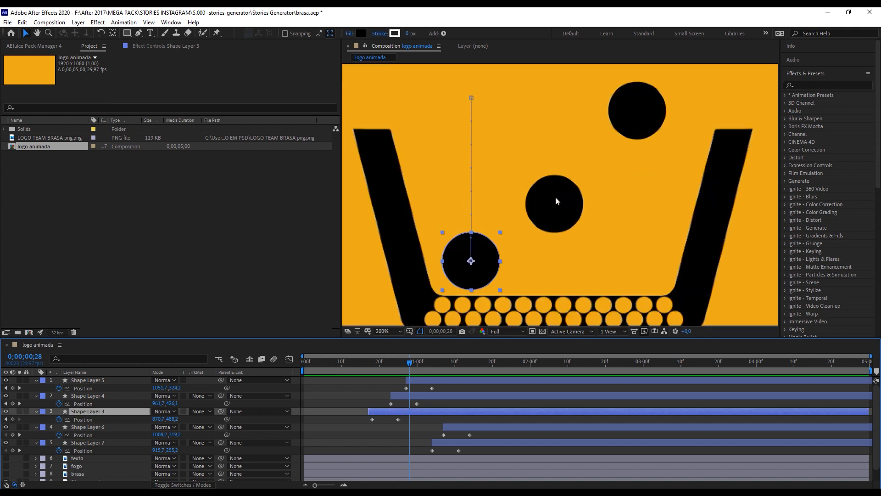
pyautogui.scroll(-2, 555, 197)
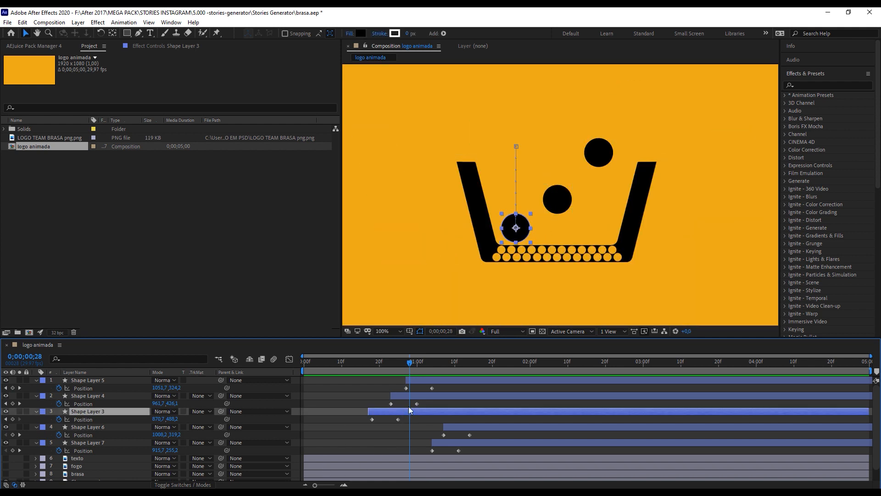
pyautogui.moveTo(176, 421); pyautogui.dragTo(166, 423)
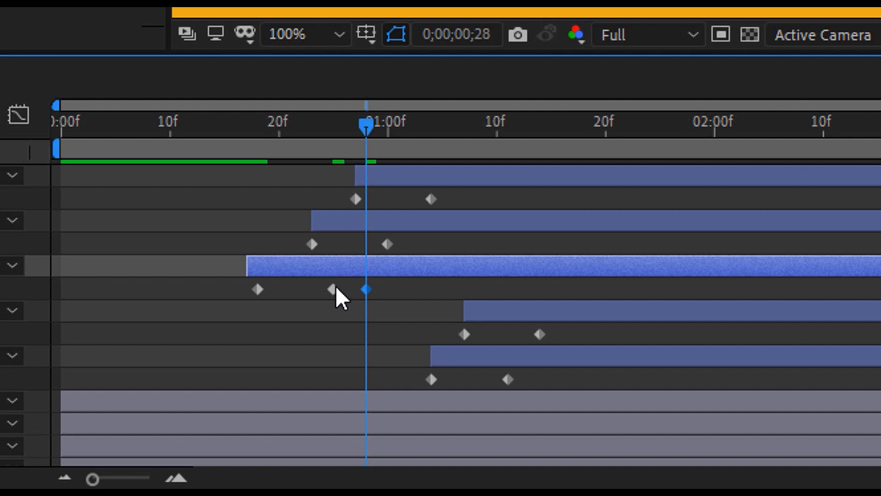
pyautogui.click(333, 289)
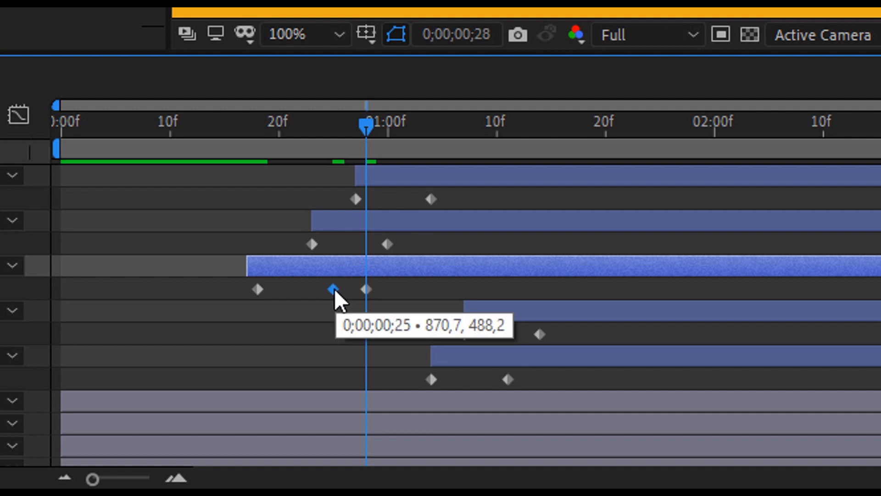
pyautogui.moveTo(363, 123); pyautogui.dragTo(389, 138)
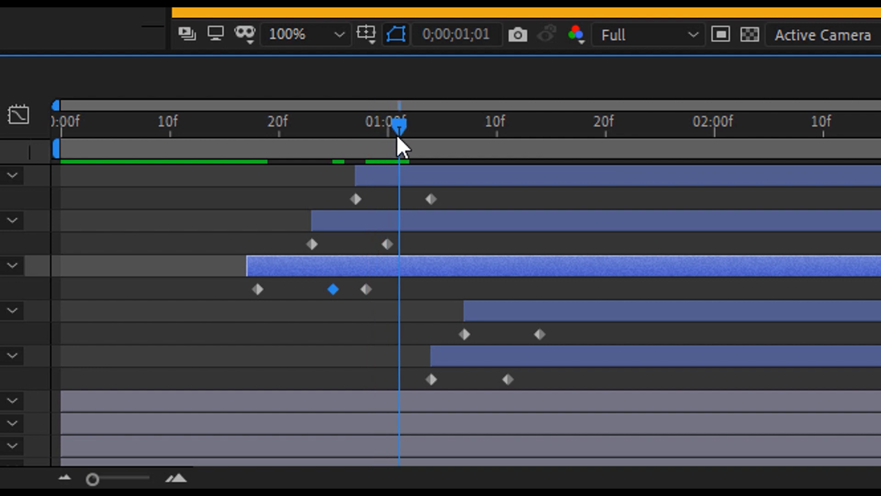
pyautogui.hotkey('ctrl', 'v')
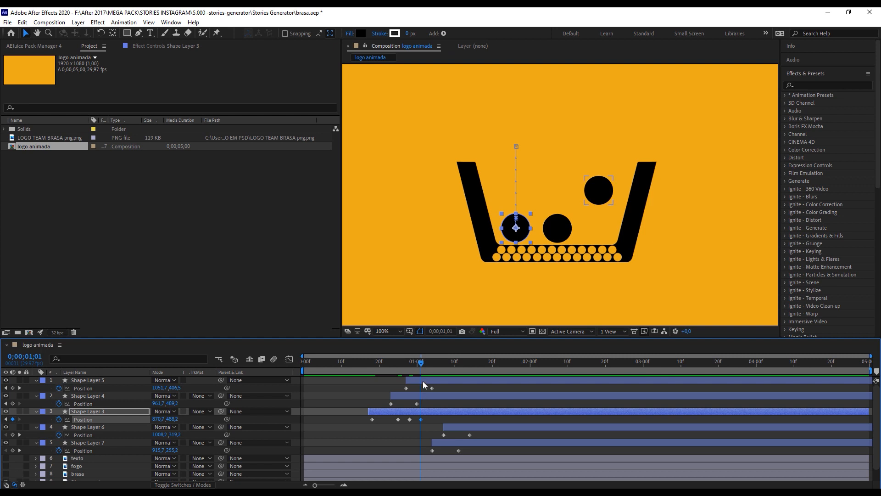
# Step: Give Shape Layer 4 a small bounce: set its Y position to 472,2 at 0;00;01;03 and paste its landing keyframe at 0;00;01;06
pyautogui.moveTo(419, 370)
pyautogui.mouseDown()
pyautogui.moveTo(397, 362)
pyautogui.moveTo(375, 369)
pyautogui.moveTo(427, 379)
pyautogui.mouseUp()
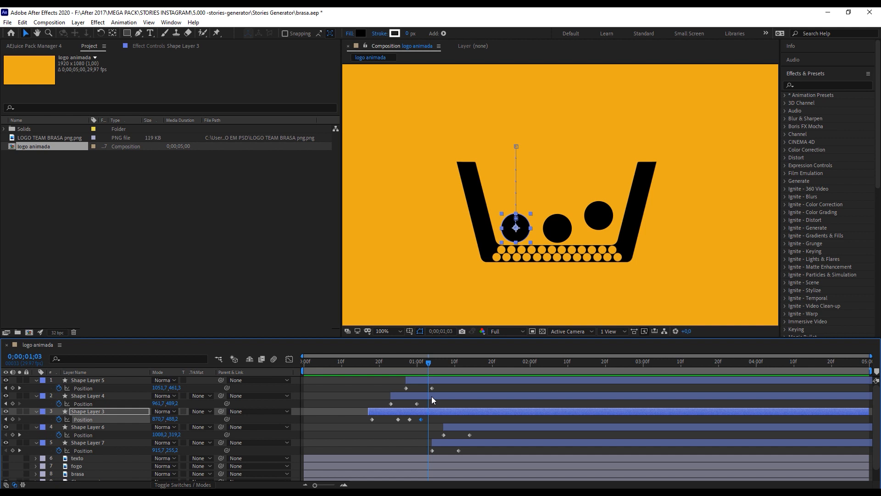
pyautogui.click(431, 395)
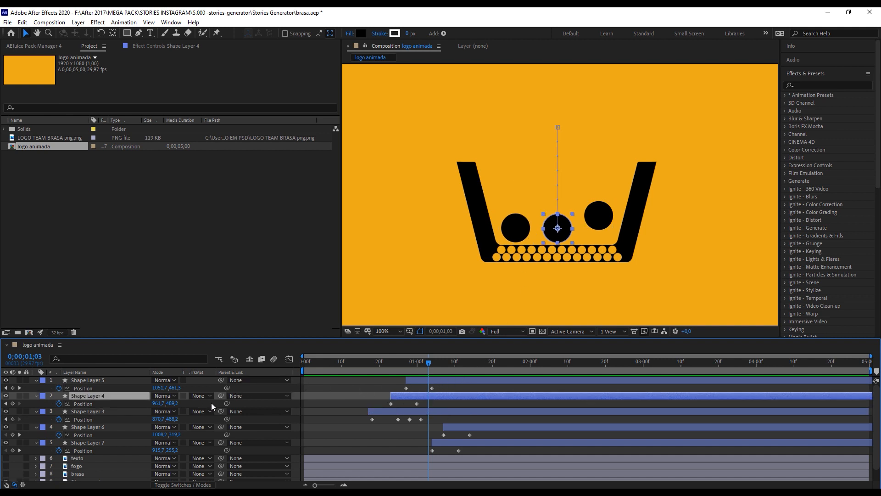
pyautogui.moveTo(177, 407); pyautogui.dragTo(167, 405)
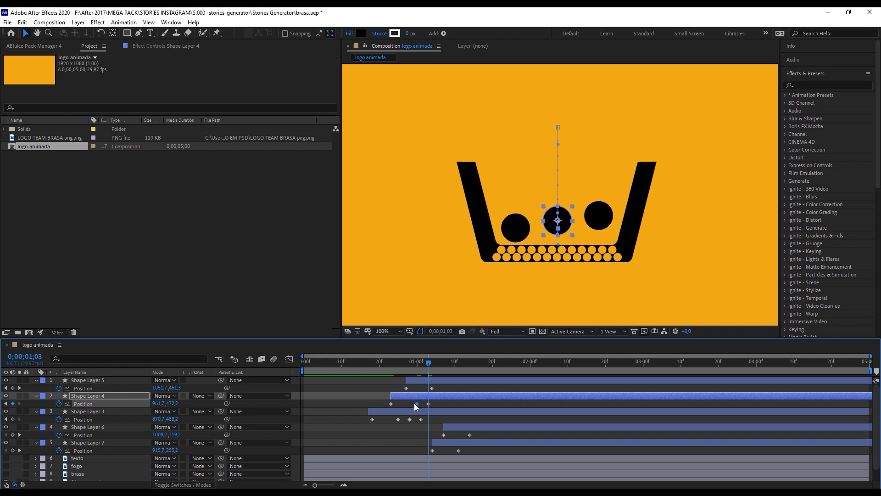
pyautogui.moveTo(431, 364); pyautogui.dragTo(440, 365)
pyautogui.hotkey('ctrl', 'v')
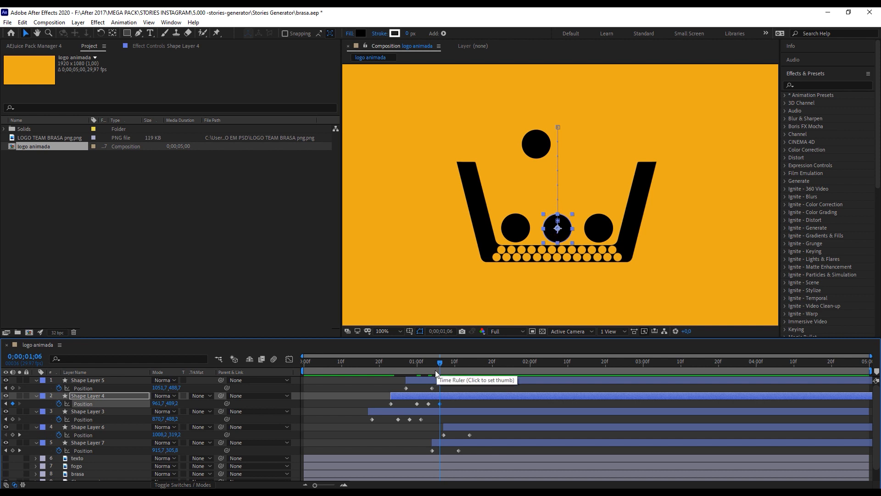
# Step: Raise Shape Layer 5 to Y position 473,7 at 0;00;01;06 and select its landing keyframe for reuse a few frames further on
pyautogui.click(442, 379)
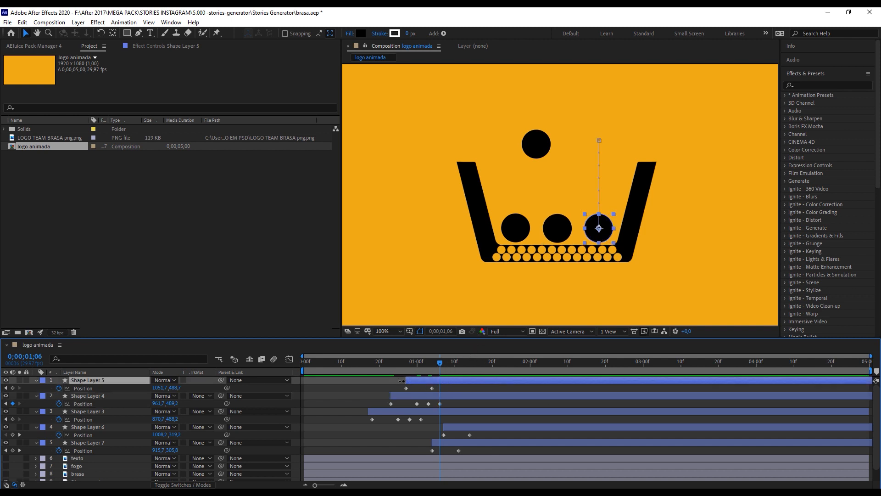
pyautogui.moveTo(175, 388); pyautogui.dragTo(168, 388)
pyautogui.click(433, 388)
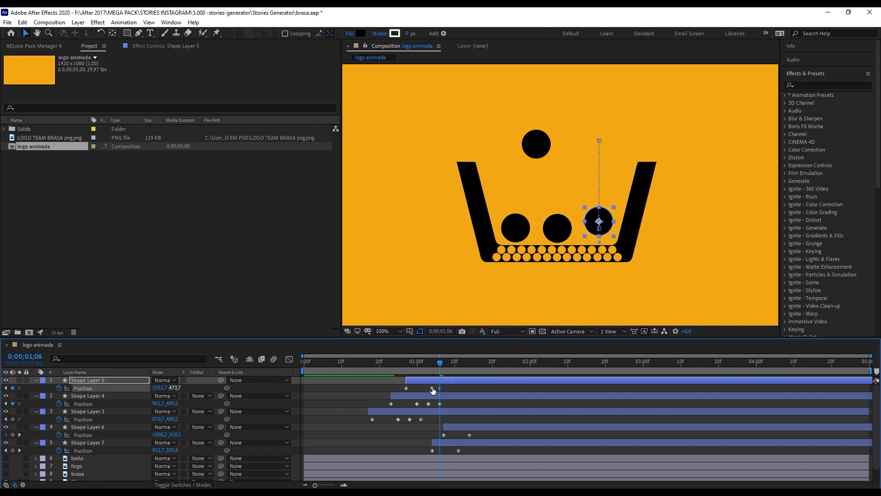
pyautogui.moveTo(443, 361); pyautogui.dragTo(451, 362)
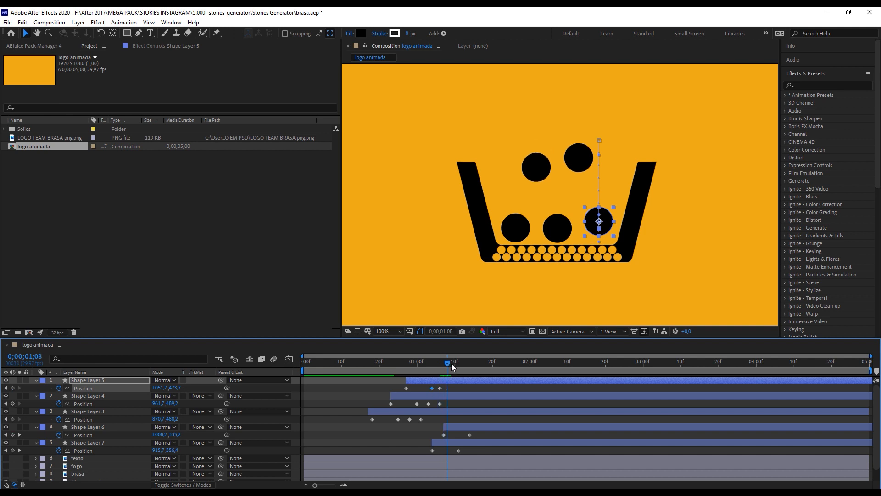
# Step: Paste the copied Position keyframe onto Shape Layer 5 at 0;00;01;08 and preview the falling coals animation
pyautogui.hotkey('ctrl', 'v')
pyautogui.moveTo(448, 363); pyautogui.dragTo(344, 369)
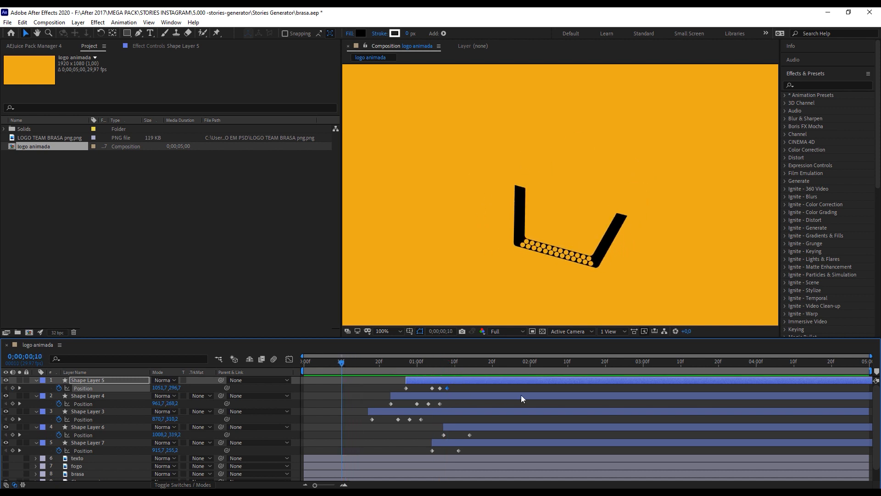
pyautogui.press('space')
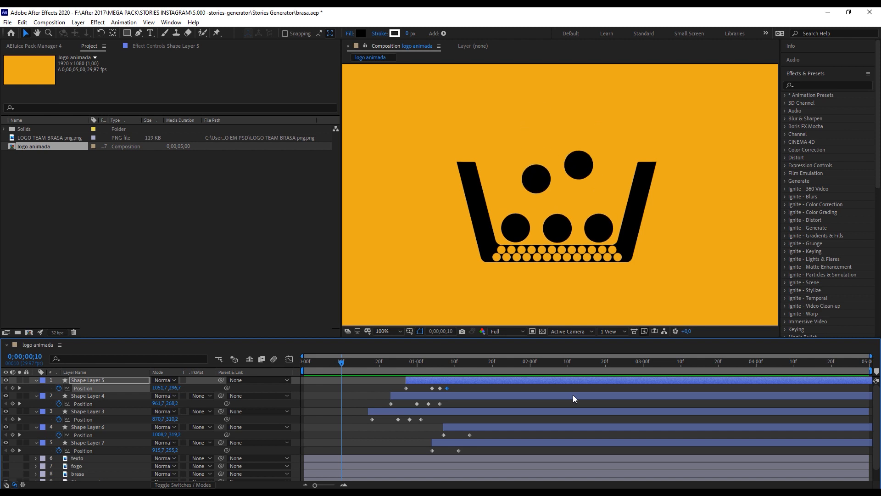
pyautogui.press('space')
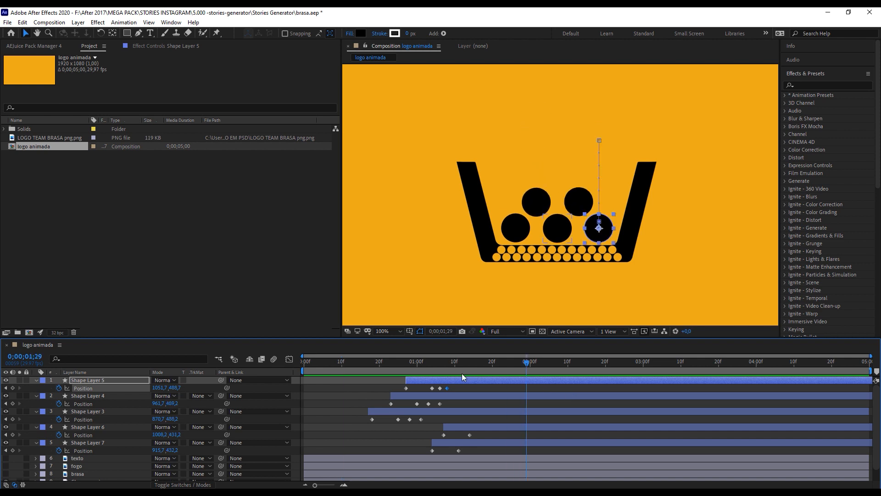
pyautogui.moveTo(448, 370); pyautogui.dragTo(359, 385)
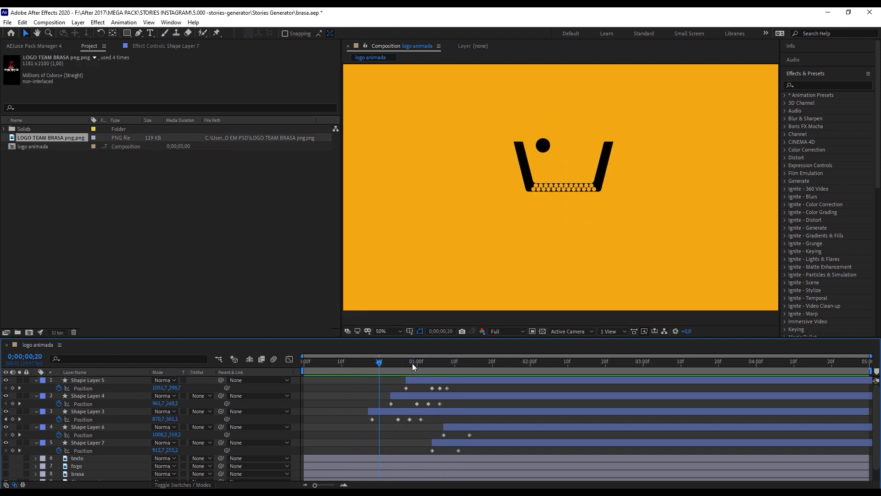
pyautogui.moveTo(412, 362); pyautogui.dragTo(478, 380)
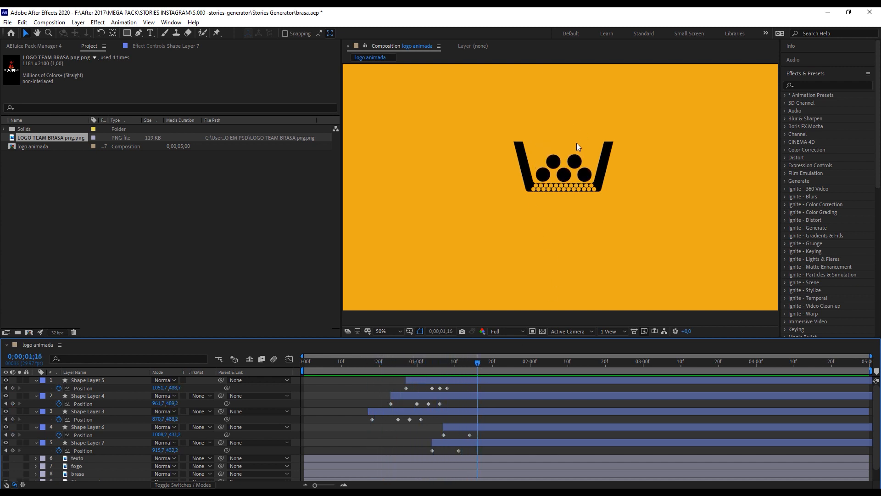
# Step: Pre-compose the five coal layers, Shape Layers 3 to 7, into a composition named "carváo animado", adjusting its duration to the layers' time span
pyautogui.click(473, 446)
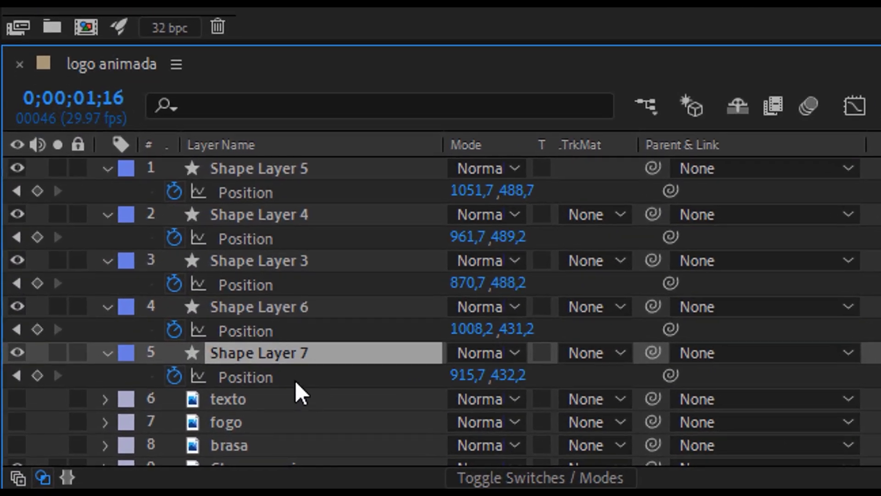
pyautogui.press('shift')
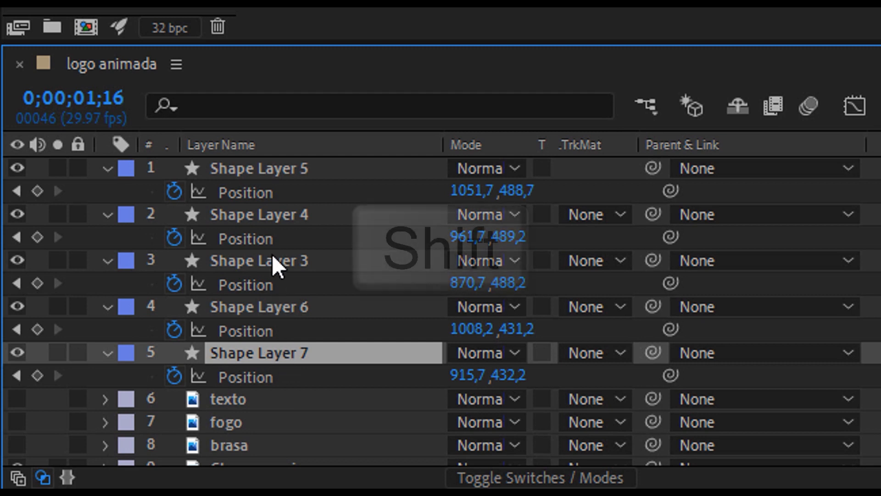
pyautogui.keyDown('shift'); pyautogui.click(266, 177); pyautogui.keyUp('shift')
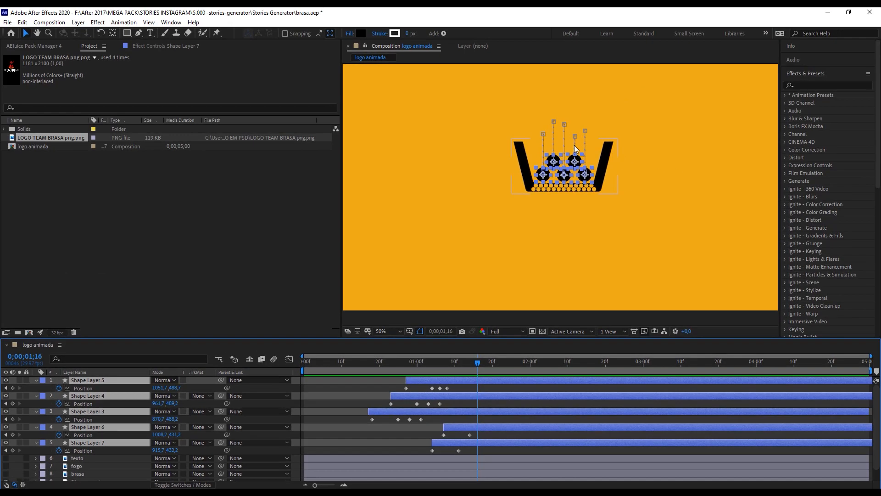
pyautogui.scroll(4, 574, 145)
pyautogui.scroll(-4, 574, 144)
pyautogui.hotkey('ctrl', 'shift', 'c')
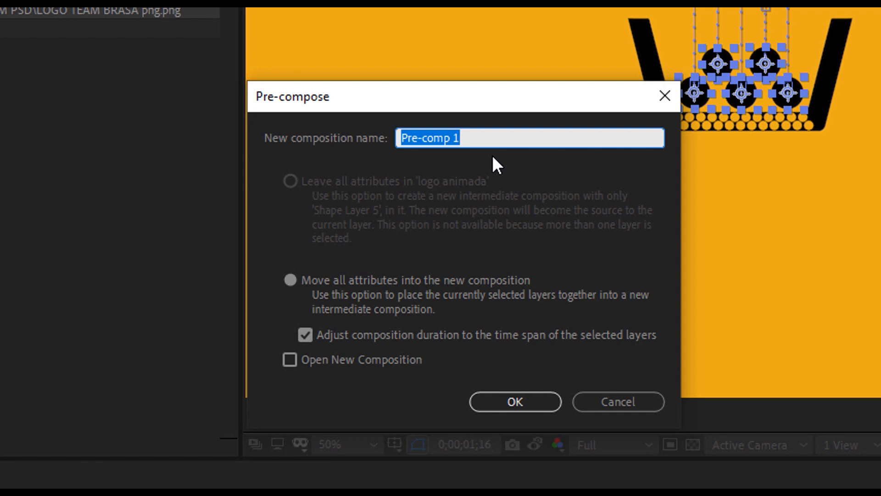
pyautogui.write('carváo animado')
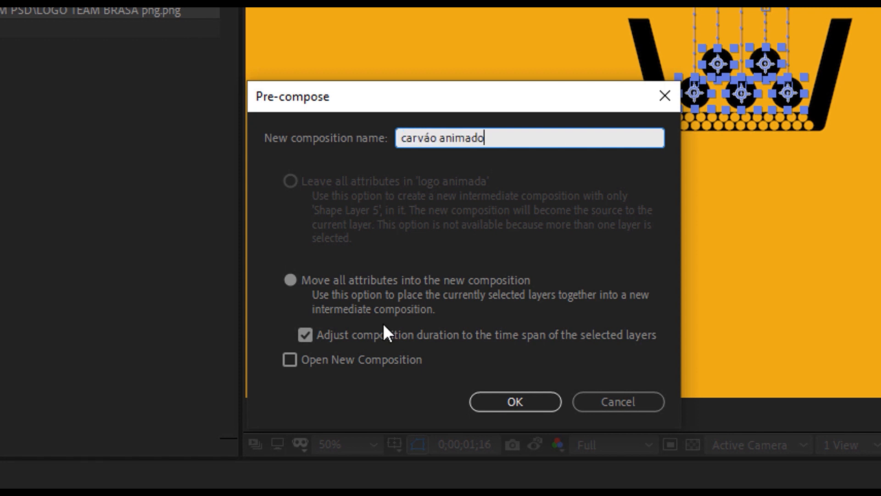
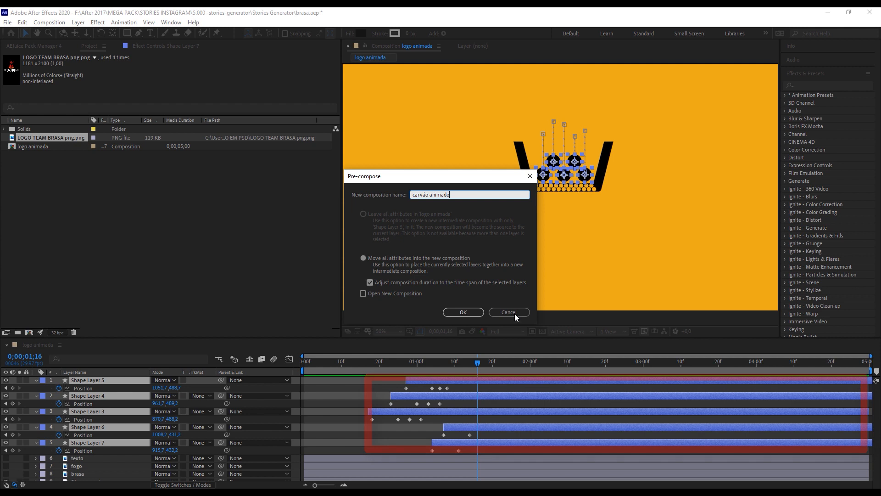
pyautogui.click(462, 313)
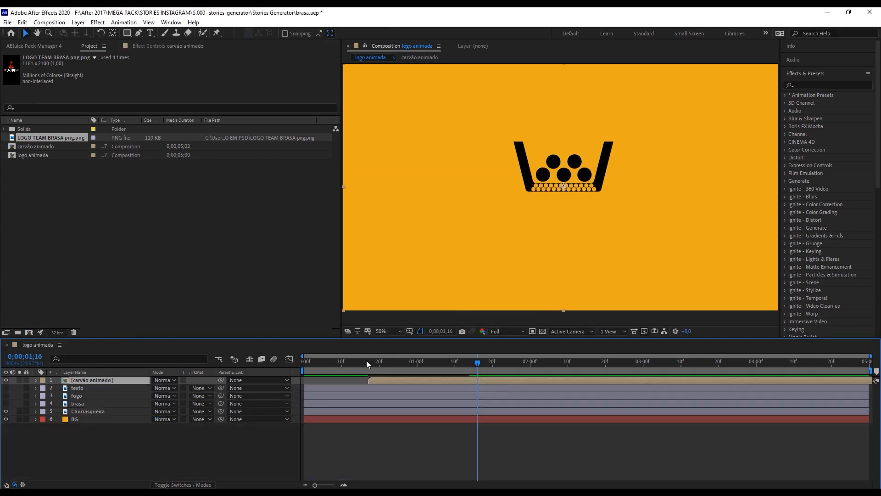
# Step: Apply the Fill effect to the carváo animado layer and check its color setting without changing it
pyautogui.moveTo(370, 373); pyautogui.dragTo(475, 368)
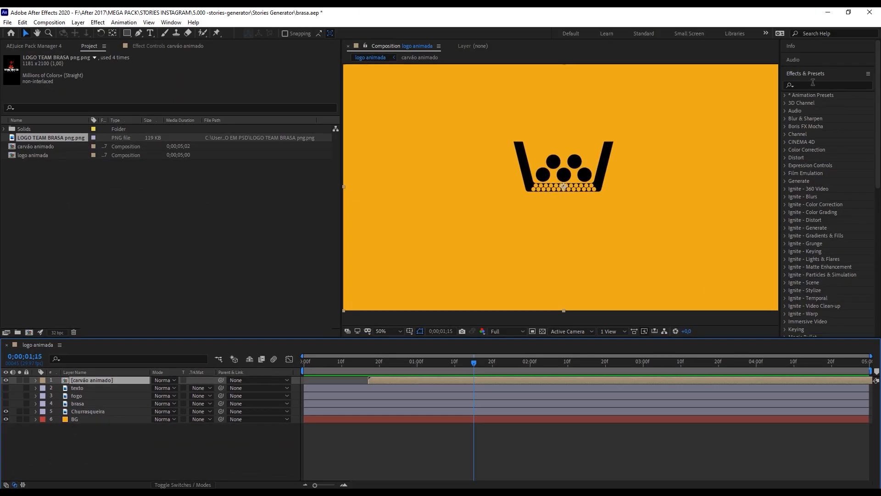
pyautogui.click(812, 85)
pyautogui.write('fill')
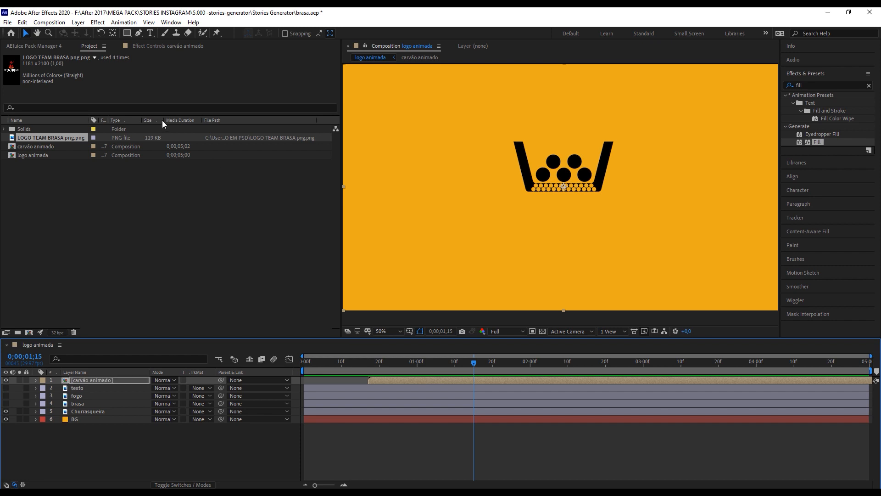
pyautogui.click(164, 45)
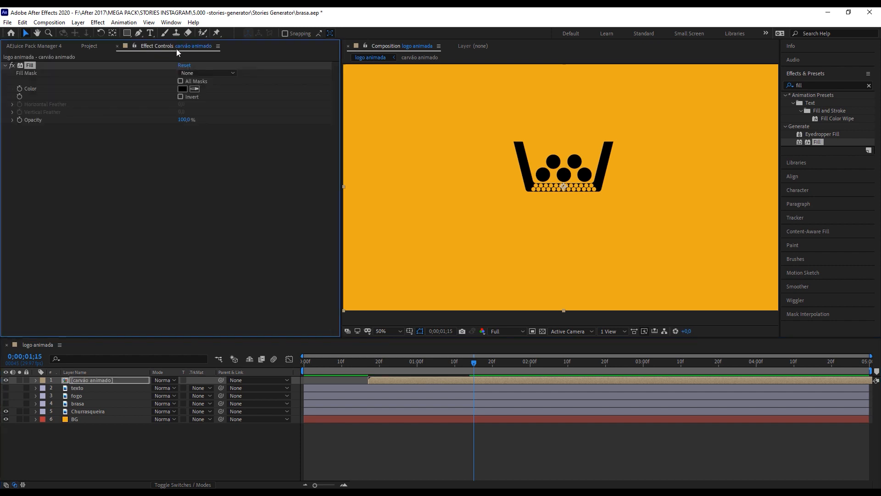
pyautogui.click(182, 89)
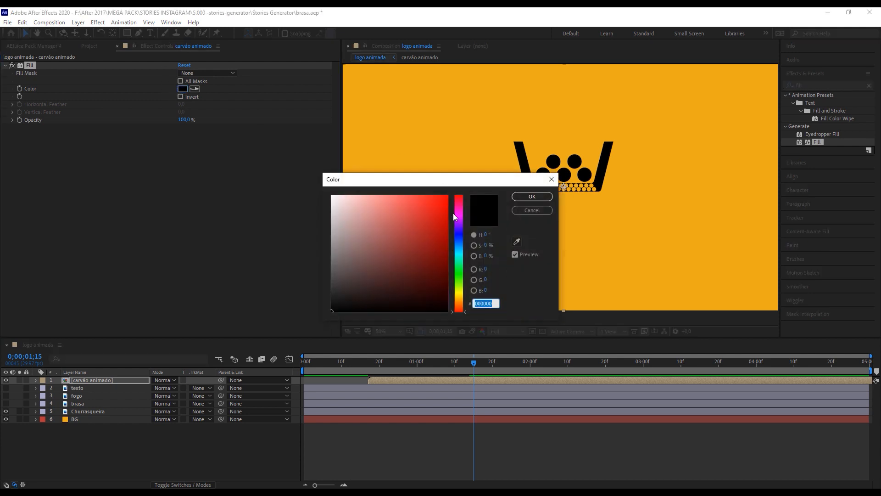
pyautogui.click(523, 211)
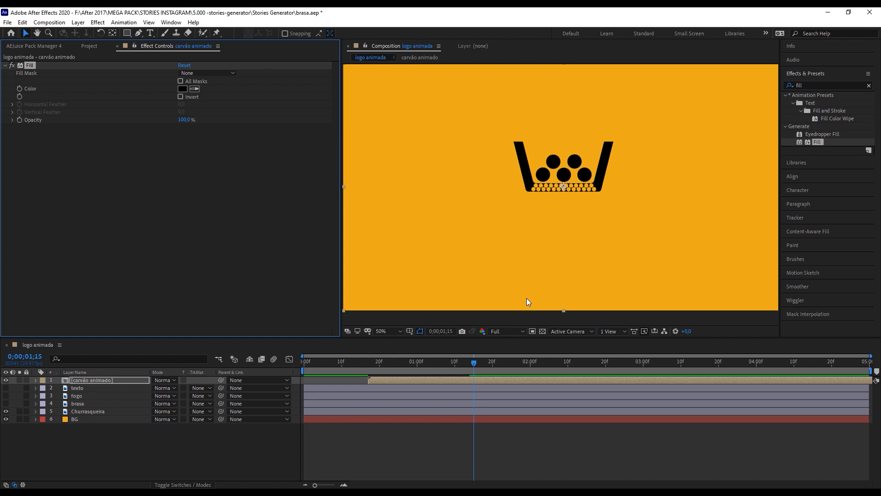
# Step: Animate the Fill color of carváo animado from black at 0;00;01;17 to bright red at 0;00;01;28
pyautogui.moveTo(437, 366); pyautogui.dragTo(481, 367)
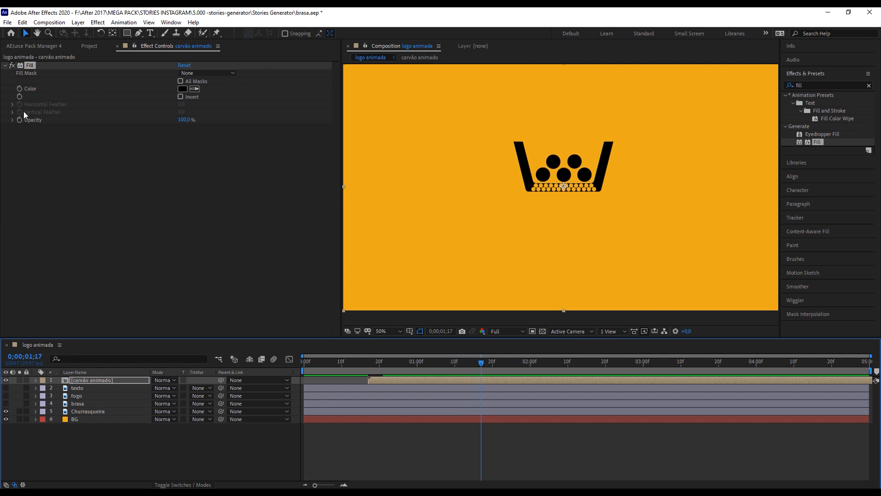
pyautogui.click(20, 91)
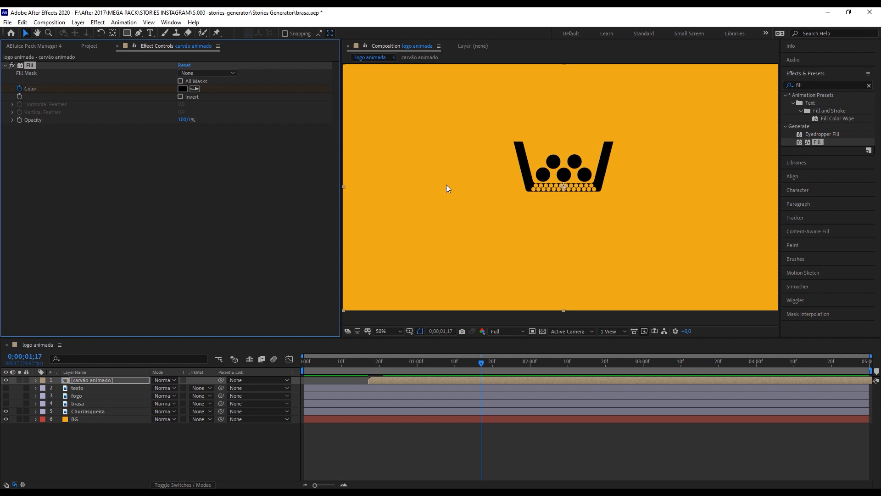
pyautogui.moveTo(481, 365); pyautogui.dragTo(523, 370)
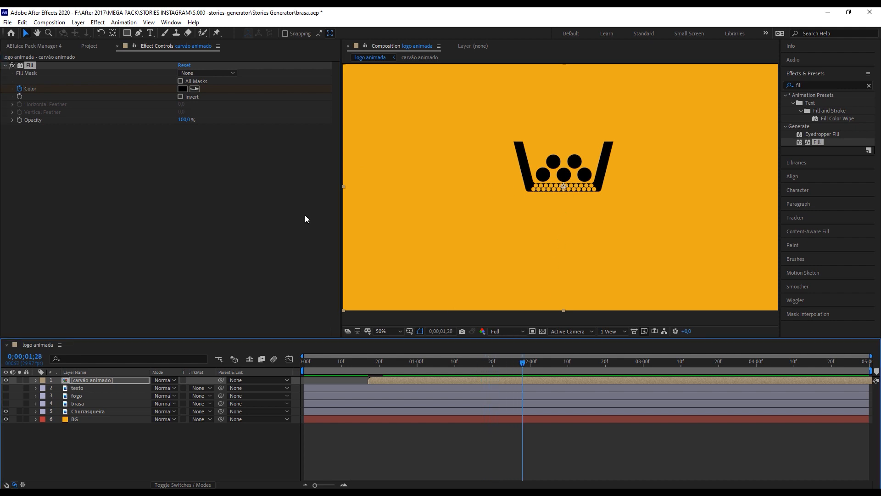
pyautogui.click(182, 88)
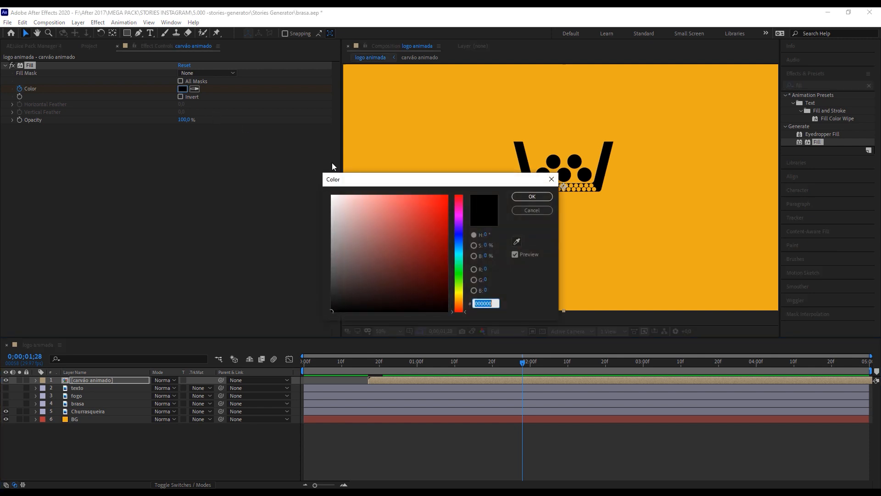
pyautogui.click(447, 196)
pyautogui.click(530, 196)
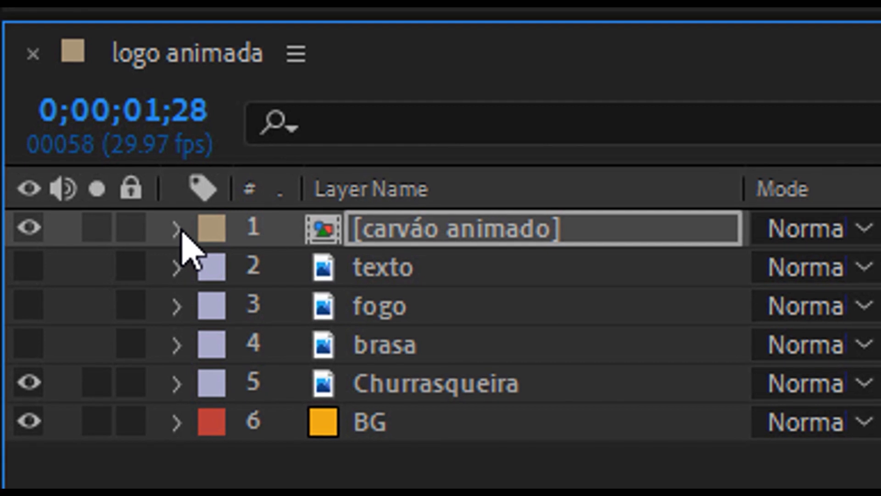
# Step: Reveal the Fill color keyframes of carváo animado in the timeline and scrub through the color transition between them
pyautogui.click(36, 380)
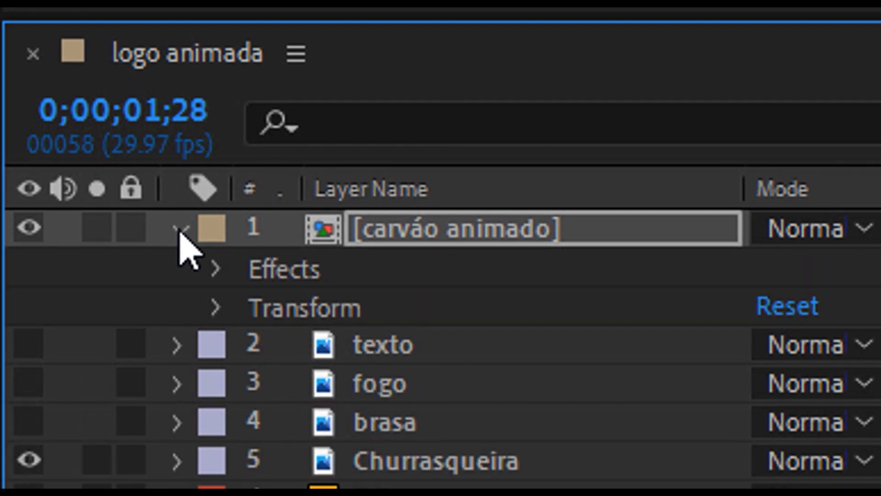
pyautogui.click(218, 271)
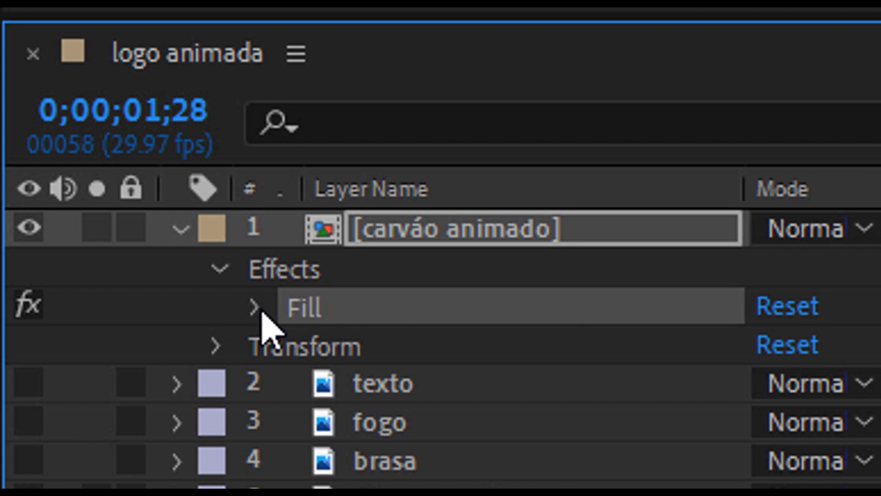
pyautogui.click(254, 307)
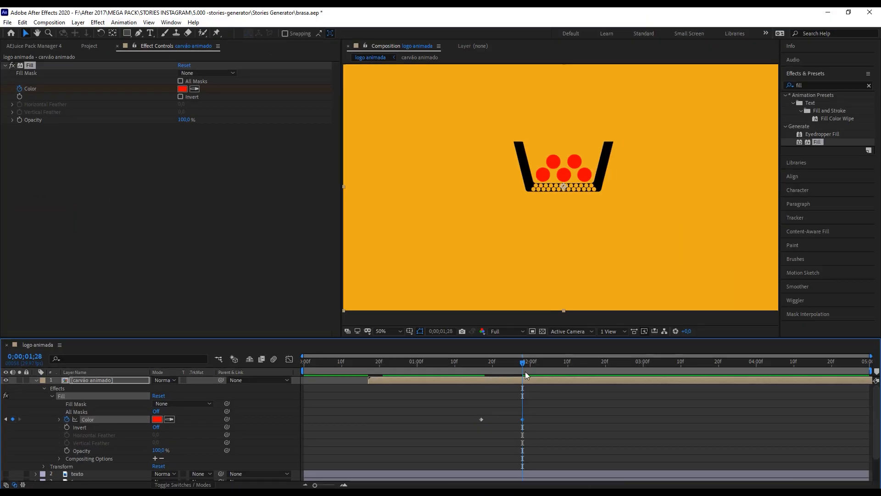
pyautogui.moveTo(523, 365); pyautogui.dragTo(484, 374)
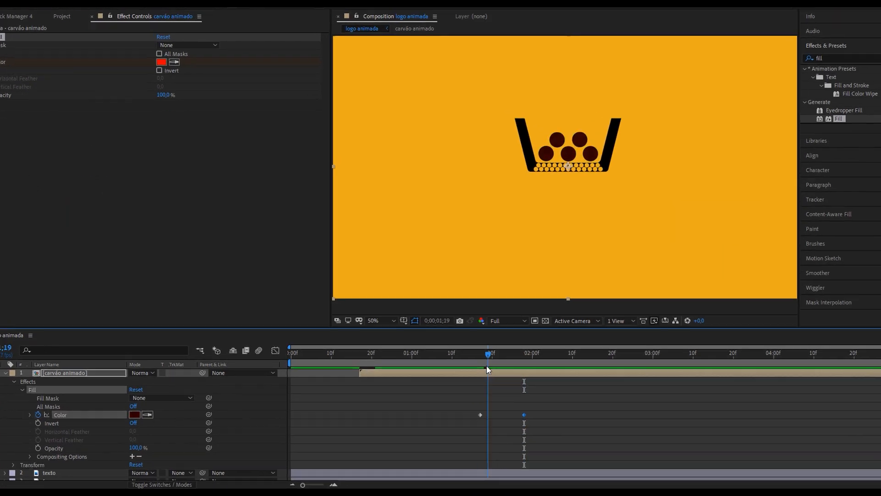
pyautogui.moveTo(467, 208); pyautogui.dragTo(464, 218)
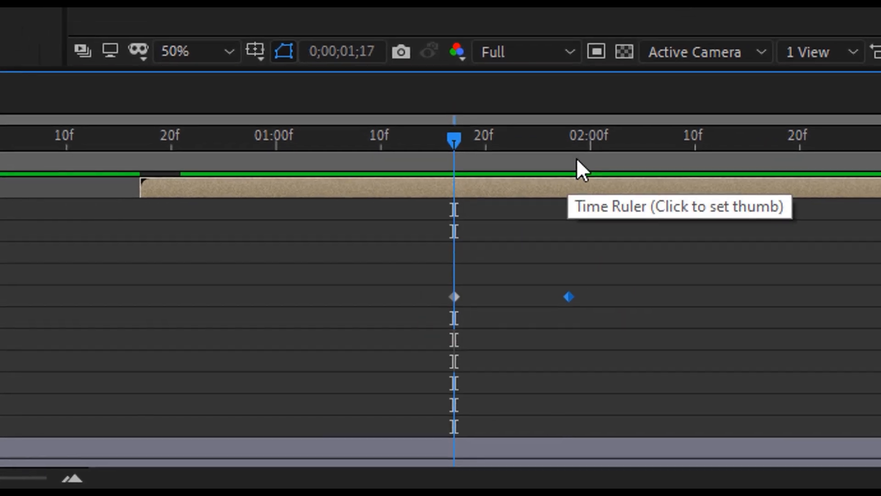
pyautogui.click(579, 154)
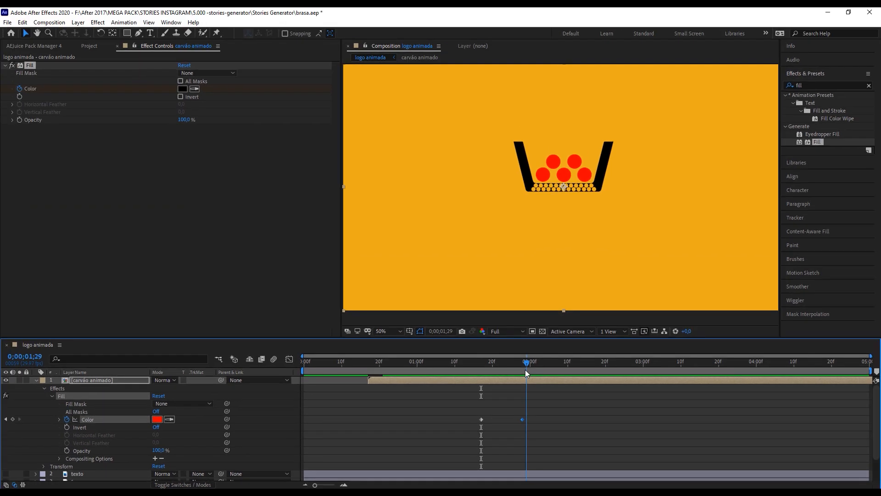
pyautogui.moveTo(525, 370)
pyautogui.mouseDown()
pyautogui.moveTo(464, 379)
pyautogui.moveTo(521, 379)
pyautogui.mouseUp()
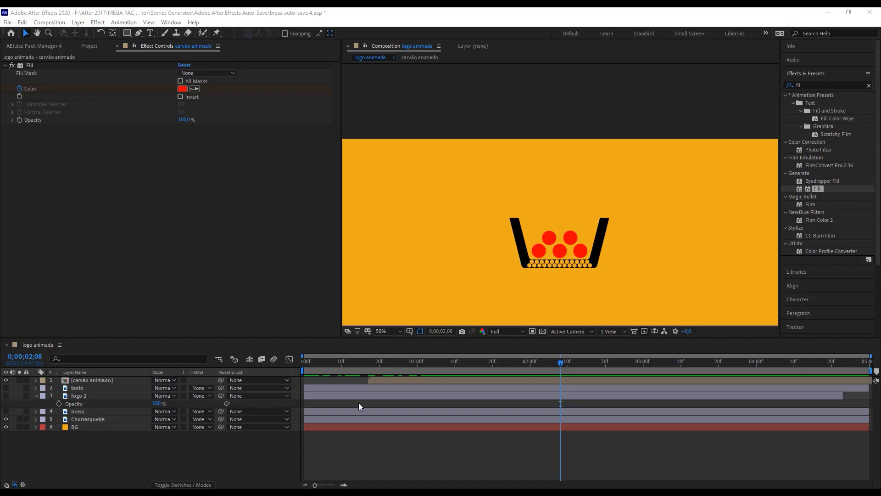
# Step: Select the fogo 2 flame layer and make it visible above the coals
pyautogui.click(76, 395)
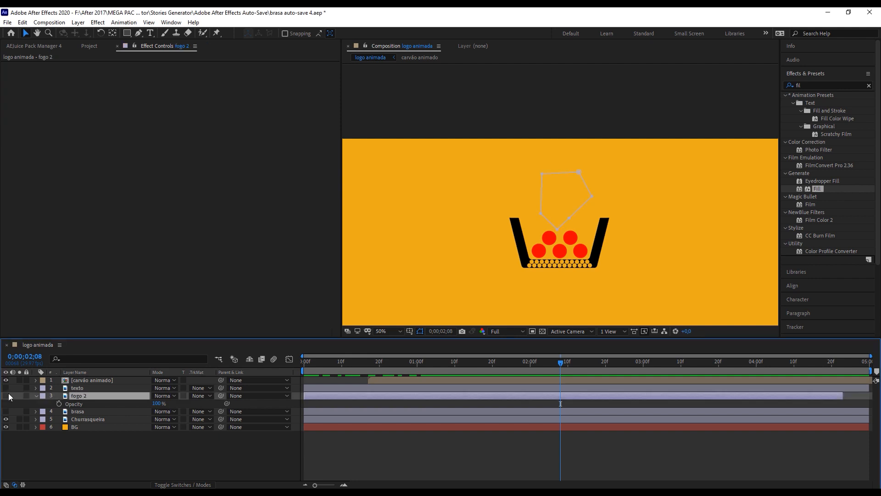
pyautogui.click(7, 395)
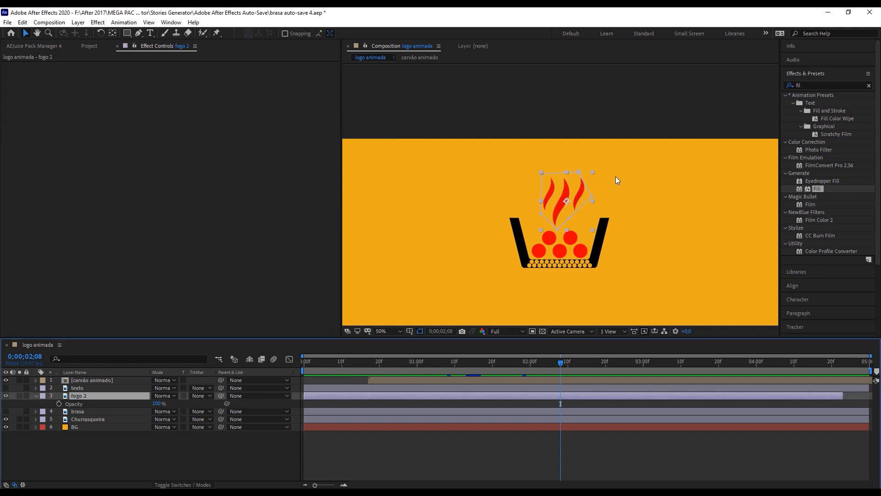
pyautogui.scroll(3, 579, 167)
pyautogui.scroll(-3, 579, 166)
pyautogui.scroll(4, 579, 167)
pyautogui.scroll(-2, 581, 168)
pyautogui.scroll(-2, 609, 204)
pyautogui.scroll(2, 604, 206)
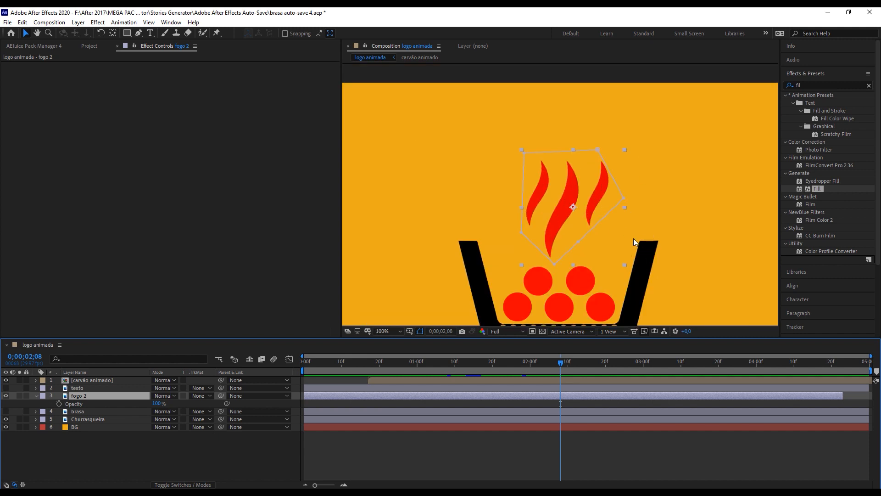
# Step: Add Position and Scale keyframes with the current values to the fogo 2 layer at 0;00;02;02
pyautogui.click(223, 467)
pyautogui.click(84, 396)
pyautogui.moveTo(539, 371)
pyautogui.mouseDown()
pyautogui.moveTo(448, 368)
pyautogui.moveTo(538, 368)
pyautogui.mouseUp()
pyautogui.press('p')
pyautogui.click(60, 404)
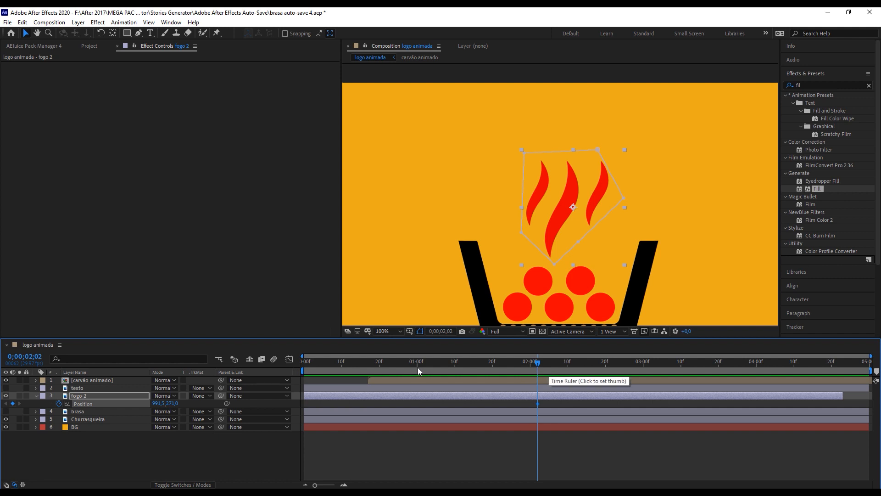
pyautogui.press('s')
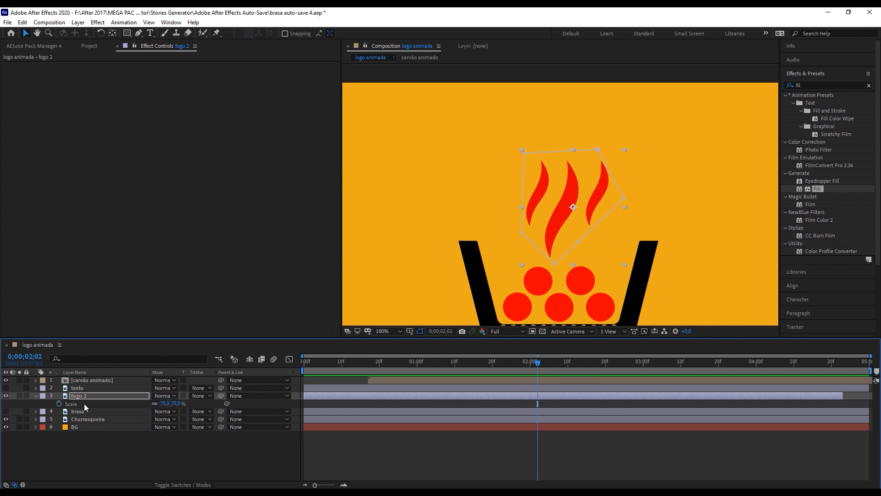
pyautogui.click(58, 404)
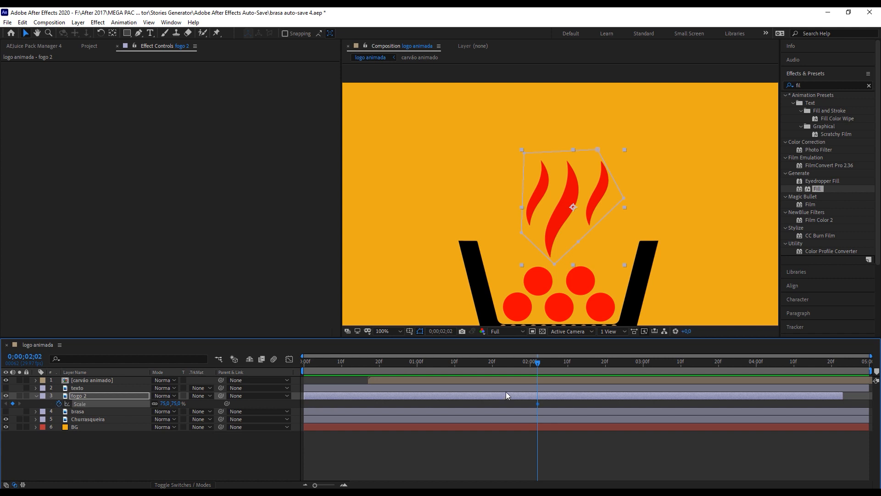
# Step: Add an Opacity keyframe at 100% to fogo 2 at 0;00;02;02 and expand all of its Transform properties
pyautogui.press('t')
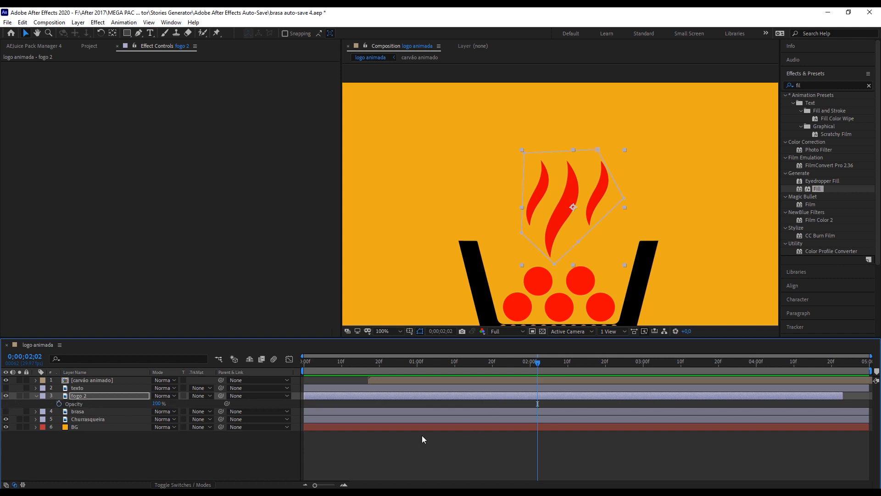
pyautogui.click(58, 404)
pyautogui.click(36, 396)
pyautogui.click(37, 396)
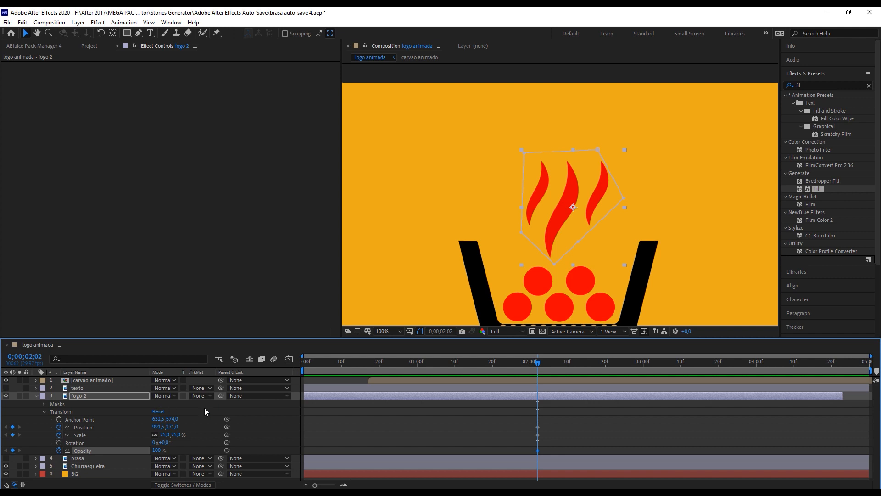
pyautogui.click(565, 417)
# Step: Keyframe the fogo 2 flames lowered into the coals at 0;00;01;24, with Position 988,5, 430,0
pyautogui.moveTo(538, 362); pyautogui.dragTo(508, 370)
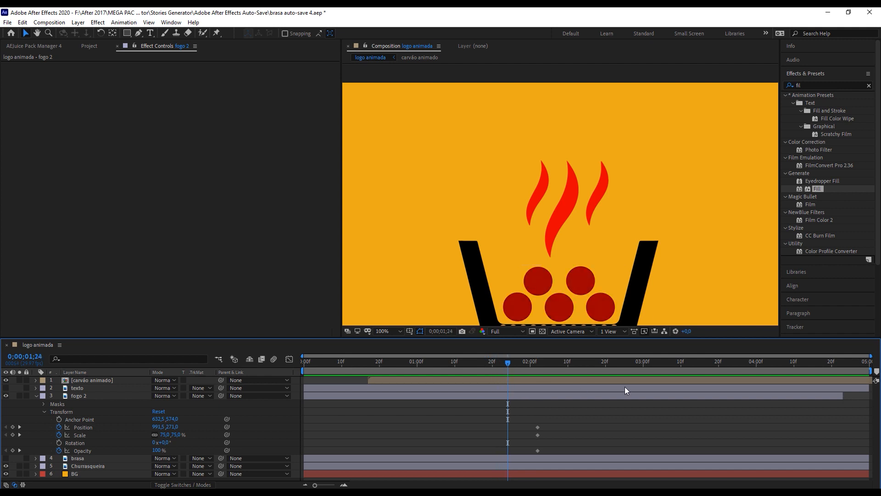
pyautogui.click(615, 139)
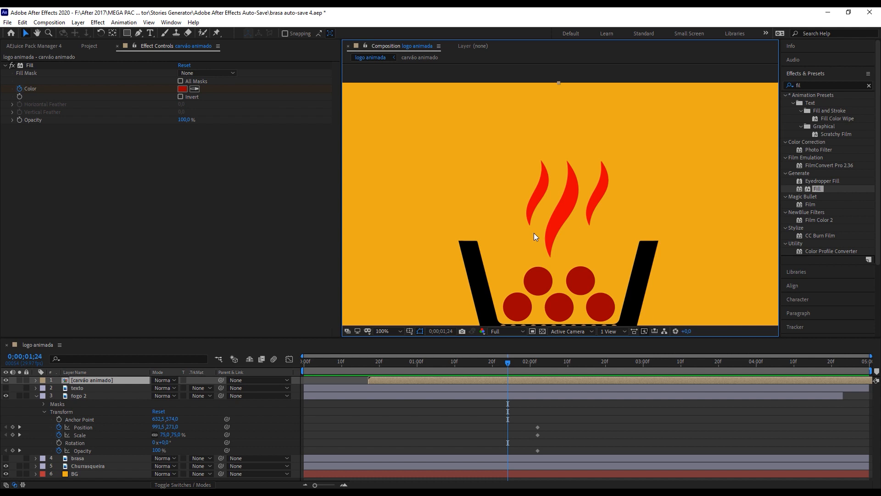
pyautogui.click(458, 396)
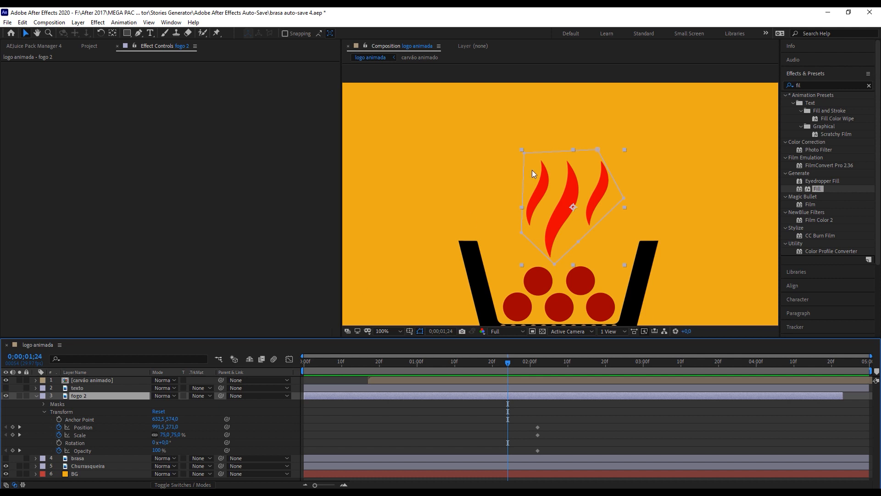
pyautogui.moveTo(570, 191); pyautogui.dragTo(578, 271)
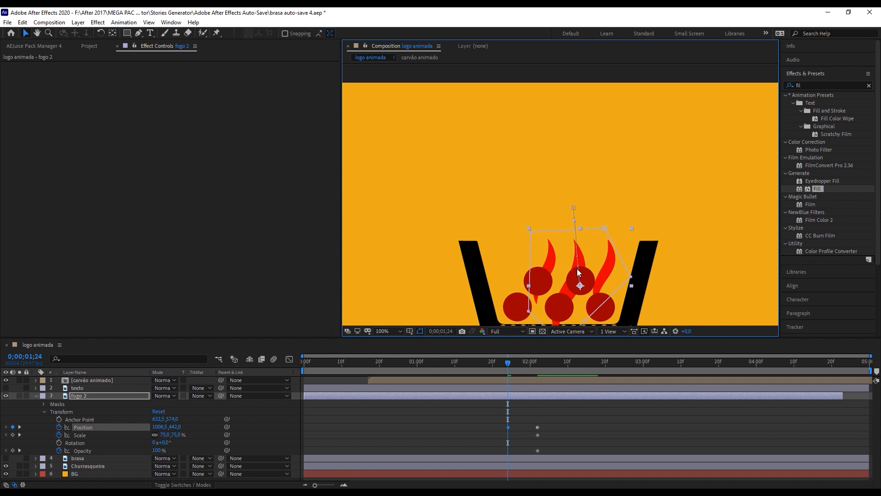
pyautogui.press(',')
pyautogui.press(',')
pyautogui.moveTo(585, 240)
pyautogui.mouseDown()
pyautogui.moveTo(564, 245)
pyautogui.moveTo(578, 236)
pyautogui.mouseUp()
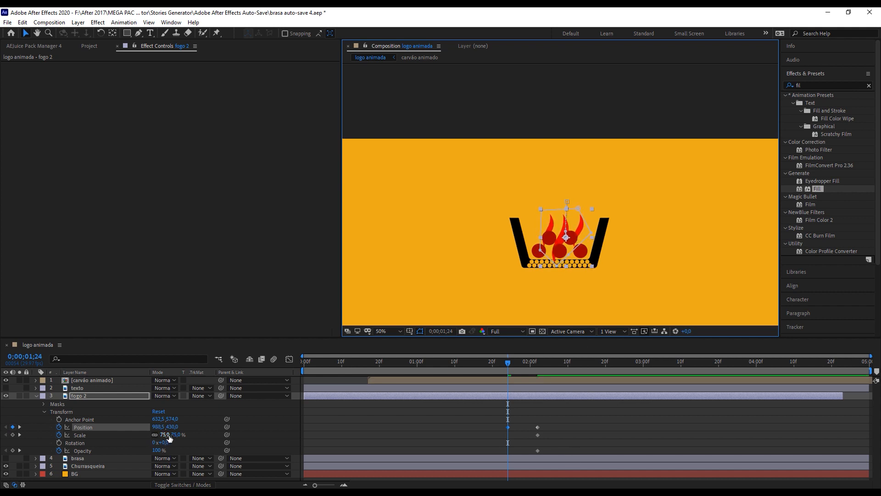
# Step: Set fogo 2's Scale to 5% and Opacity to 0% at 0;00;01;24 and preview the flames appearing
pyautogui.moveTo(179, 436); pyautogui.dragTo(136, 450)
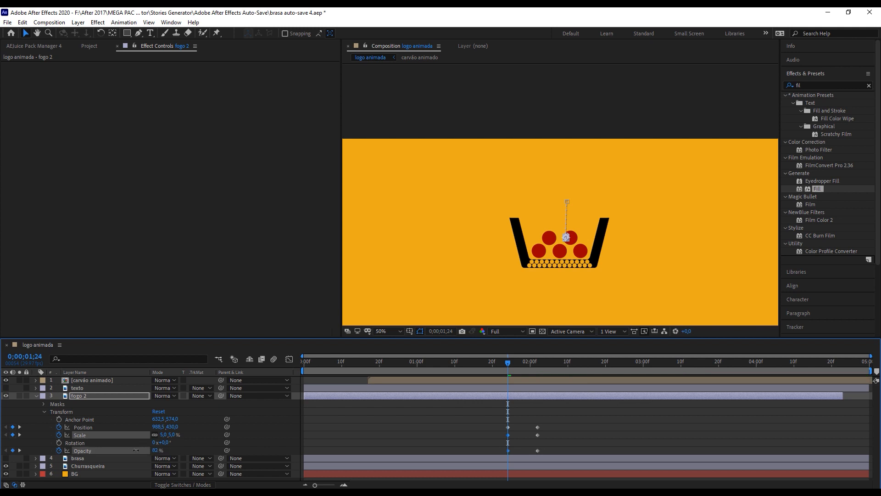
pyautogui.click(102, 449)
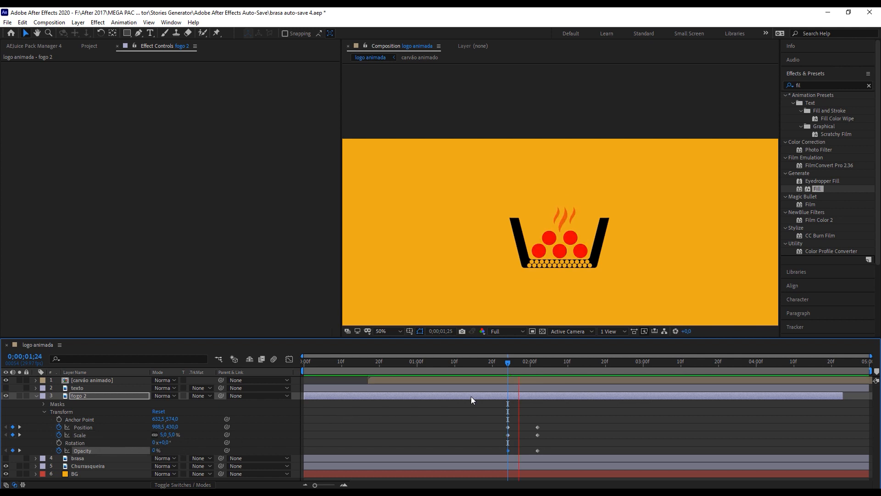
pyautogui.click(493, 366)
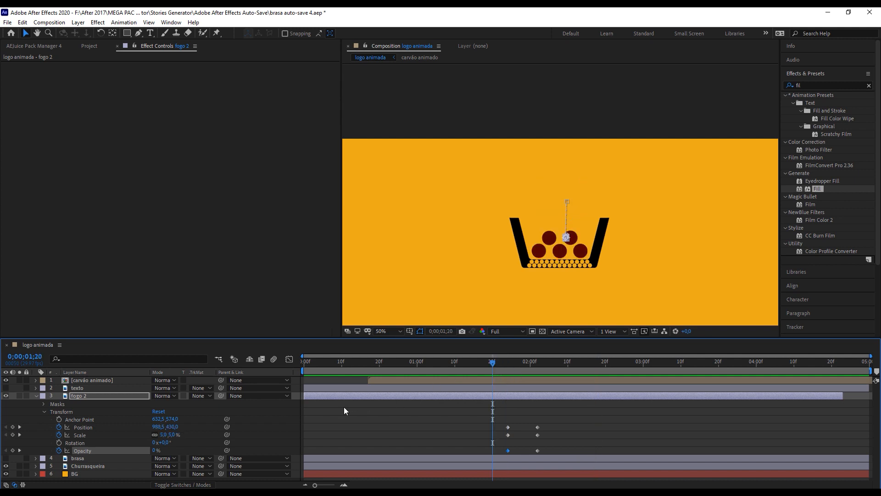
pyautogui.press('space')
# Step: Place three Puppet pins on the fogo 2 flames at 0;00;02;02: near the base, at the tip and in the middle
pyautogui.moveTo(518, 365)
pyautogui.mouseDown()
pyautogui.moveTo(507, 366)
pyautogui.moveTo(542, 377)
pyautogui.moveTo(505, 366)
pyautogui.moveTo(540, 366)
pyautogui.moveTo(521, 367)
pyautogui.mouseUp()
pyautogui.hotkey('ctrl', 'p')
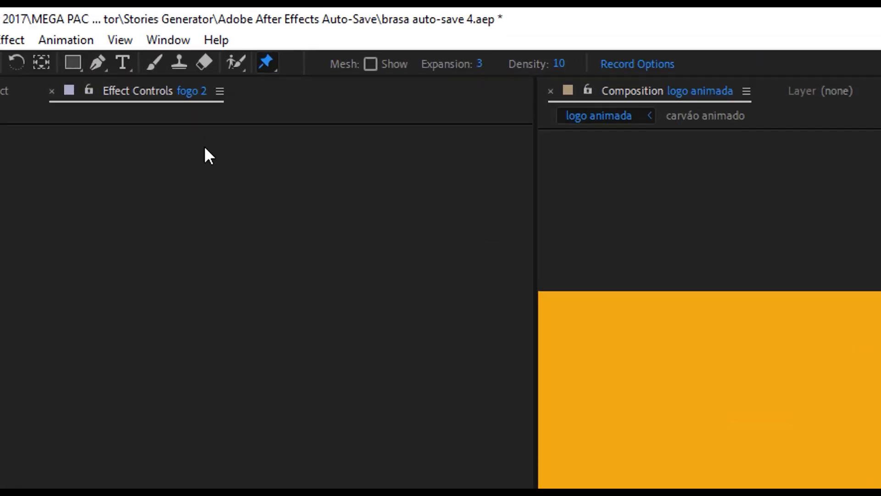
pyautogui.click(562, 229)
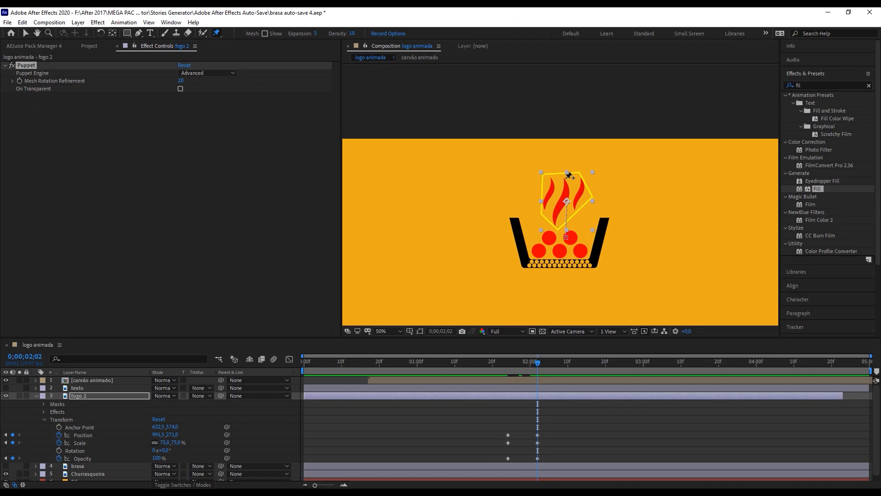
pyautogui.click(566, 179)
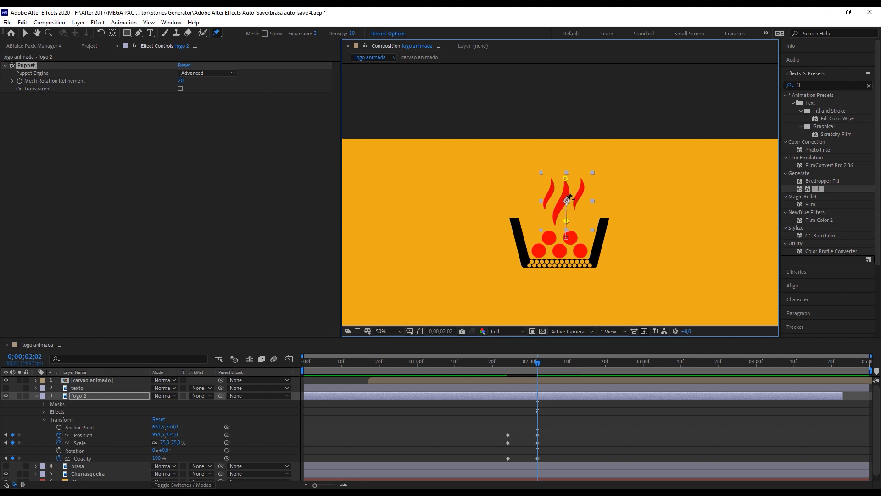
pyautogui.click(568, 201)
# Step: Displace the upper Puppet pin downward partway through the flames' rise and preview the logo animation
pyautogui.moveTo(540, 364); pyautogui.dragTo(523, 365)
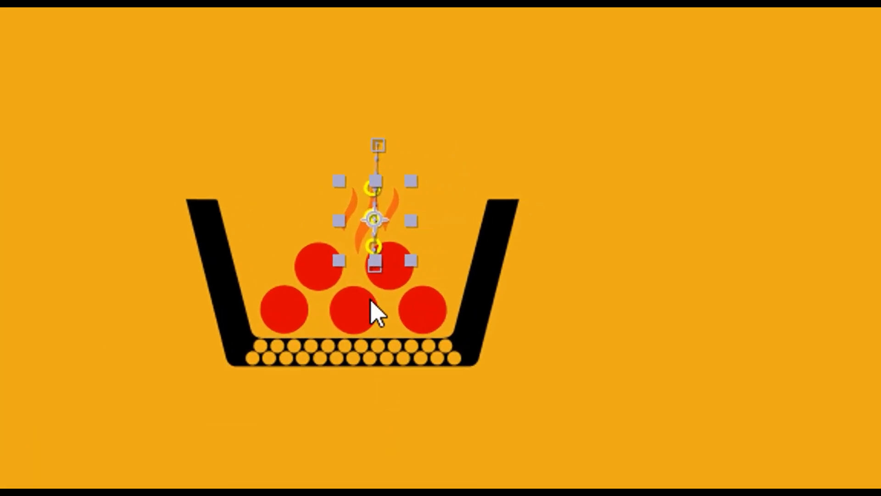
pyautogui.moveTo(369, 184); pyautogui.dragTo(362, 286)
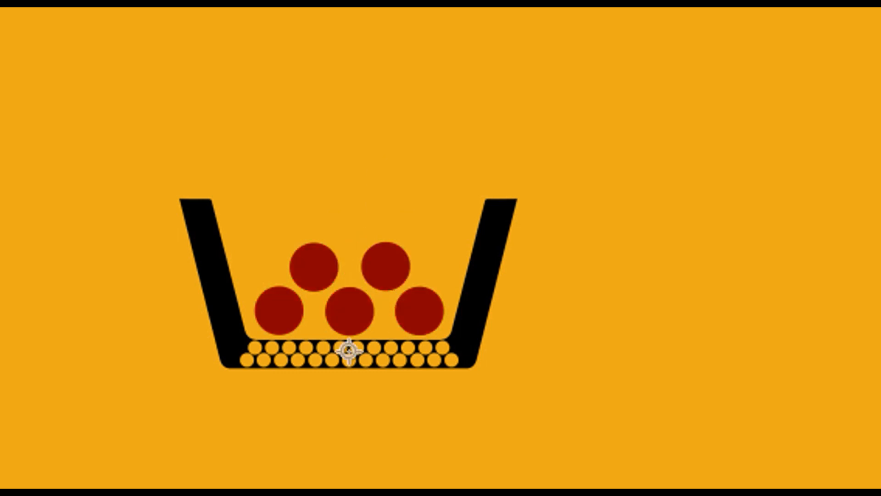
pyautogui.moveTo(497, 378); pyautogui.dragTo(610, 371)
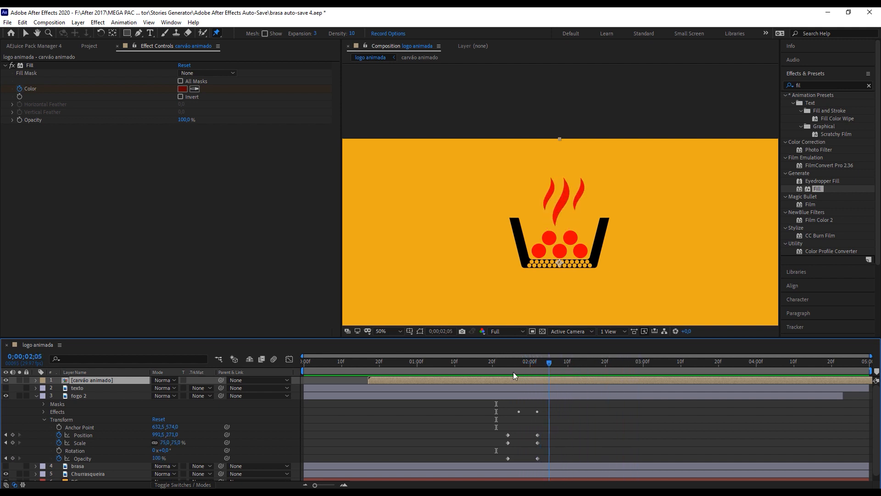
pyautogui.moveTo(513, 372)
pyautogui.mouseDown()
pyautogui.moveTo(484, 374)
pyautogui.moveTo(504, 373)
pyautogui.mouseUp()
pyautogui.moveTo(508, 367); pyautogui.dragTo(348, 366)
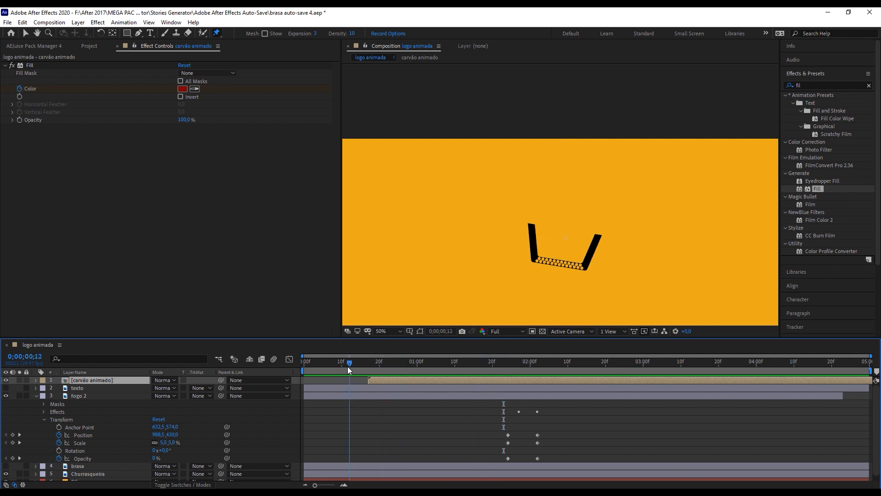
pyautogui.press('space')
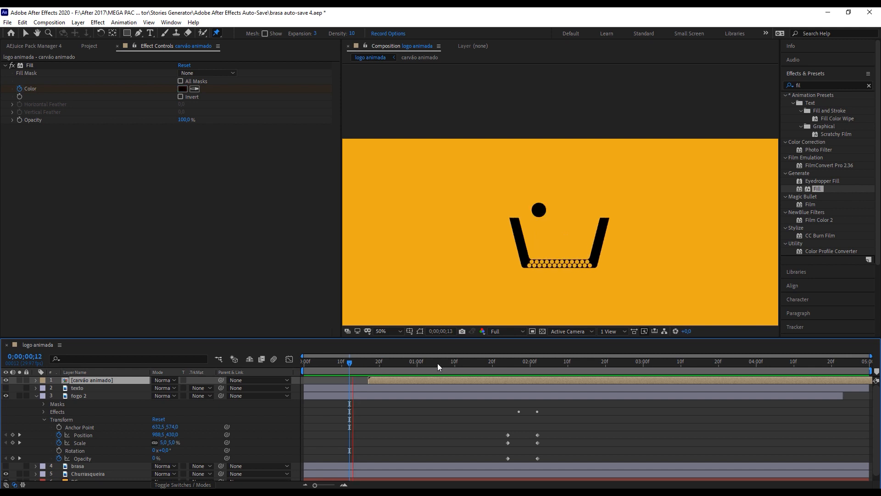
pyautogui.press('space')
# Step: Move fogo 2's ending Position, Scale and Opacity keyframes to about 0;00;02;07 and preview the slower rise
pyautogui.moveTo(560, 408); pyautogui.dragTo(558, 458)
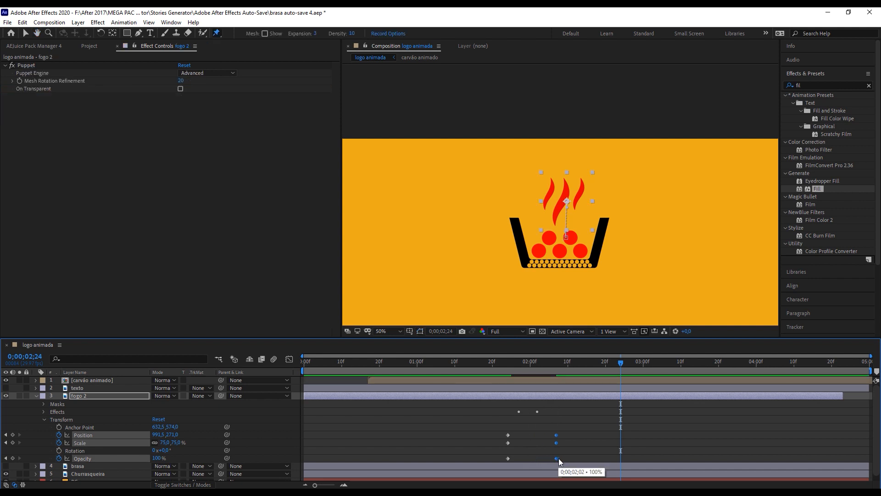
pyautogui.click(509, 367)
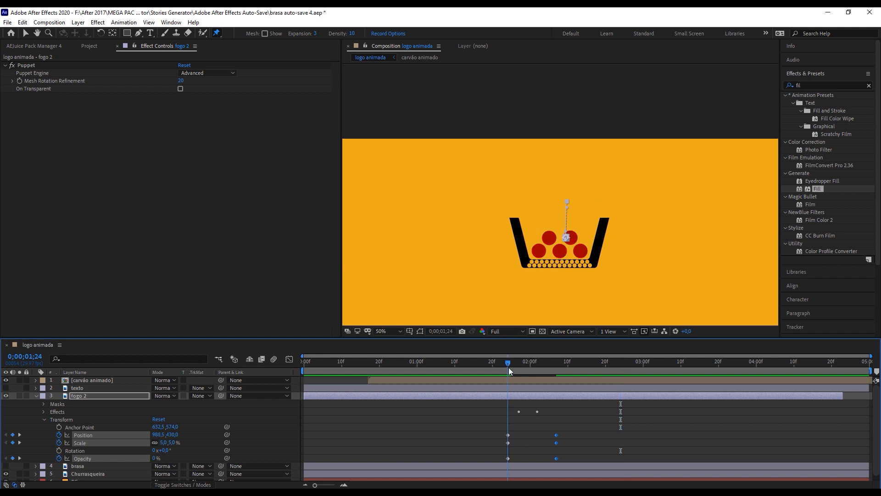
pyautogui.press('space')
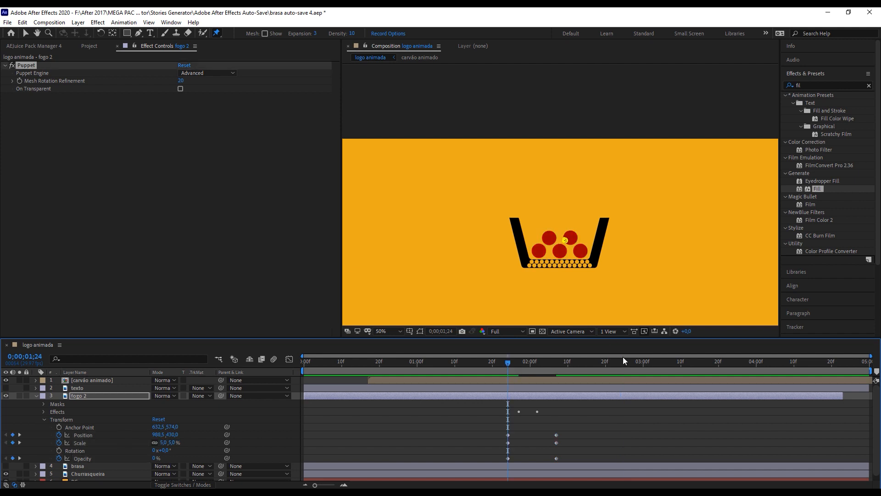
pyautogui.press('space')
pyautogui.moveTo(498, 369); pyautogui.dragTo(580, 364)
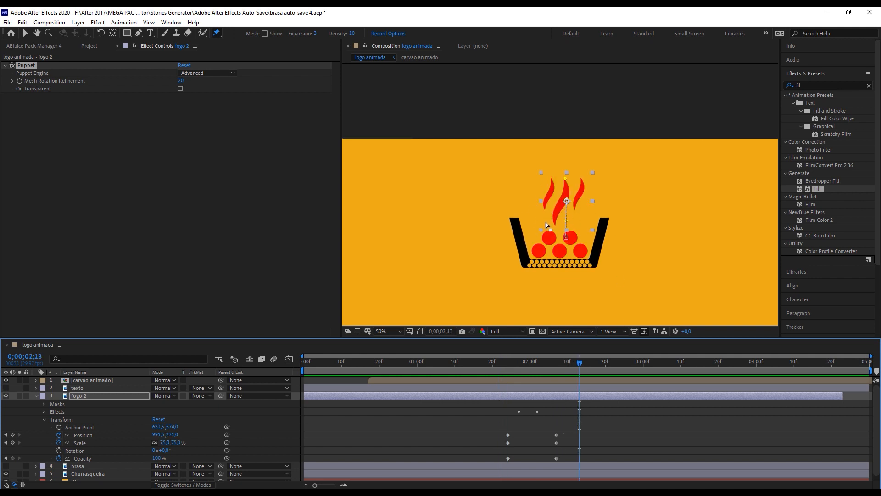
# Step: Add the Impact 02 element from the AEJuice Starter Pack's Liquid Elements to the logo animada composition
pyautogui.click(564, 169)
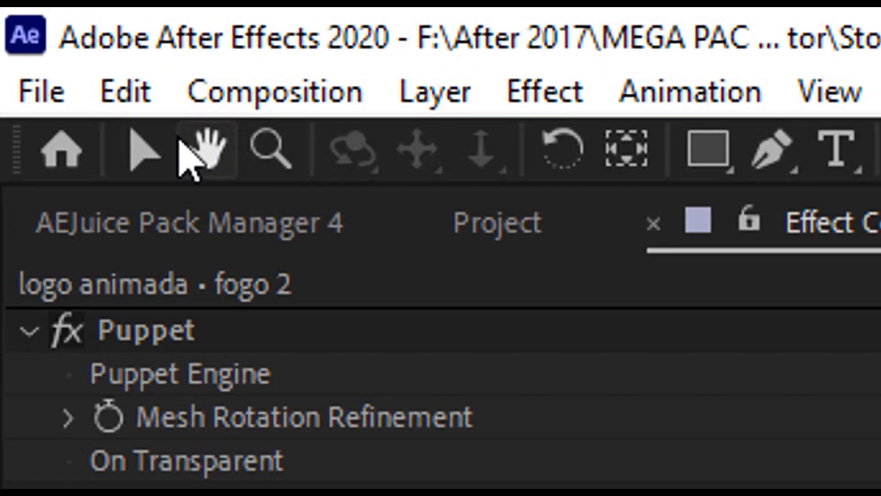
pyautogui.click(26, 33)
pyautogui.click(283, 257)
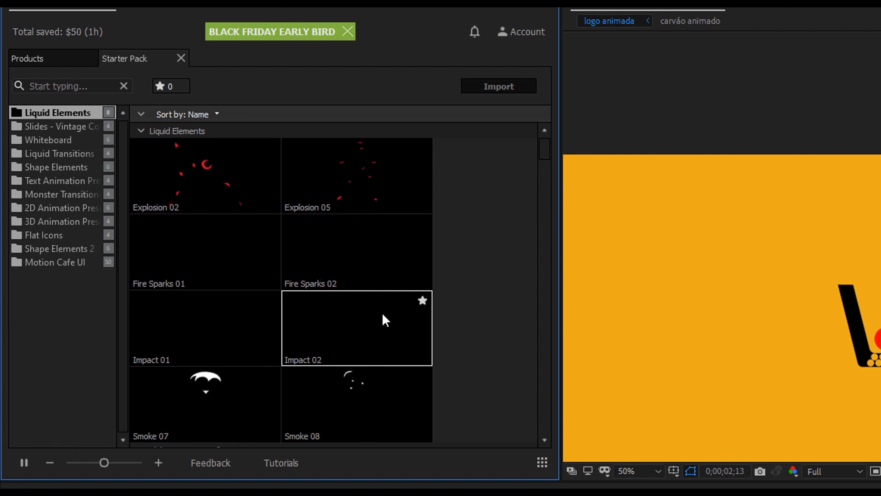
pyautogui.click(410, 326)
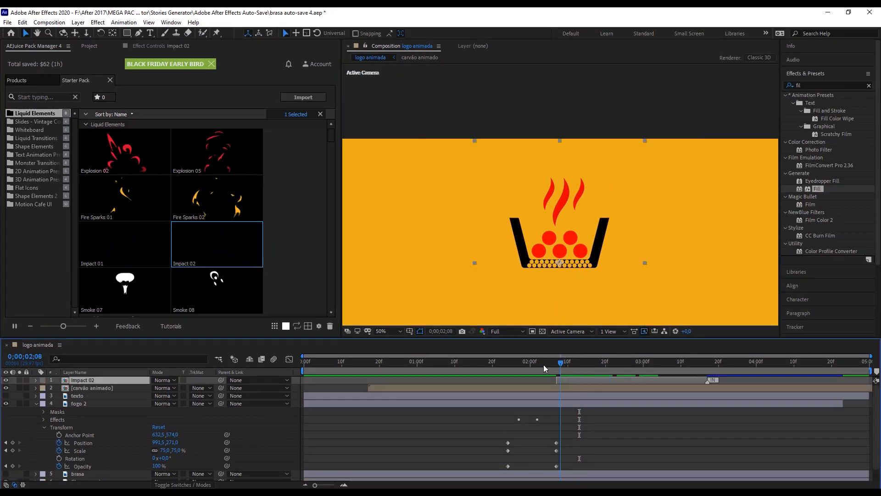
# Step: Shift the Impact 02 layer to start at about 0;00;01;22 and scale it to 47%
pyautogui.moveTo(544, 364)
pyautogui.mouseDown()
pyautogui.moveTo(500, 365)
pyautogui.moveTo(532, 366)
pyautogui.mouseUp()
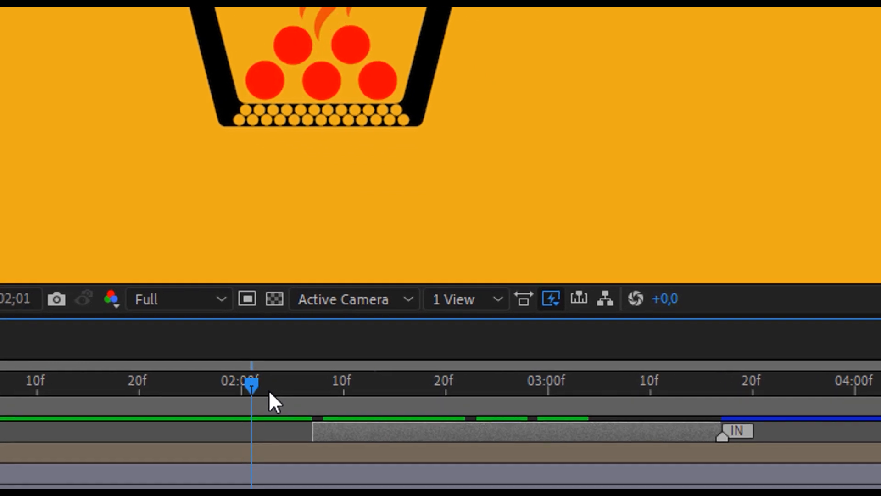
pyautogui.press('pagedown')
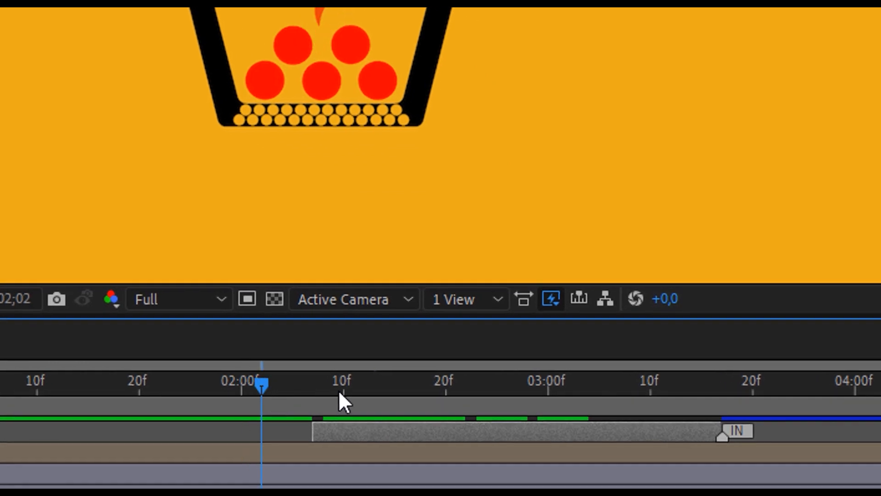
pyautogui.moveTo(350, 431); pyautogui.dragTo(277, 431)
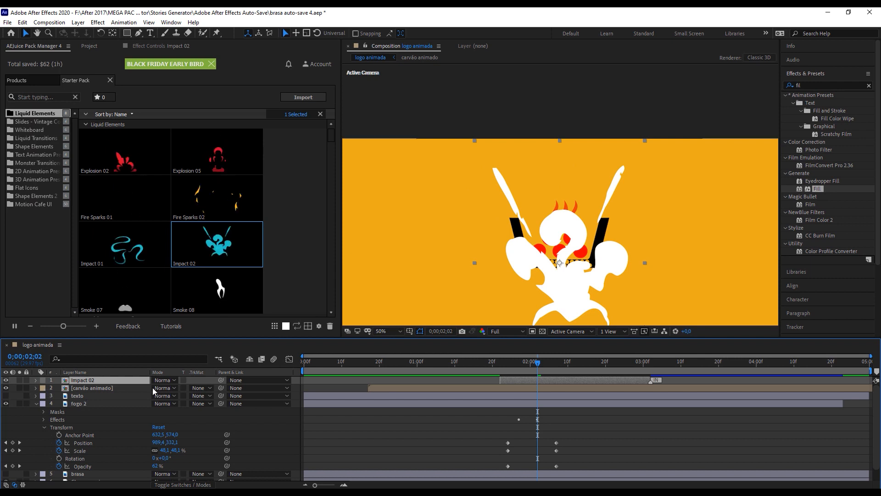
pyautogui.press('s')
pyautogui.moveTo(181, 388); pyautogui.dragTo(158, 388)
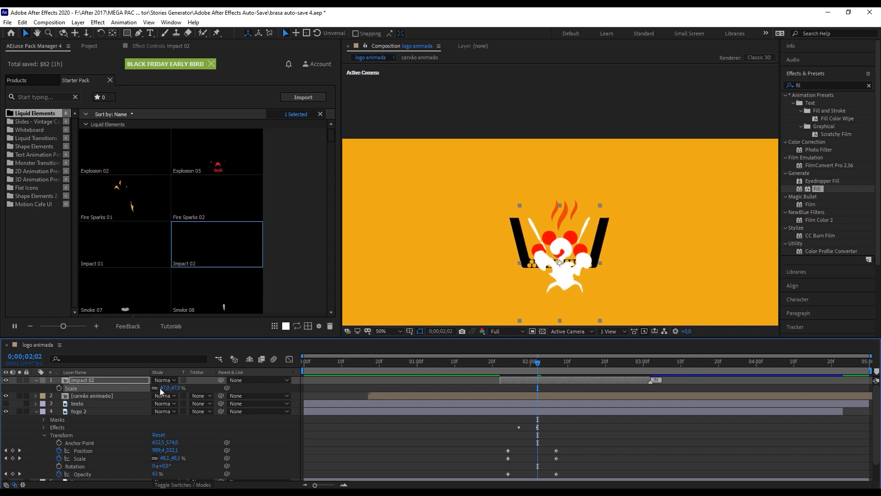
# Step: Set Impact 02's Position to 937,0, 426,0 and place the layer directly below carváo animado in the stack
pyautogui.press('p')
pyautogui.moveTo(171, 388); pyautogui.dragTo(152, 390)
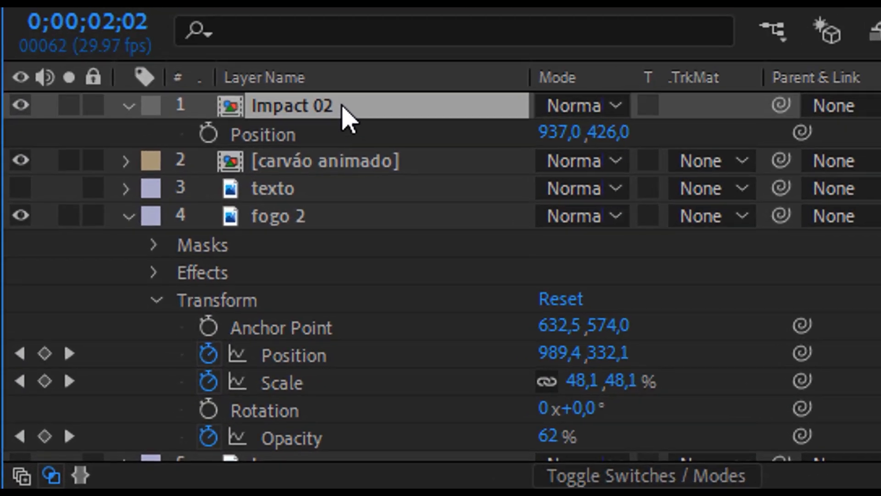
pyautogui.moveTo(342, 112); pyautogui.dragTo(371, 184)
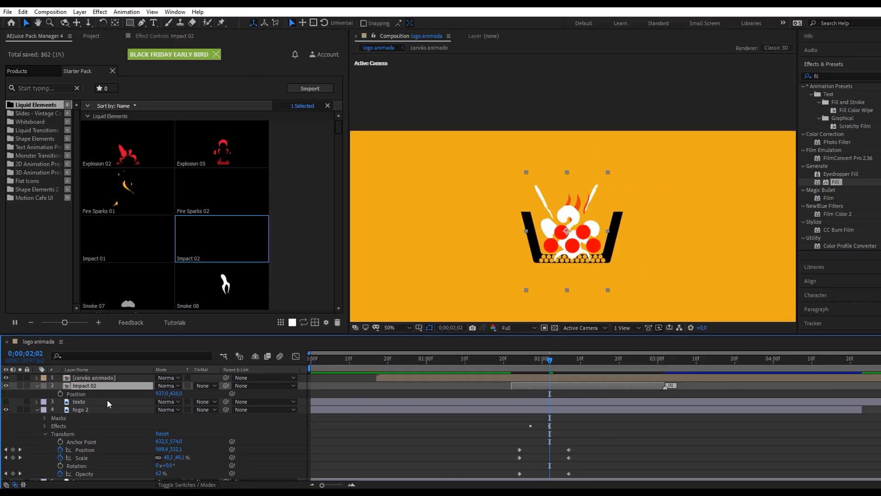
# Step: Fade in Impact 02 with Opacity keyframes from 0% at 0;00;02;00 to 100% at about 0;00;02;04
pyautogui.moveTo(515, 364); pyautogui.dragTo(533, 370)
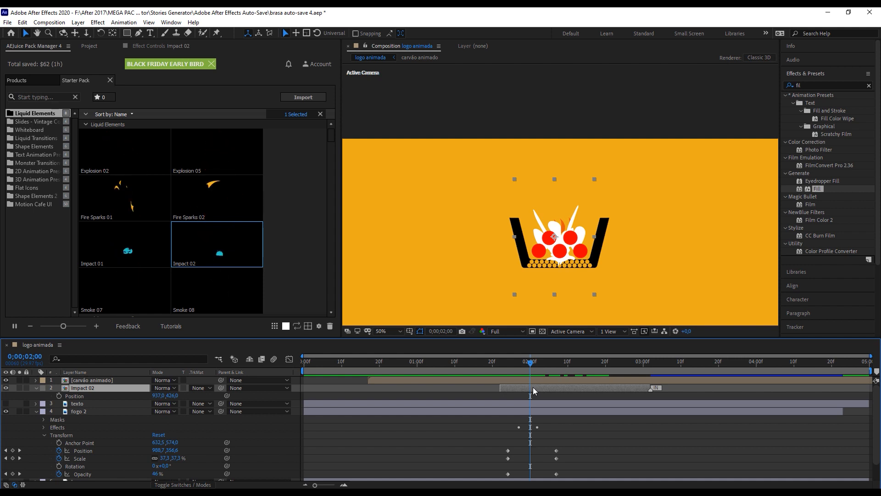
pyautogui.press('t')
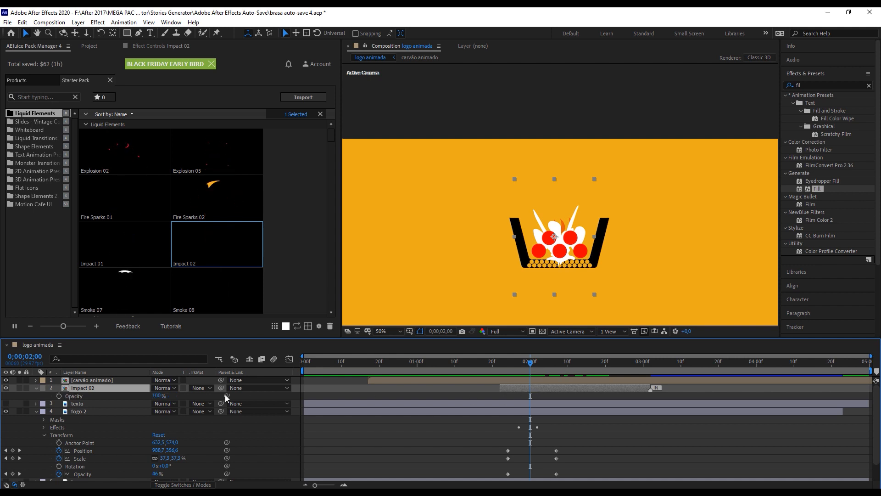
pyautogui.click(59, 395)
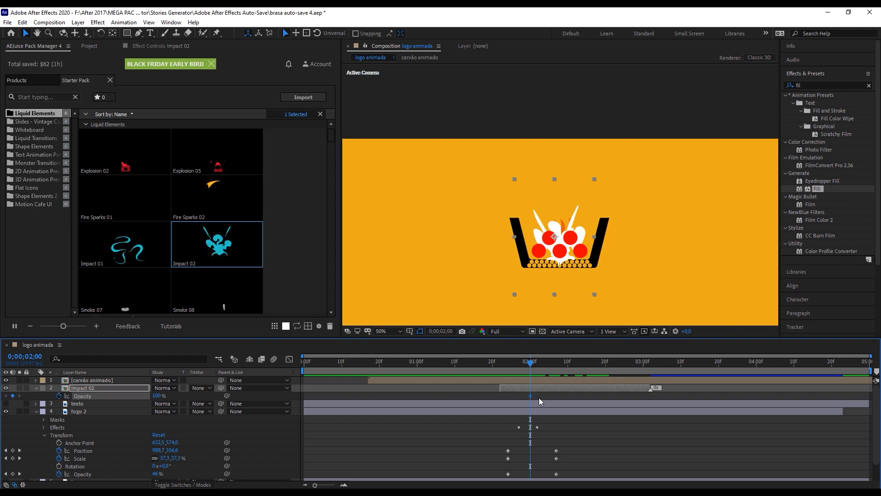
pyautogui.moveTo(532, 395); pyautogui.dragTo(547, 398)
pyautogui.moveTo(162, 399); pyautogui.dragTo(131, 398)
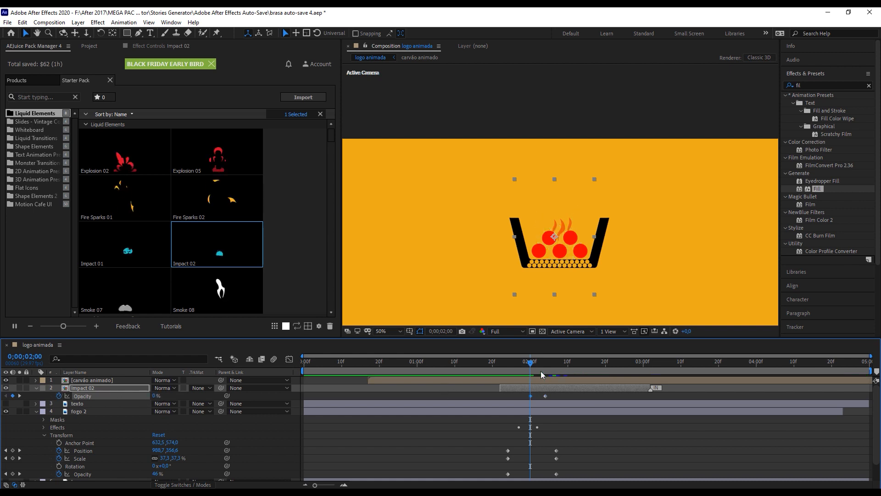
# Step: Preview the impact burst, then add Fire Sparks 02 from the Starter Pack's Liquid Elements to logo animada at 0;00;02;15
pyautogui.moveTo(530, 365); pyautogui.dragTo(492, 365)
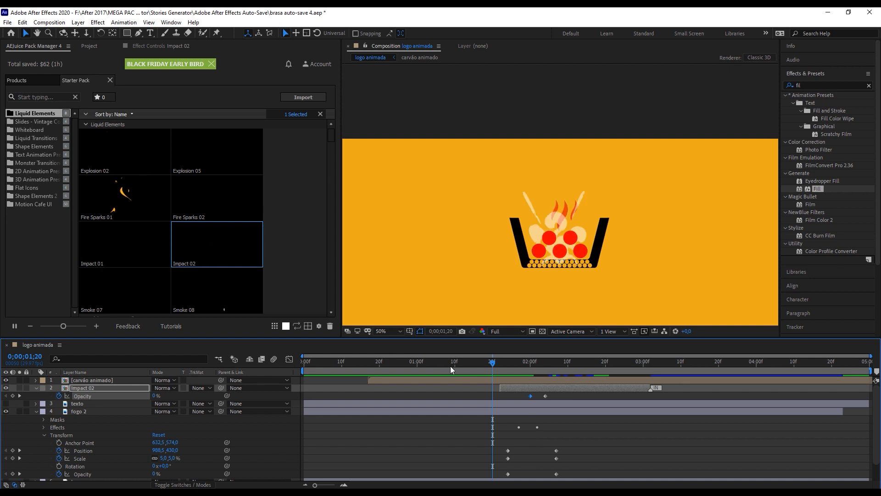
pyautogui.press('space')
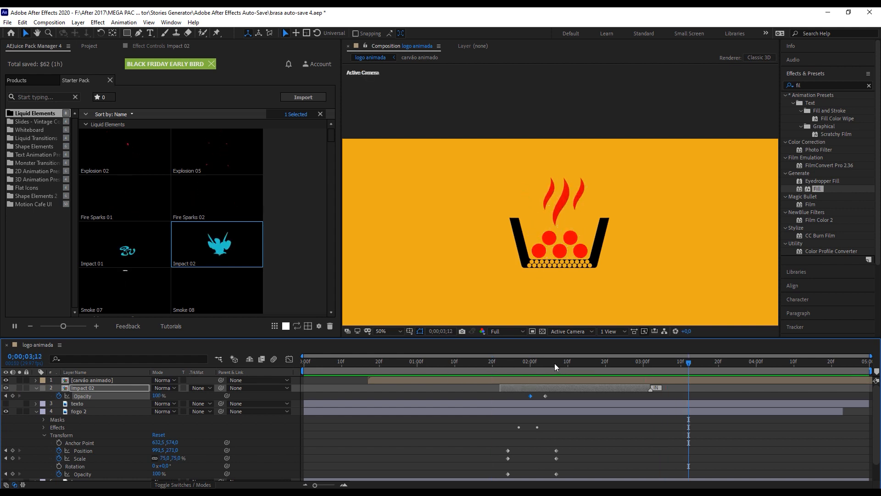
pyautogui.moveTo(500, 362); pyautogui.dragTo(589, 365)
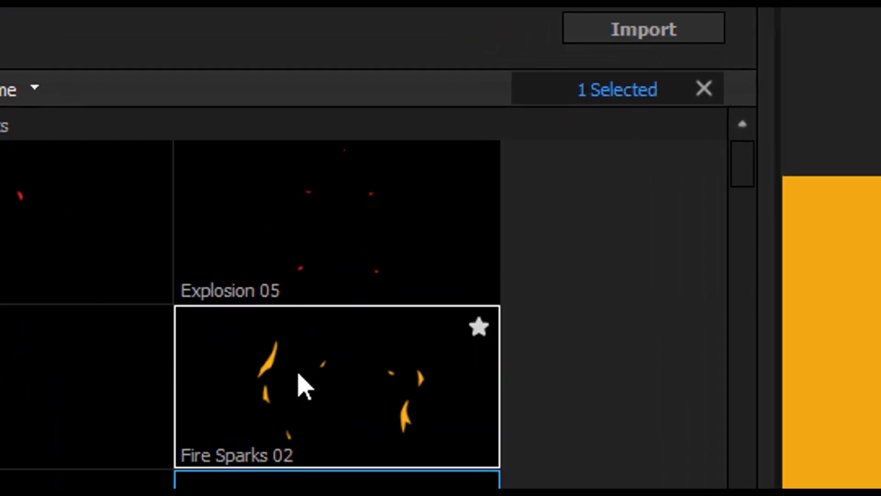
pyautogui.click(322, 384)
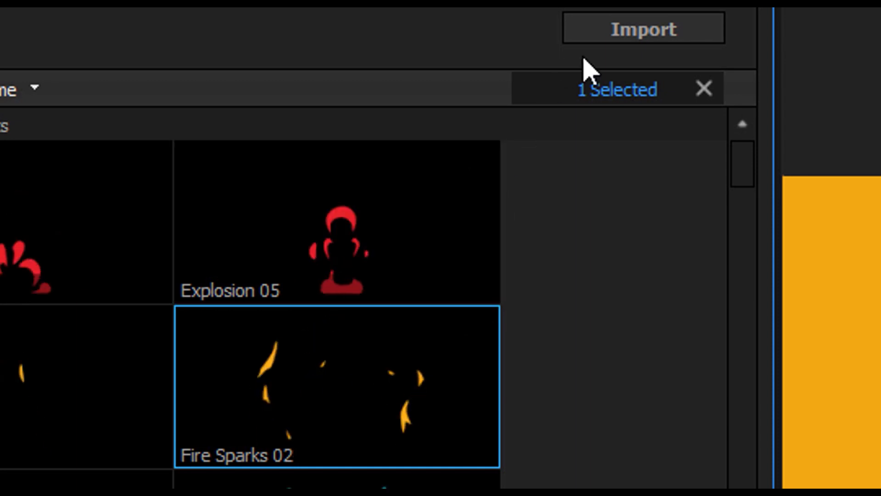
pyautogui.click(622, 37)
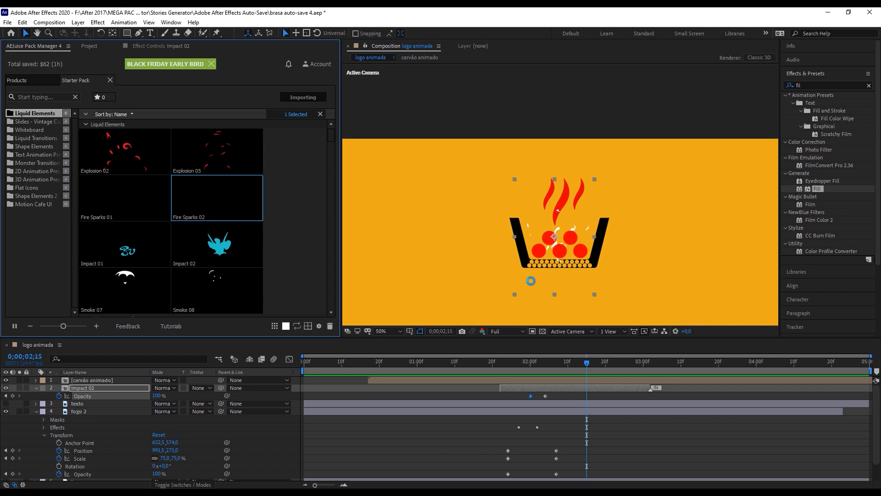
pyautogui.click(96, 46)
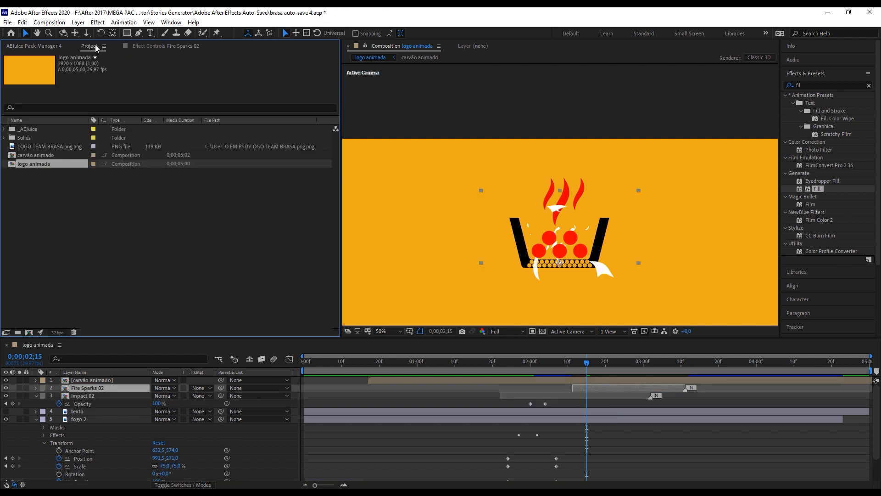
# Step: Shift the Fire Sparks 02 layer to start at about 0;00;02;05 and scale it to 45%
pyautogui.moveTo(622, 387); pyautogui.dragTo(599, 385)
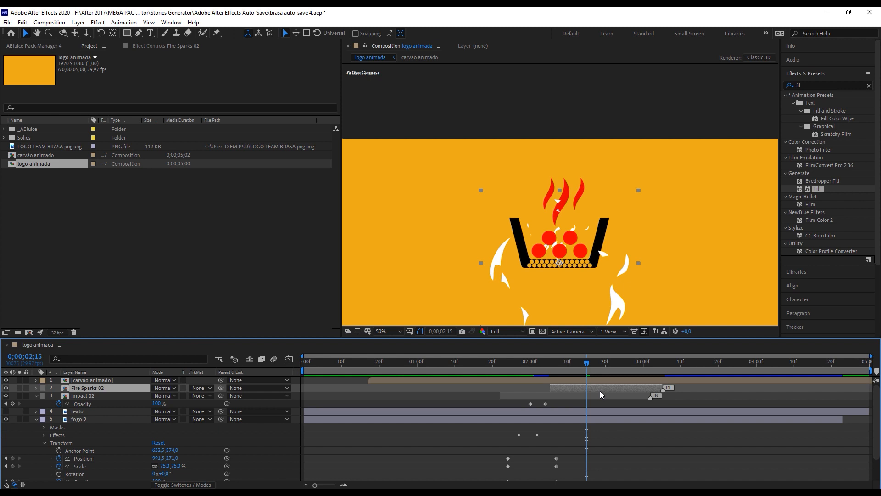
pyautogui.press('s')
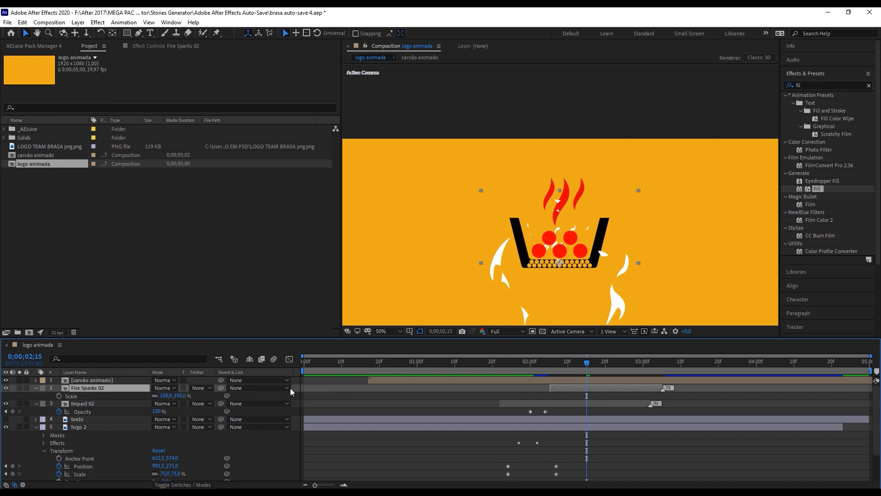
pyautogui.click(184, 397)
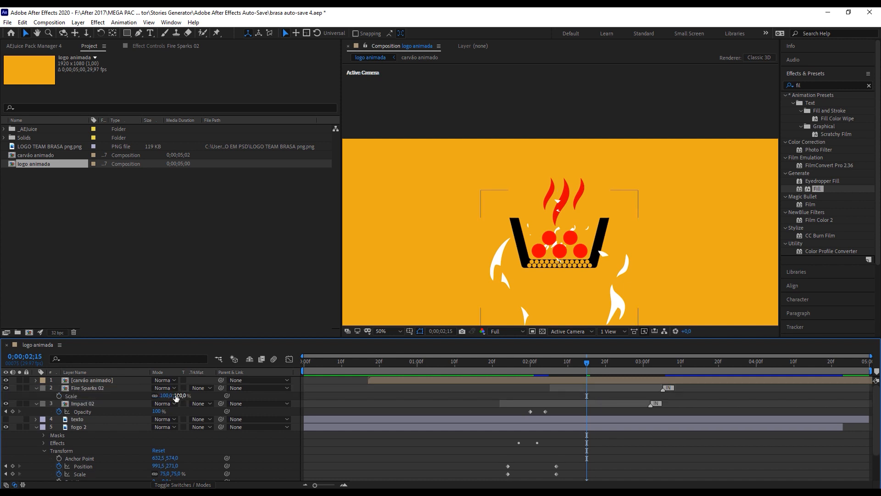
pyautogui.moveTo(169, 398); pyautogui.dragTo(153, 396)
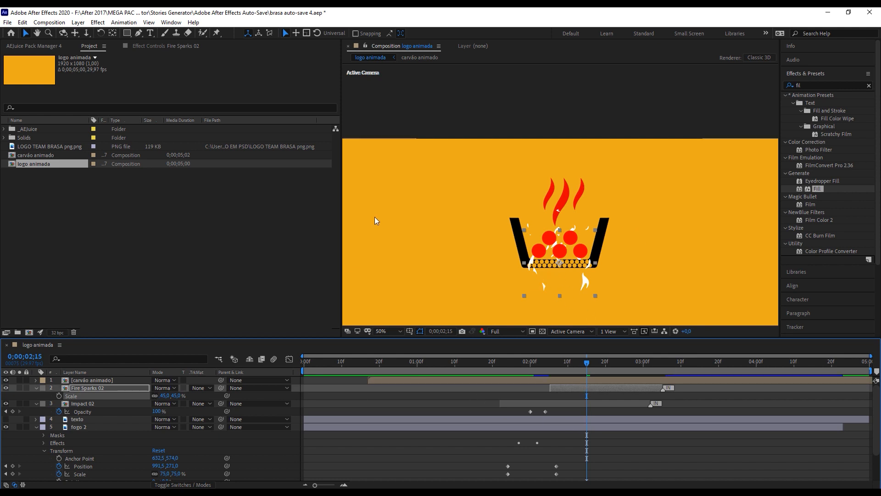
# Step: Set Fire Sparks 02's Fill color to the red sampled from the flames and check the sparks around 0;00;02;15
pyautogui.click(597, 390)
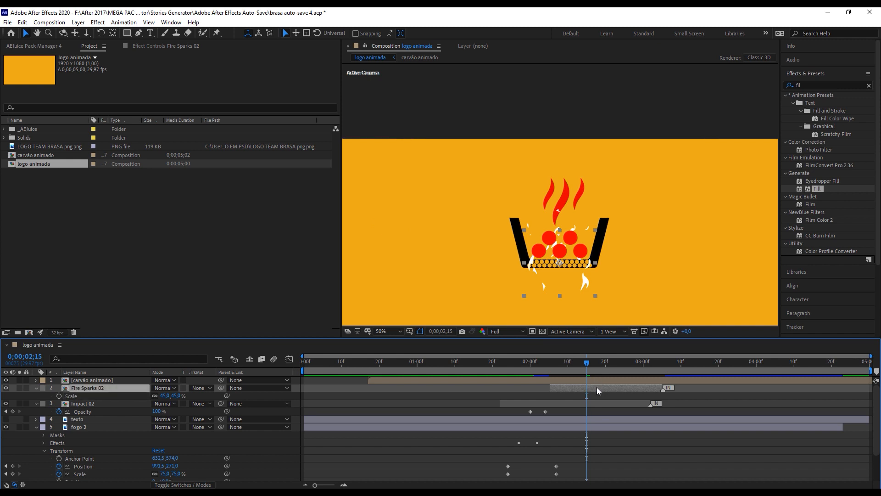
pyautogui.click(155, 47)
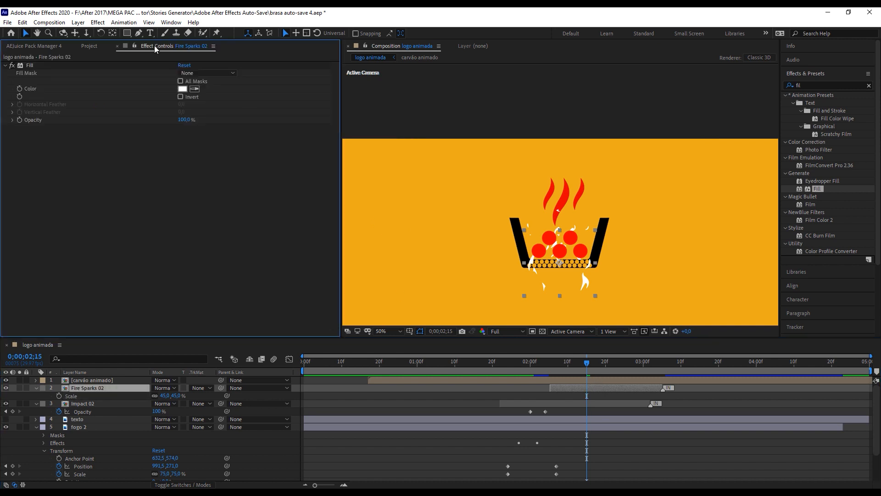
pyautogui.click(184, 89)
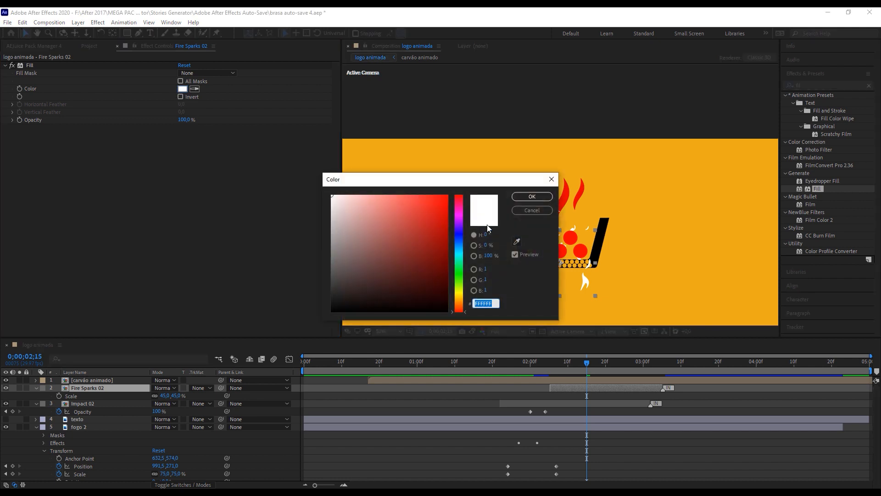
pyautogui.click(517, 242)
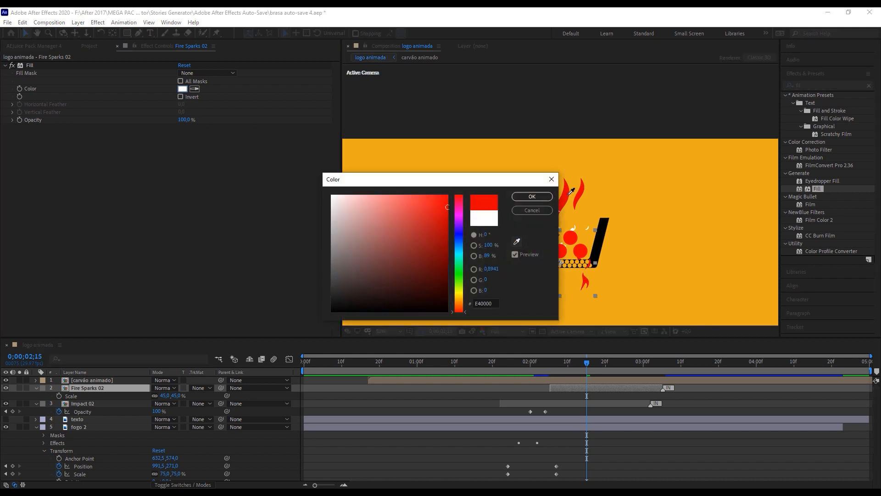
pyautogui.click(532, 197)
pyautogui.moveTo(612, 368); pyautogui.dragTo(587, 369)
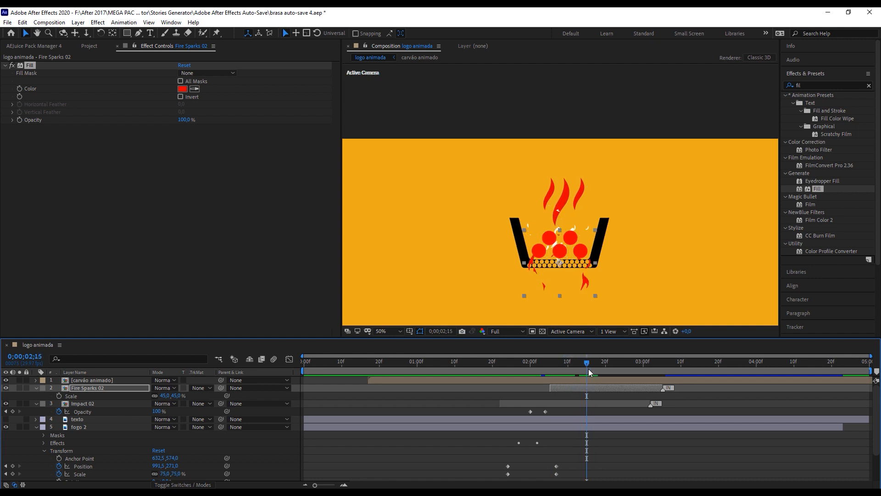
pyautogui.press('space')
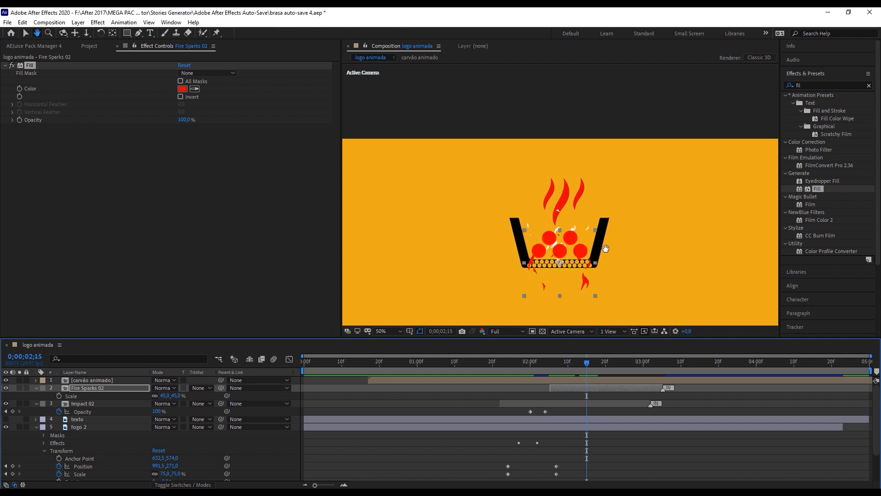
pyautogui.moveTo(598, 244); pyautogui.dragTo(605, 184)
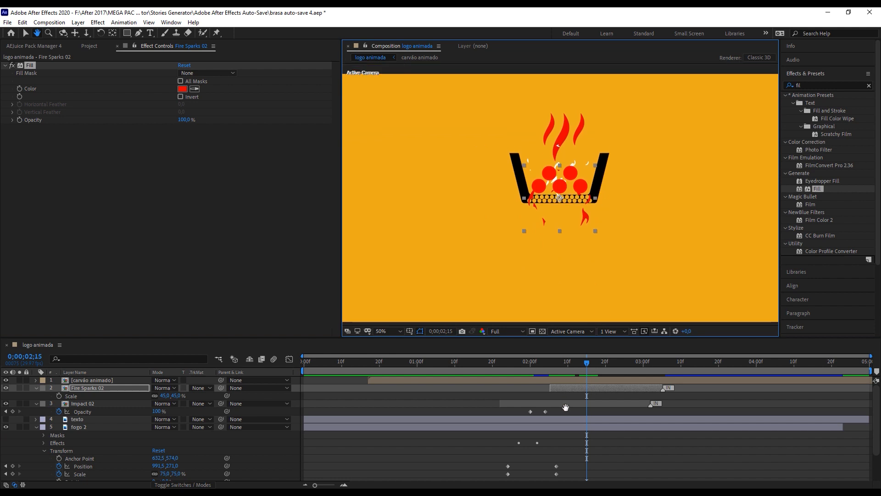
pyautogui.moveTo(561, 368); pyautogui.dragTo(591, 363)
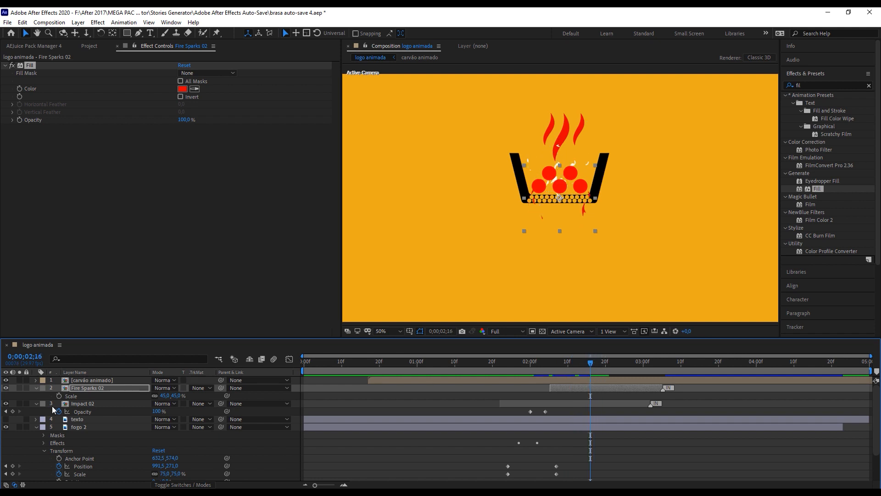
# Step: Show the texto layer and apply a Fill effect to it with the red sampled from the flames
pyautogui.click(6, 419)
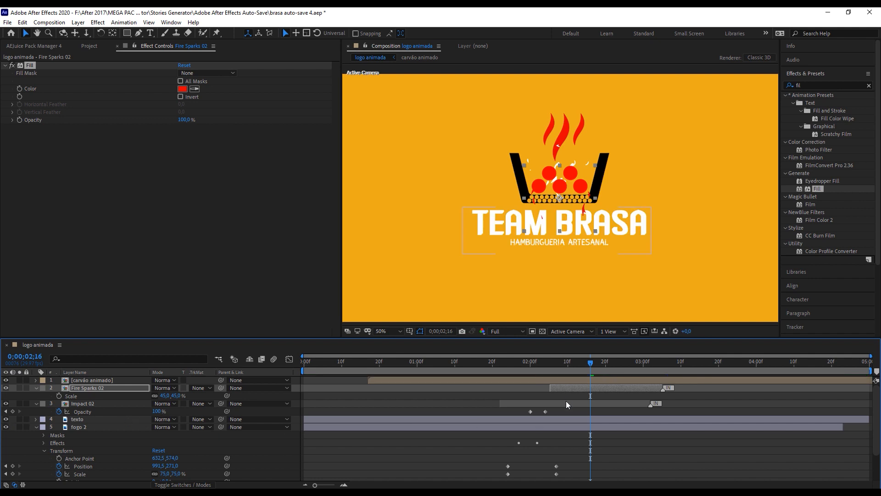
pyautogui.moveTo(579, 365); pyautogui.dragTo(556, 367)
pyautogui.moveTo(560, 368); pyautogui.dragTo(580, 370)
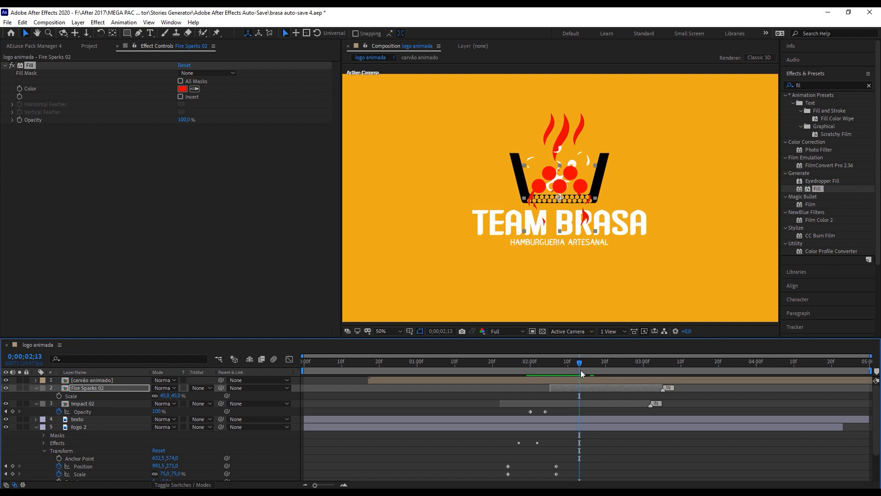
pyautogui.click(580, 418)
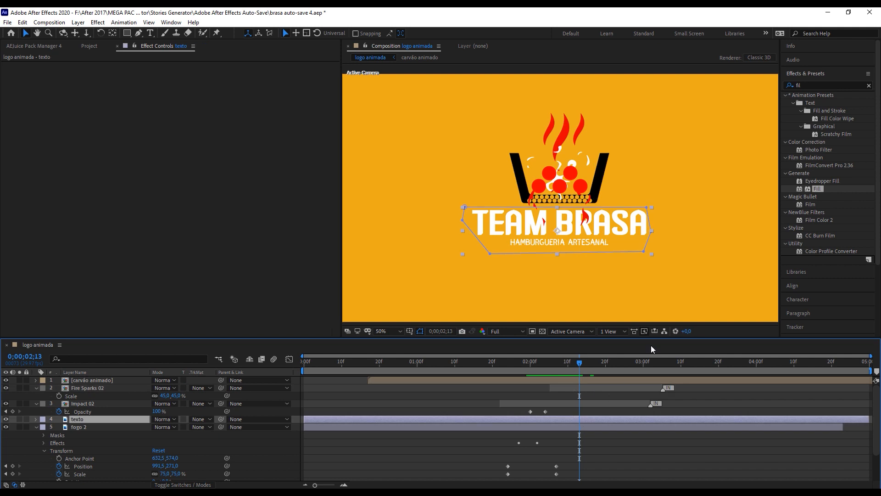
pyautogui.moveTo(822, 188); pyautogui.dragTo(567, 420)
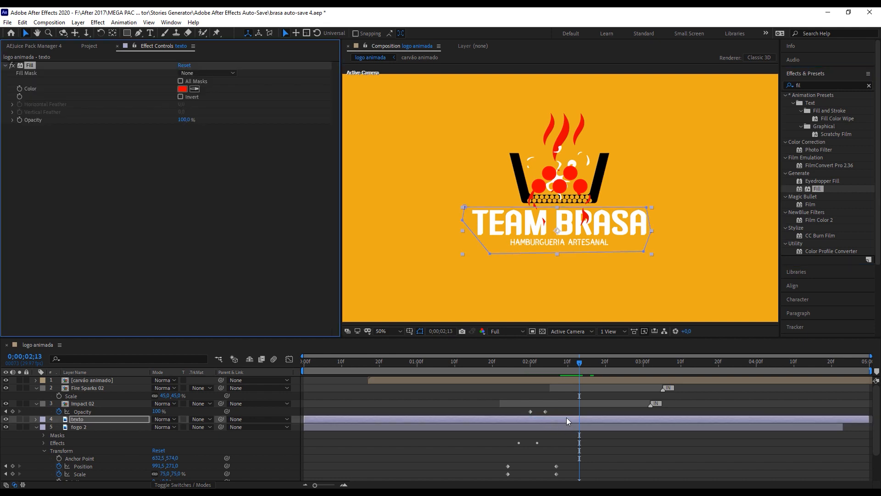
pyautogui.click(195, 89)
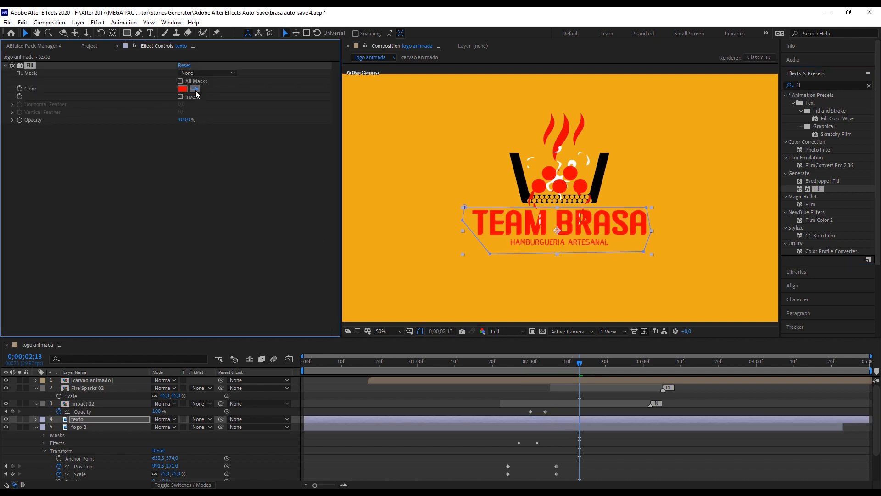
pyautogui.click(568, 130)
# Step: Split the texto layer at 0;00;02;11 and delete the portion before the cut
pyautogui.moveTo(579, 365)
pyautogui.mouseDown()
pyautogui.moveTo(478, 383)
pyautogui.moveTo(572, 375)
pyautogui.mouseUp()
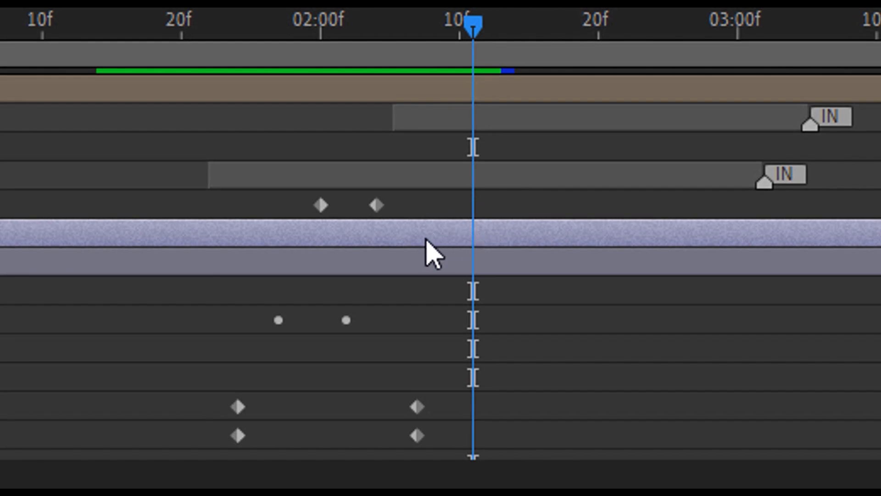
pyautogui.hotkey('ctrl', 'shift', 'd')
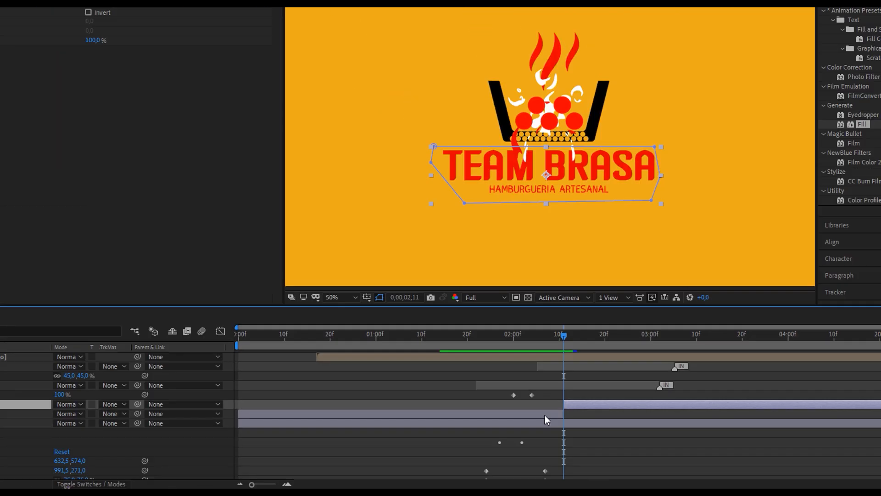
pyautogui.click(544, 414)
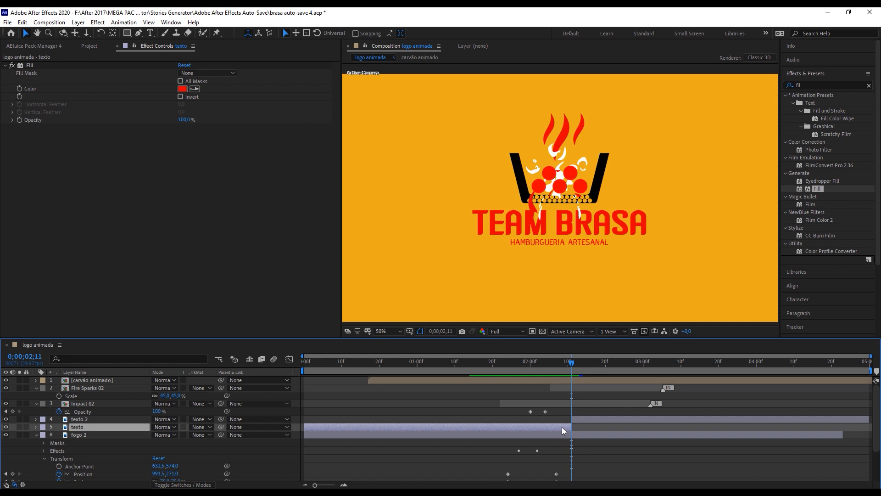
pyautogui.press('Delete')
# Step: Animate texto 2's Position with keyframes from 949,0, 547,0 at 0;00;02;11 to 949,0, 682,0 at 0;00;02;14
pyautogui.moveTo(569, 363); pyautogui.dragTo(615, 369)
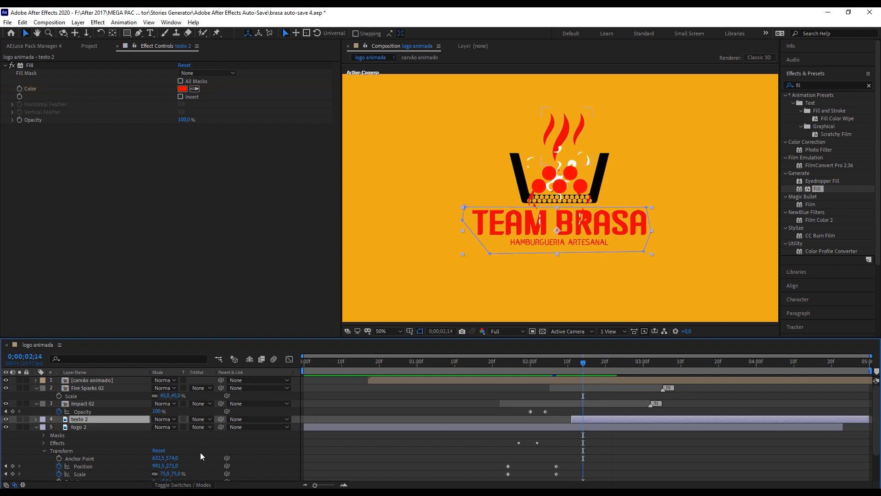
pyautogui.press('p')
pyautogui.click(59, 426)
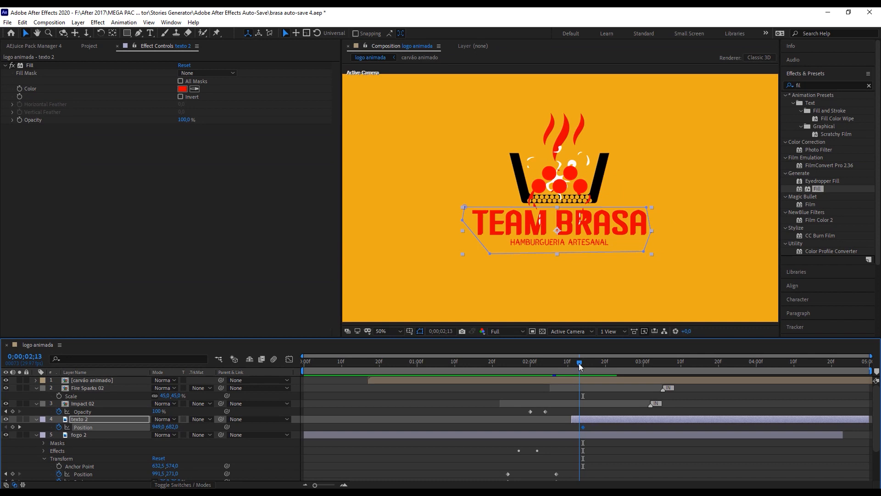
pyautogui.moveTo(579, 363); pyautogui.dragTo(572, 365)
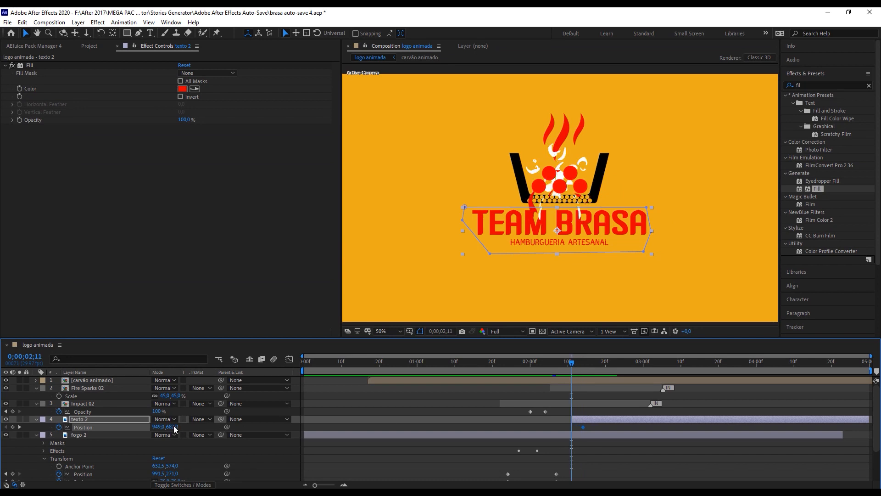
pyautogui.moveTo(177, 429); pyautogui.dragTo(102, 438)
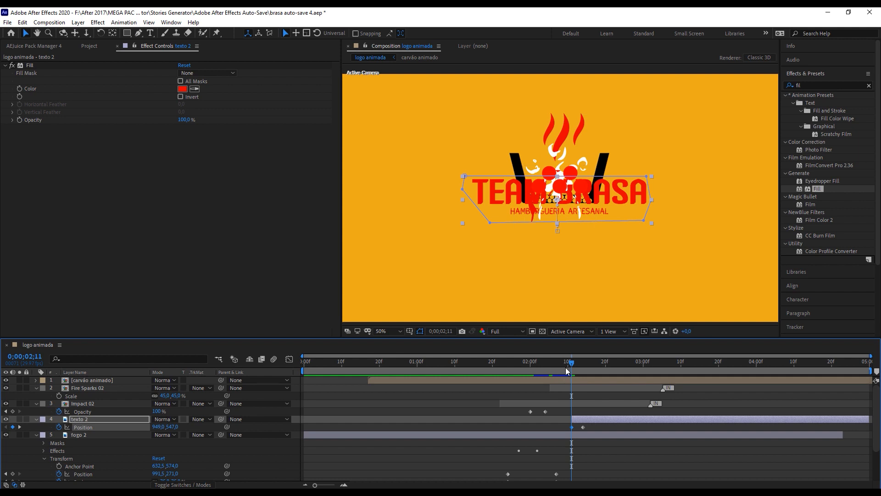
pyautogui.moveTo(575, 365)
pyautogui.mouseDown()
pyautogui.moveTo(559, 365)
pyautogui.moveTo(577, 367)
pyautogui.mouseUp()
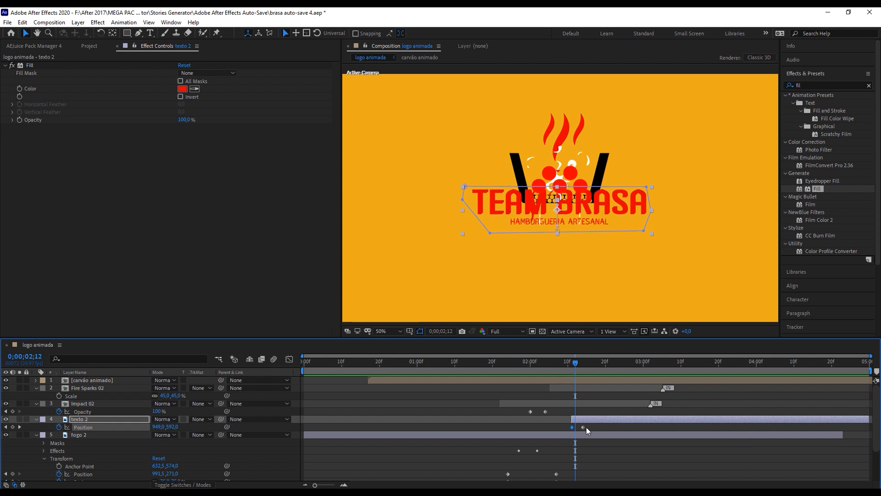
# Step: Slow the text's downward move by shifting texto 2's end Position keyframe to about 0;00;02;19
pyautogui.moveTo(583, 427); pyautogui.dragTo(595, 429)
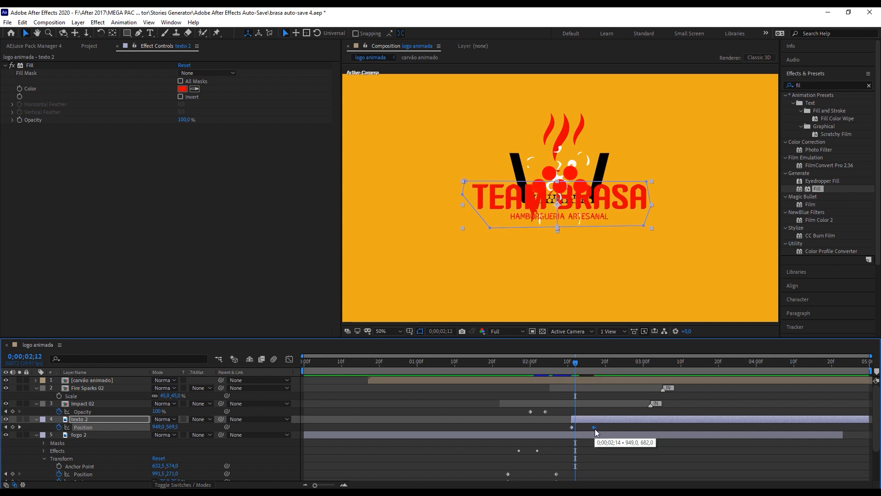
pyautogui.click(568, 362)
pyautogui.moveTo(568, 364); pyautogui.dragTo(598, 363)
pyautogui.click(605, 429)
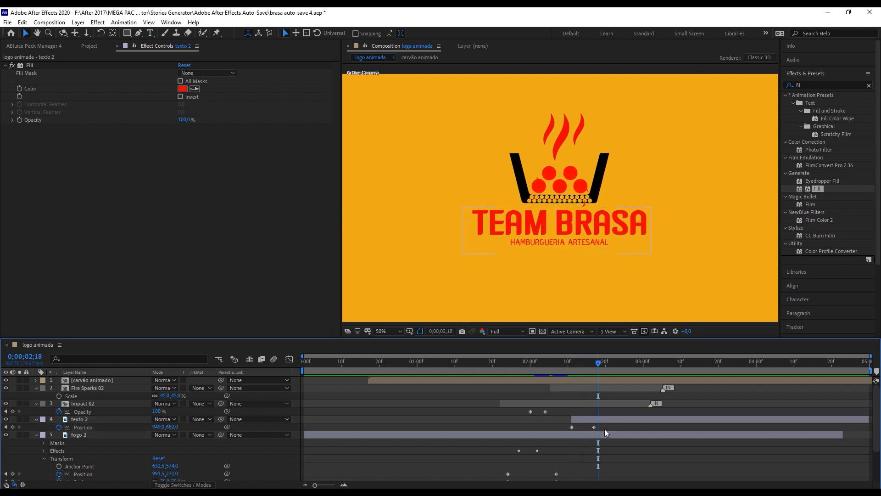
pyautogui.moveTo(596, 427); pyautogui.dragTo(602, 427)
pyautogui.moveTo(573, 365)
pyautogui.mouseDown()
pyautogui.moveTo(622, 365)
pyautogui.moveTo(572, 376)
pyautogui.mouseUp()
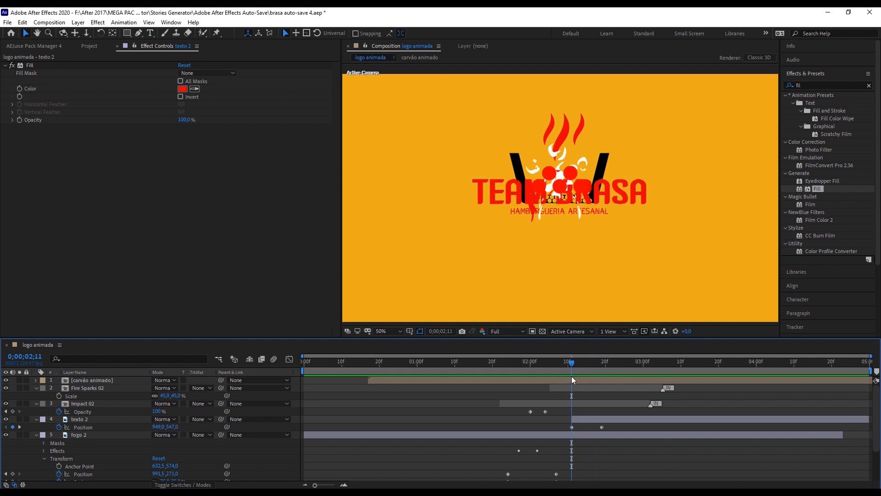
pyautogui.click(572, 427)
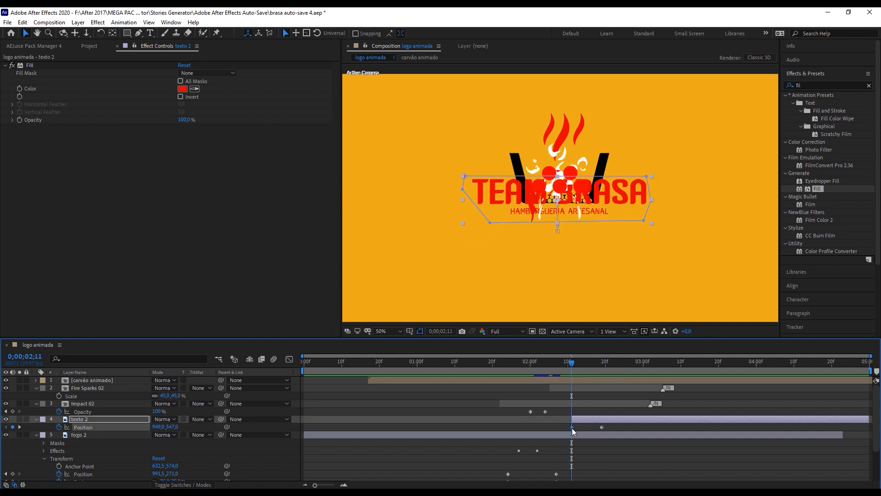
# Step: Apply Easy Ease Out to texto 2's first Position keyframe and Easy Ease In to the one at 0;00;02;19, previewing the motion
pyautogui.rightClick(572, 427)
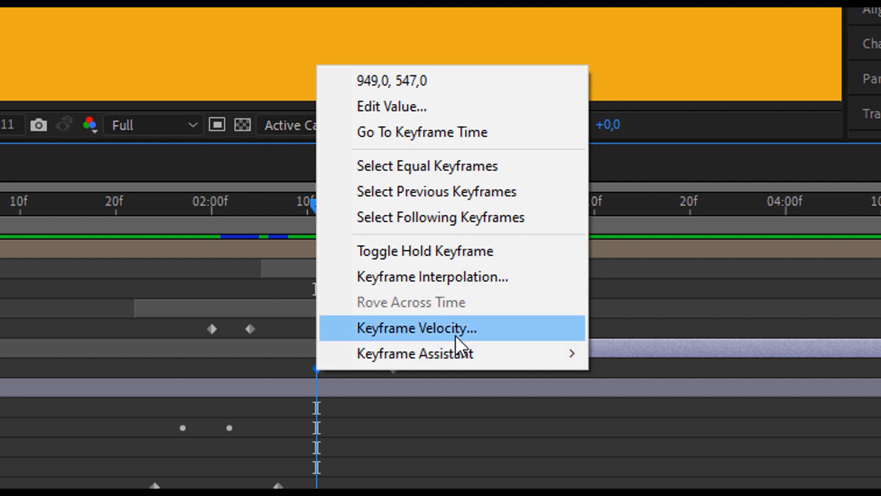
pyautogui.moveTo(513, 357)
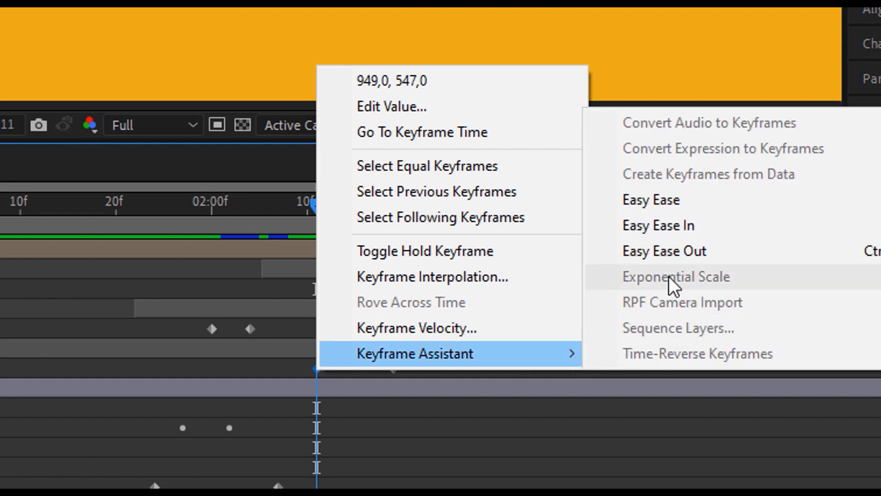
pyautogui.click(676, 250)
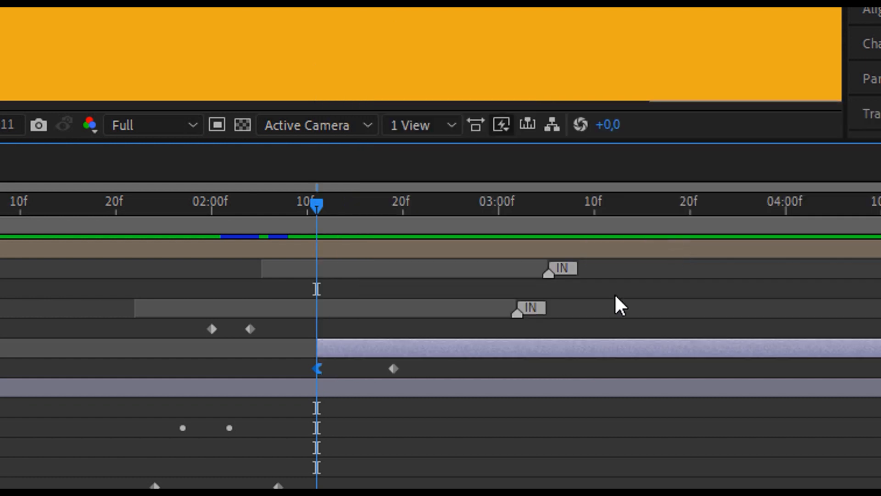
pyautogui.click(396, 213)
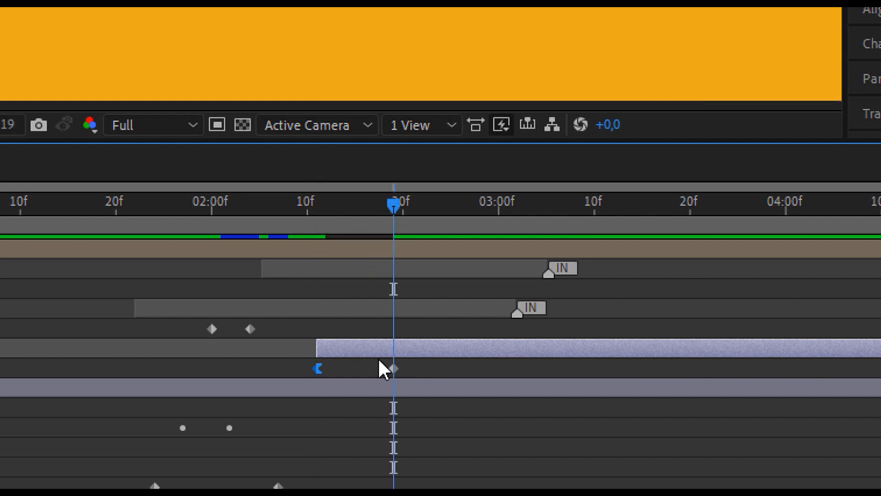
pyautogui.click(394, 368)
pyautogui.rightClick(396, 367)
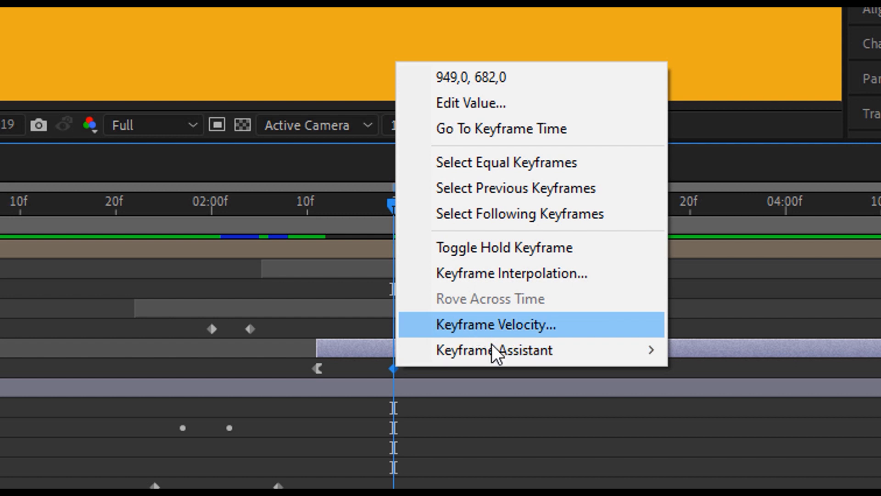
pyautogui.moveTo(656, 349)
pyautogui.click(785, 222)
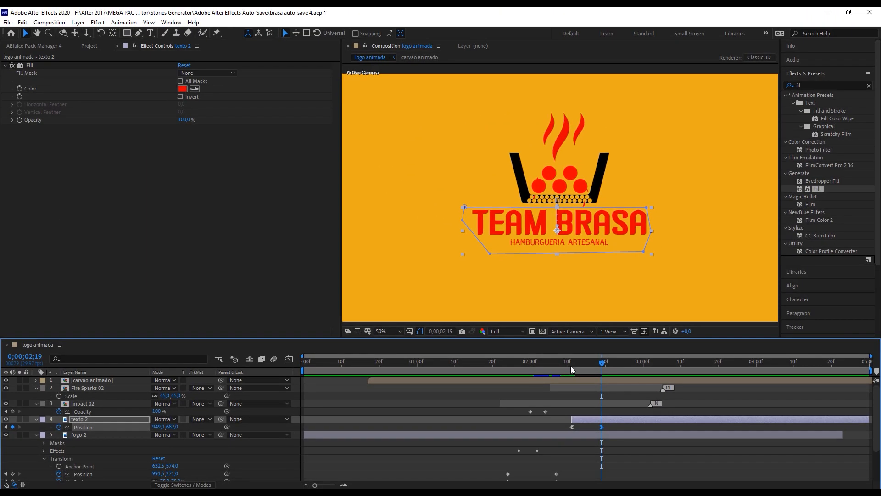
pyautogui.click(427, 278)
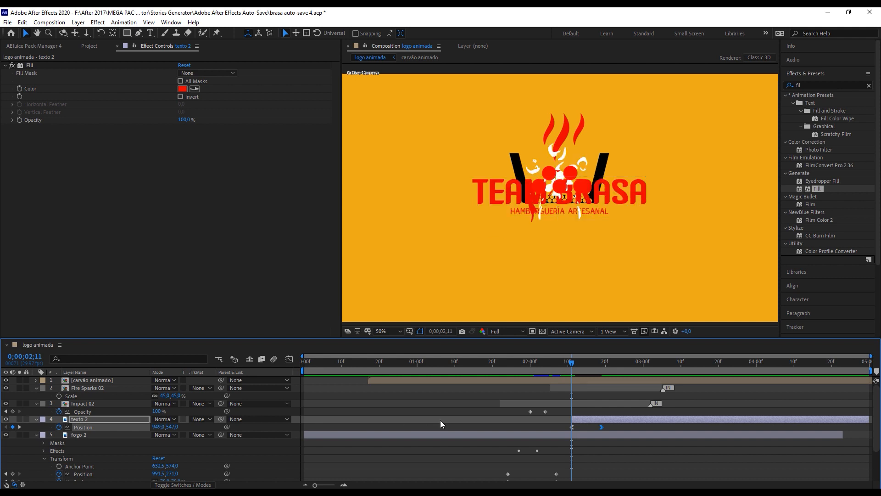
pyautogui.press('space')
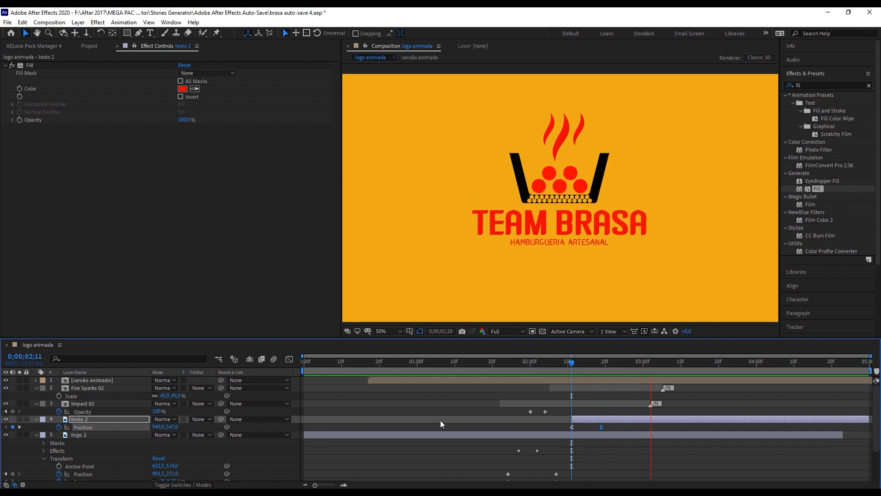
pyautogui.moveTo(529, 376); pyautogui.dragTo(567, 381)
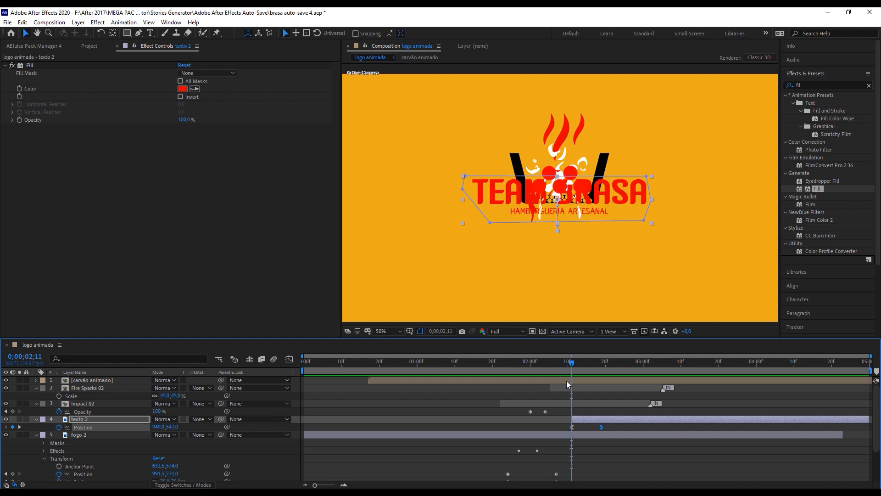
# Step: Fade in texto 2 with Opacity keyframes from 0% at 0;00;02;11 to 100% at about 0;00;02;16, and preview it
pyautogui.click(594, 421)
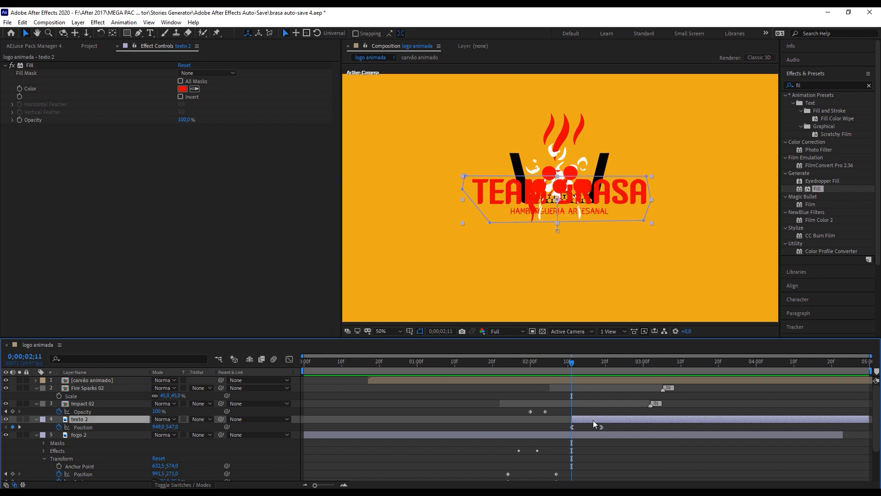
pyautogui.press('t')
pyautogui.click(59, 427)
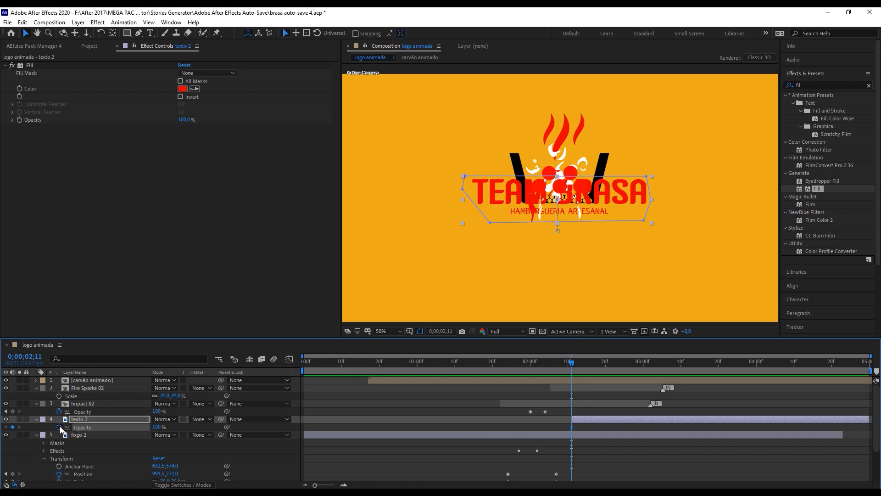
pyautogui.moveTo(572, 430); pyautogui.dragTo(590, 430)
pyautogui.moveTo(157, 427); pyautogui.dragTo(98, 430)
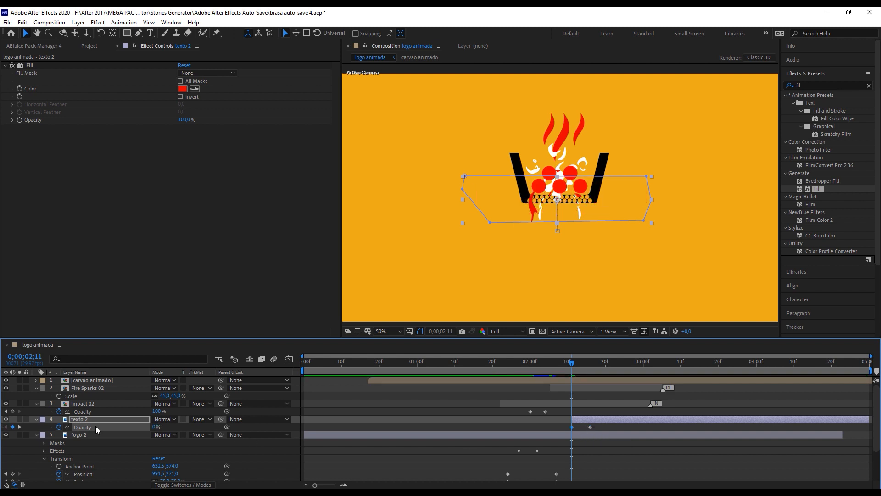
pyautogui.press('space')
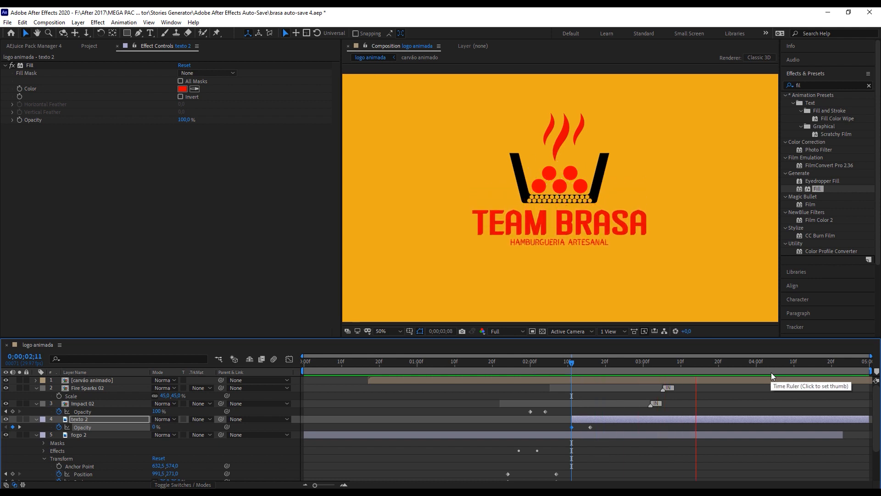
pyautogui.press('space')
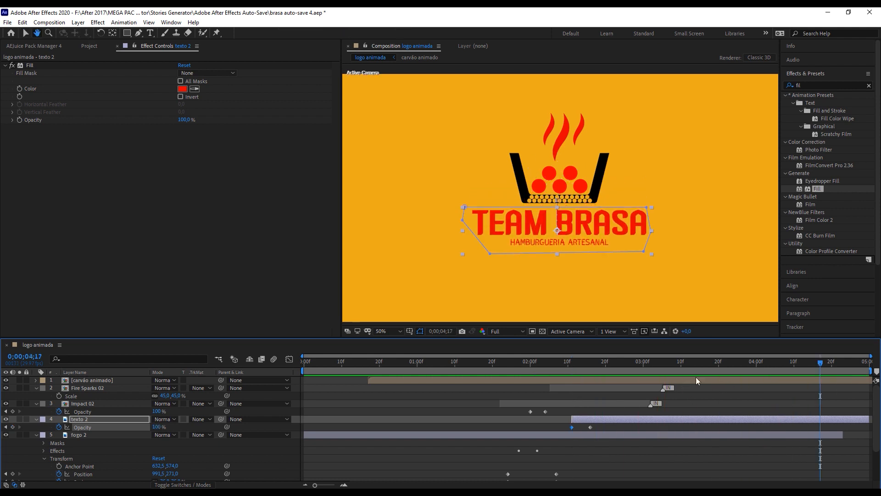
# Step: Animate texto 2's Fill Color from red at 0;00;03;03 to white at 0;00;03;15 and scrub through the change
pyautogui.moveTo(727, 366); pyautogui.dragTo(655, 368)
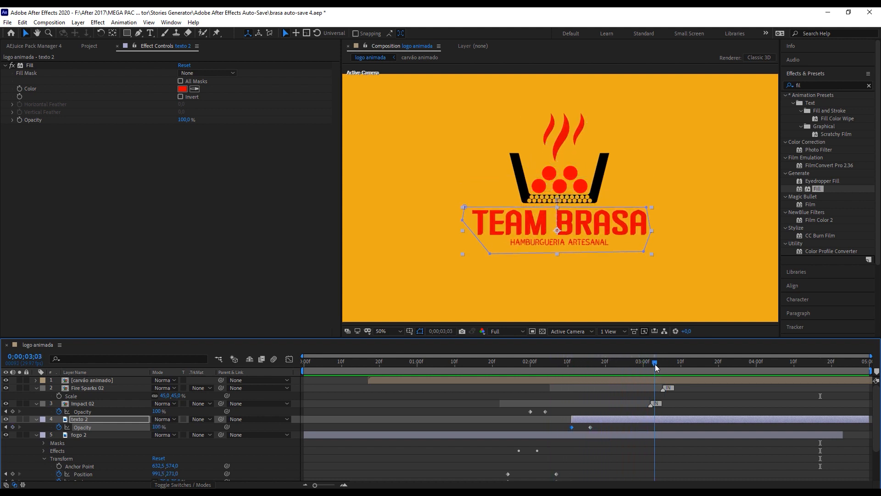
pyautogui.click(657, 417)
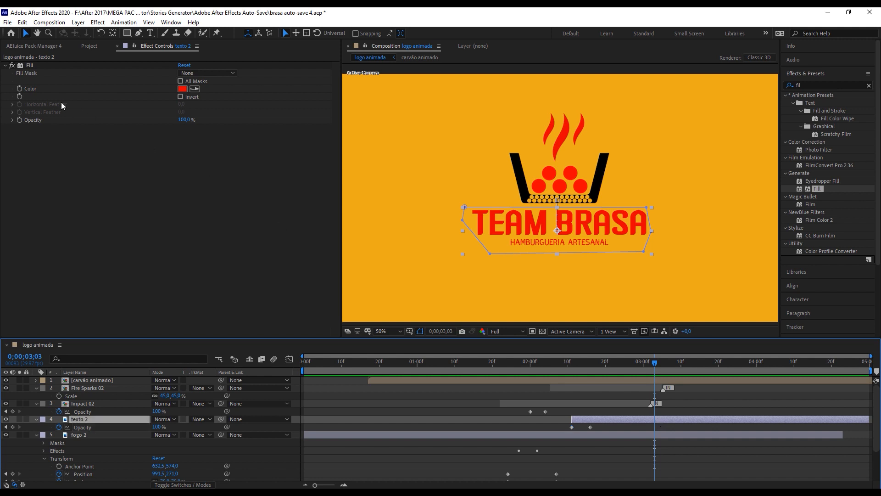
pyautogui.click(20, 92)
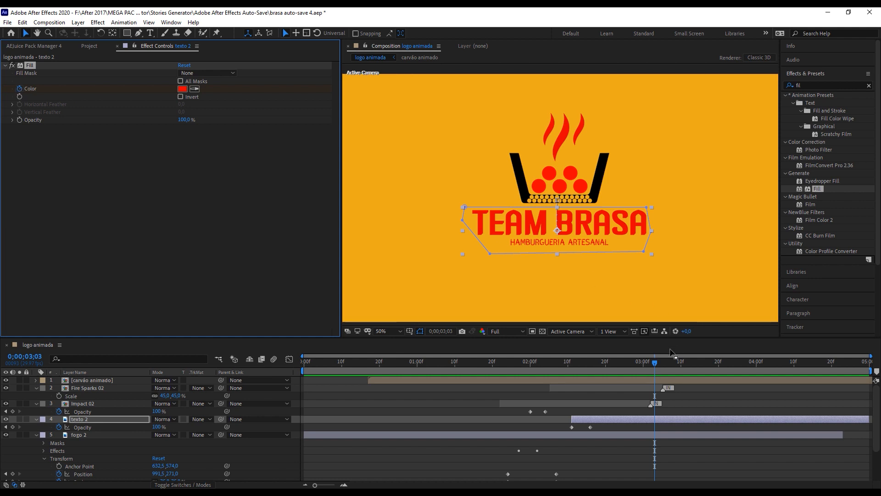
pyautogui.moveTo(659, 362); pyautogui.dragTo(699, 361)
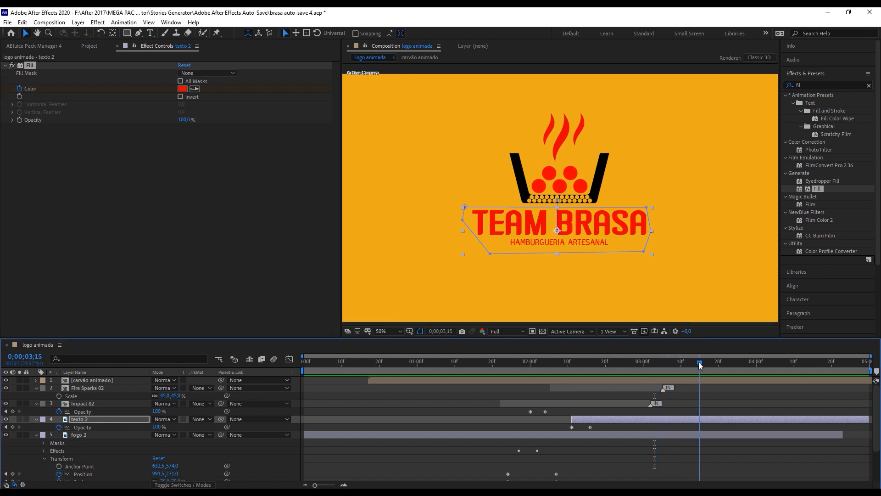
pyautogui.click(183, 89)
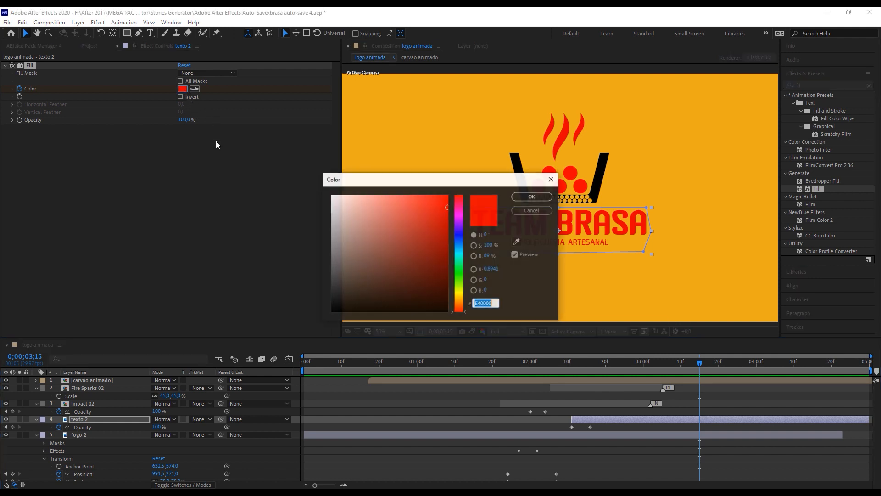
pyautogui.click(361, 235)
pyautogui.moveTo(344, 219); pyautogui.dragTo(331, 195)
pyautogui.click(532, 196)
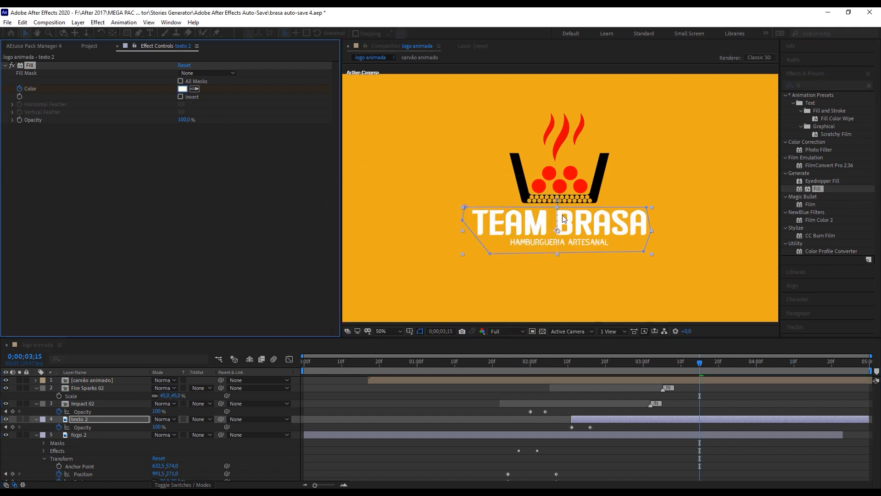
pyautogui.click(587, 362)
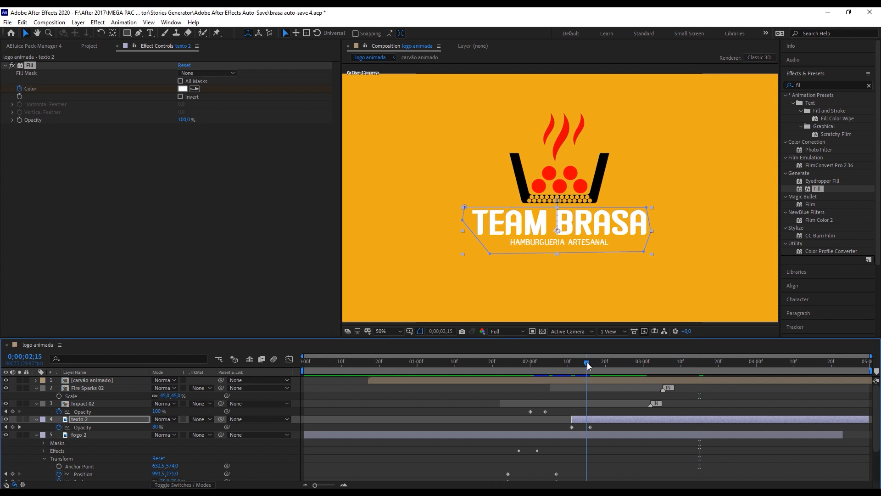
pyautogui.moveTo(551, 362); pyautogui.dragTo(680, 366)
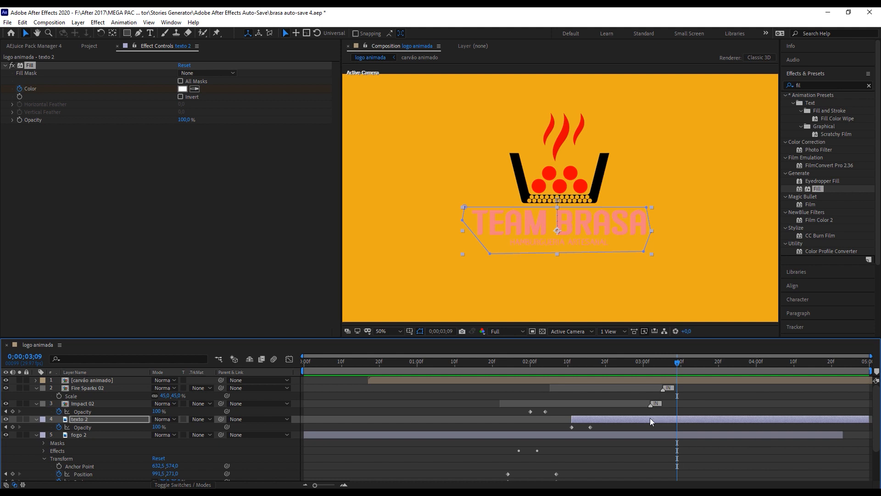
# Step: Expand texto 2's Fill effect properties and move the white Color keyframe to 0;00;03;09
pyautogui.click(131, 422)
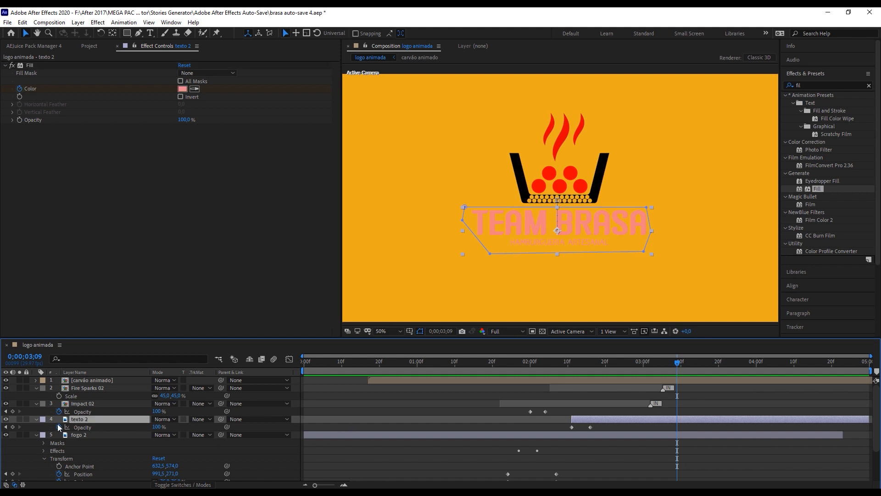
pyautogui.click(37, 419)
pyautogui.click(36, 419)
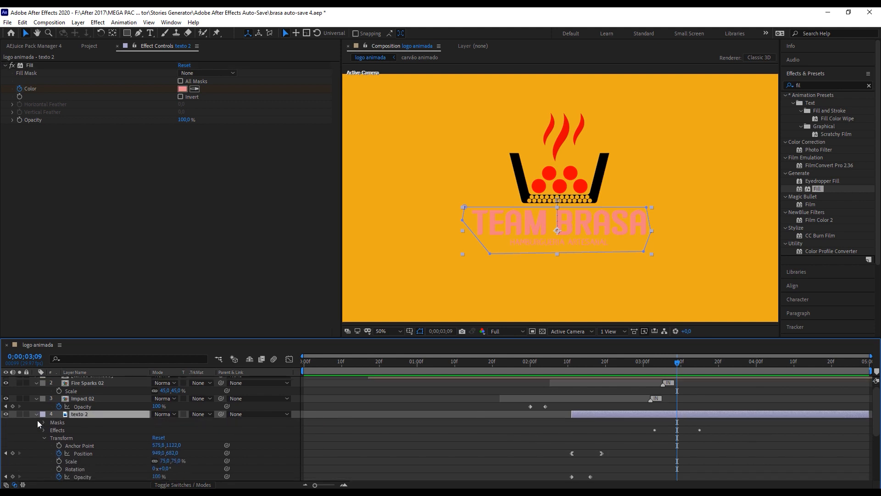
pyautogui.click(44, 430)
pyautogui.click(51, 438)
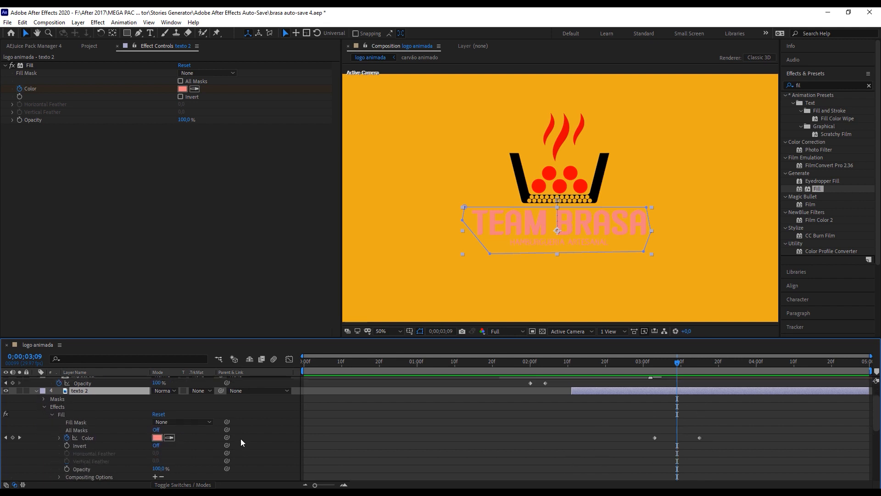
pyautogui.moveTo(699, 438); pyautogui.dragTo(677, 438)
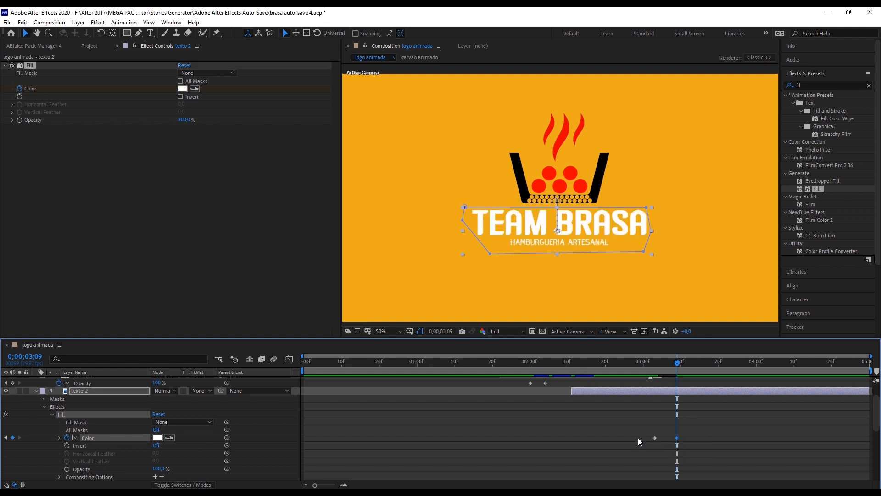
# Step: Move texto 2's red Color keyframe to 0;00;02;22 and its white Color keyframe to about 0;00;03;02
pyautogui.moveTo(655, 438); pyautogui.dragTo(636, 438)
pyautogui.moveTo(582, 364); pyautogui.dragTo(613, 365)
pyautogui.moveTo(636, 438); pyautogui.dragTo(614, 438)
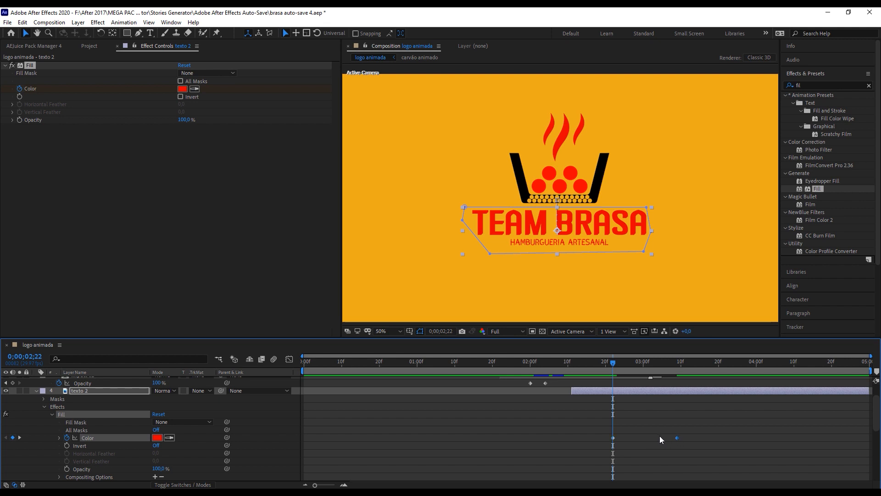
pyautogui.moveTo(678, 437); pyautogui.dragTo(650, 438)
pyautogui.click(571, 368)
pyautogui.moveTo(611, 367); pyautogui.dragTo(679, 367)
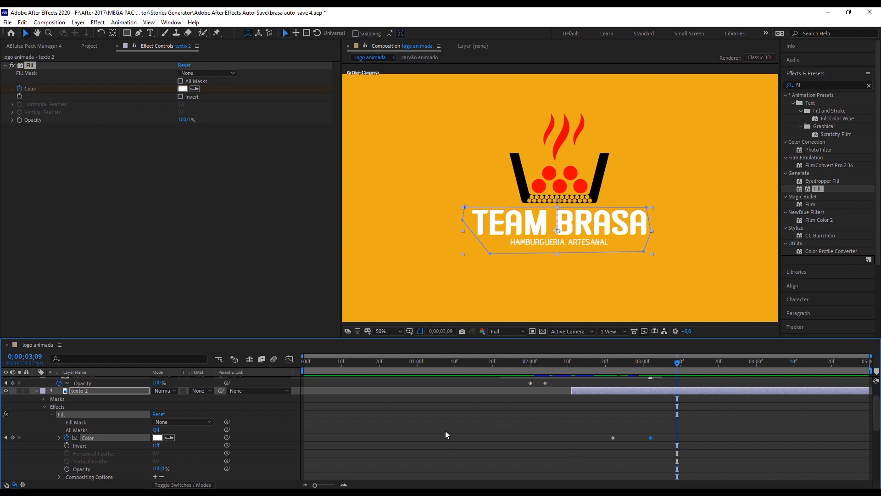
# Step: Collapse the properties of the texto 2, Impact 02, Fire Sparks 02 and fogo 2 layers
pyautogui.scroll(2, 505, 422)
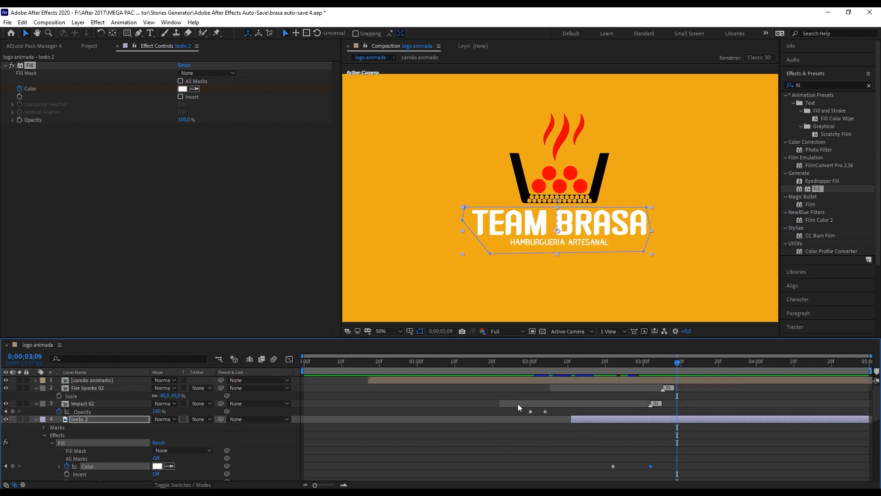
pyautogui.click(37, 419)
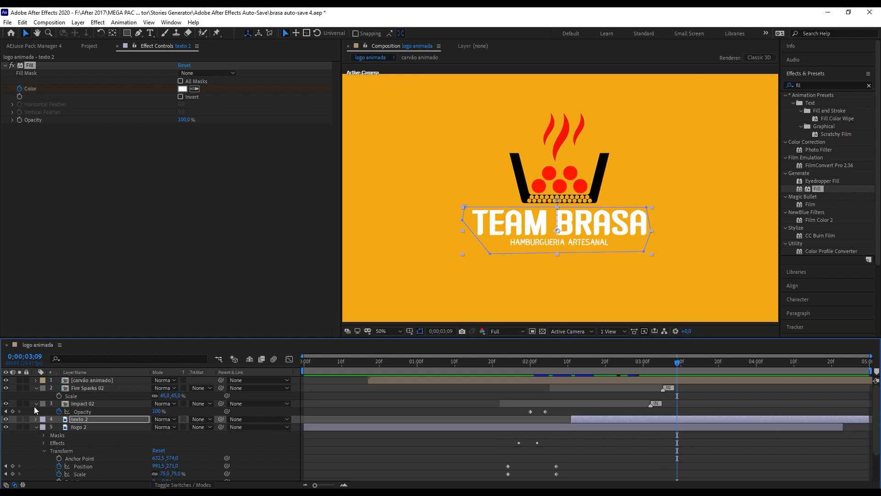
pyautogui.click(36, 403)
pyautogui.click(35, 388)
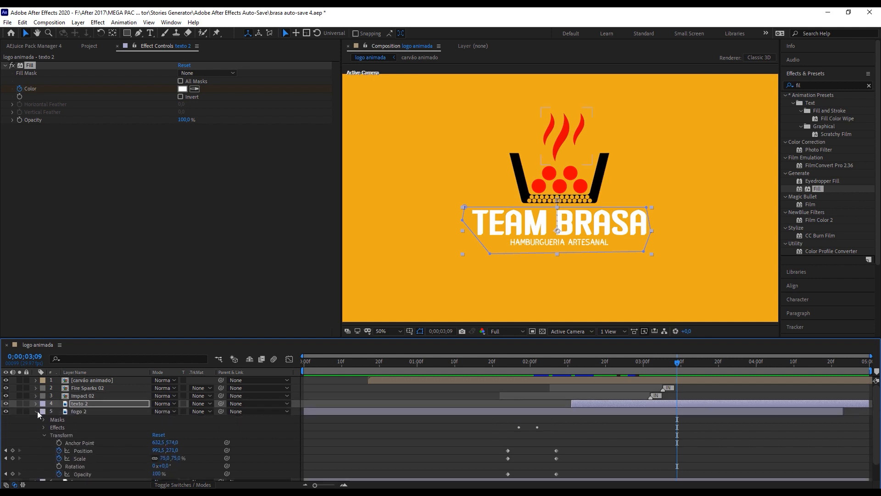
pyautogui.click(36, 411)
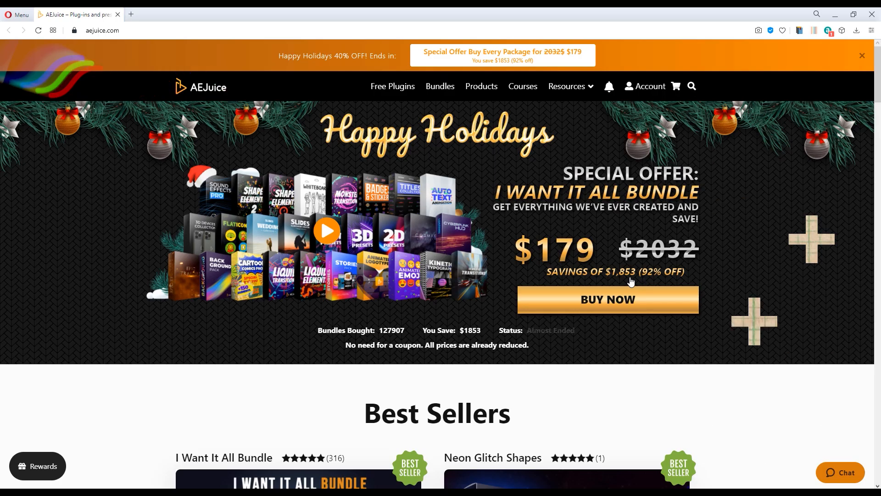
# Step: Look through the bundle offers and new products on the AEJuice home page in the browser
pyautogui.scroll(-15, 629, 279)
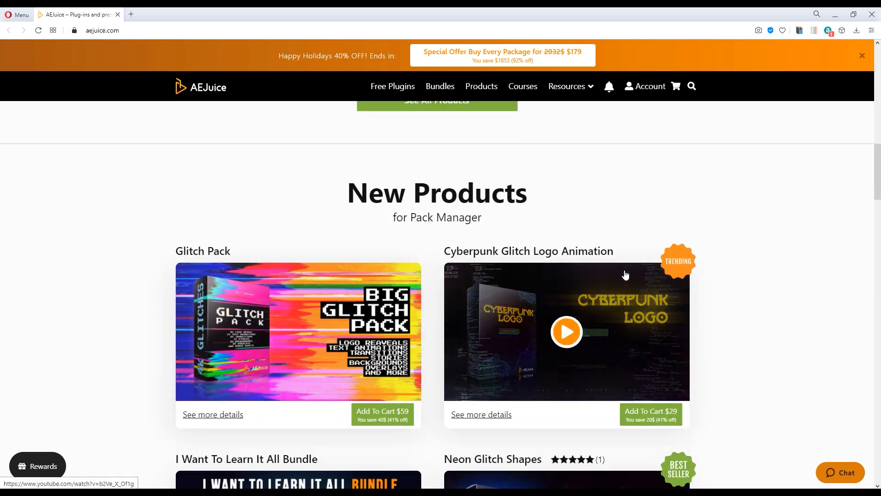
pyautogui.scroll(12, 629, 278)
pyautogui.scroll(1, 645, 292)
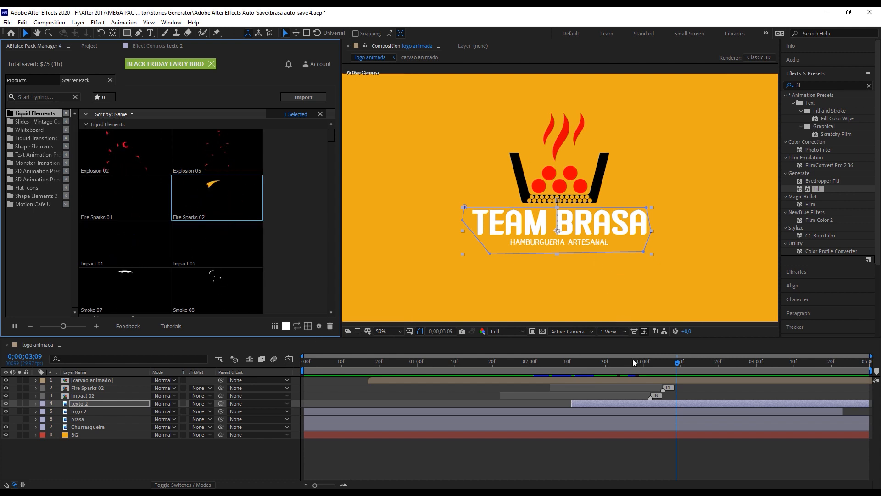
# Step: Browse the Starter Pack's Shape Elements 2, Motion Cafe UI, Flat Icons and 3D Animation Presets and review the logo animation around the text reveal
pyautogui.moveTo(634, 361); pyautogui.dragTo(662, 364)
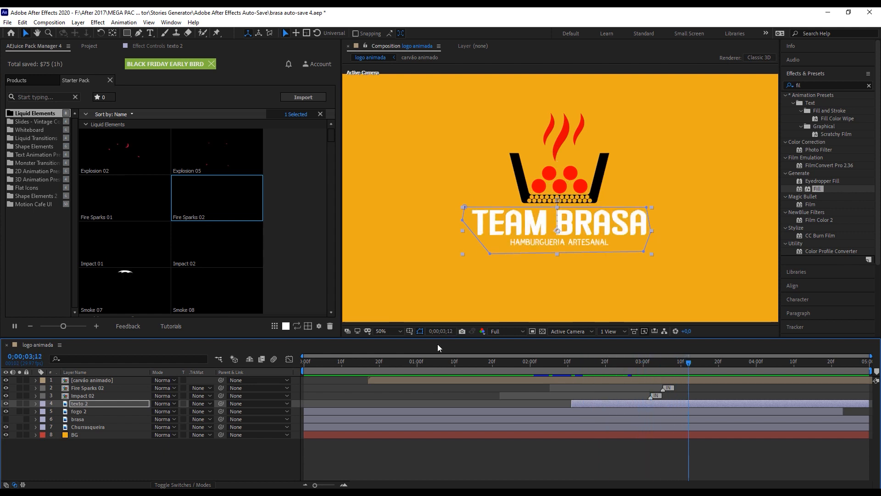
pyautogui.click(28, 196)
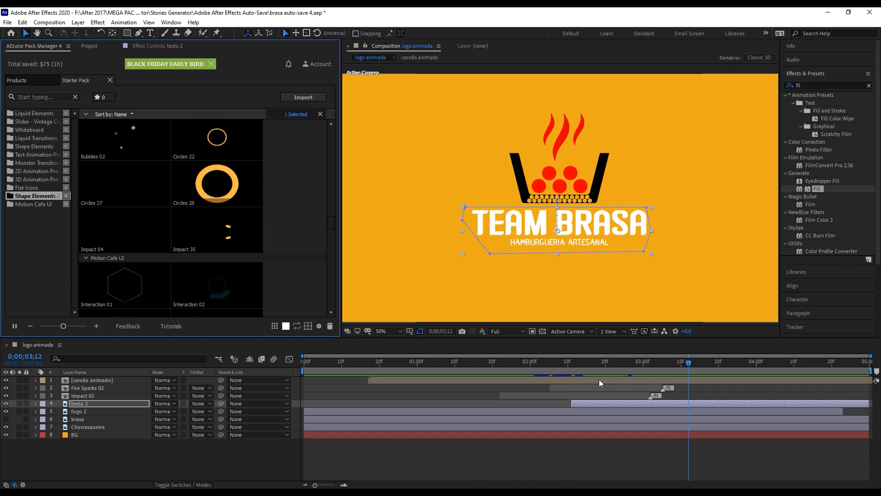
pyautogui.click(580, 364)
pyautogui.moveTo(555, 371); pyautogui.dragTo(508, 370)
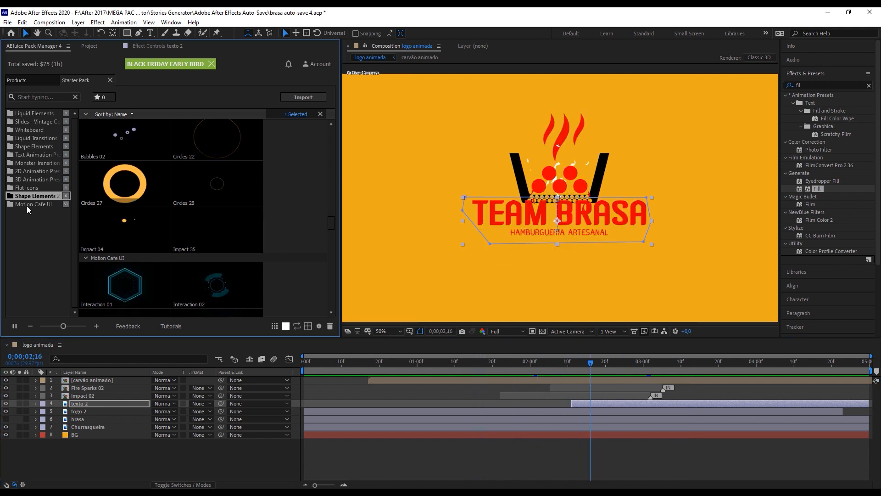
pyautogui.click(27, 205)
pyautogui.scroll(-2, 153, 210)
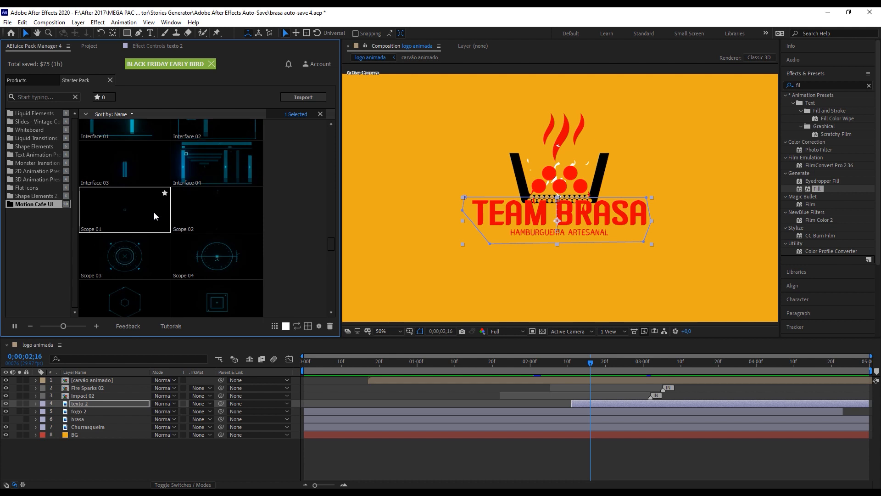
pyautogui.click(27, 196)
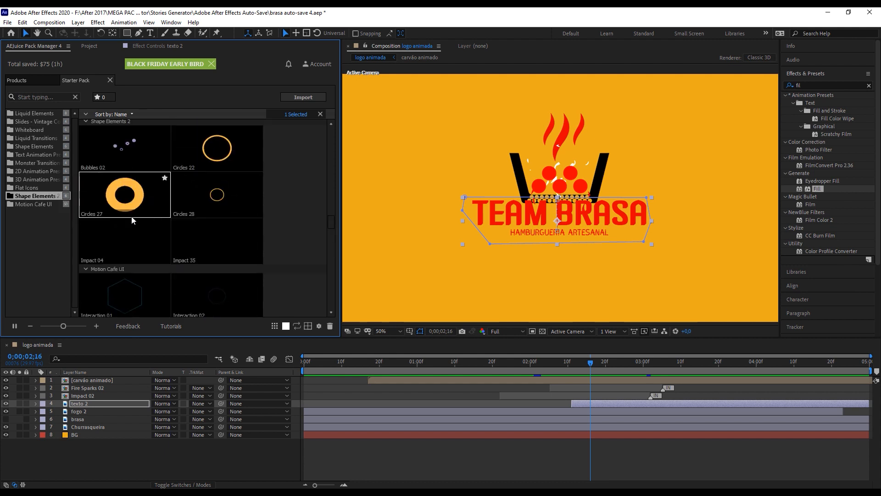
pyautogui.click(22, 188)
pyautogui.click(35, 179)
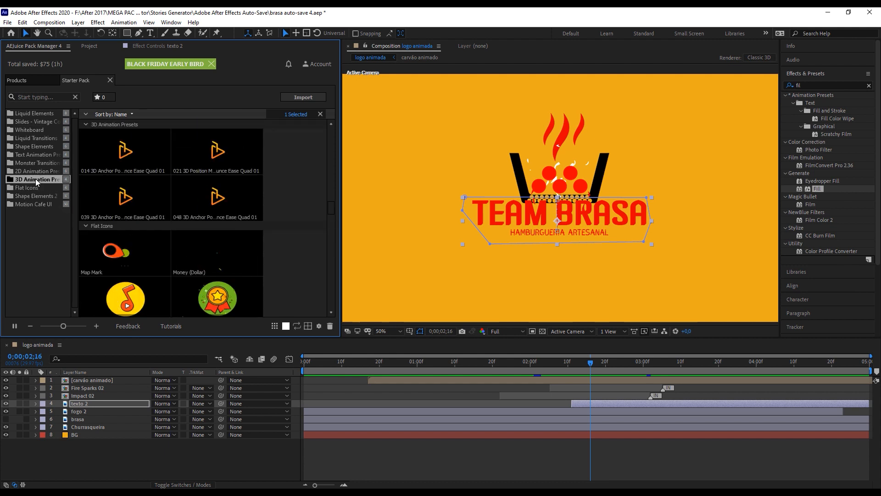
pyautogui.scroll(-3, 199, 223)
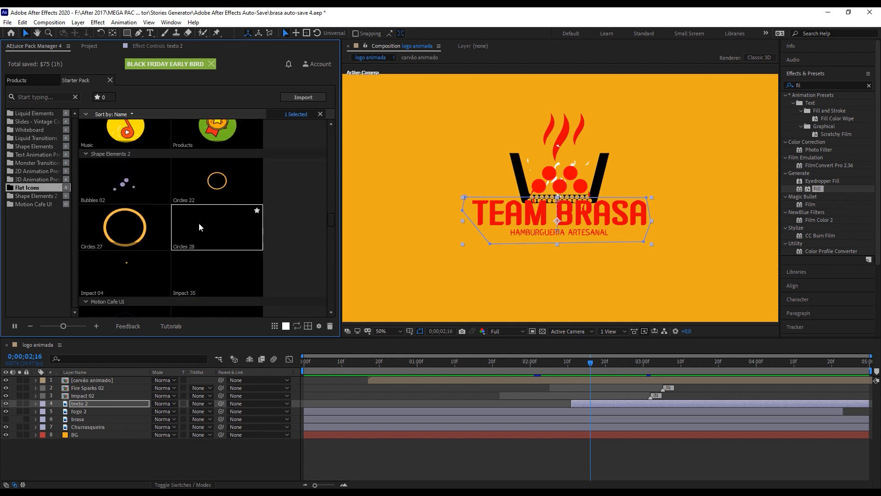
pyautogui.moveTo(572, 362); pyautogui.dragTo(708, 376)
pyautogui.moveTo(627, 379); pyautogui.dragTo(670, 375)
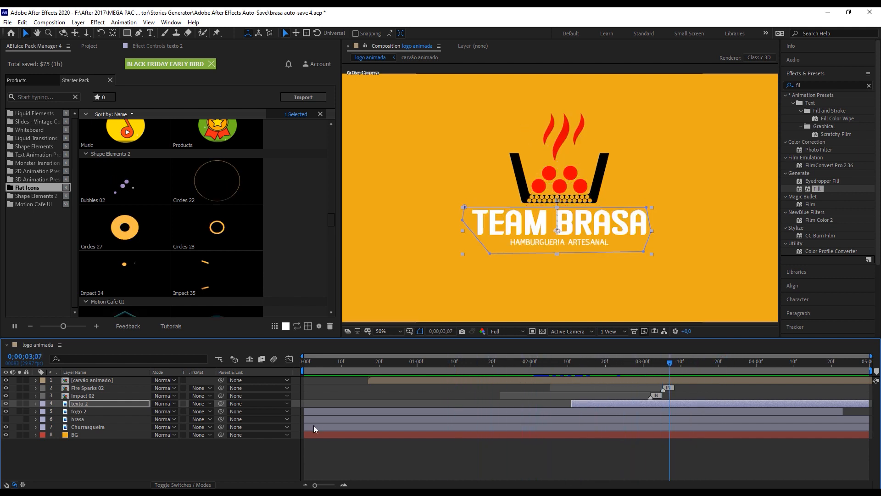
# Step: Pre-compose every layer except BG, from carvão animado to Churrasqueira, into a new composition named logo
pyautogui.click(85, 426)
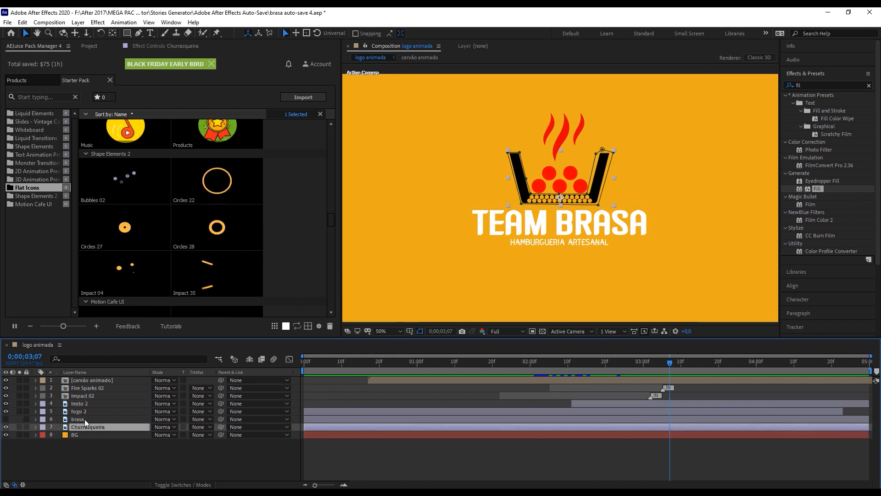
pyautogui.keyDown('shift'); pyautogui.click(89, 379); pyautogui.keyUp('shift')
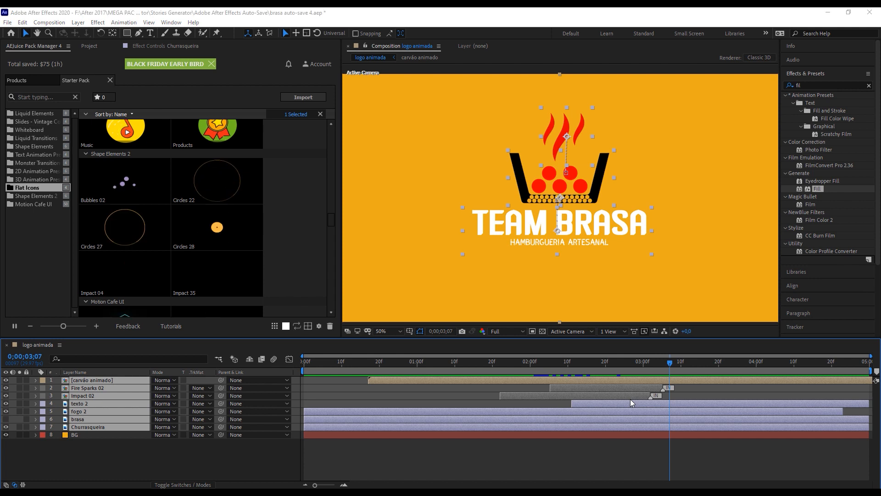
pyautogui.hotkey('ctrl', 'shift', 'c')
pyautogui.write('logo')
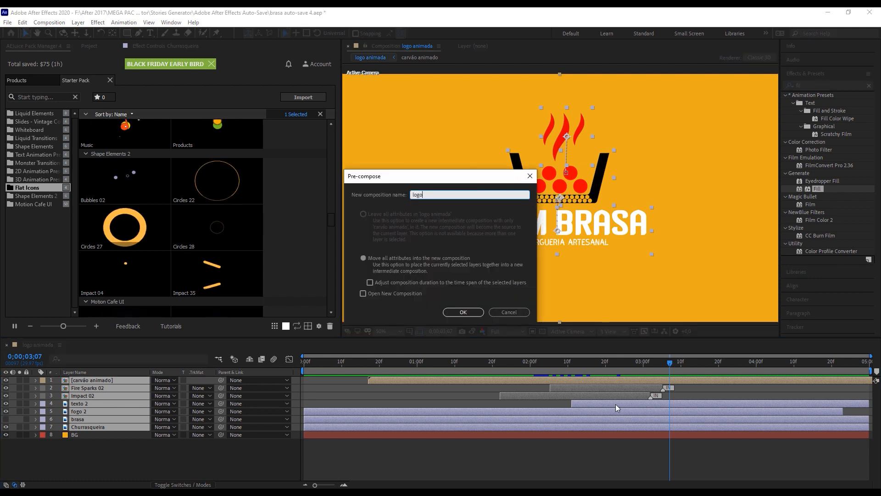
pyautogui.click(477, 314)
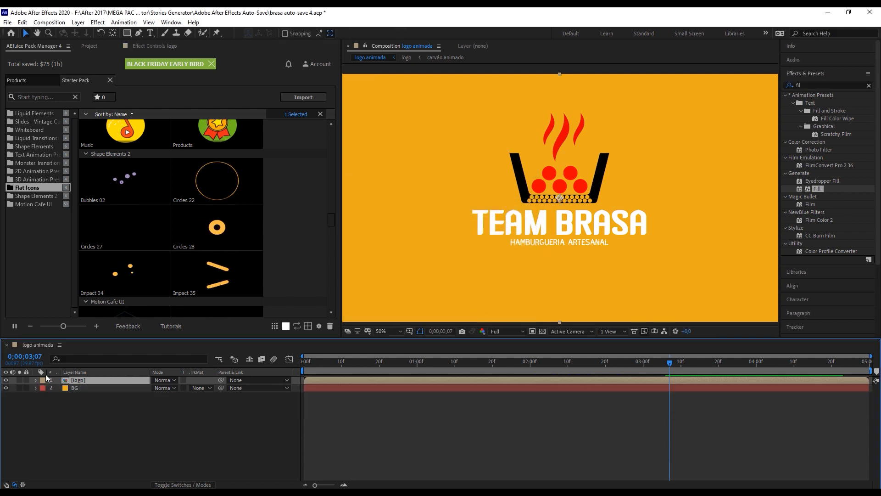
# Step: Check the logo animation over the transparency grid with the BG layer hidden, and show BG again
pyautogui.click(6, 388)
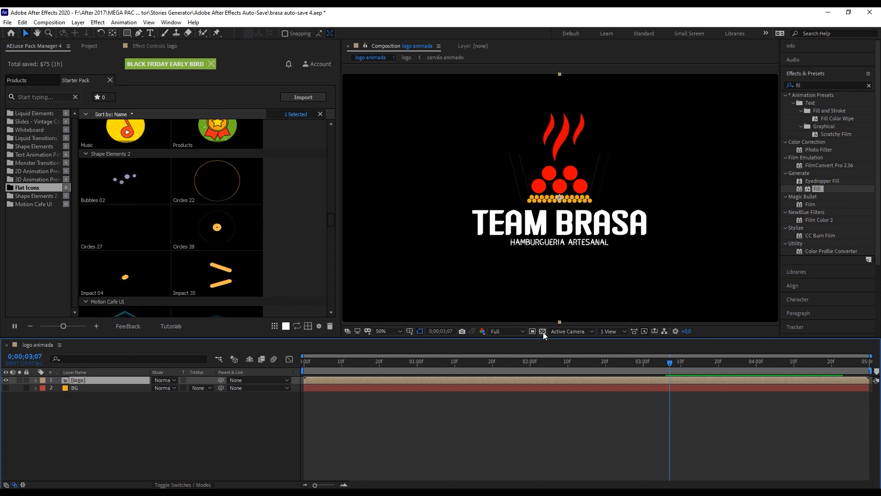
pyautogui.click(543, 332)
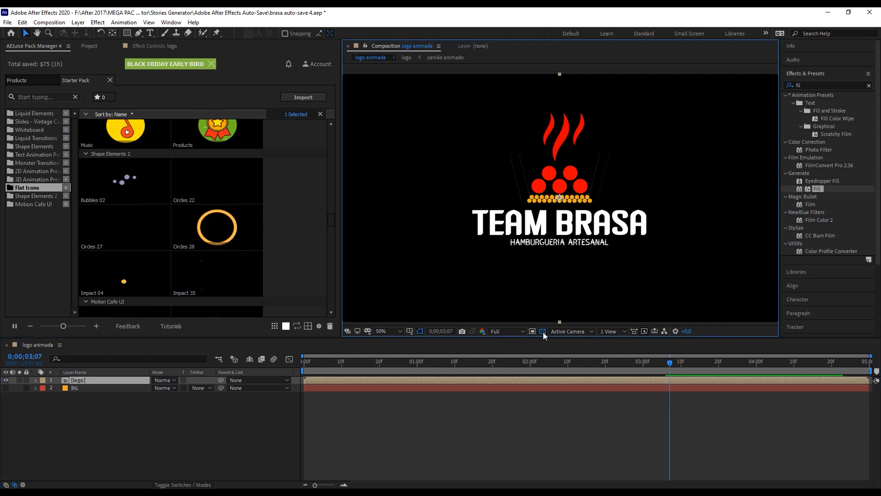
pyautogui.click(544, 332)
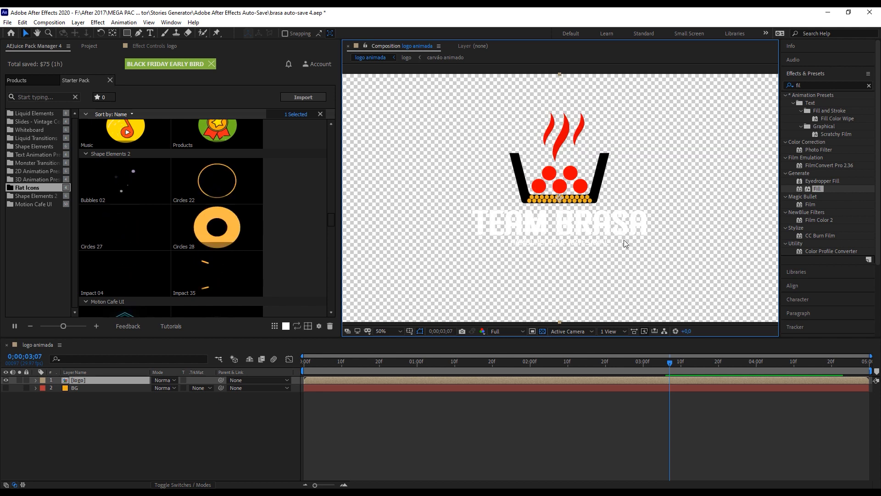
pyautogui.moveTo(650, 368); pyautogui.dragTo(675, 369)
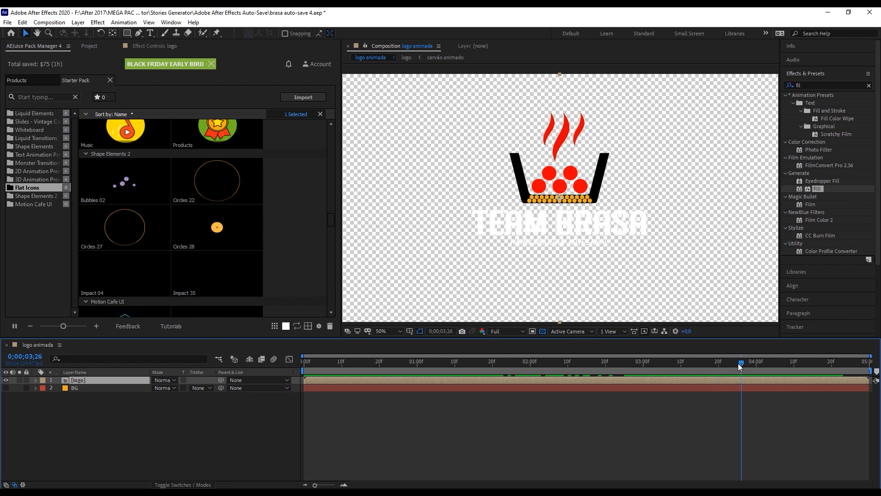
pyautogui.click(5, 387)
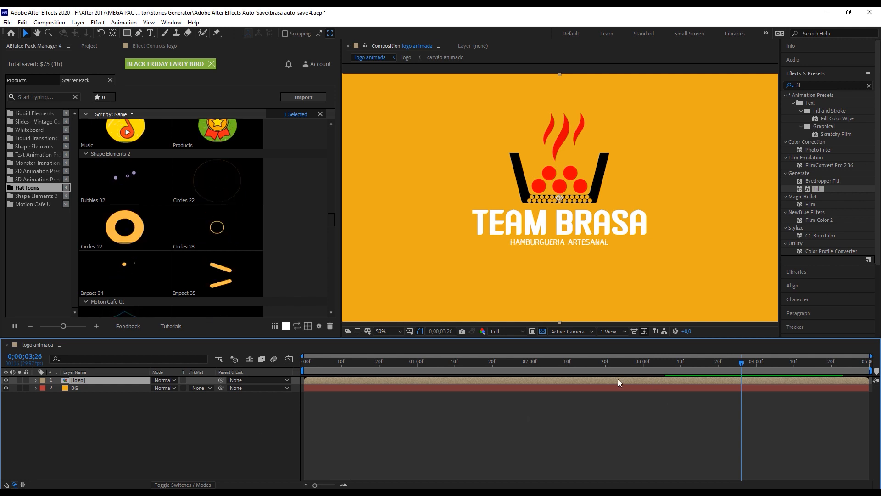
# Step: Keyframe the logo layer's Scale at 100% at 0;00;03;05 and 105% at 0;00;03;23
pyautogui.moveTo(613, 363); pyautogui.dragTo(662, 362)
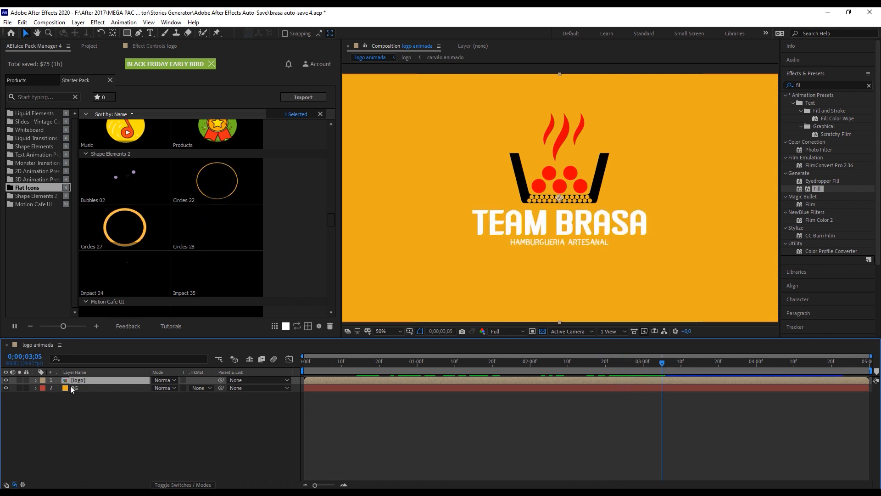
pyautogui.press('s')
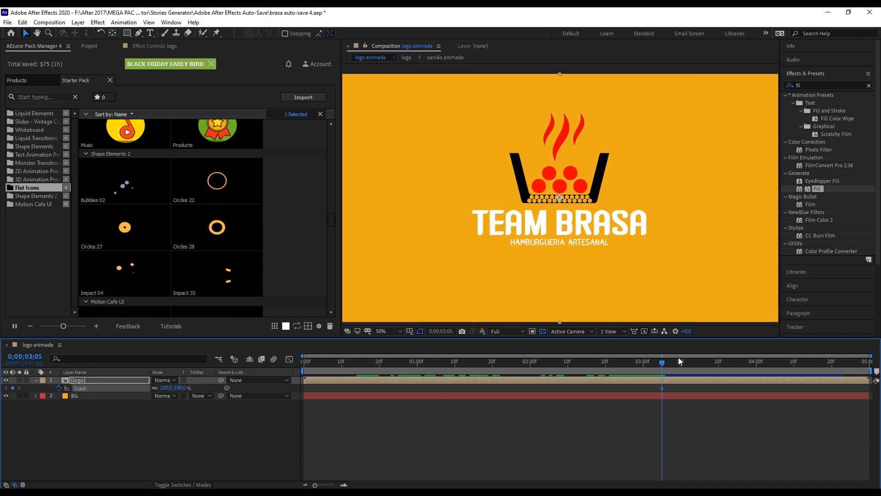
pyautogui.moveTo(683, 361); pyautogui.dragTo(711, 366)
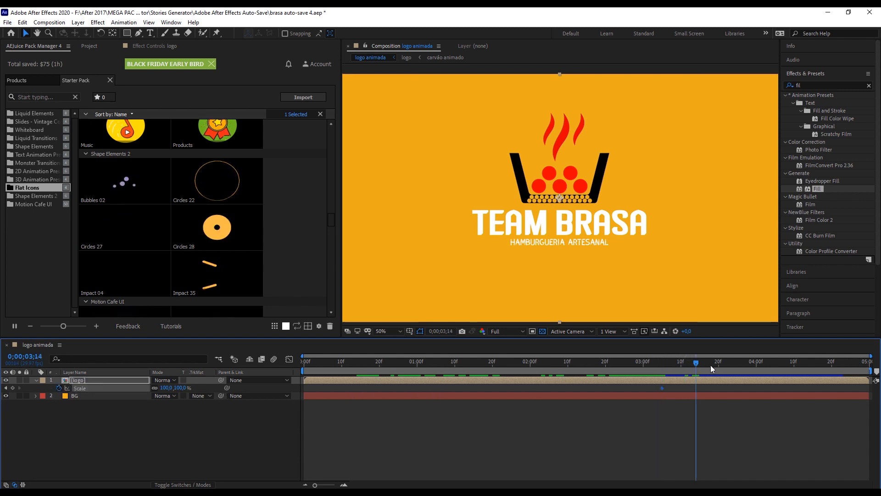
pyautogui.click(181, 387)
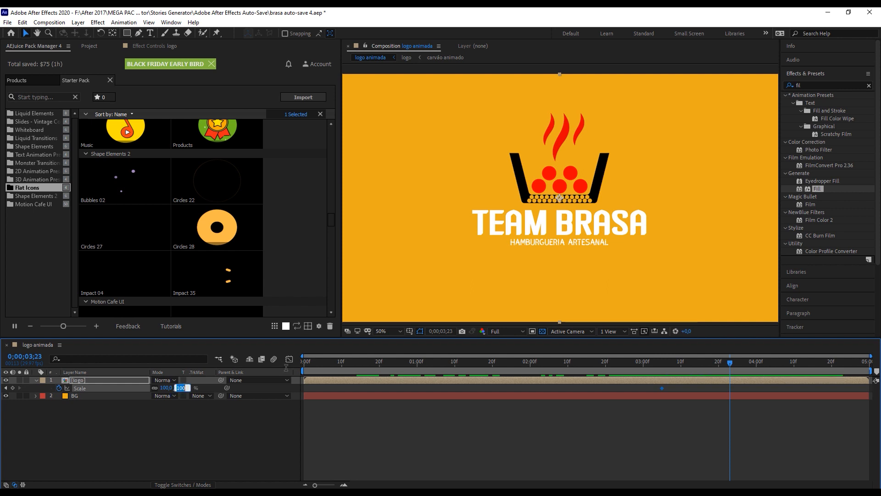
pyautogui.write('105')
pyautogui.press('Return')
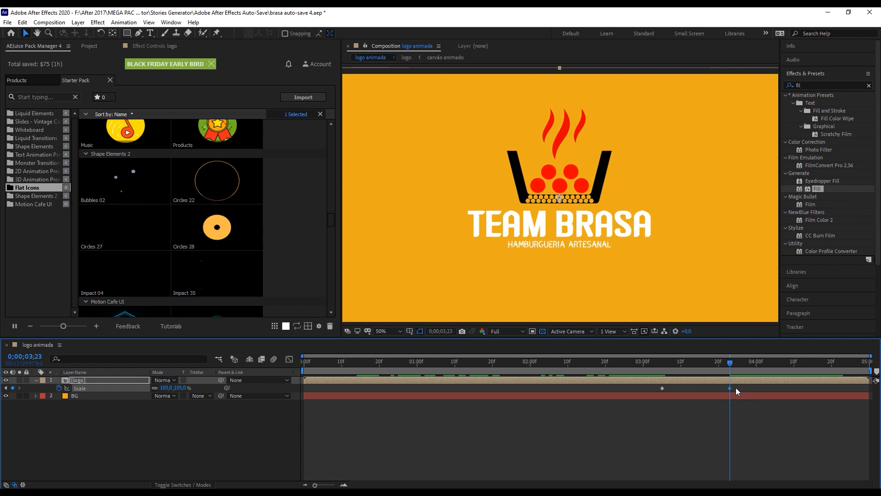
# Step: Move the logo layer's 105% Scale keyframe to the end of the composition and preview the animation
pyautogui.moveTo(731, 390); pyautogui.dragTo(869, 393)
pyautogui.click(655, 370)
pyautogui.press('space')
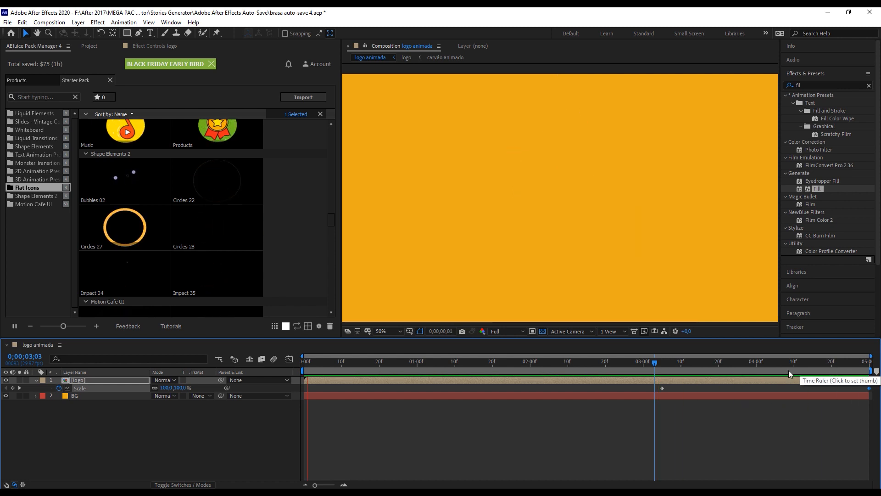
pyautogui.press('space')
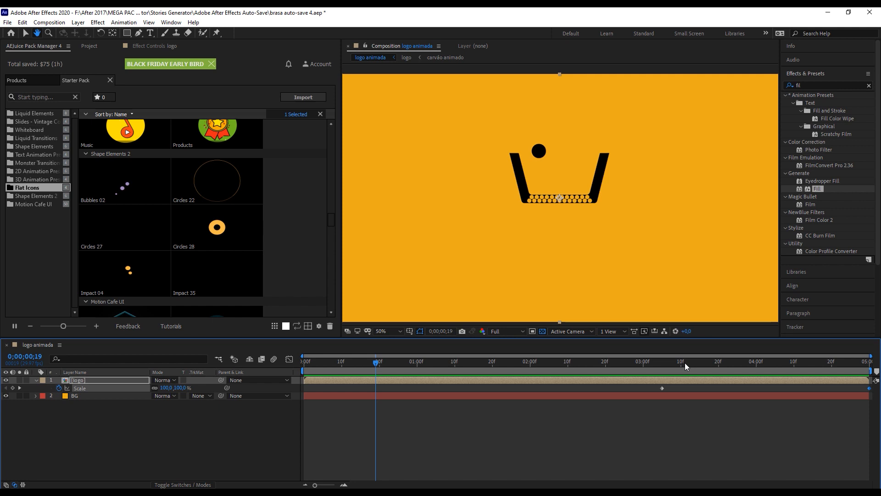
pyautogui.moveTo(743, 363); pyautogui.dragTo(828, 365)
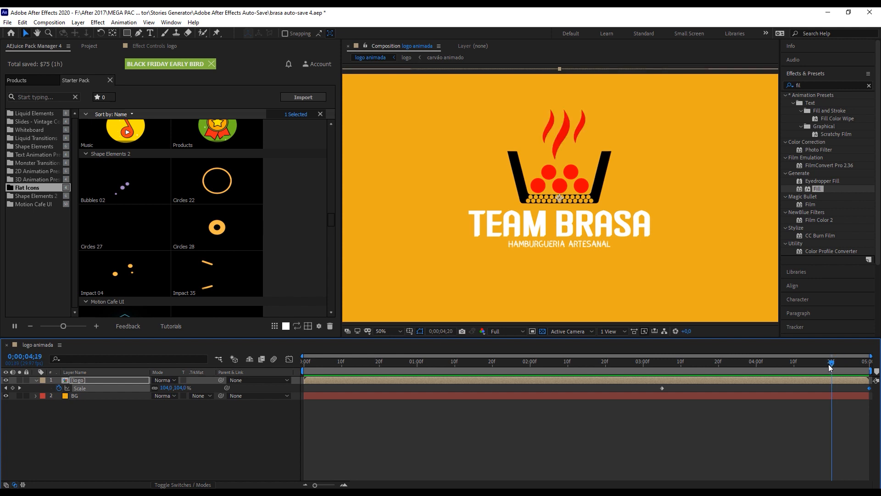
# Step: Extend the flame layer inside the logo composition to the end of the timeline and return to logo animada
pyautogui.doubleClick(821, 381)
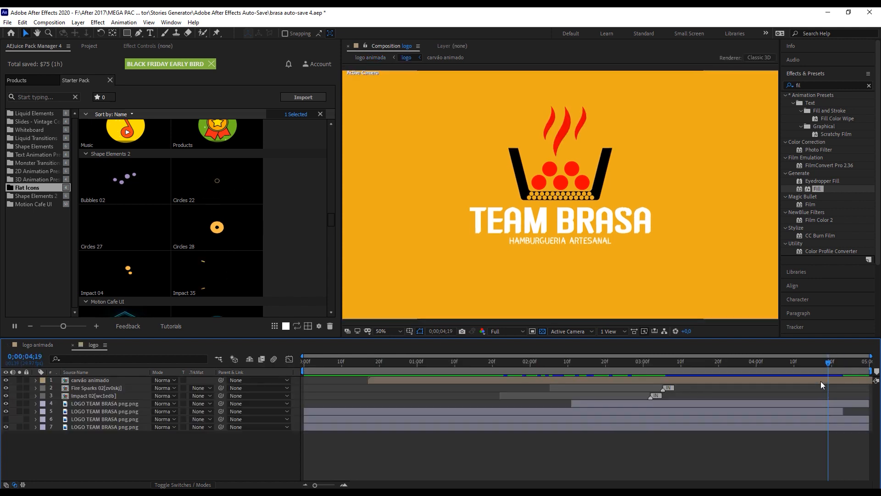
pyautogui.moveTo(843, 412); pyautogui.dragTo(855, 412)
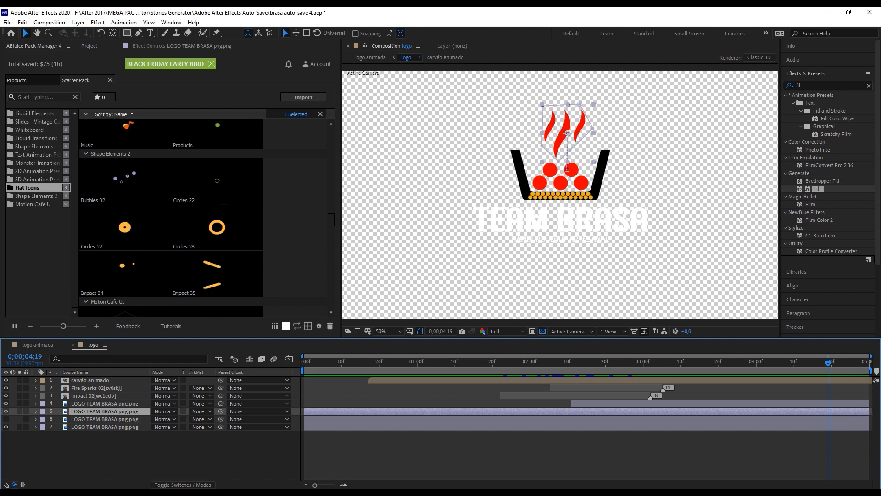
pyautogui.click(39, 345)
pyautogui.moveTo(476, 363)
pyautogui.mouseDown()
pyautogui.moveTo(363, 363)
pyautogui.moveTo(806, 362)
pyautogui.moveTo(467, 366)
pyautogui.mouseUp()
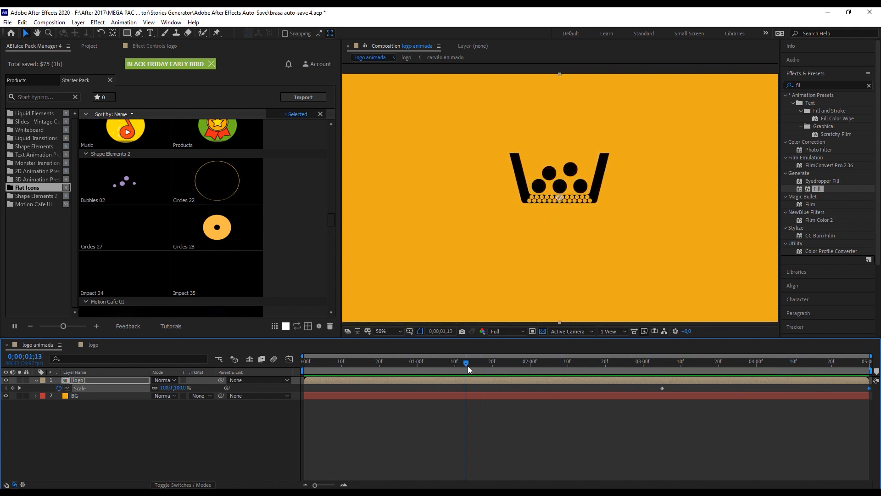
# Step: Find the Gradient Ramp effect by searching for "ramp" and apply it to the BG layer
pyautogui.click(84, 396)
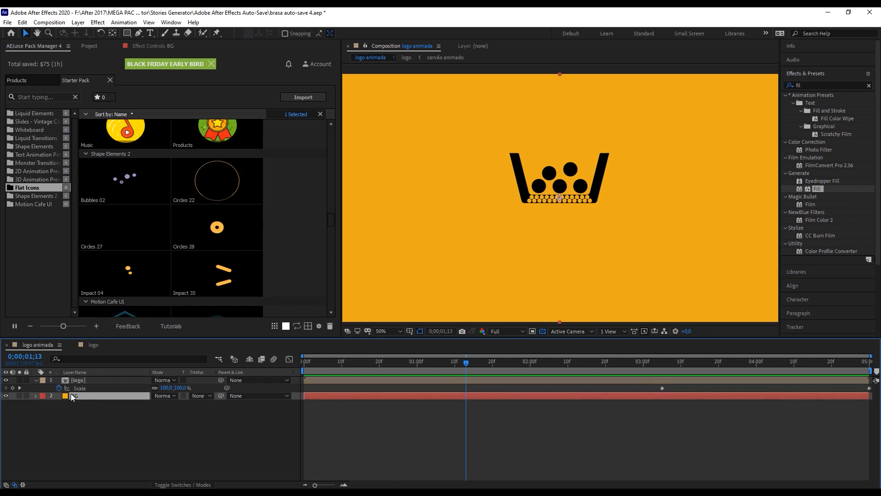
pyautogui.moveTo(807, 86); pyautogui.dragTo(774, 84)
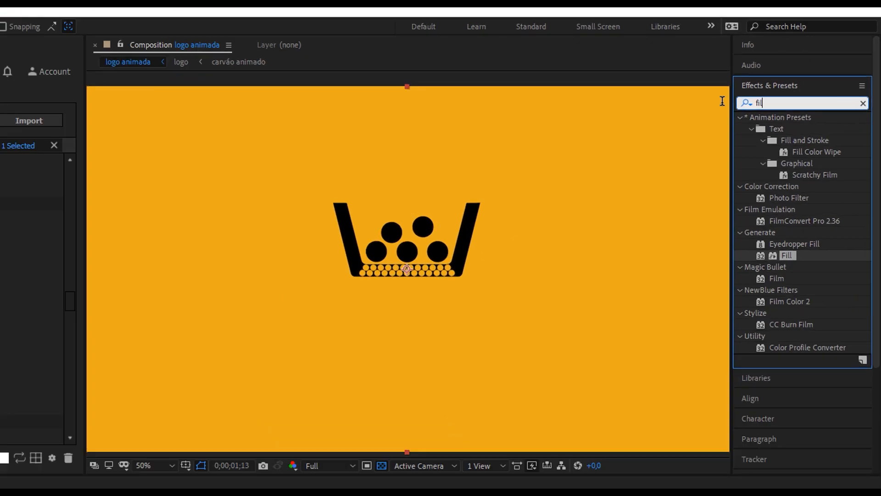
pyautogui.press('BackSpace')
pyautogui.press('BackSpace')
pyautogui.press('BackSpace')
pyautogui.write('ramp')
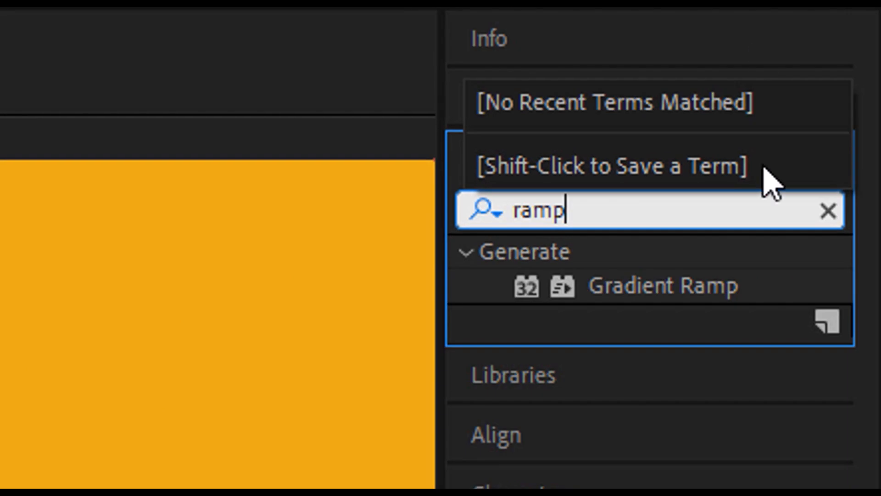
pyautogui.moveTo(737, 296); pyautogui.dragTo(99, 403)
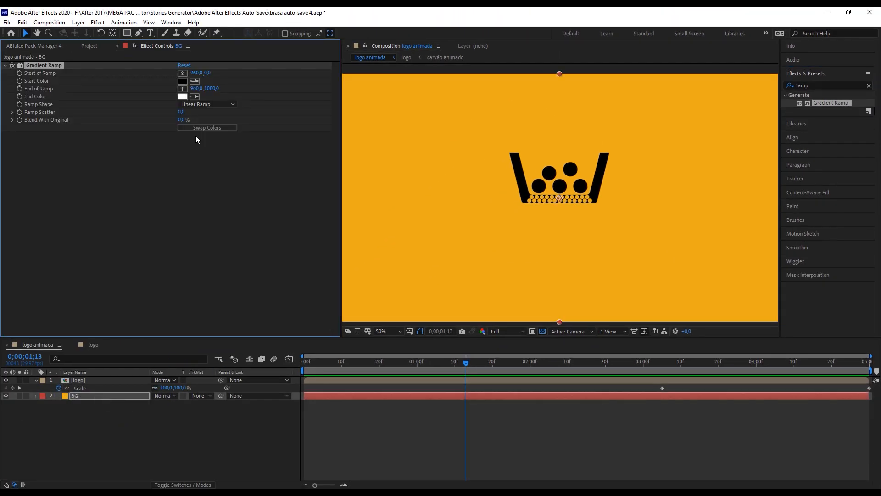
# Step: Set the Gradient Ramp's start color to the orange sampled from the logo's small dots and its end color to black, 000000
pyautogui.click(196, 81)
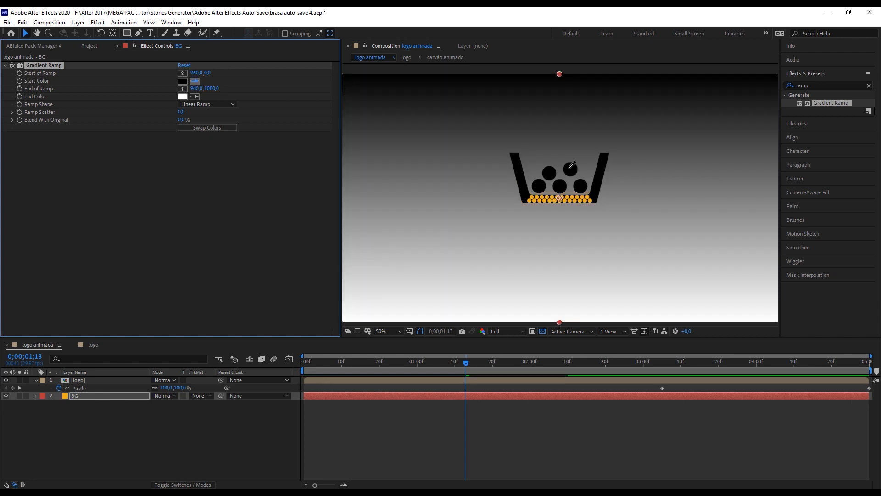
pyautogui.click(530, 200)
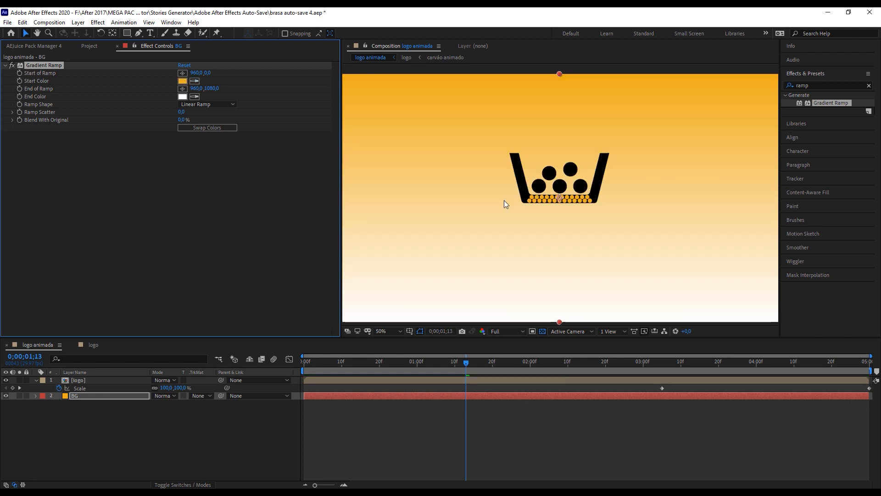
pyautogui.click(183, 97)
pyautogui.moveTo(333, 278); pyautogui.dragTo(315, 327)
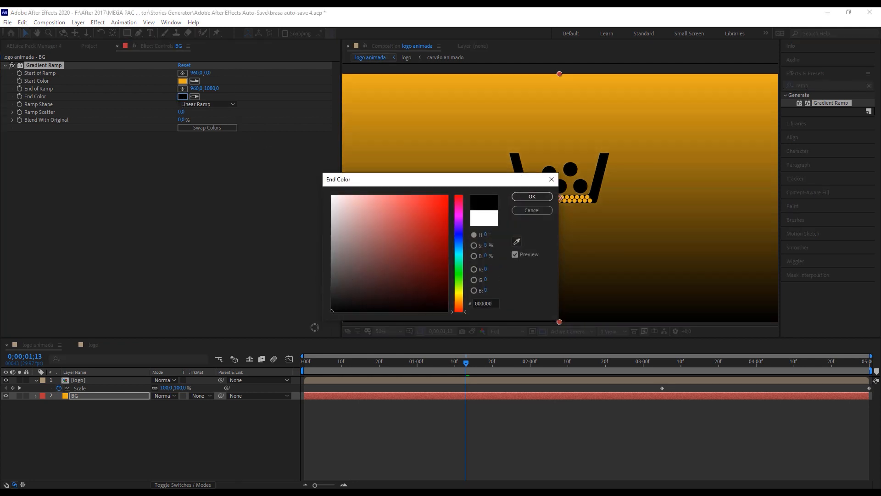
pyautogui.click(532, 196)
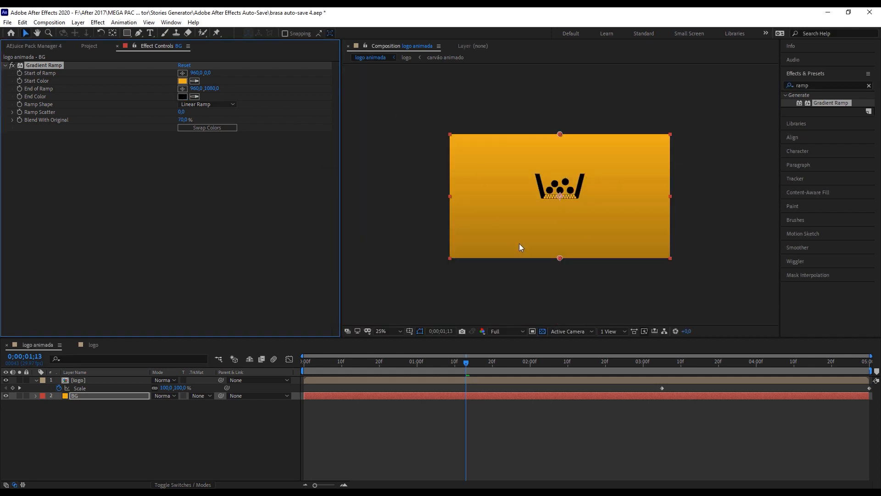
# Step: Set the ramp's Blend With Original to 0% and move its start to 960, 692 and its end to 972, 1368, checking other frames
pyautogui.moveTo(560, 258); pyautogui.dragTo(561, 281)
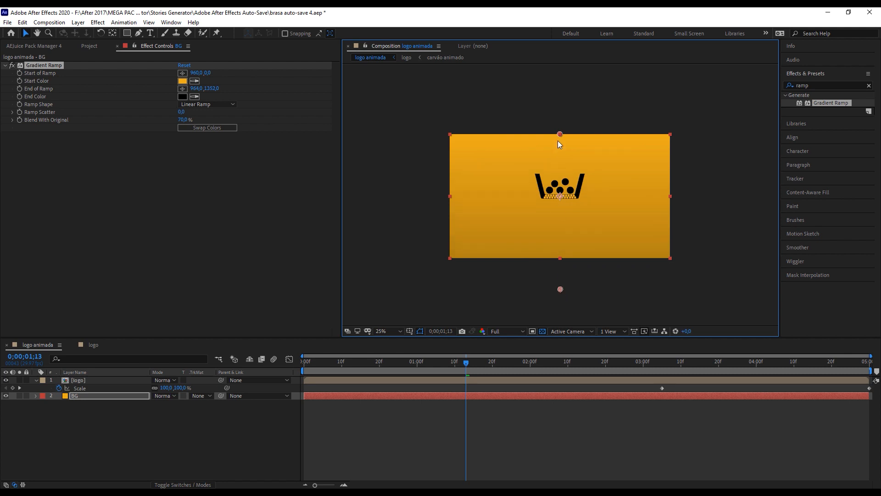
pyautogui.moveTo(560, 174); pyautogui.dragTo(562, 227)
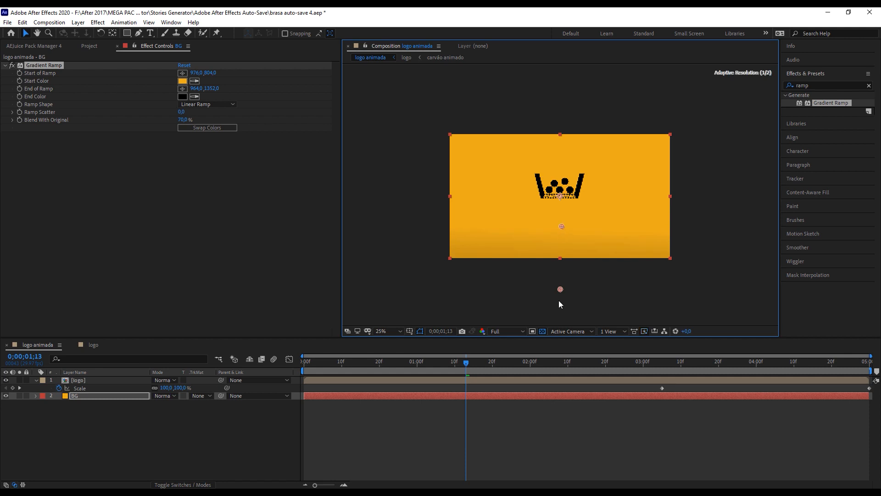
pyautogui.moveTo(560, 288); pyautogui.dragTo(560, 264)
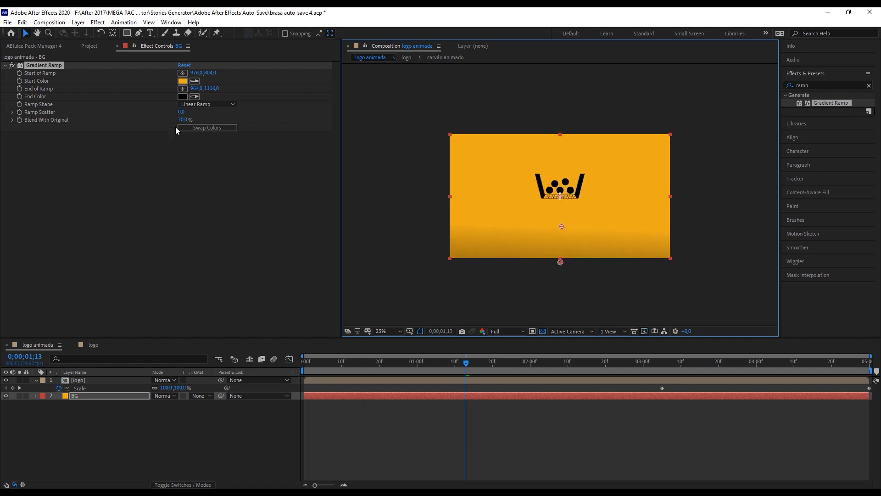
pyautogui.moveTo(186, 121); pyautogui.dragTo(51, 123)
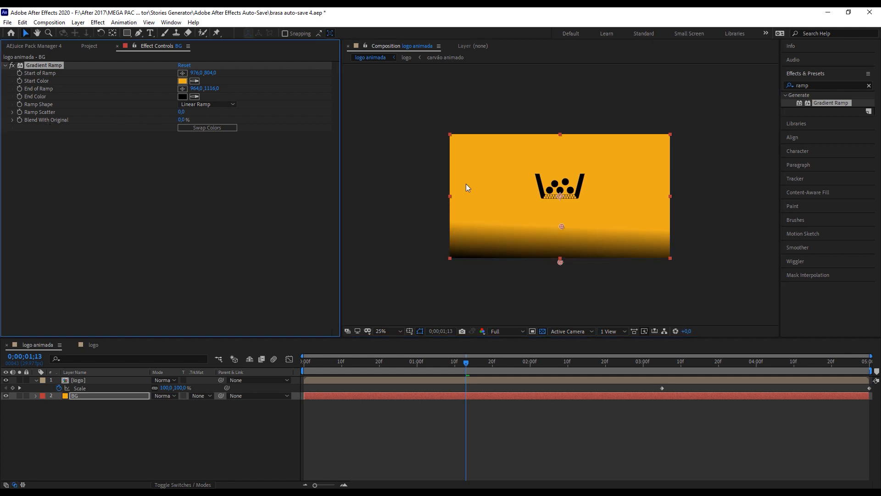
pyautogui.moveTo(563, 225); pyautogui.dragTo(562, 213)
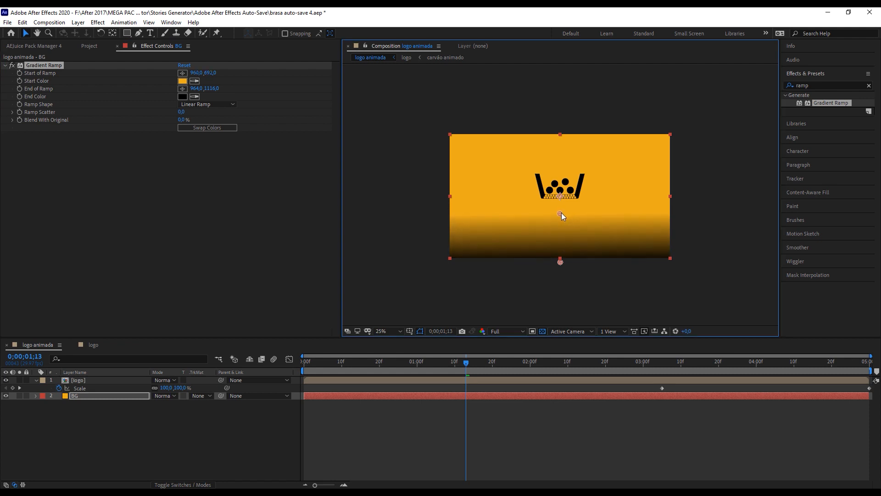
pyautogui.moveTo(561, 277); pyautogui.dragTo(561, 291)
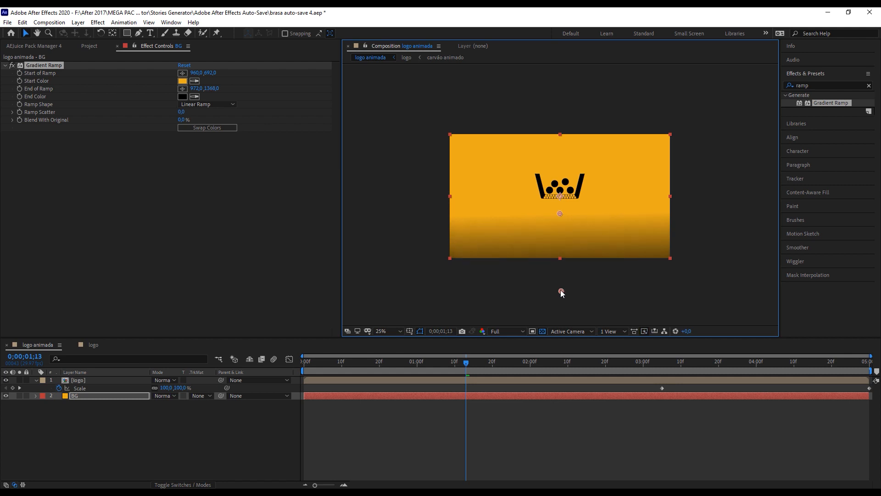
pyautogui.moveTo(426, 362); pyautogui.dragTo(704, 366)
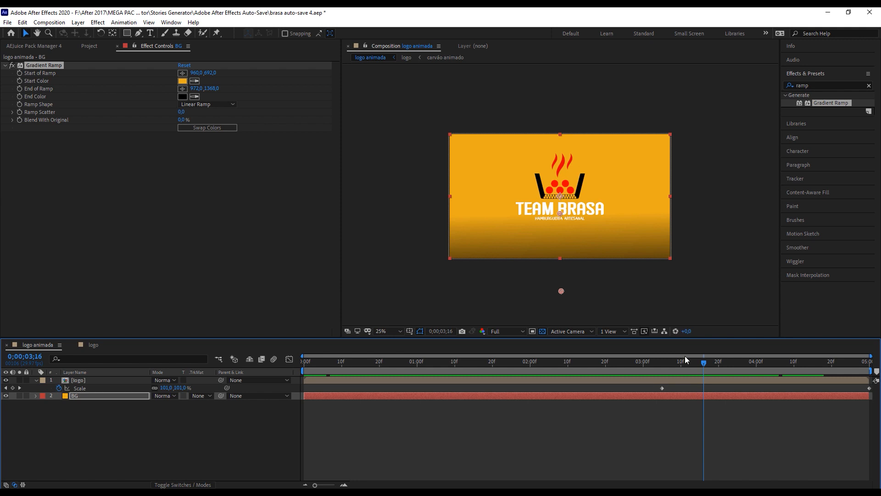
# Step: Add the logo animada composition to the Adobe Media Encoder queue
pyautogui.click(7, 23)
pyautogui.moveTo(60, 171)
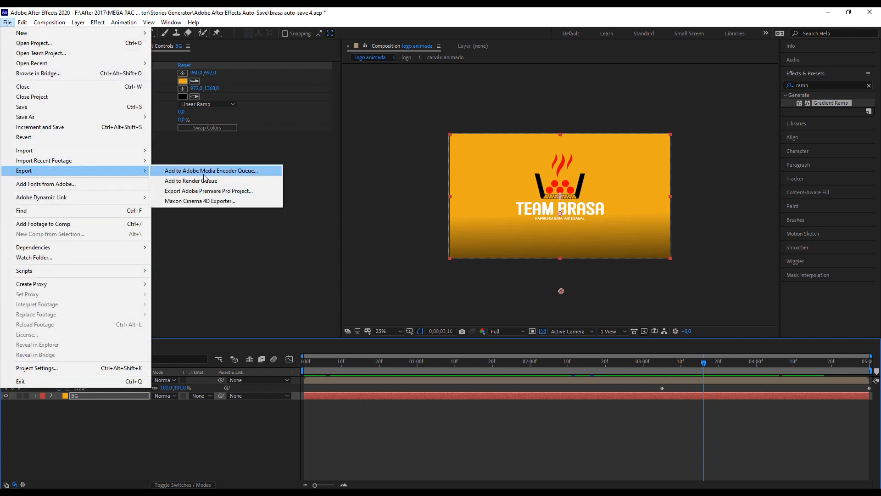
pyautogui.click(234, 172)
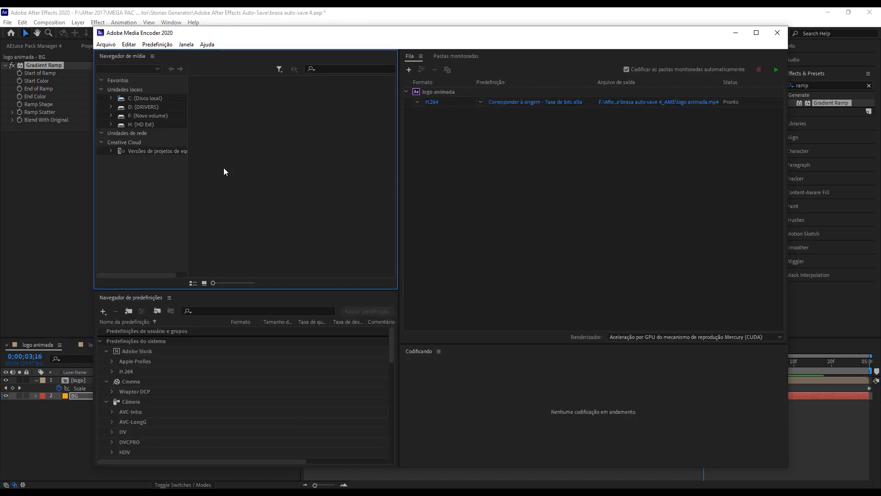
# Step: Keep H.264 as the queued export's format and save its output as logo animada in the AUG\ANIMAÇÃO folder
pyautogui.click(432, 103)
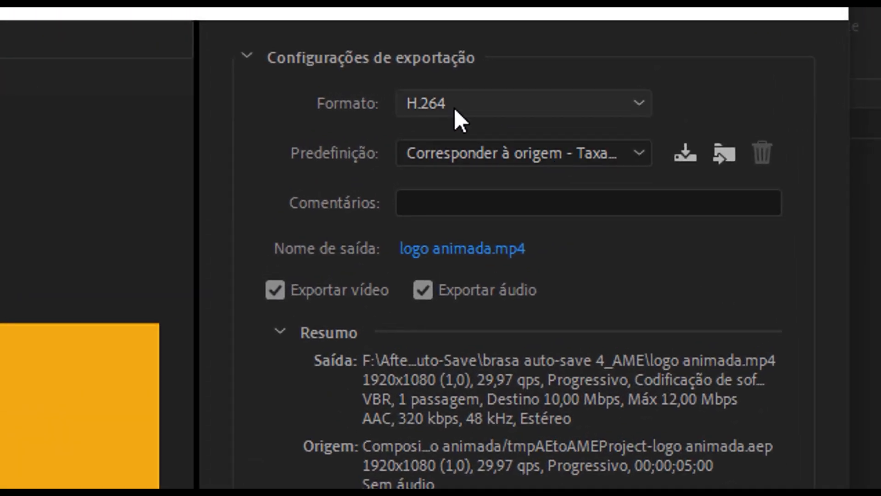
pyautogui.click(454, 107)
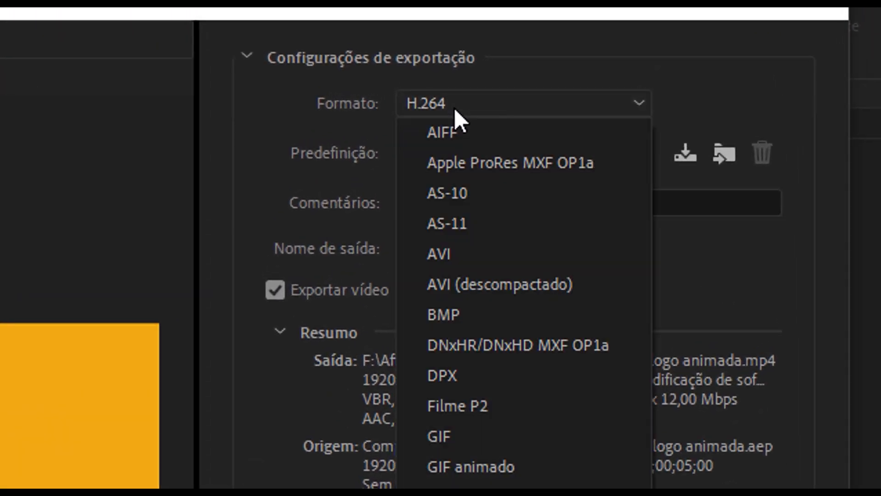
pyautogui.click(444, 493)
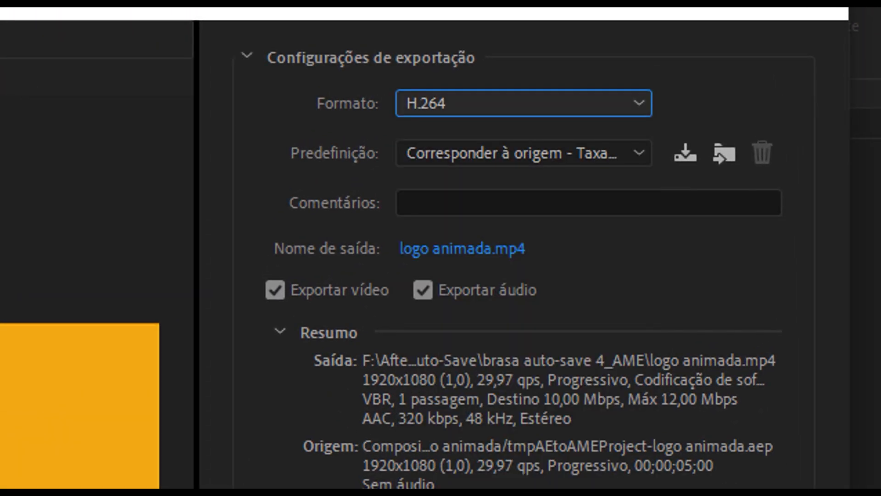
pyautogui.click(460, 252)
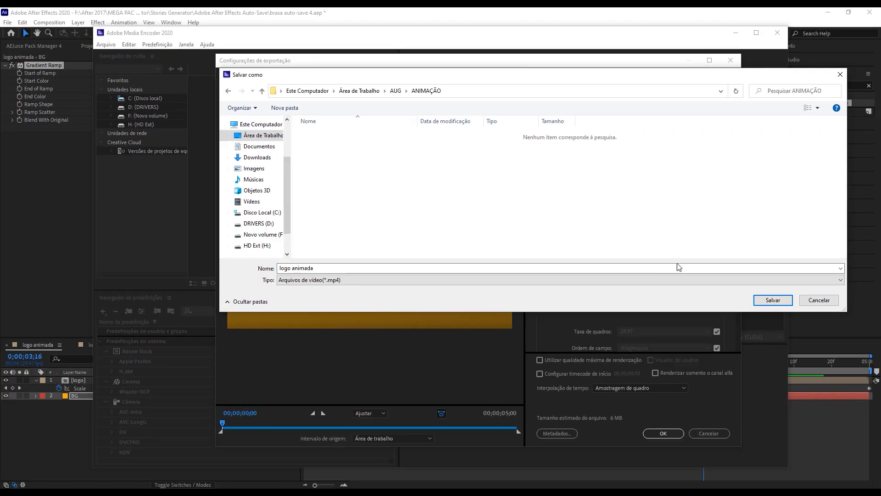
pyautogui.click(762, 299)
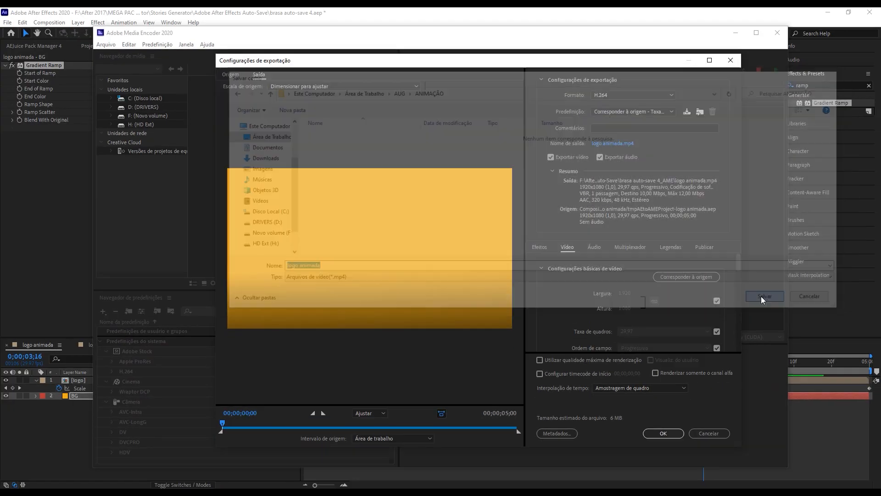
# Step: Set the export's target bitrate to 19.9 Mbps and start encoding the queue
pyautogui.scroll(-10, 564, 316)
pyautogui.scroll(-2, 633, 330)
pyautogui.moveTo(638, 305); pyautogui.dragTo(652, 304)
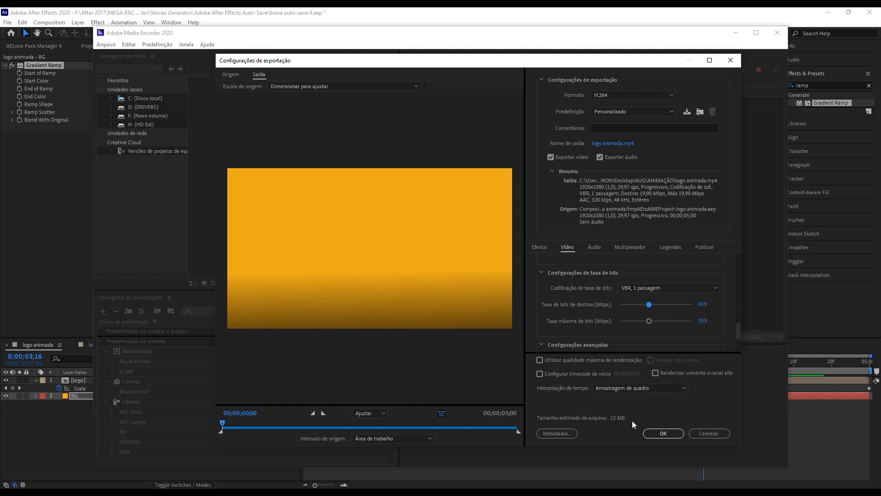
pyautogui.click(668, 433)
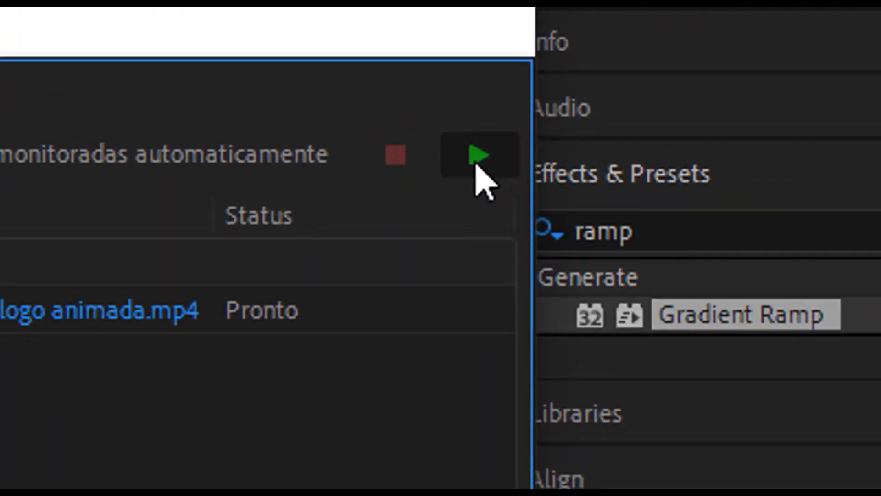
pyautogui.click(476, 159)
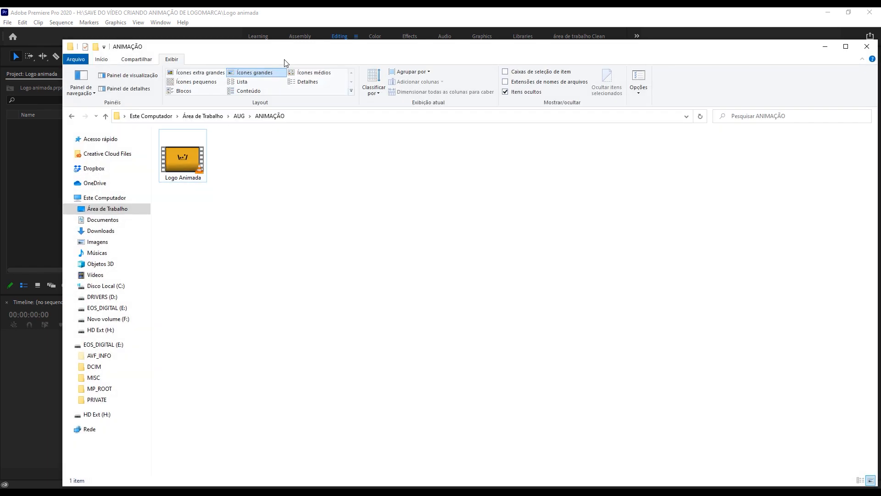
# Step: In Adobe Premiere Pro, import Logo Animada from the ANIMAÇÃO folder, create a sequence from it and play it through
pyautogui.moveTo(389, 55); pyautogui.dragTo(598, 62)
pyautogui.moveTo(431, 181); pyautogui.dragTo(130, 186)
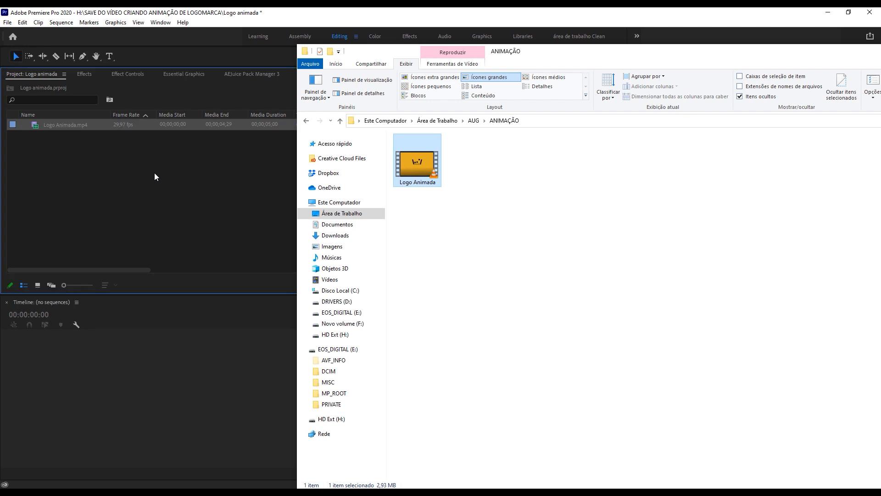
pyautogui.click(152, 176)
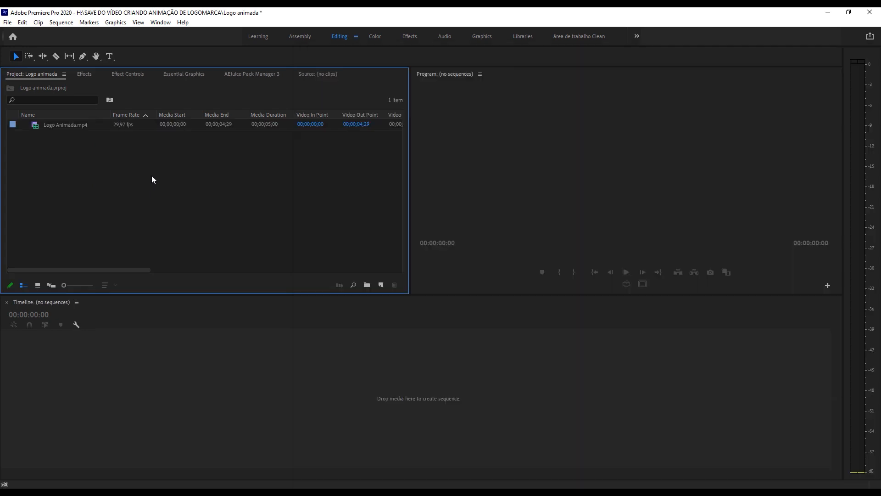
pyautogui.click(35, 127)
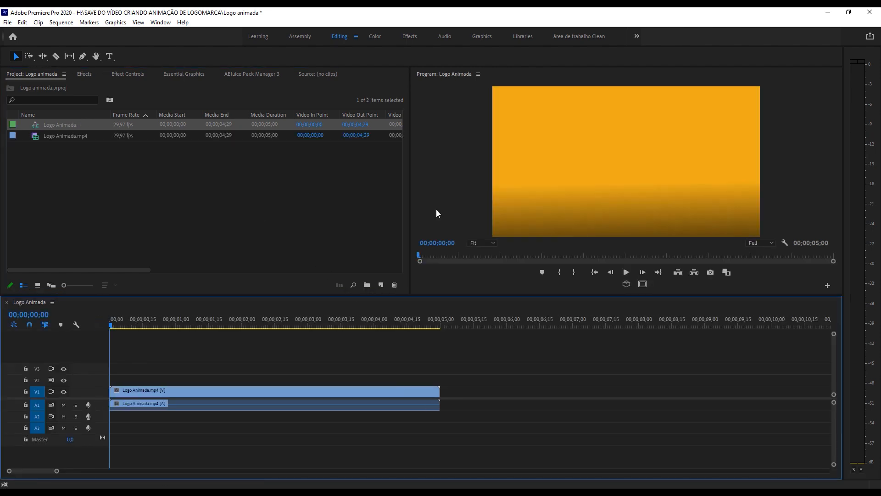
pyautogui.press('space')
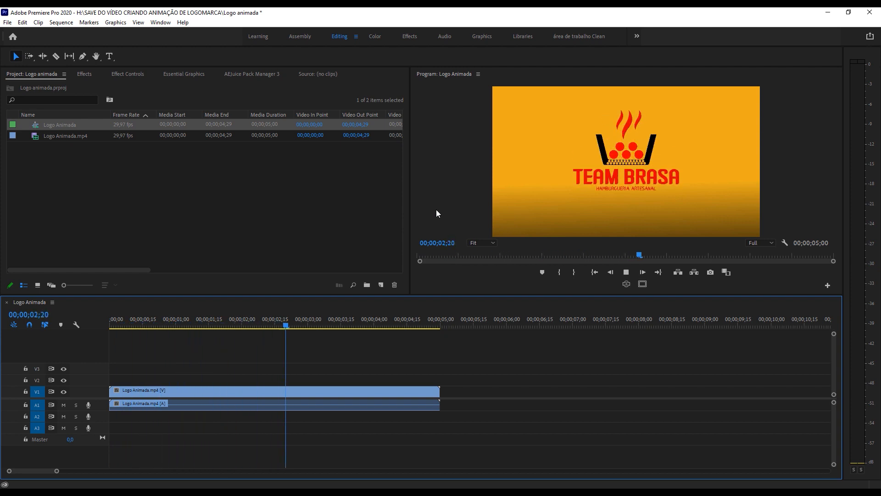
pyautogui.press('space')
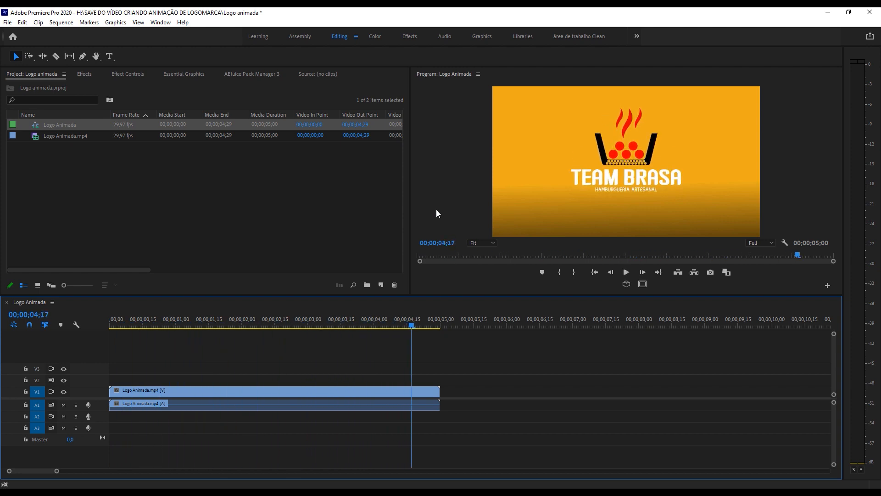
# Step: Import the Beatbox Click 07 sound effect from AEJuice Pack Manager 3 into the sequence at 00;00;00;17
pyautogui.moveTo(302, 324); pyautogui.dragTo(147, 329)
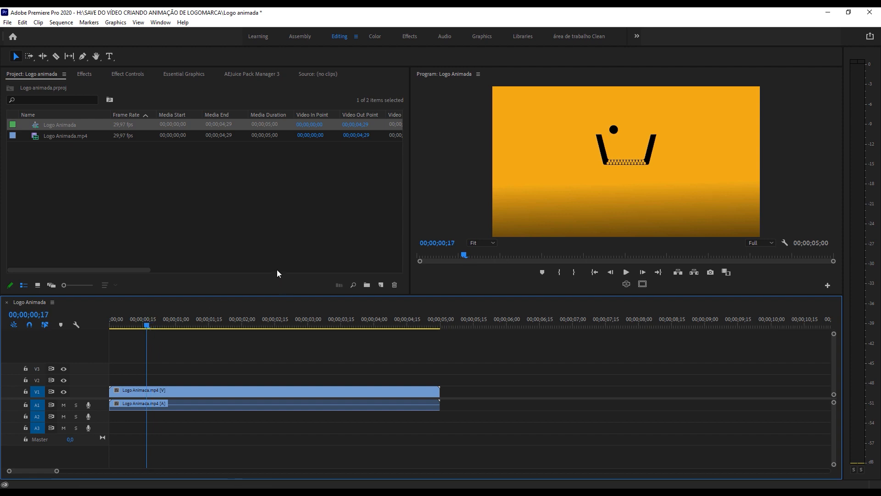
pyautogui.click(239, 75)
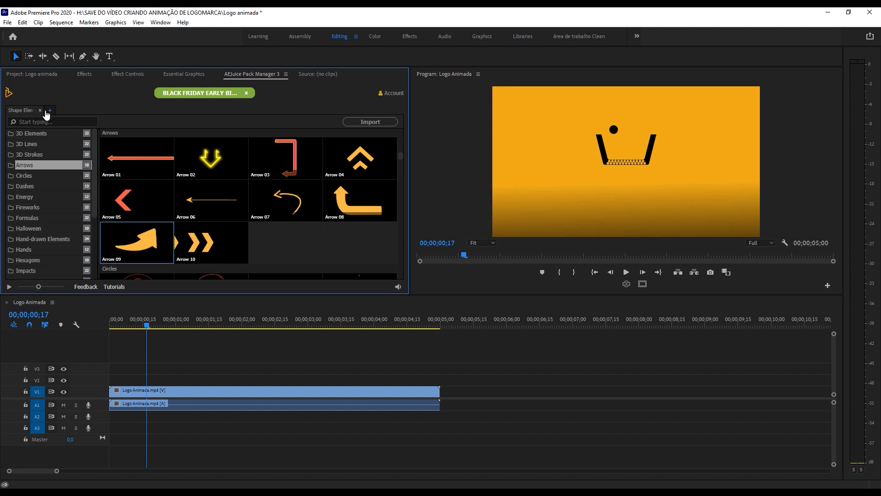
pyautogui.click(40, 112)
pyautogui.click(187, 191)
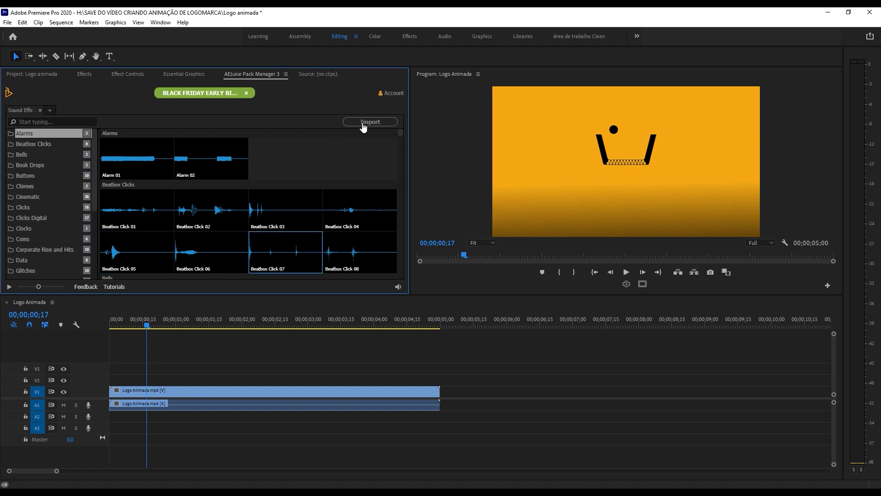
pyautogui.click(362, 123)
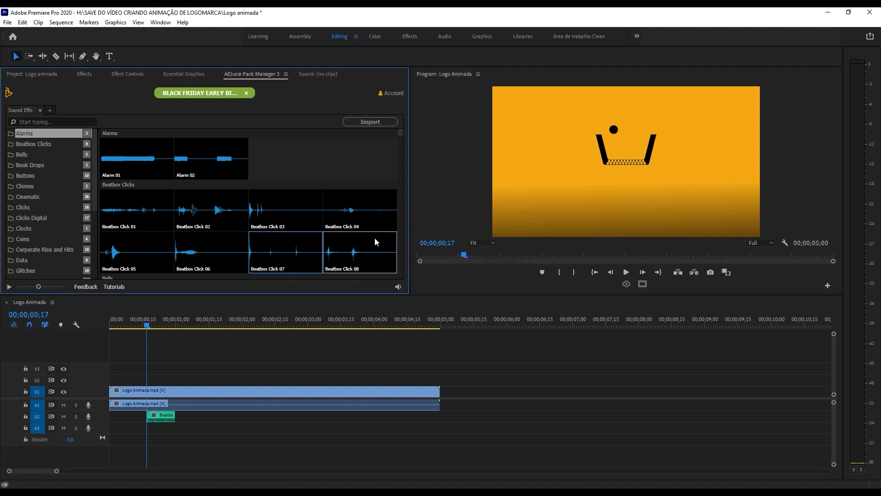
# Step: Move the beatbox clip to about 00;00;00;23 on A2, place a shorter click on A3 at about 00;00;01;02 and check the timing
pyautogui.moveTo(146, 326); pyautogui.dragTo(189, 328)
pyautogui.moveTo(162, 416); pyautogui.dragTo(175, 418)
pyautogui.click(154, 318)
pyautogui.press('space')
pyautogui.press('space')
pyautogui.click(158, 325)
pyautogui.click(160, 325)
pyautogui.moveTo(175, 417); pyautogui.dragTo(189, 431)
pyautogui.press('space')
pyautogui.press('space')
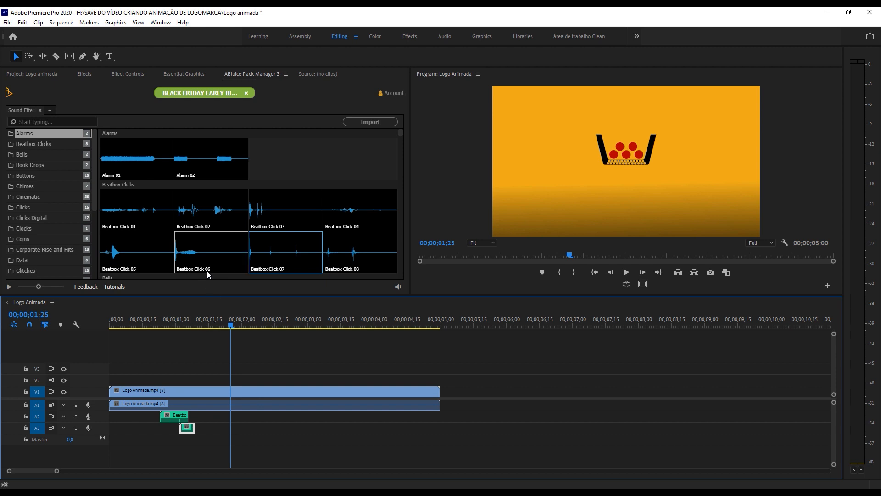
# Step: Place the Click Digital 10 sound on track A2 at about 00;00;02;00 and play it against the rising flames
pyautogui.moveTo(204, 320); pyautogui.dragTo(196, 321)
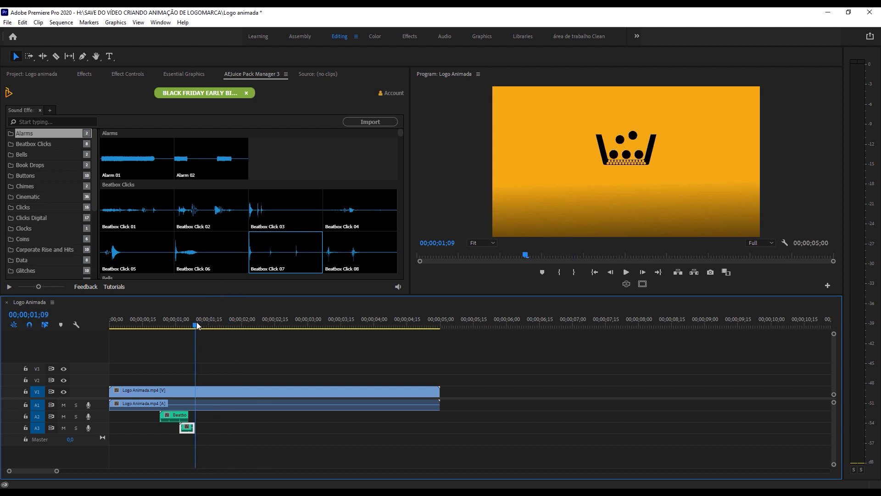
pyautogui.click(236, 320)
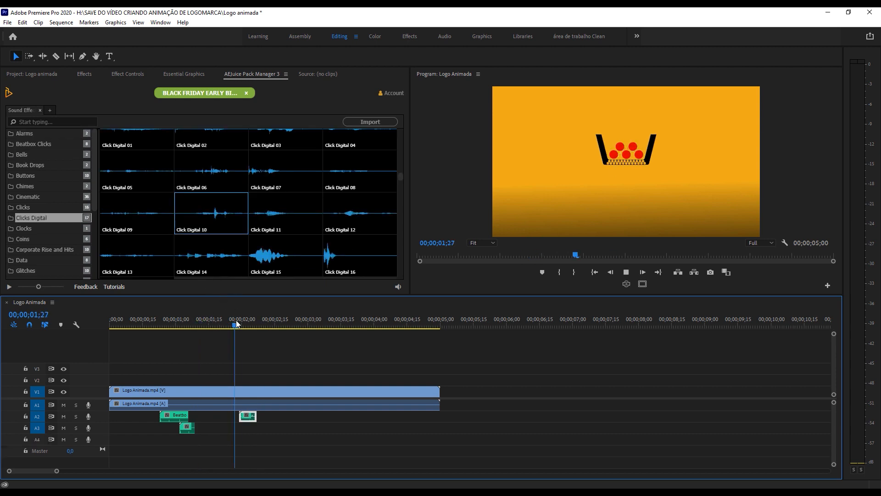
pyautogui.press('space')
pyautogui.press('space')
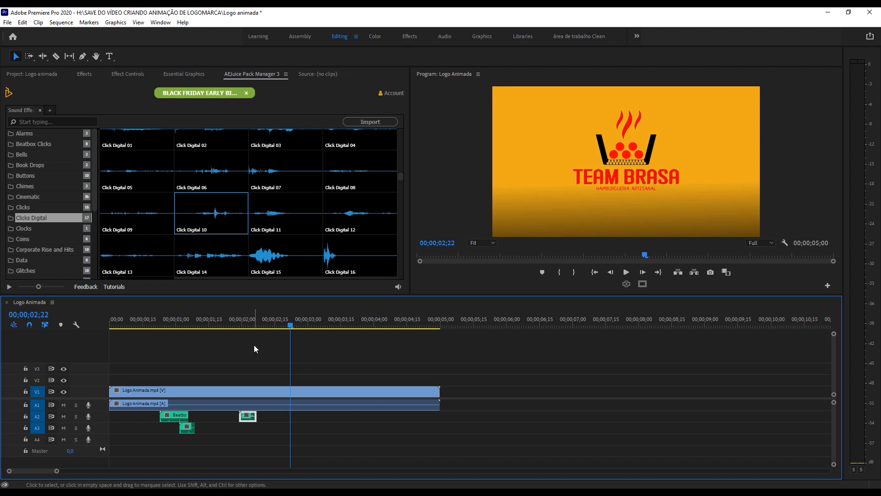
# Step: Place the Paper Turn Fast 02 sound on track A3 at about 00;00;02;07 and play that section
pyautogui.click(237, 321)
pyautogui.press('space')
pyautogui.press('space')
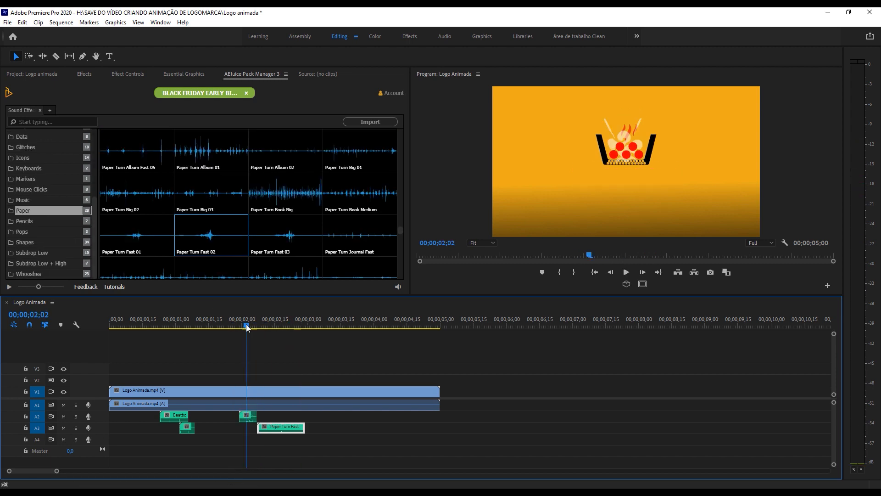
# Step: Move the Paper Turn Fast clip on A3 back to about 00;00;02;00 and play the sequence with its sound effects
pyautogui.moveTo(281, 428); pyautogui.dragTo(264, 427)
pyautogui.press('space')
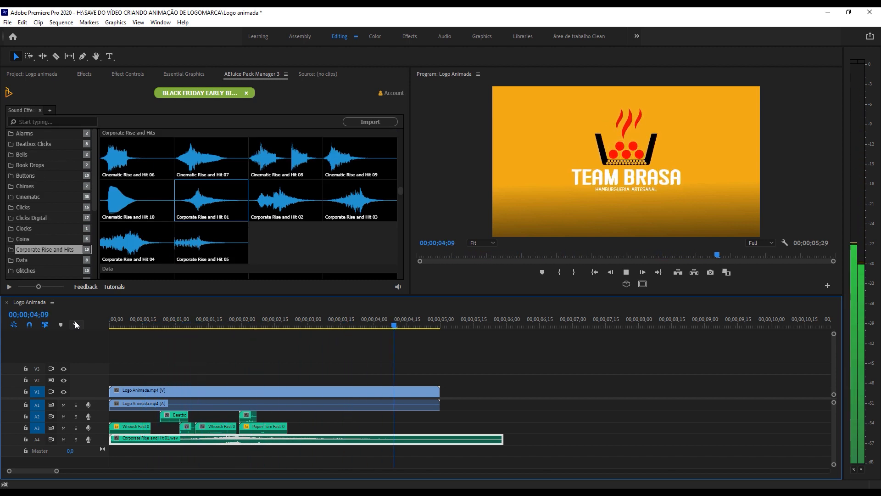
pyautogui.press('space')
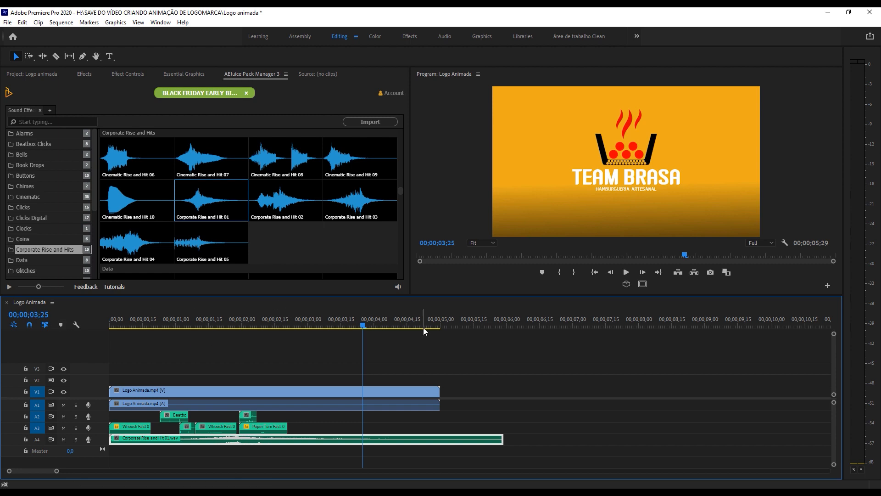
# Step: Import Flores.MOV, place it directly after the logo animation on V1 and A1, and play the cut between the two clips
pyautogui.click(439, 323)
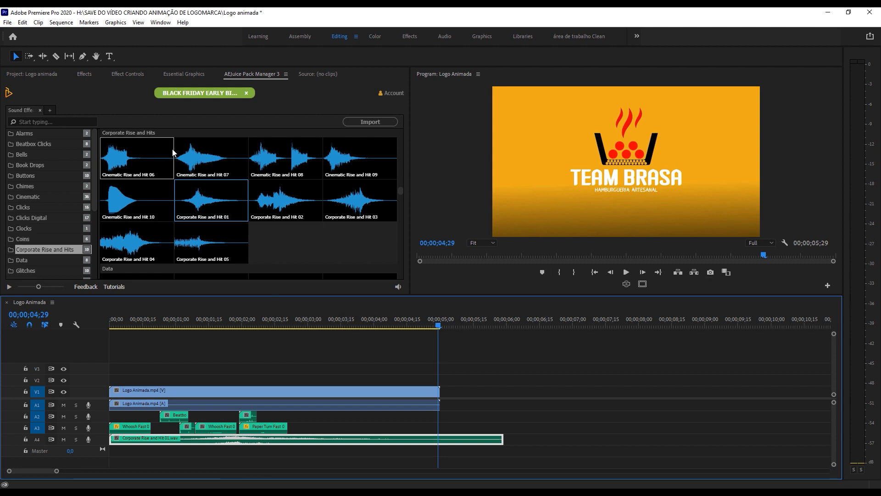
pyautogui.click(40, 75)
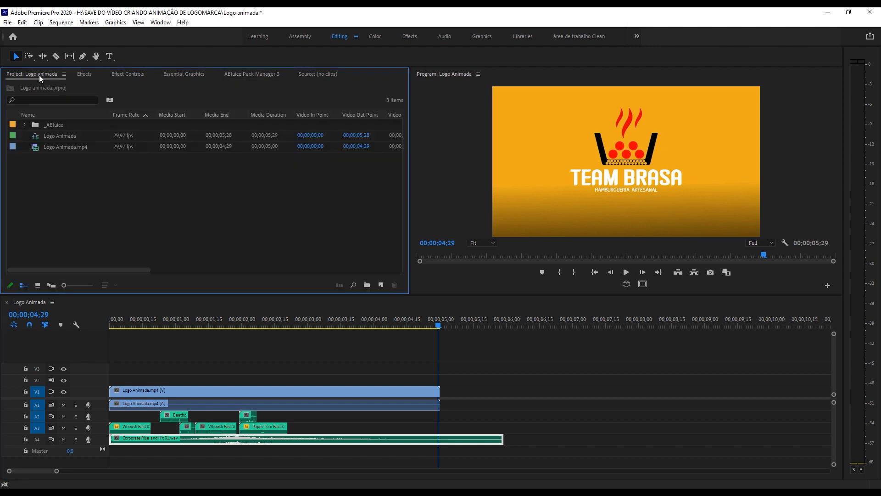
pyautogui.doubleClick(97, 183)
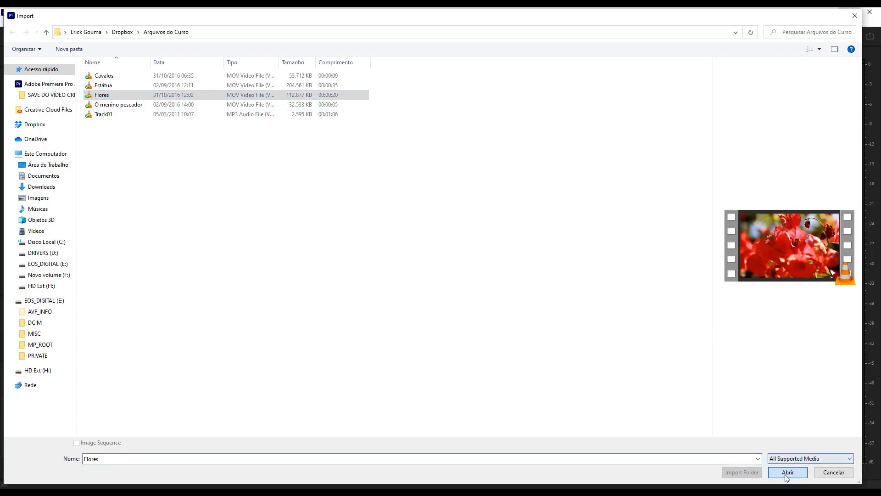
pyautogui.click(787, 472)
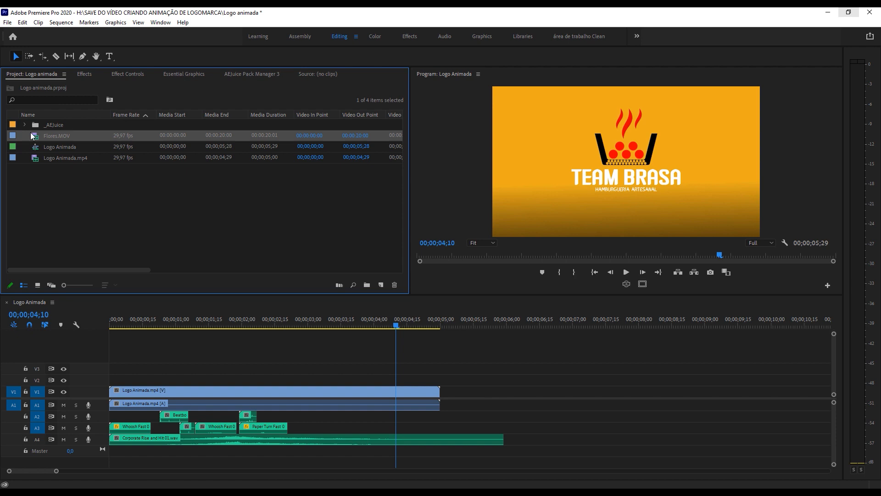
pyautogui.moveTo(37, 138); pyautogui.dragTo(448, 396)
pyautogui.press('space')
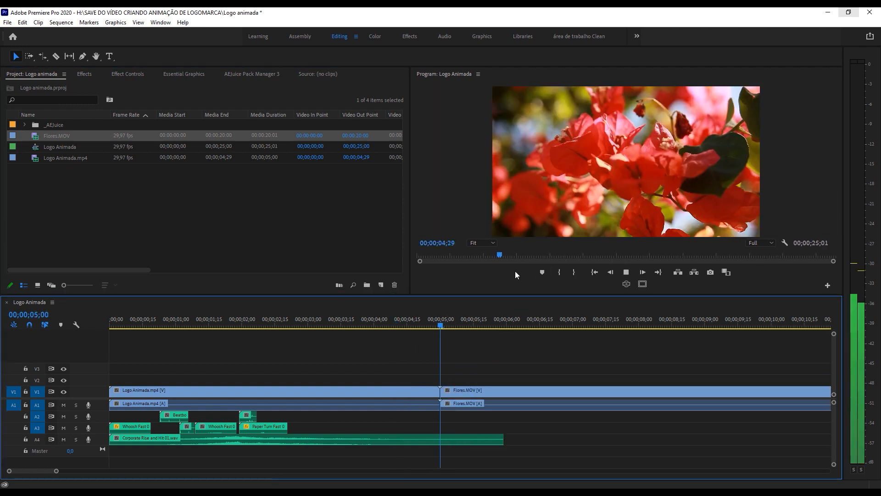
pyautogui.press('space')
pyautogui.click(435, 323)
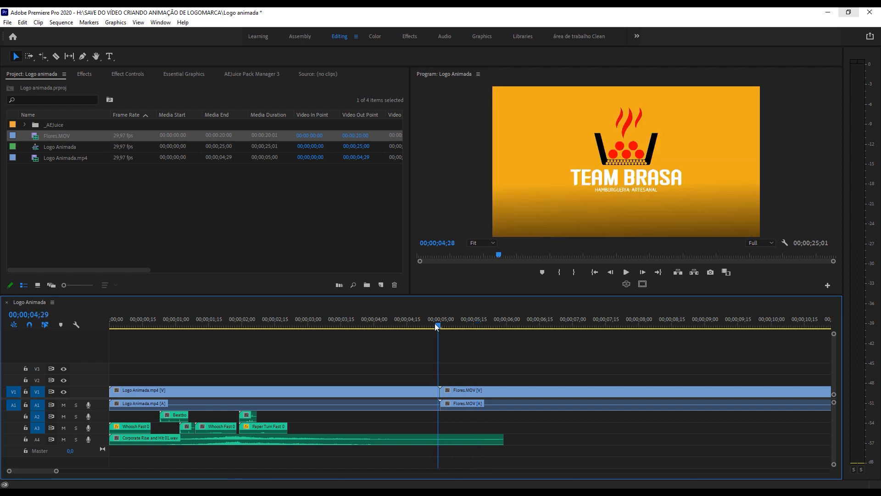
# Step: Import the AG X AL_film burns clips 03 to 05 and place film burns_03 on V2 at about 00;00;04;01
pyautogui.click(61, 203)
pyautogui.click(55, 157)
pyautogui.moveTo(65, 135)
pyautogui.mouseDown()
pyautogui.moveTo(391, 370)
pyautogui.moveTo(378, 380)
pyautogui.mouseUp()
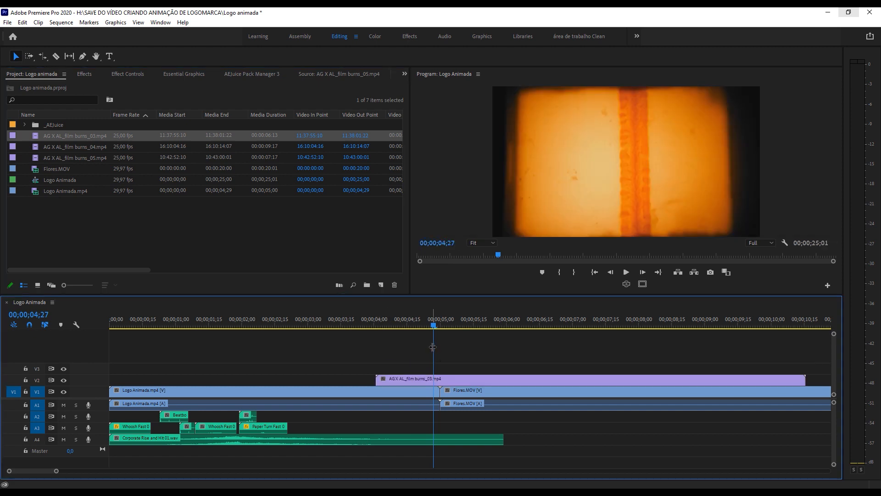
# Step: Set the scale of the film burns_03 clip on V2 to 188
pyautogui.click(435, 382)
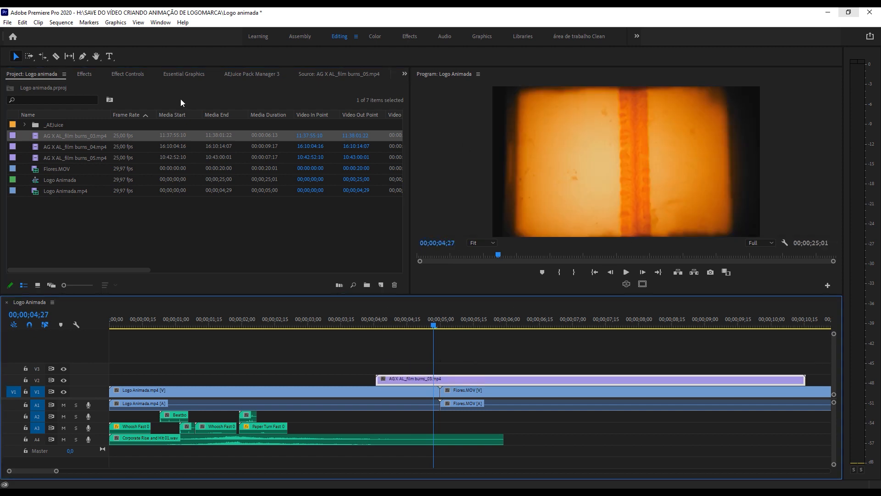
pyautogui.click(129, 74)
pyautogui.moveTo(158, 131); pyautogui.dragTo(199, 131)
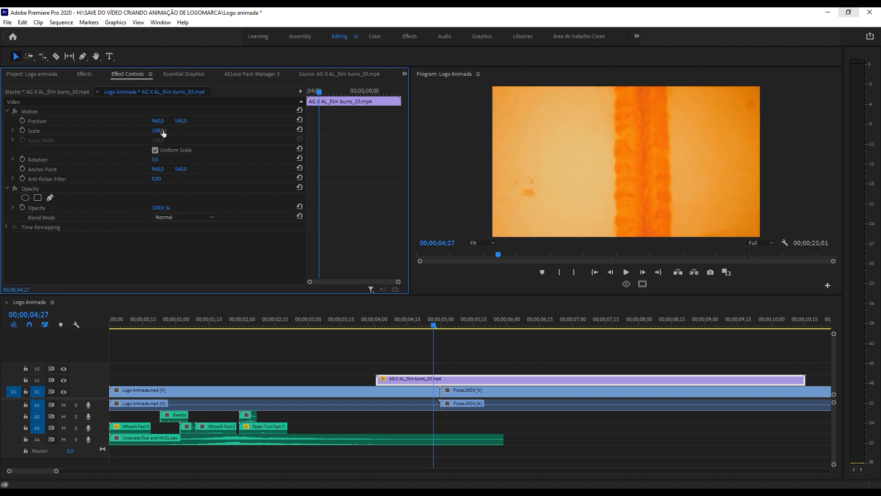
# Step: Trim the film burns_03 clip to span about 00;00;04;20 to 00;00;05;06, play it and shift it about two frames later
pyautogui.moveTo(431, 322)
pyautogui.mouseDown()
pyautogui.moveTo(396, 322)
pyautogui.moveTo(530, 322)
pyautogui.moveTo(418, 323)
pyautogui.mouseUp()
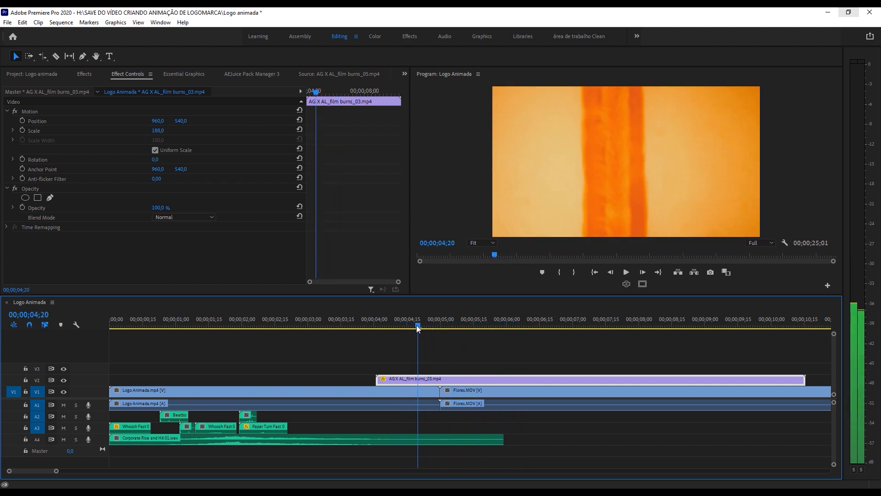
pyautogui.moveTo(379, 379); pyautogui.dragTo(418, 379)
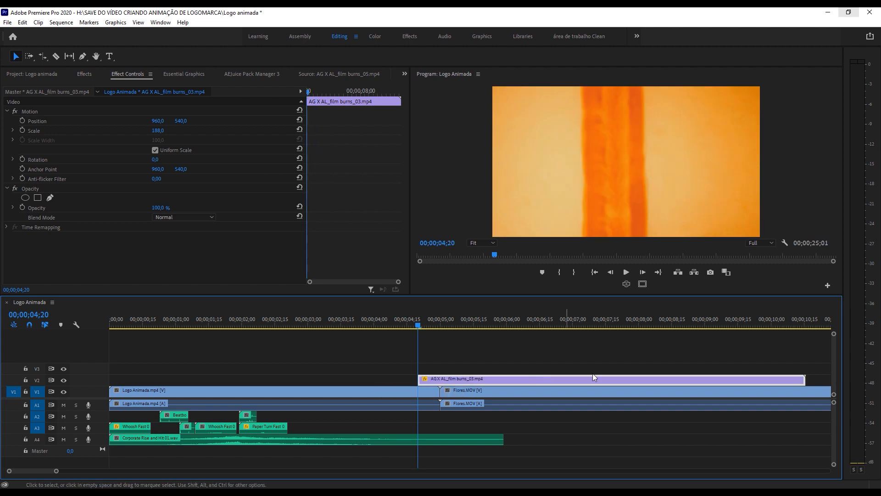
pyautogui.moveTo(799, 383); pyautogui.dragTo(455, 379)
pyautogui.press('space')
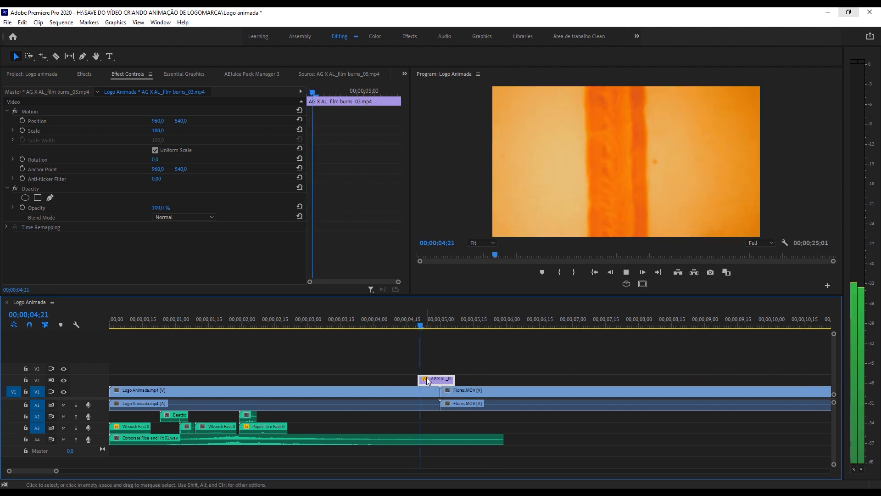
pyautogui.moveTo(432, 379); pyautogui.dragTo(436, 372)
# Step: Set the blend mode of the film burns_03 clip to Lighten
pyautogui.click(433, 322)
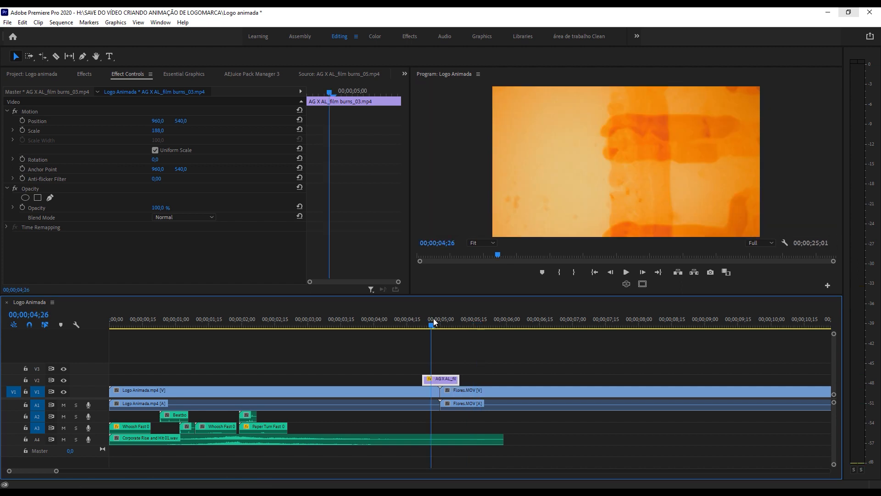
pyautogui.click(168, 218)
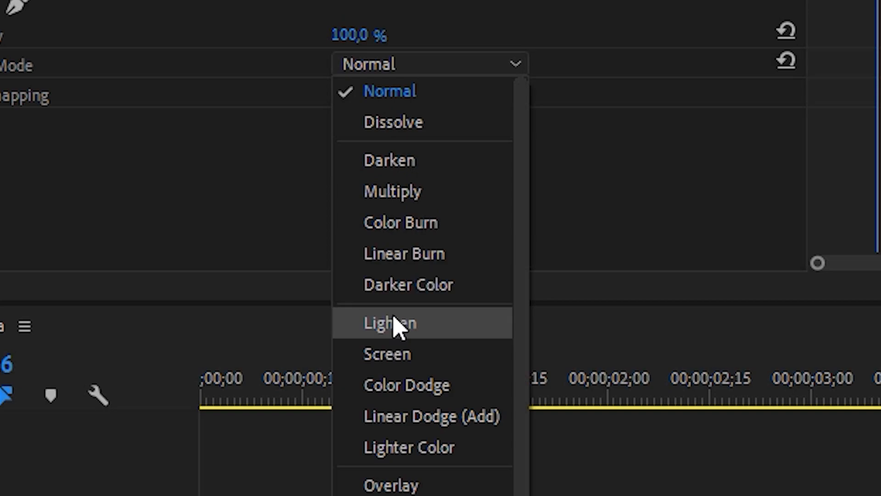
pyautogui.click(173, 304)
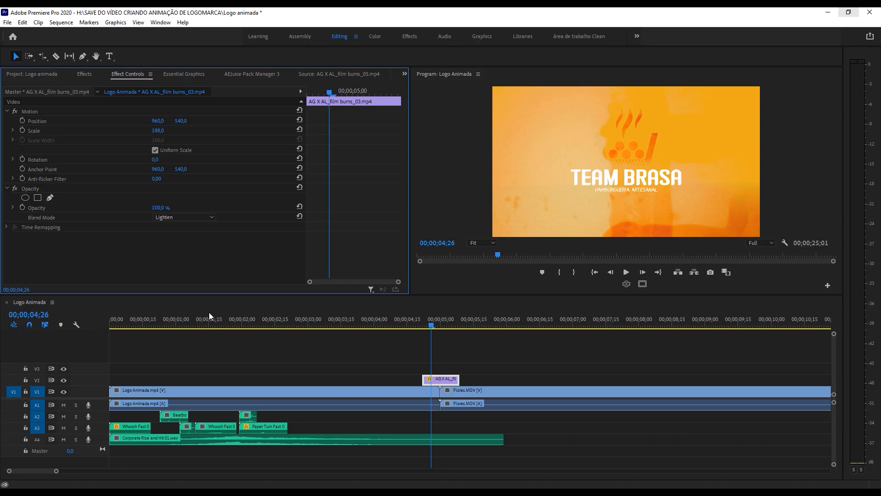
# Step: Apply Cross Dissolve to both ends of the film burns_03 clip, extending the clip's start back to about 00;00;04;03
pyautogui.hotkey('ctrl', 'd')
pyautogui.click(437, 382)
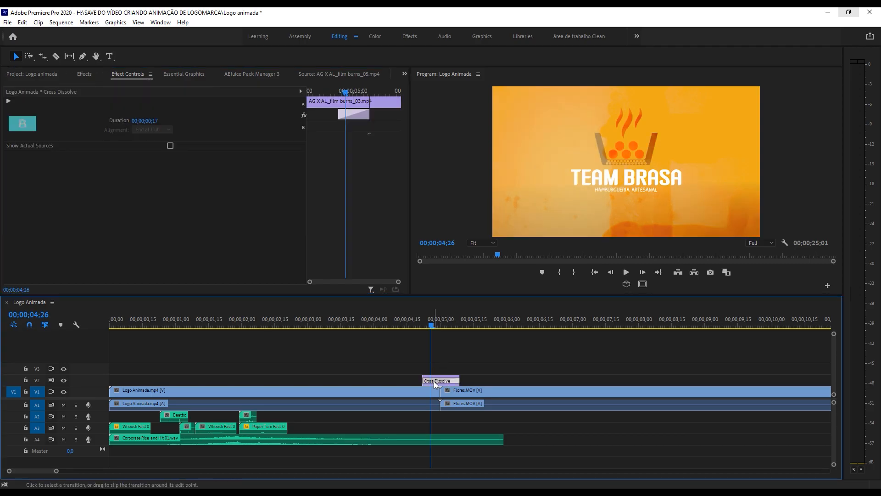
pyautogui.moveTo(428, 381); pyautogui.dragTo(452, 382)
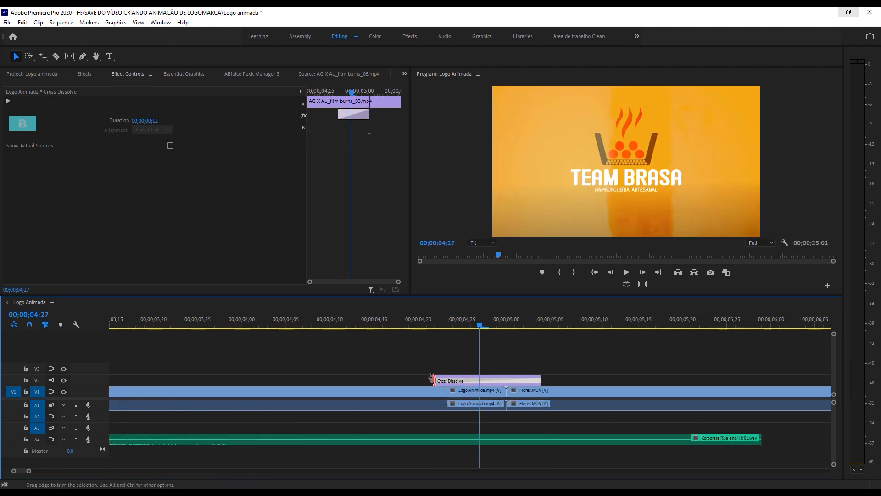
pyautogui.moveTo(435, 380); pyautogui.dragTo(220, 372)
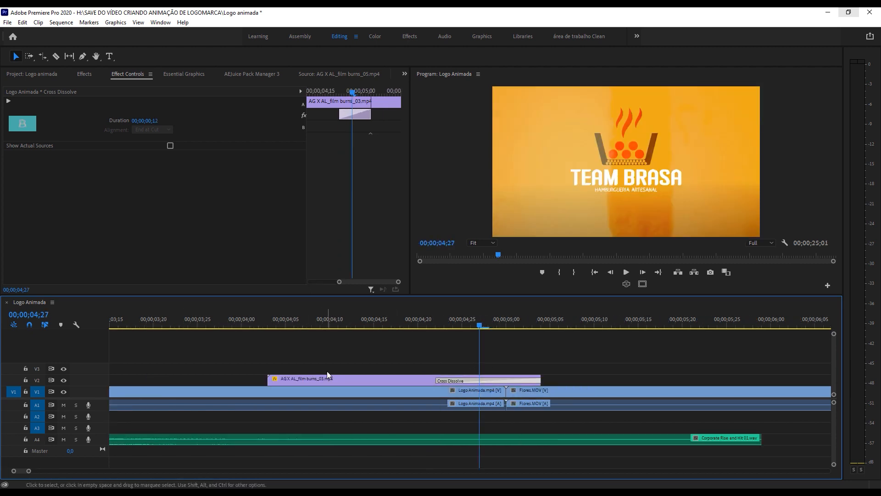
pyautogui.click(352, 382)
pyautogui.hotkey('ctrl', 'd')
# Step: Shorten the film burns_03 closing dissolve to 5 frames, fit the clip between about 00;00;04;26 and 00;00;05;07, and play the transition
pyautogui.click(362, 381)
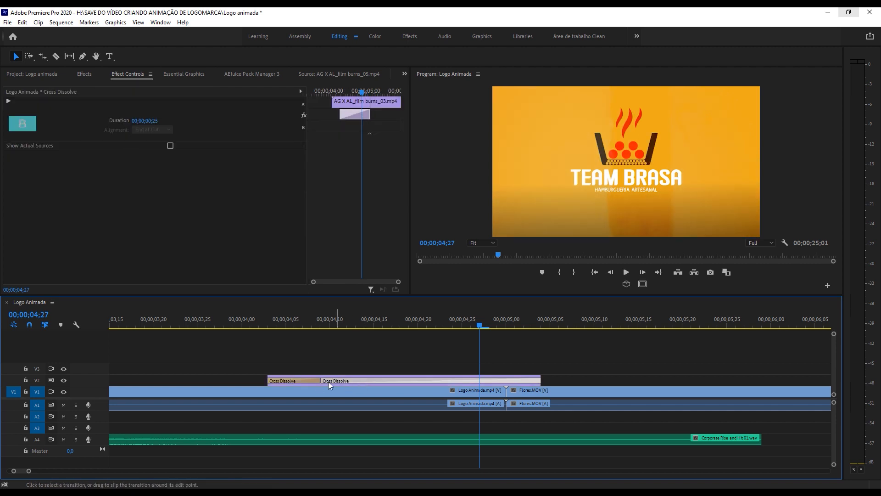
pyautogui.moveTo(327, 381); pyautogui.dragTo(504, 380)
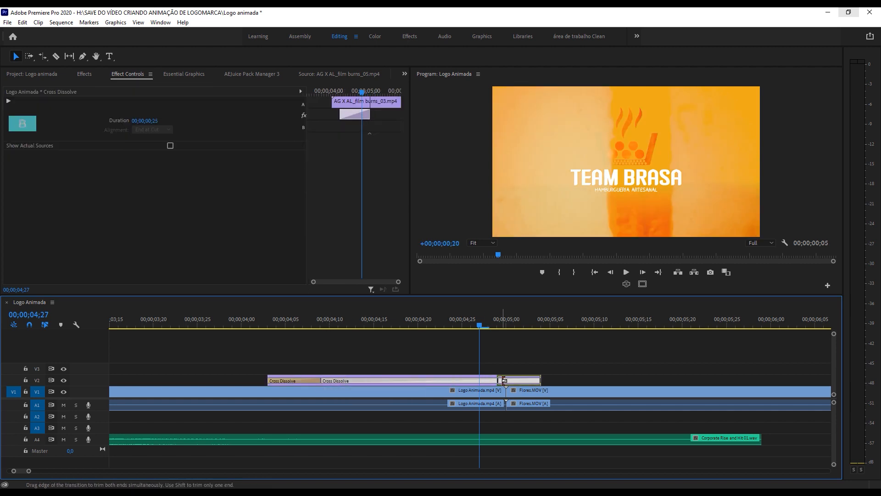
pyautogui.moveTo(270, 380); pyautogui.dragTo(521, 381)
pyautogui.click(491, 381)
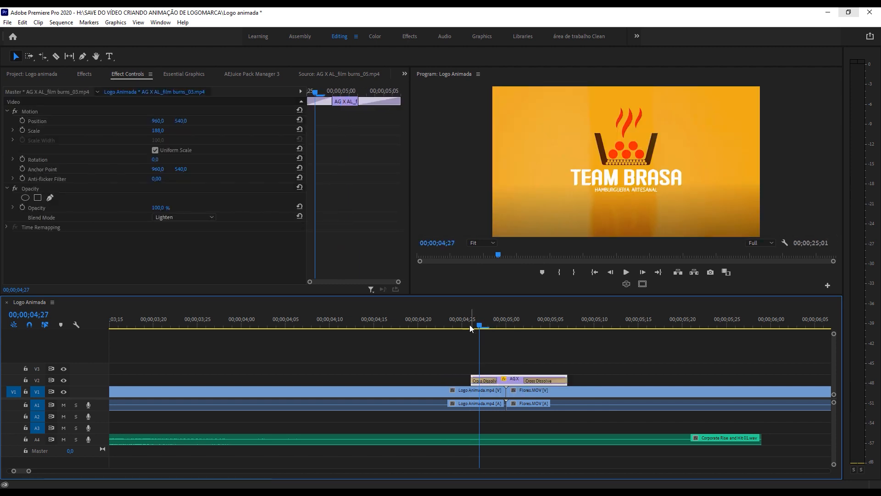
pyautogui.press('space')
pyautogui.press('space')
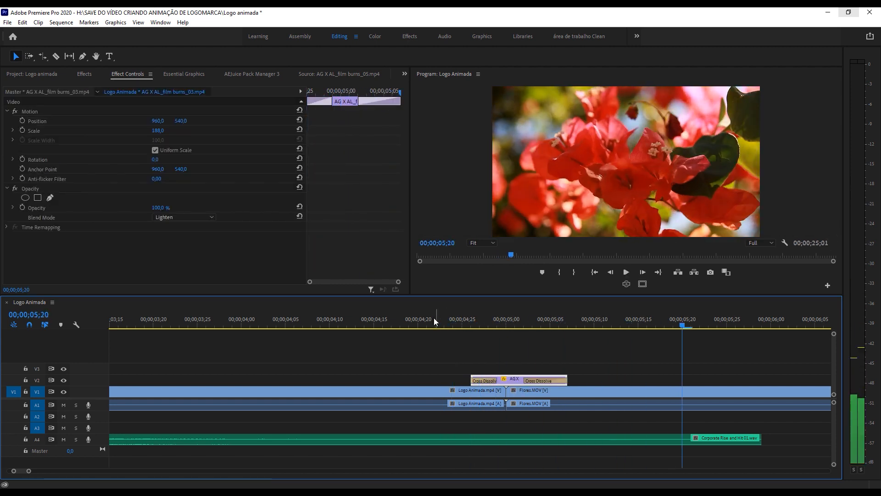
pyautogui.moveTo(469, 319)
pyautogui.mouseDown()
pyautogui.moveTo(472, 328)
pyautogui.moveTo(521, 329)
pyautogui.moveTo(464, 331)
pyautogui.mouseUp()
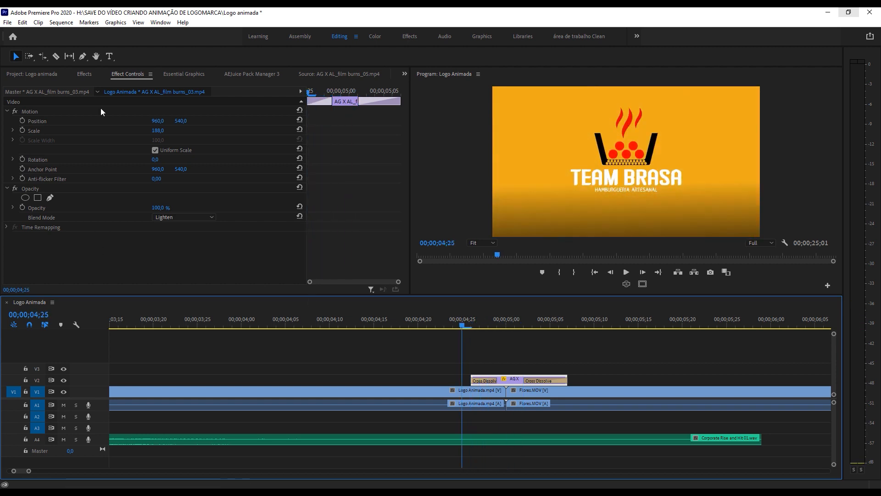
# Step: Import Fire_AtCam_07 from the 09. Fire folder and place it on V3 at about 00;00;04;21
pyautogui.hotkey('shift', '1')
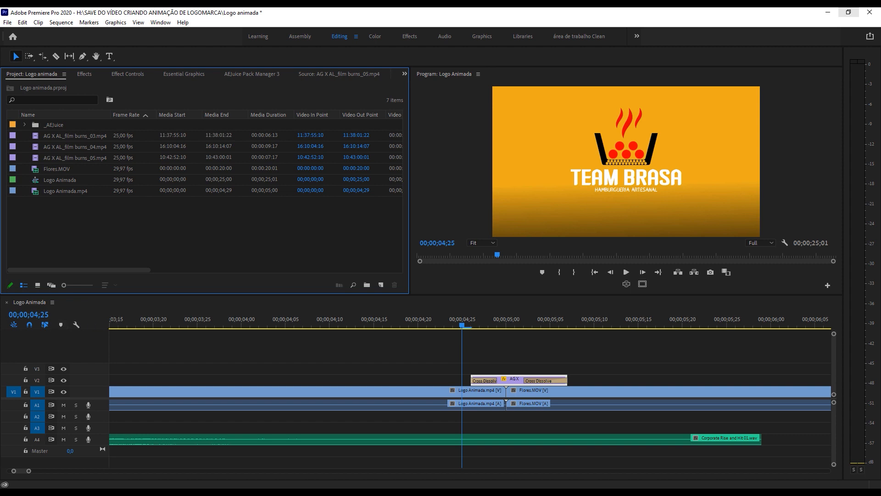
pyautogui.doubleClick(47, 224)
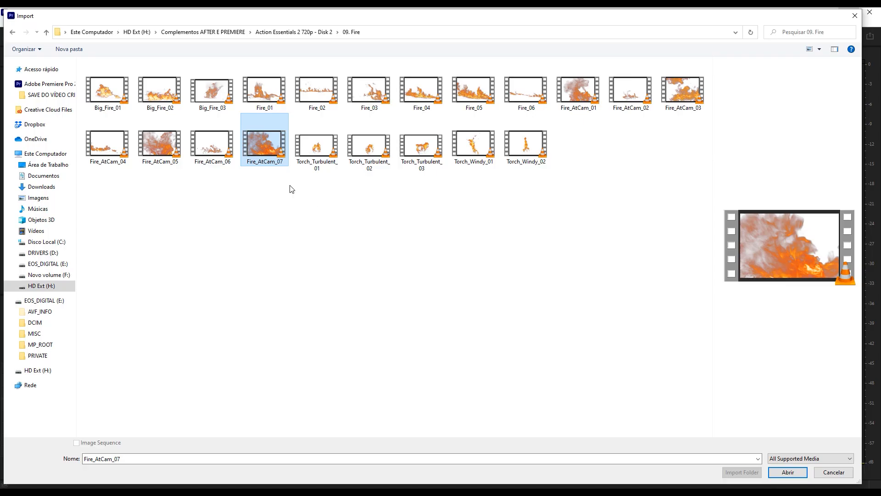
pyautogui.click(803, 476)
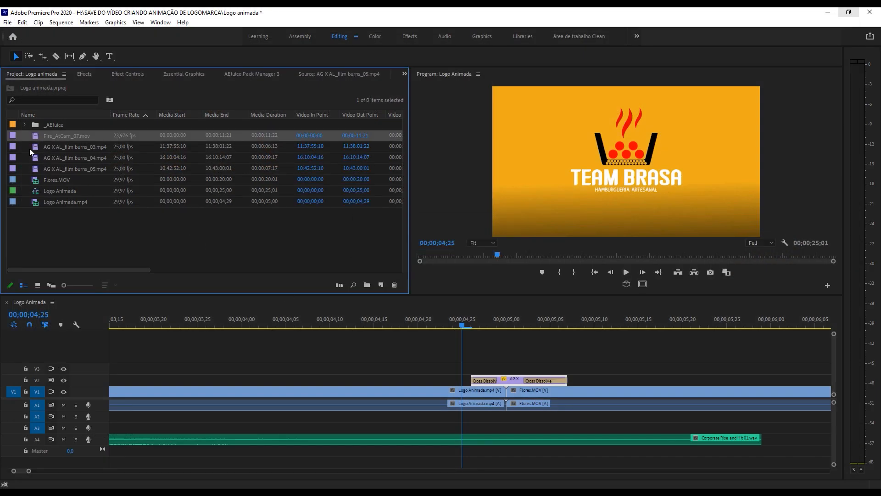
pyautogui.moveTo(42, 134); pyautogui.dragTo(432, 371)
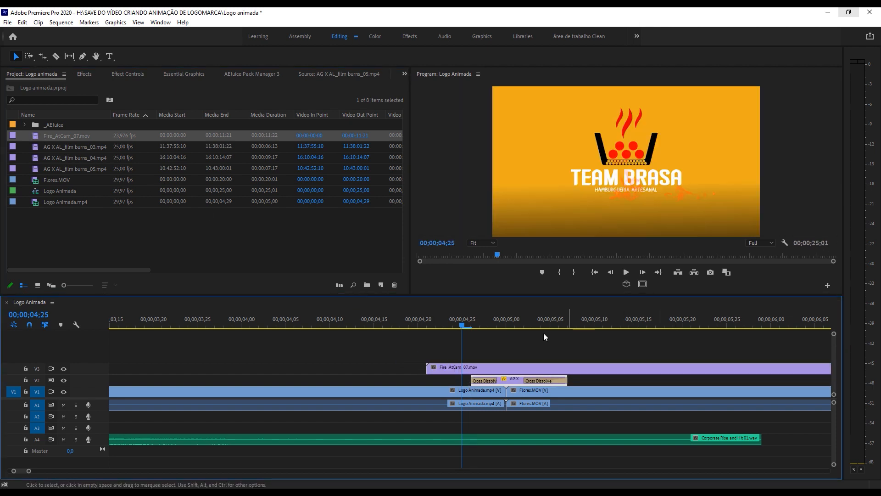
# Step: Resize the Fire_AtCam_07 clip on V3 to match the sequence frame size
pyautogui.moveTo(493, 323); pyautogui.dragTo(673, 321)
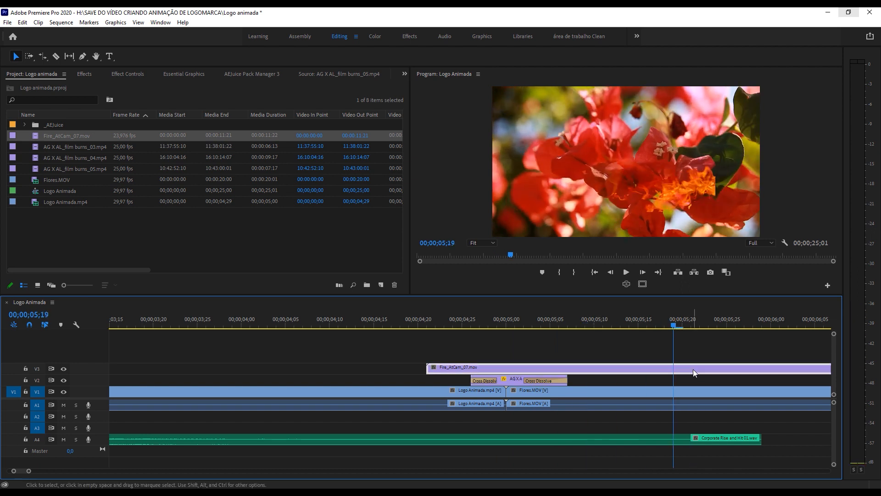
pyautogui.rightClick(693, 369)
pyautogui.click(731, 392)
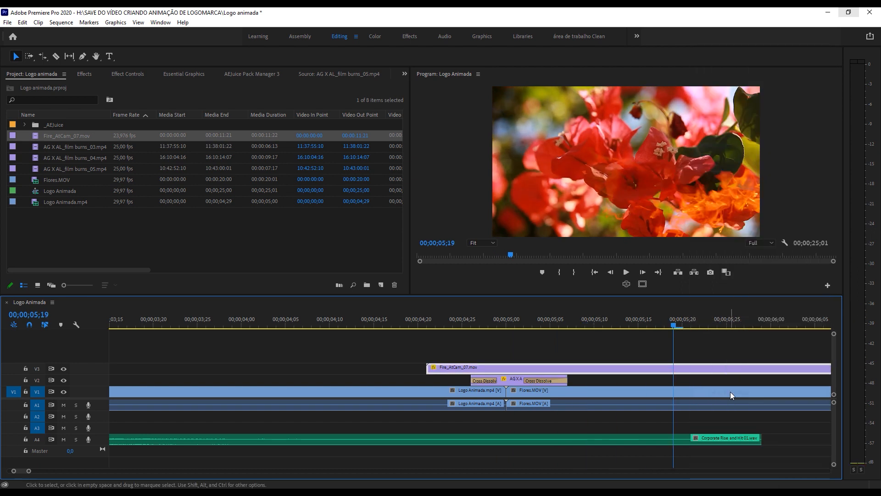
# Step: Split Fire_AtCam_07 at about 00;00;08;07, discard its opening part and move the remainder to start with the film burn at about 00;00;04;26
pyautogui.press('-')
pyautogui.press('-')
pyautogui.press('-')
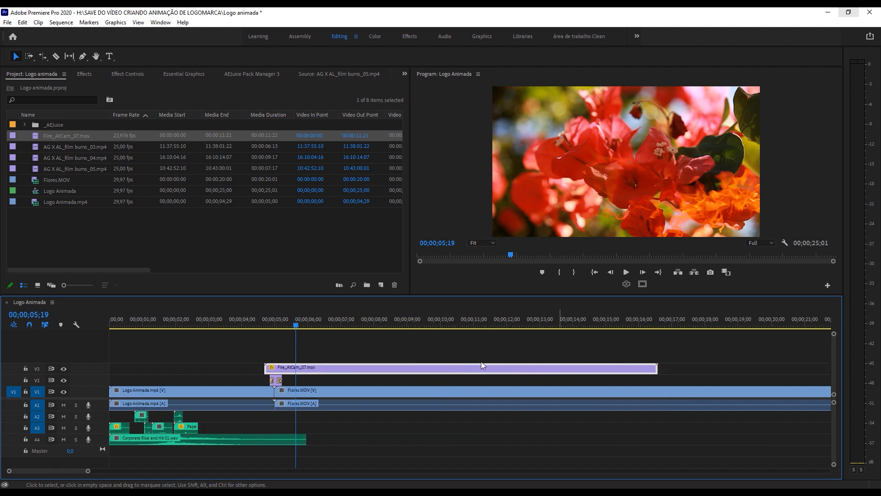
pyautogui.moveTo(365, 321)
pyautogui.mouseDown()
pyautogui.moveTo(427, 321)
pyautogui.moveTo(382, 321)
pyautogui.mouseUp()
pyautogui.hotkey('ctrl', 'k')
pyautogui.moveTo(428, 368); pyautogui.dragTo(303, 369)
# Step: Play the fire transition over the cut and trim the end of Fire_AtCam_07 to 00;00;05;14
pyautogui.moveTo(273, 322); pyautogui.dragTo(263, 321)
pyautogui.press('space')
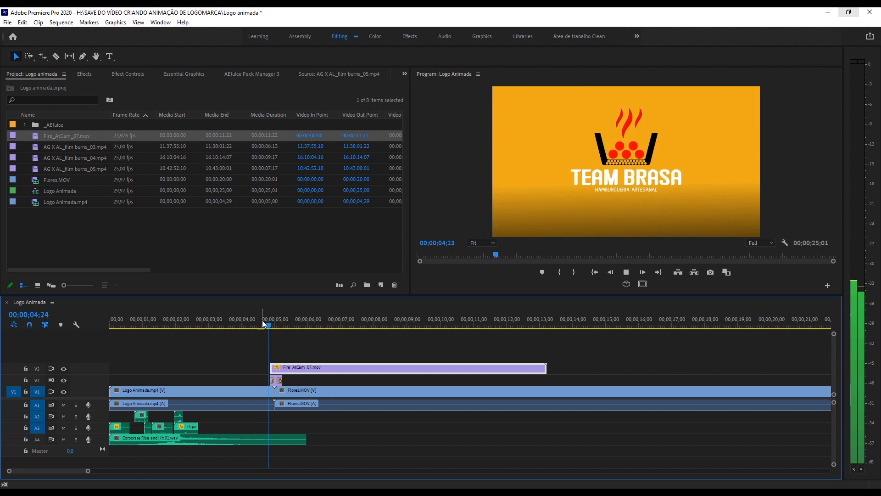
pyautogui.press('space')
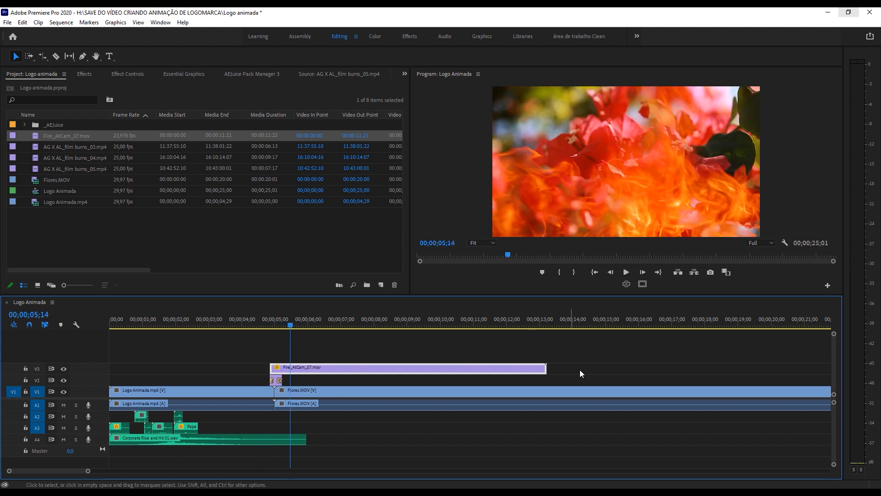
pyautogui.moveTo(546, 369); pyautogui.dragTo(290, 369)
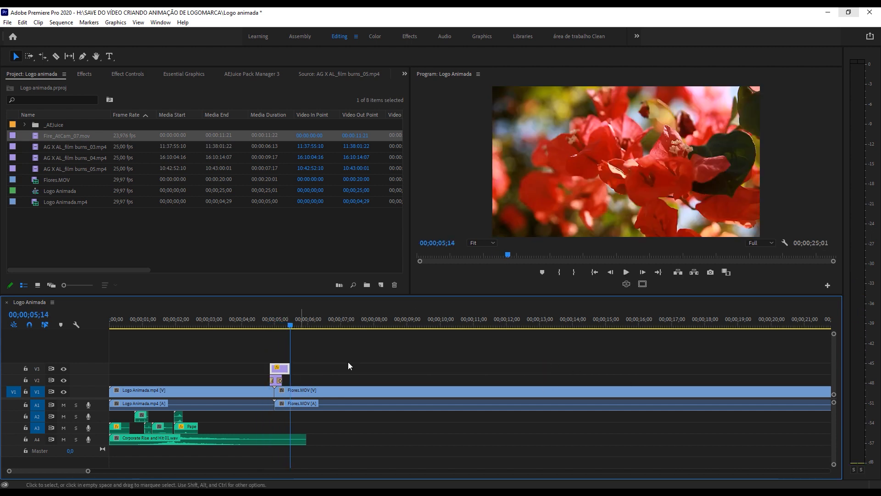
# Step: Add a short Cross Dissolve to the end of Fire_AtCam_07 on V3 and extend the clip's start back to about 00;00;03;23
pyautogui.press('=')
pyautogui.press('=')
pyautogui.moveTo(447, 370); pyautogui.dragTo(435, 374)
pyautogui.click(367, 324)
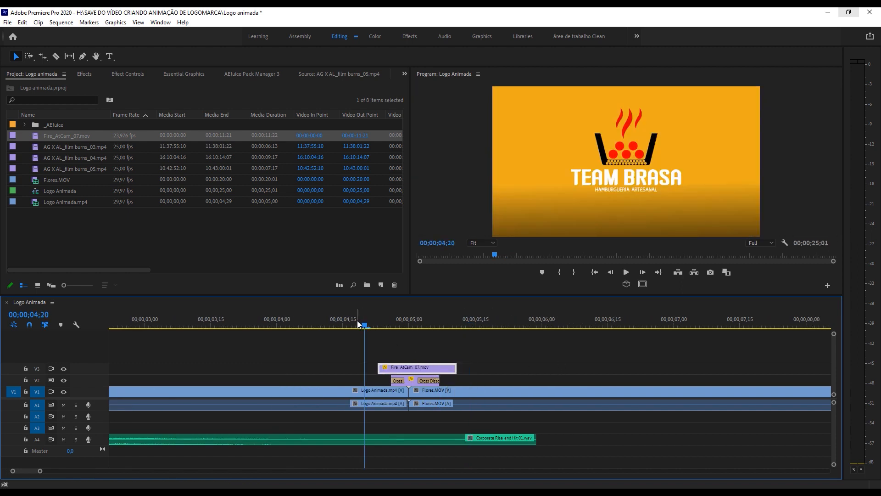
pyautogui.press('space')
pyautogui.press('space')
pyautogui.moveTo(390, 321); pyautogui.dragTo(379, 319)
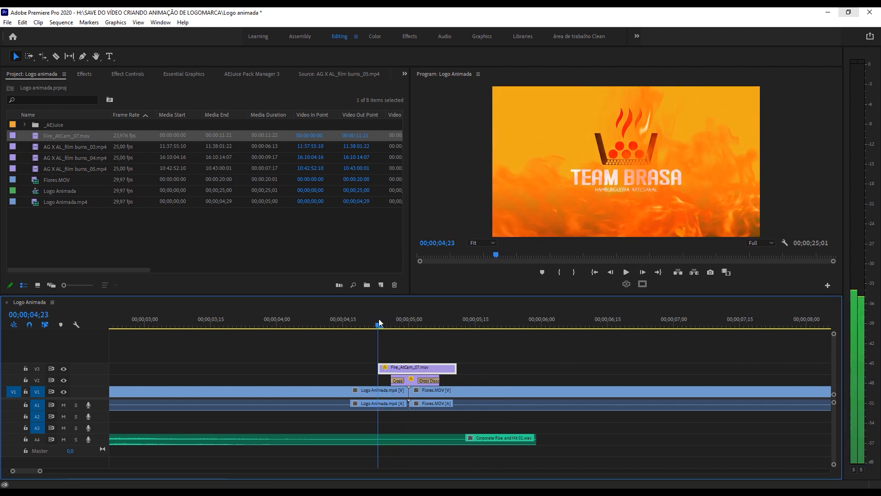
pyautogui.hotkey('ctrl', 'd')
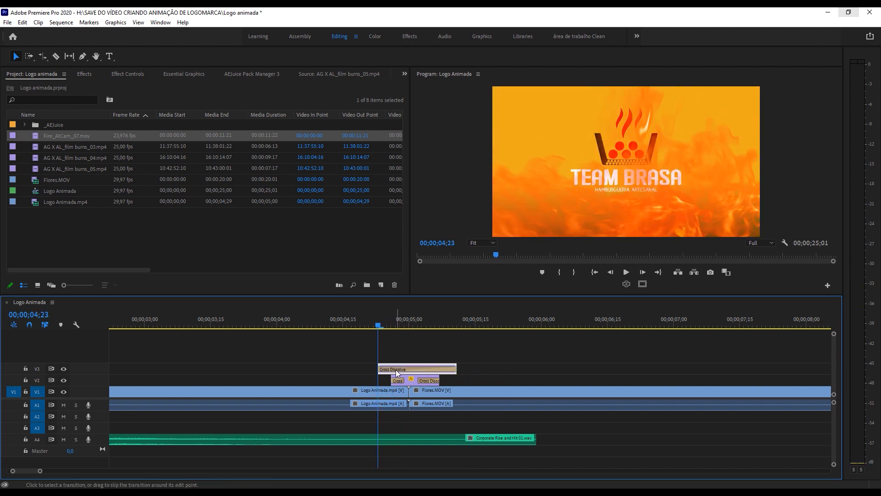
pyautogui.click(397, 371)
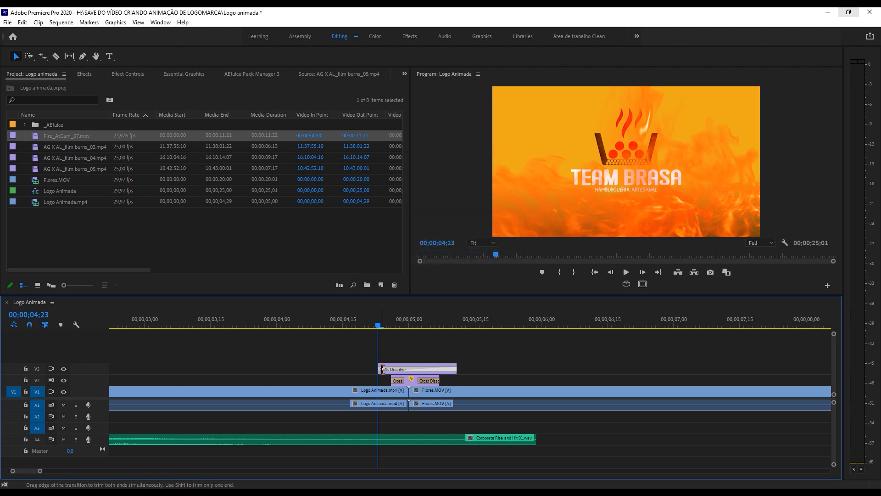
pyautogui.moveTo(381, 369); pyautogui.dragTo(246, 368)
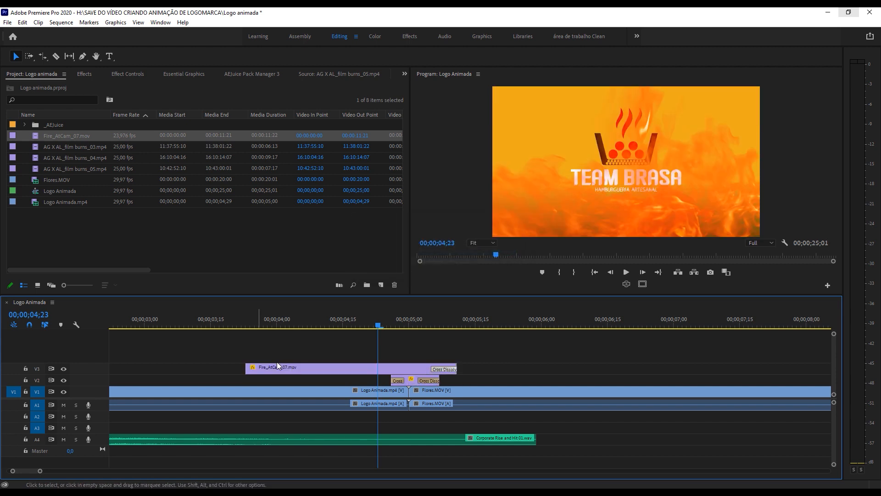
# Step: Add a Cross Dissolve to the start of Fire_AtCam_07, shorten it to about 6 frames, and move the clip to start at about 00;00;04;18
pyautogui.hotkey('ctrl', 'd')
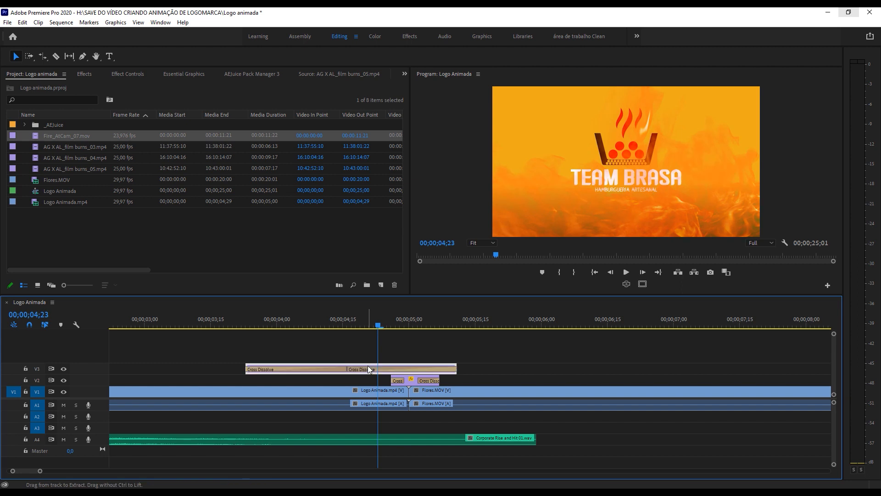
pyautogui.click(339, 370)
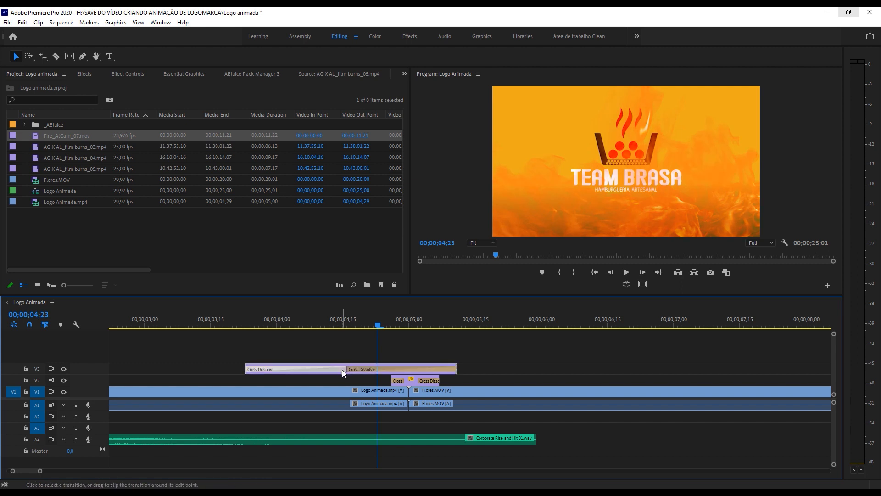
pyautogui.moveTo(345, 369); pyautogui.dragTo(271, 369)
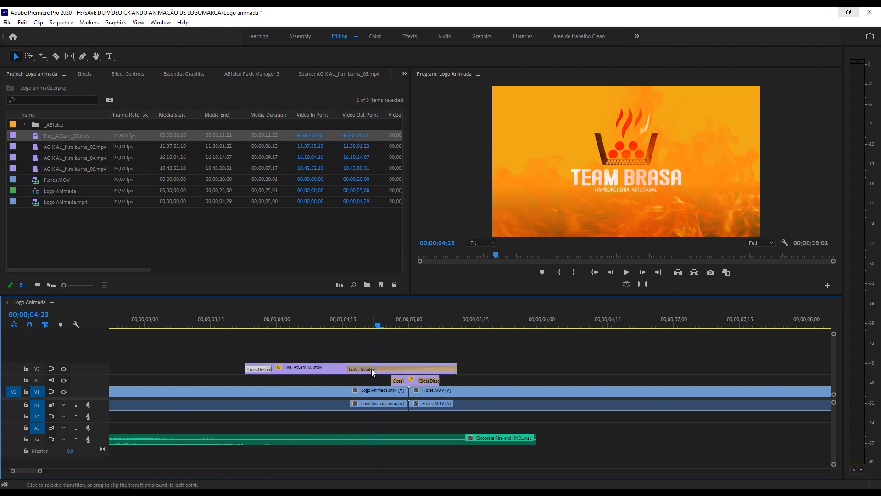
pyautogui.click(373, 370)
pyautogui.moveTo(353, 368); pyautogui.dragTo(450, 371)
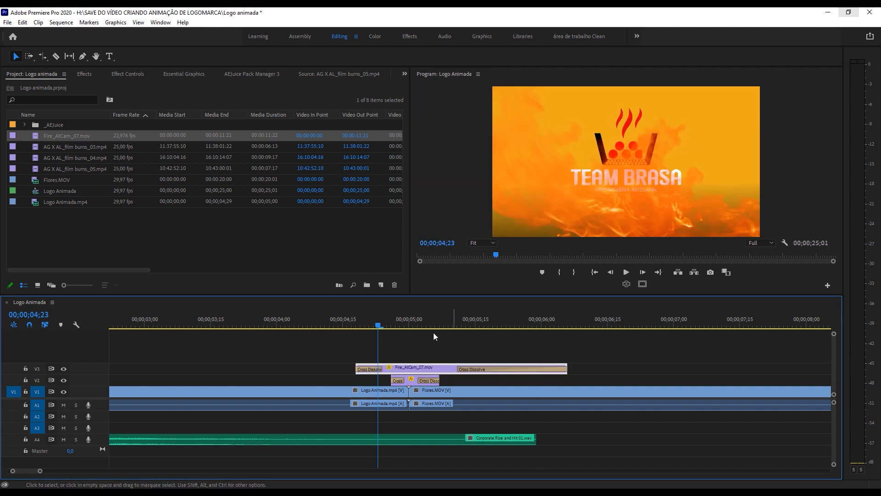
# Step: Trim Fire_AtCam_07 to run from about 00;00;04;21 to 00;00;05;10 with a short closing dissolve, and play the transition
pyautogui.click(350, 323)
pyautogui.press('space')
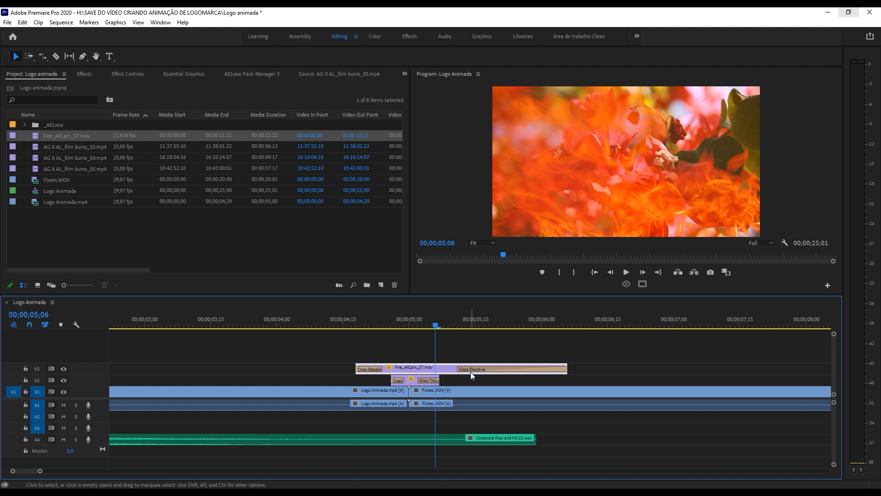
pyautogui.click(470, 371)
pyautogui.moveTo(569, 371); pyautogui.dragTo(452, 370)
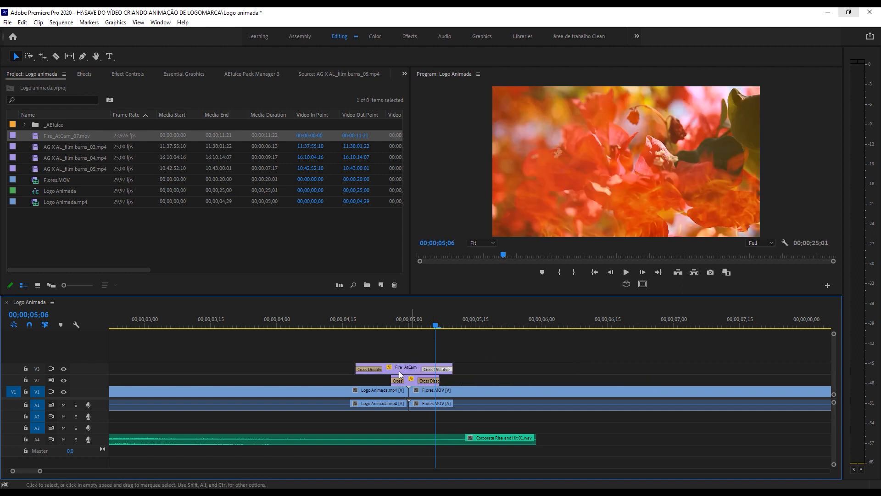
pyautogui.moveTo(353, 369); pyautogui.dragTo(370, 369)
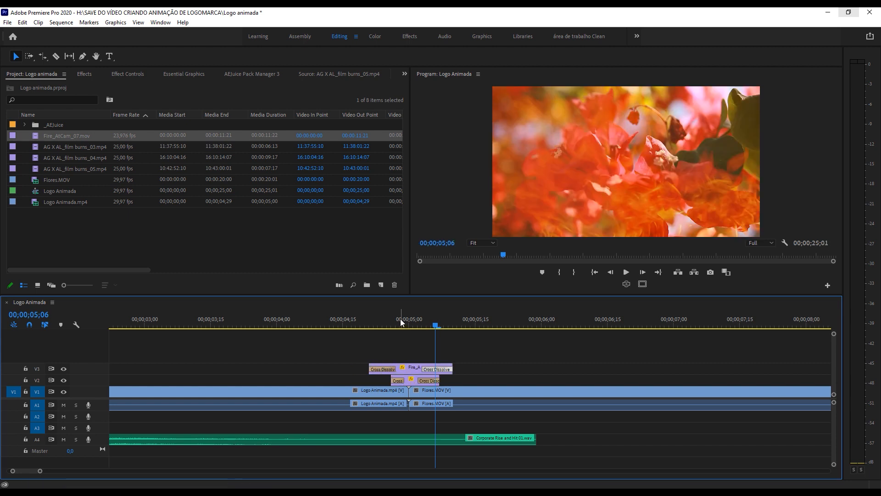
pyautogui.click(342, 320)
pyautogui.press('space')
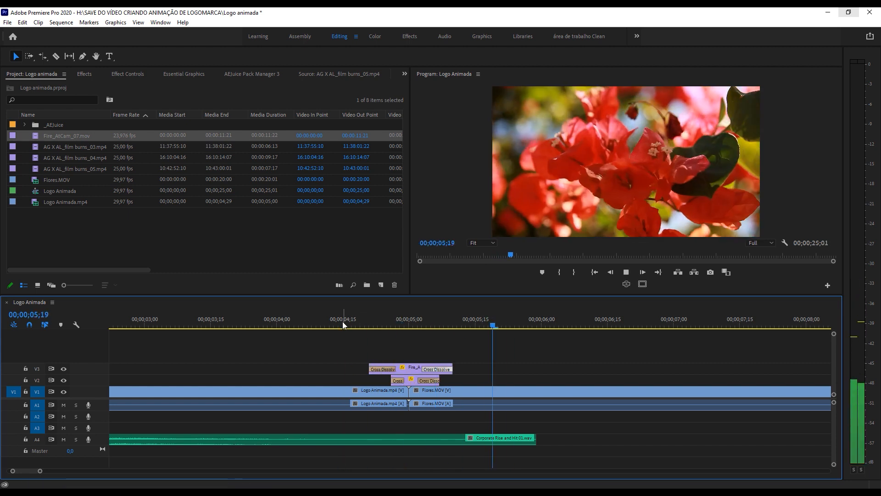
pyautogui.press('space')
pyautogui.click(353, 323)
pyautogui.press('space')
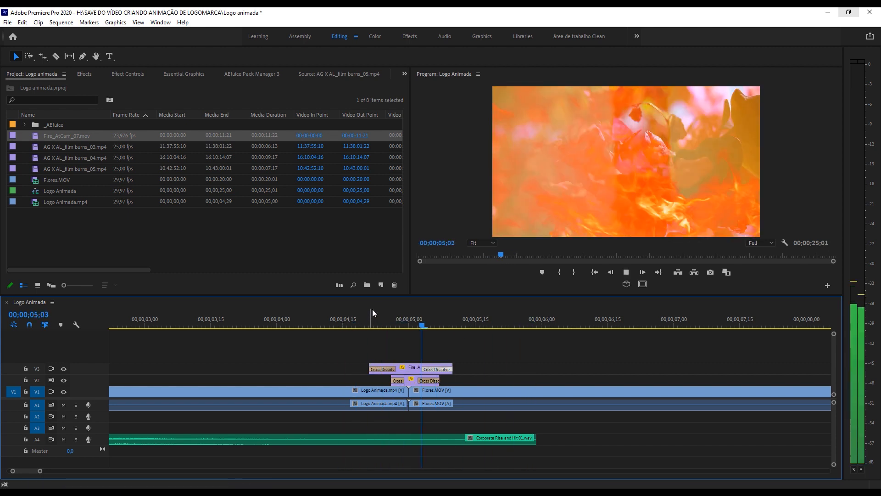
pyautogui.press('space')
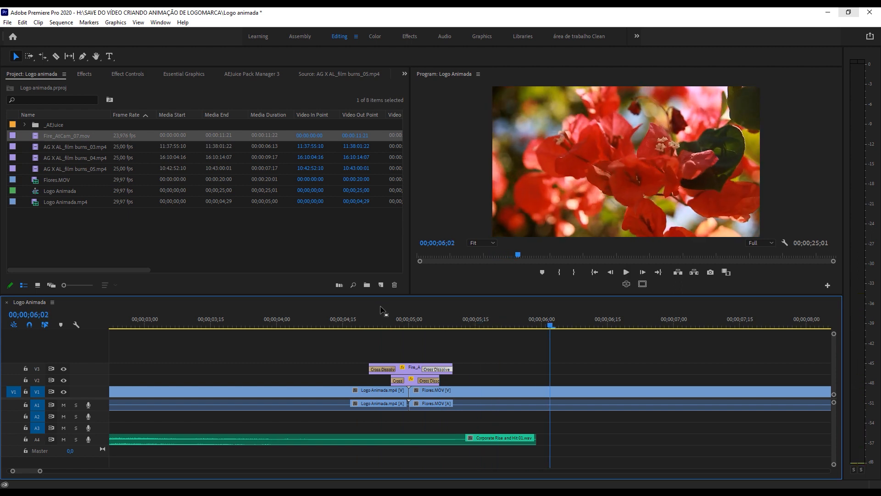
# Step: Apply the default Cross Dissolve to the selected Logo Animada.mp4 and Flores.MOV clips on V1, accepting repeated frames
pyautogui.moveTo(431, 421); pyautogui.dragTo(385, 402)
pyautogui.hotkey('shift', 'Left')
pyautogui.hotkey('shift', 'Left')
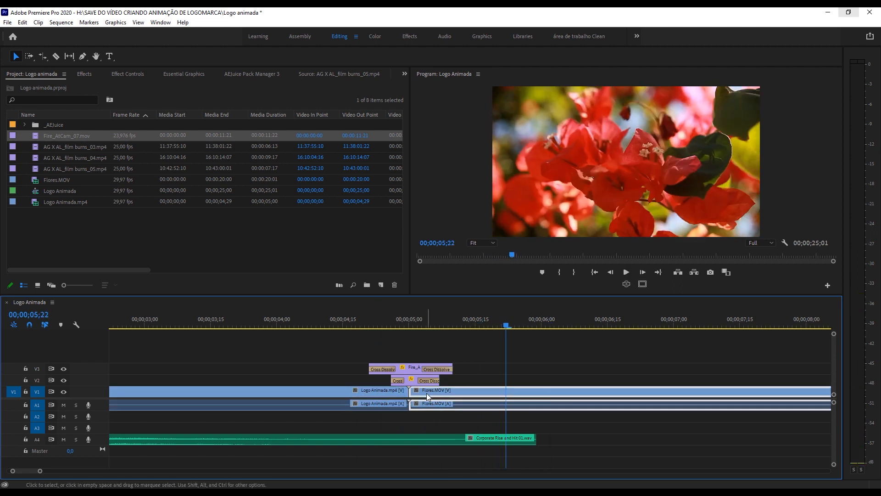
pyautogui.keyDown('shift'); pyautogui.click(387, 394); pyautogui.keyUp('shift')
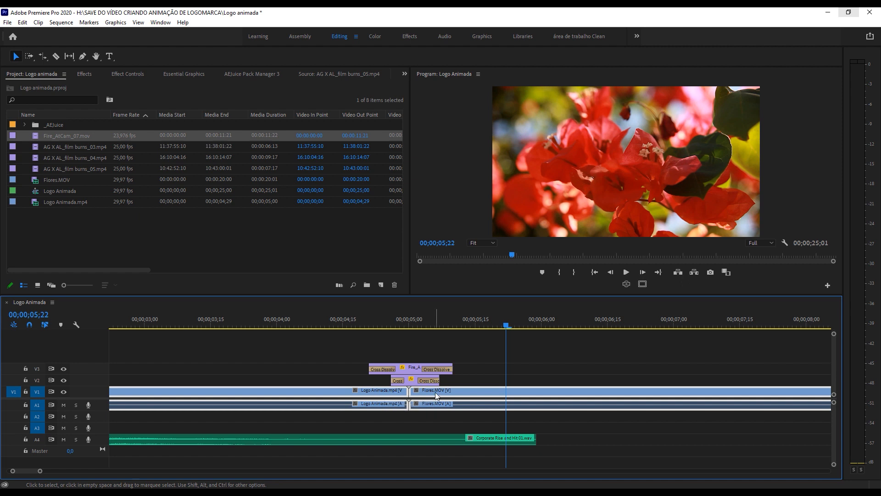
pyautogui.hotkey('shift', 'd')
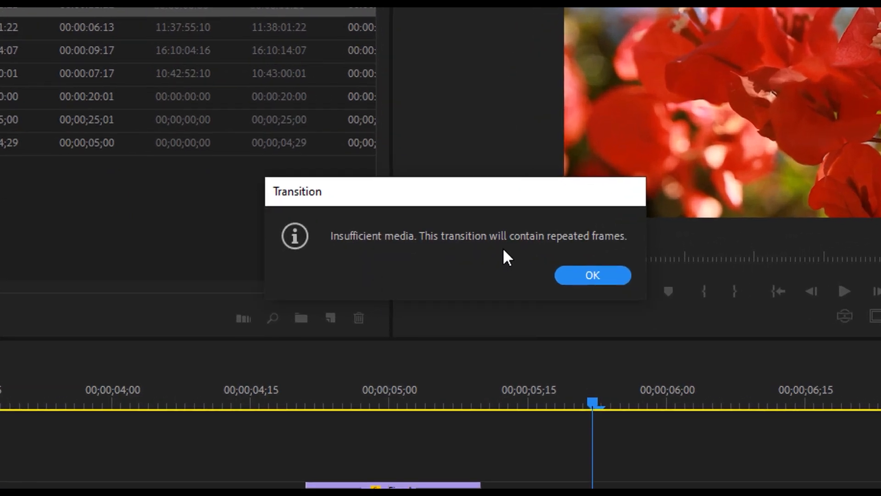
pyautogui.click(595, 279)
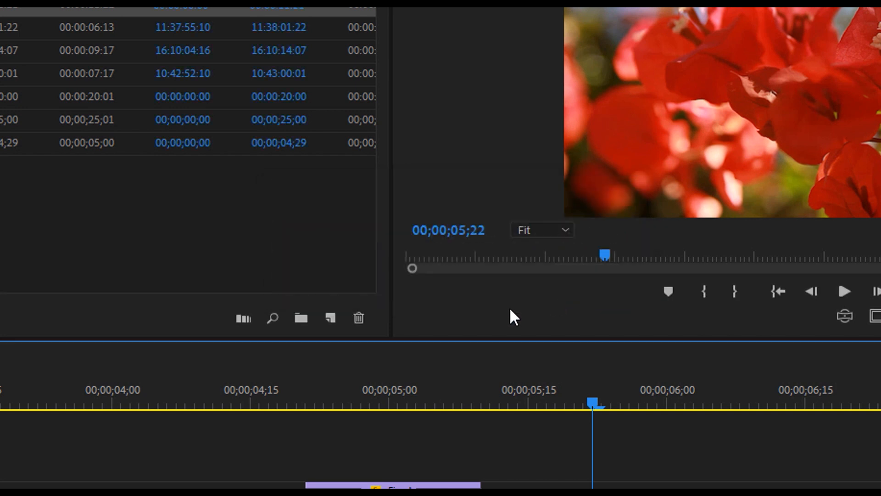
# Step: Shorten the Cross Dissolve at the V1 cut to span about 00;00;04;23 to 00;00;05;06, and play the transition
pyautogui.click(273, 396)
pyautogui.click(387, 394)
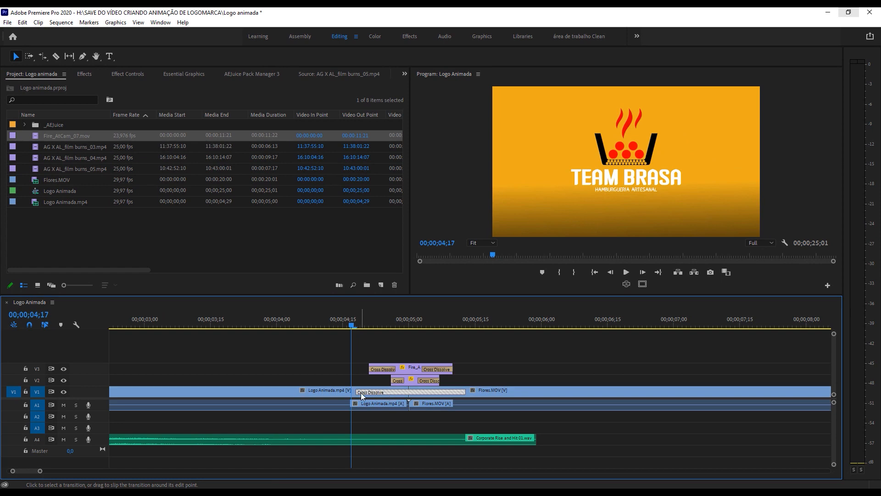
pyautogui.moveTo(360, 393); pyautogui.dragTo(382, 393)
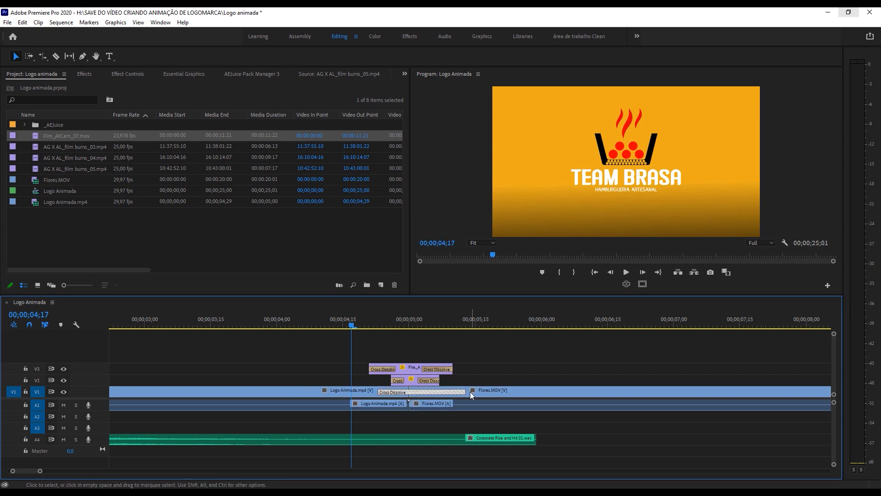
pyautogui.moveTo(464, 393); pyautogui.dragTo(432, 391)
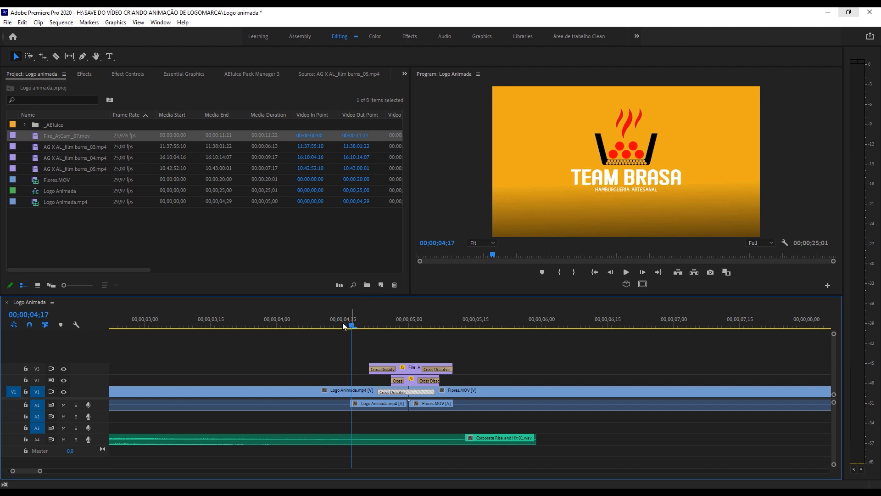
pyautogui.moveTo(343, 323); pyautogui.dragTo(159, 324)
pyautogui.press('space')
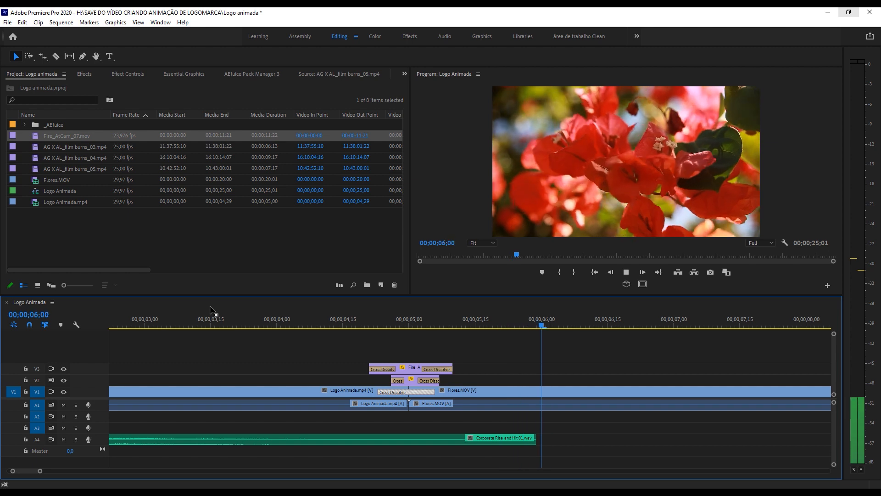
pyautogui.press('space')
# Step: Set the playhead to 00;00;04;29 and open the Whooshes category of the Sound Effects Free pack in AEJuice Pack Manager 3
pyautogui.press('-')
pyautogui.press('-')
pyautogui.press('-')
pyautogui.click(192, 323)
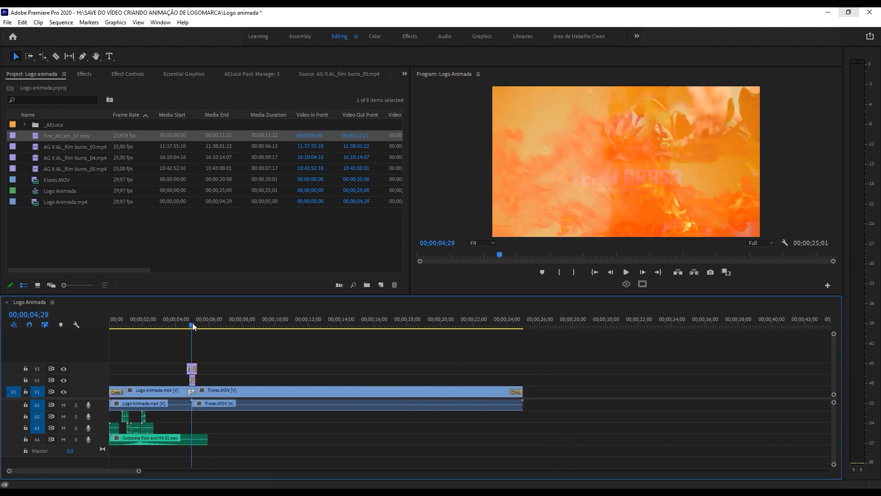
pyautogui.click(243, 74)
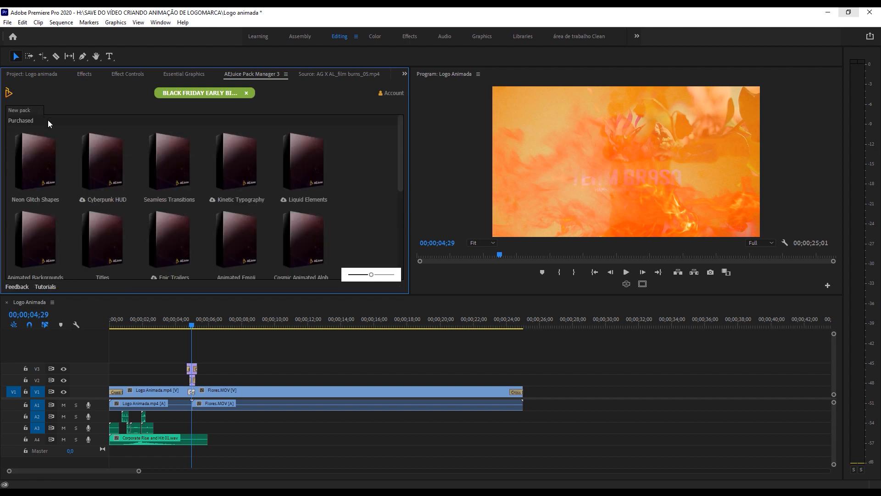
pyautogui.scroll(-5, 98, 220)
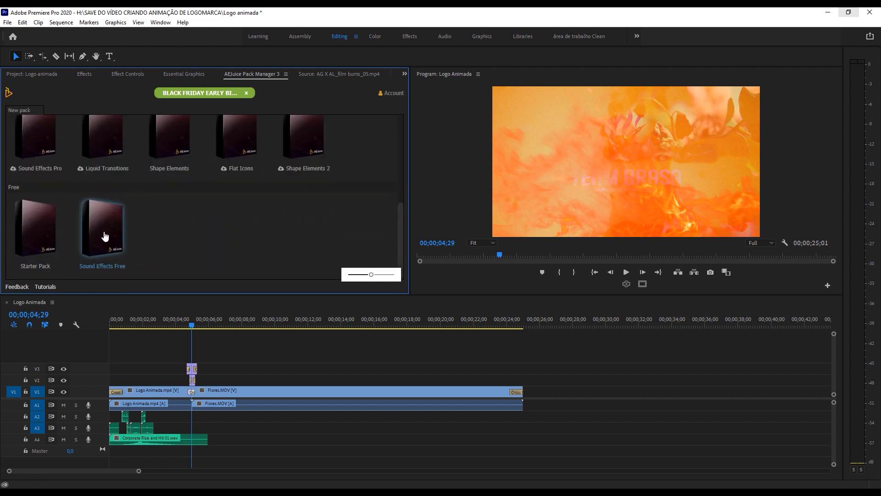
pyautogui.click(105, 236)
pyautogui.scroll(-2, 42, 243)
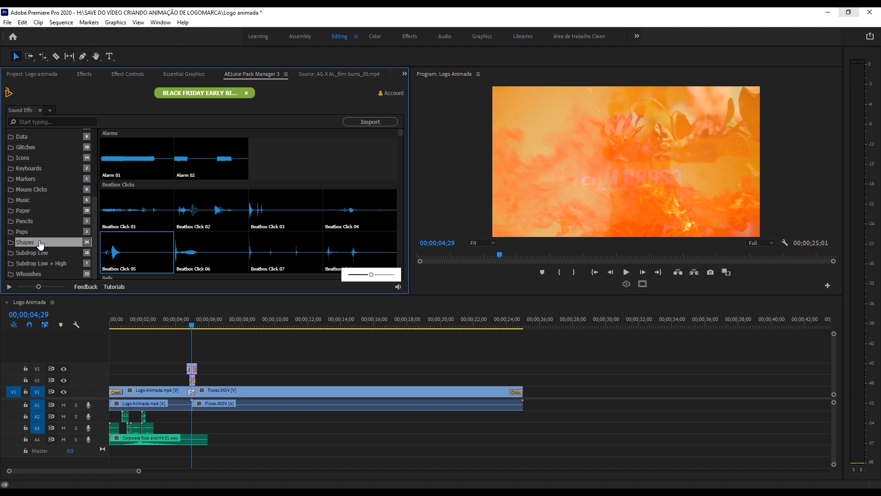
pyautogui.click(34, 274)
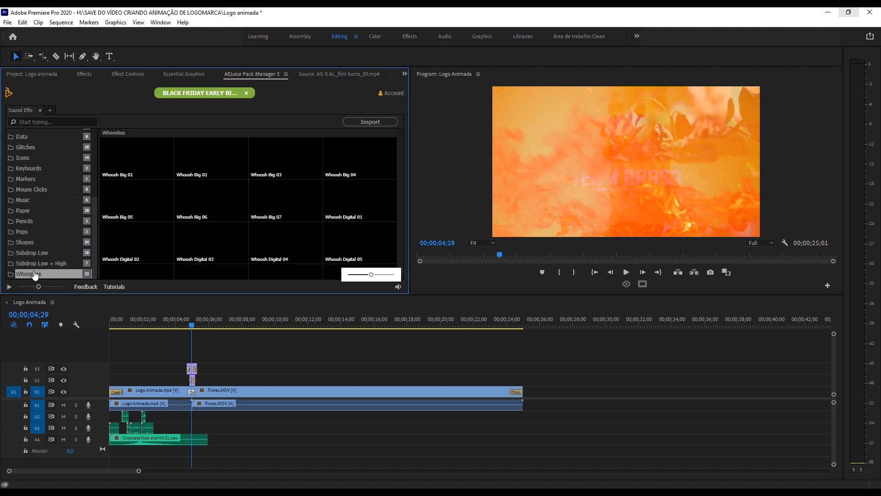
# Step: Import Whoosh Big 05, place it on A5 starting at about 00;00;04;06, and play the fire transition with the sound
pyautogui.click(147, 198)
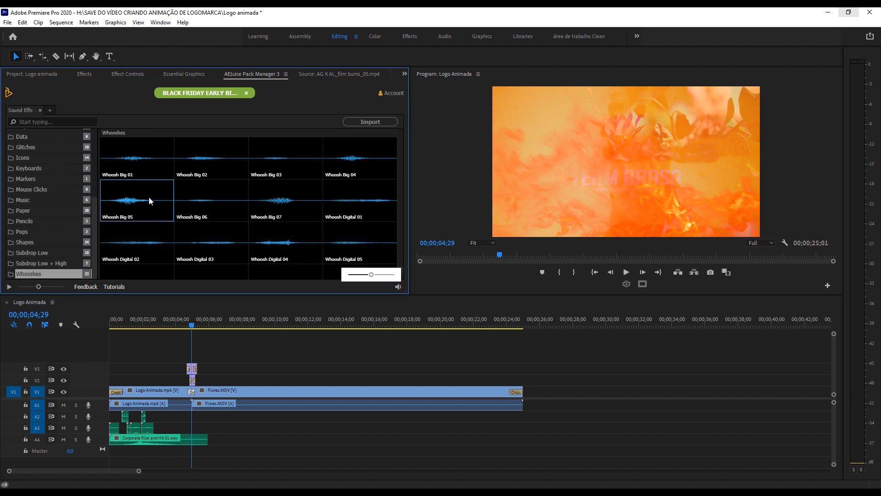
pyautogui.click(370, 122)
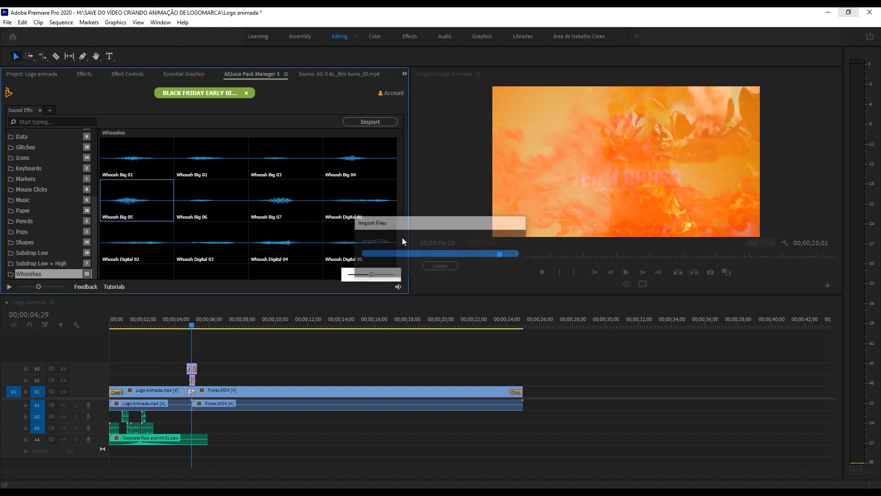
pyautogui.moveTo(213, 451); pyautogui.dragTo(201, 450)
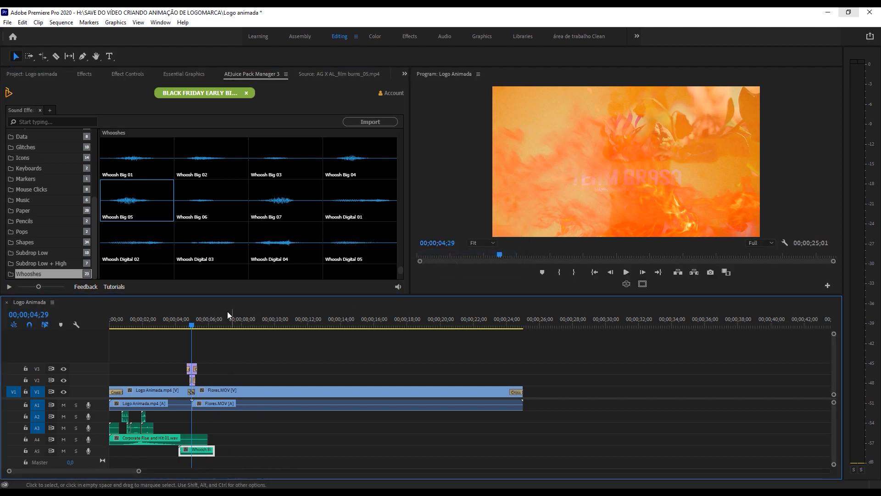
pyautogui.click(179, 326)
pyautogui.press('space')
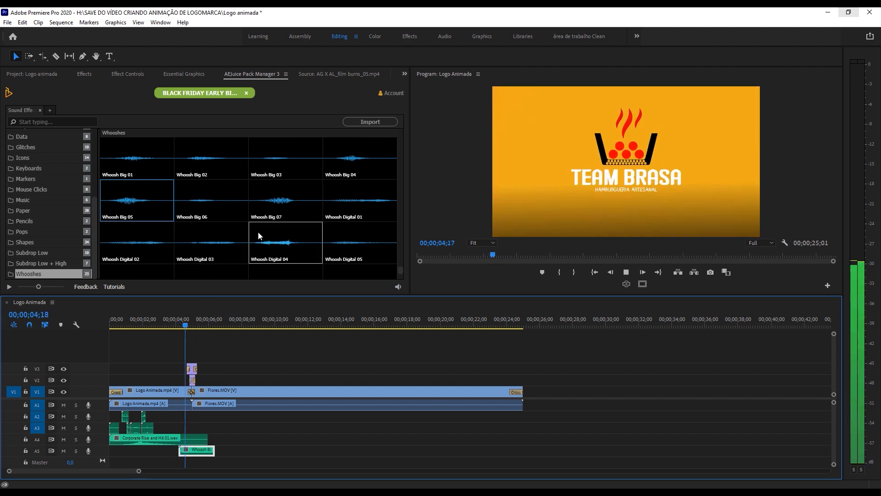
pyautogui.press('space')
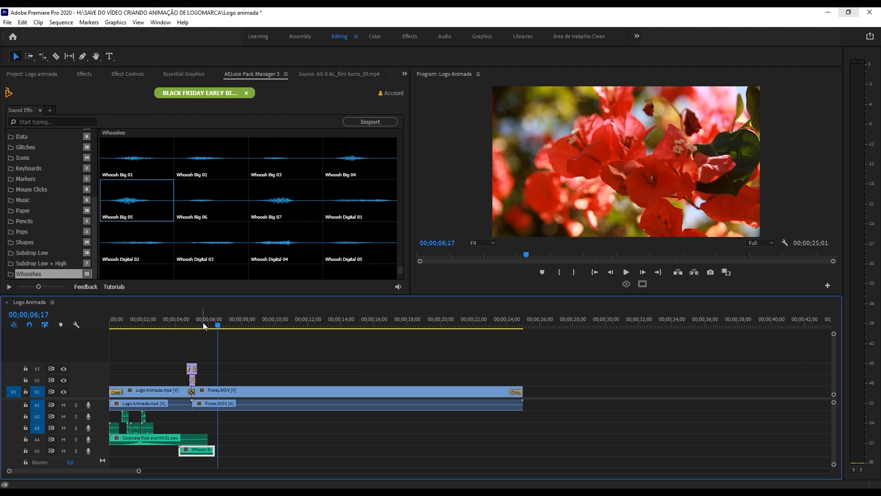
pyautogui.click(160, 326)
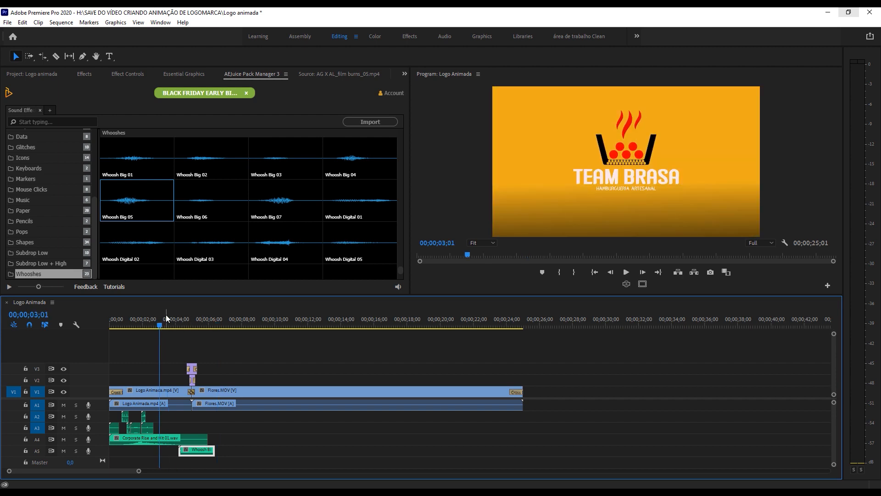